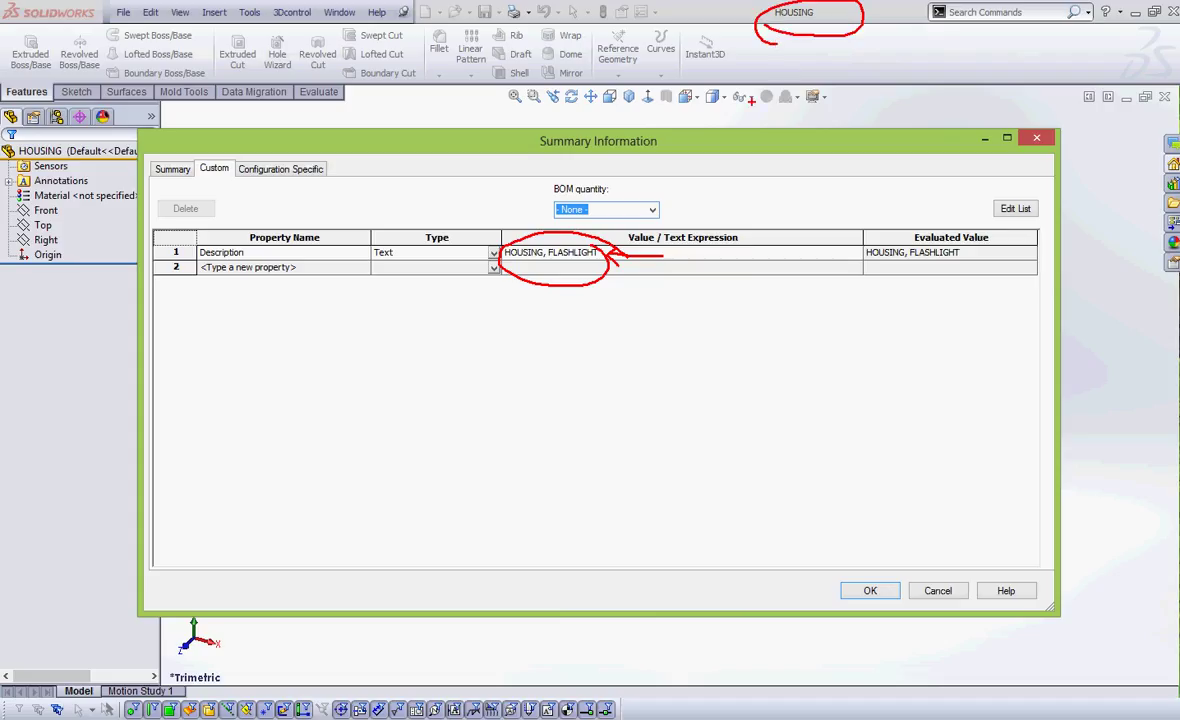
# Accept the custom file properties and start a new sketch on the Front plane
pyautogui.click(869, 591)
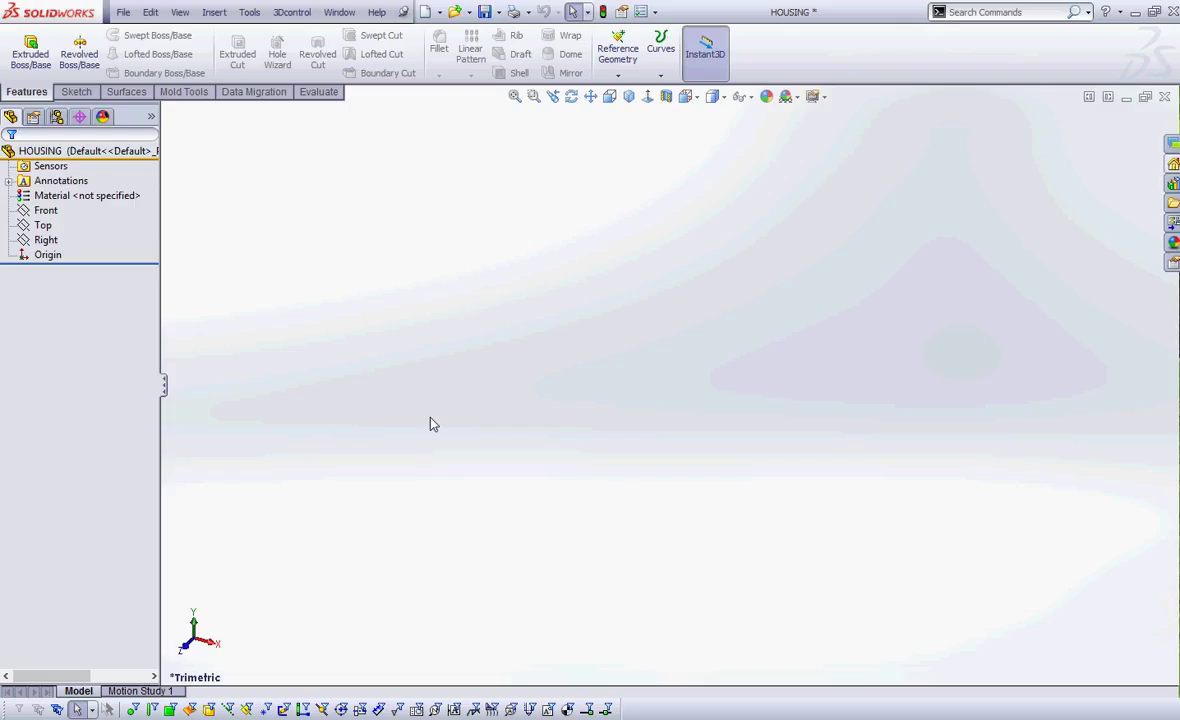
pyautogui.click(48, 211)
pyautogui.rightClick(48, 211)
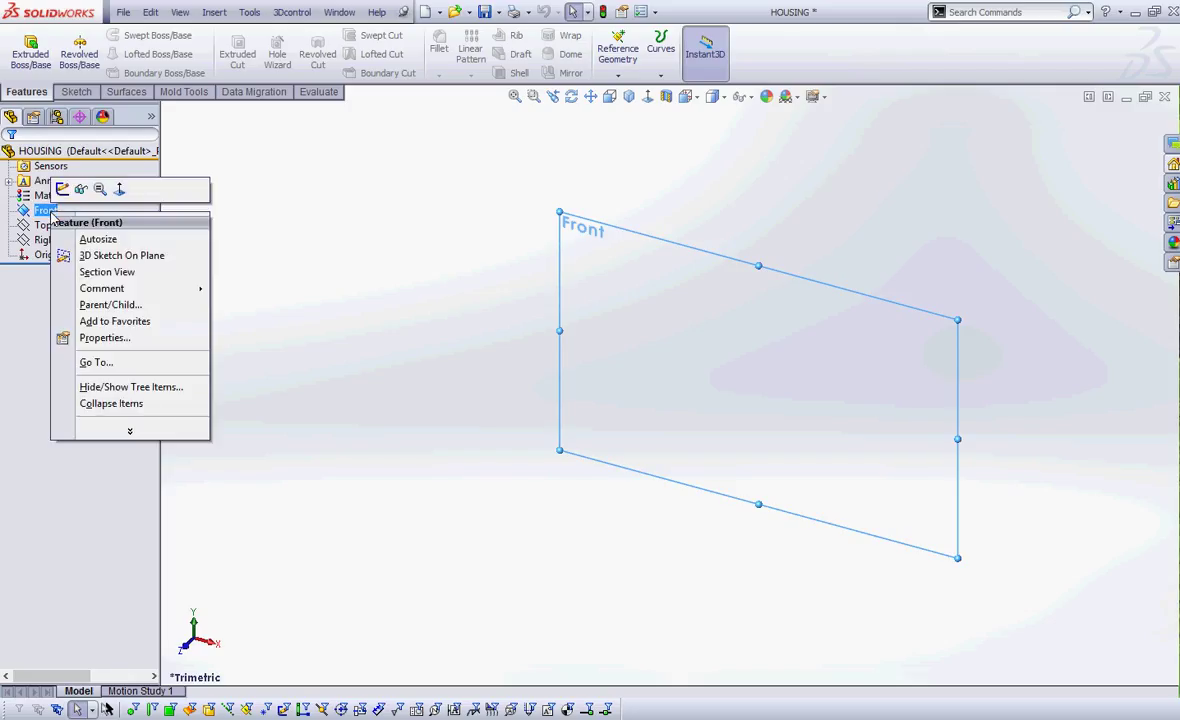
pyautogui.click(88, 190)
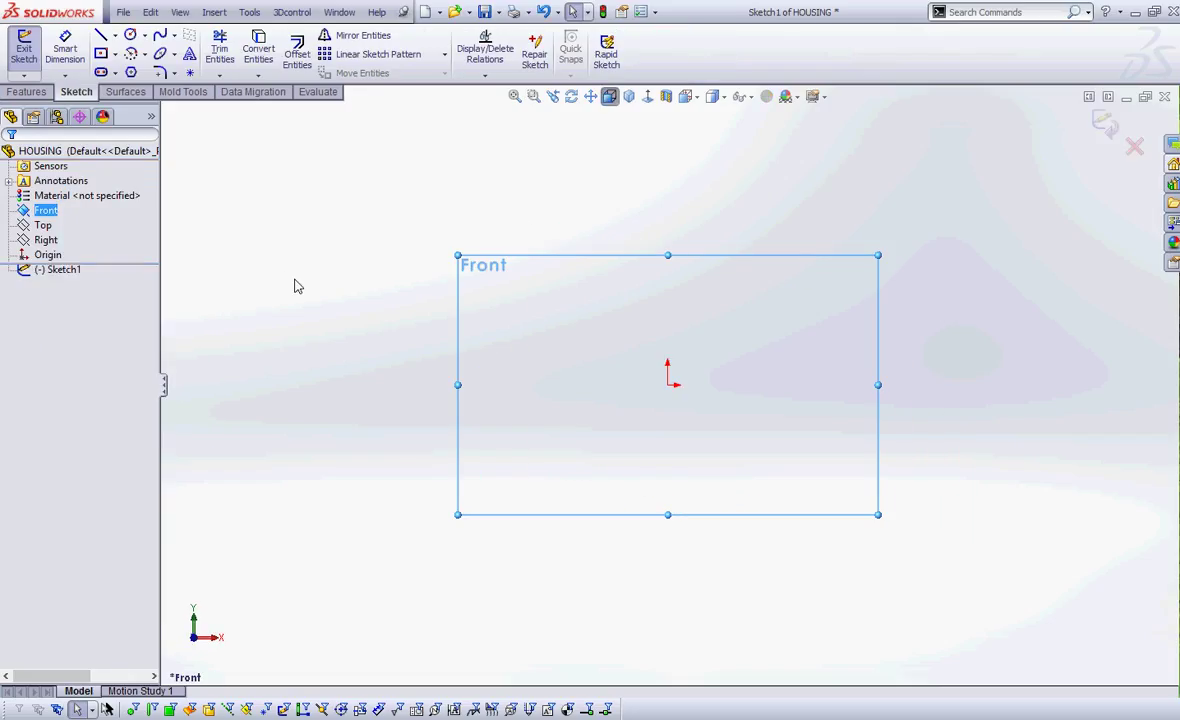
# Sketch a circle about 3.62 in in diameter centred on the origin
pyautogui.click(130, 34)
pyautogui.click(668, 385)
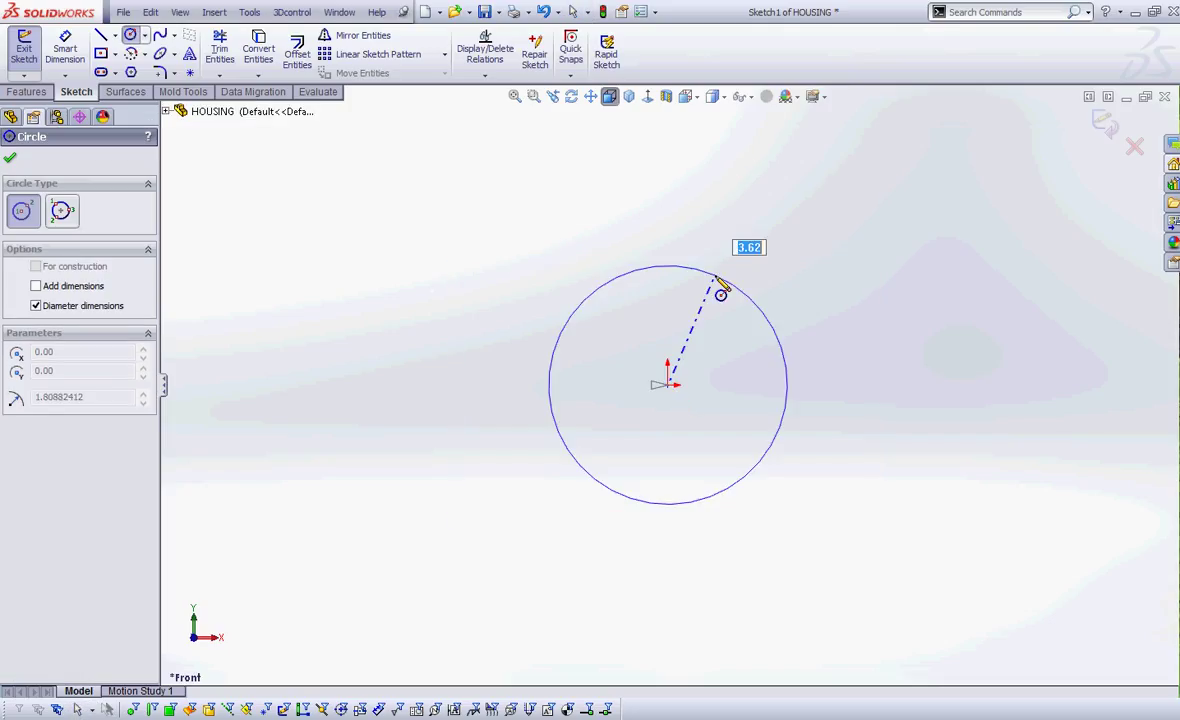
pyautogui.click(716, 278)
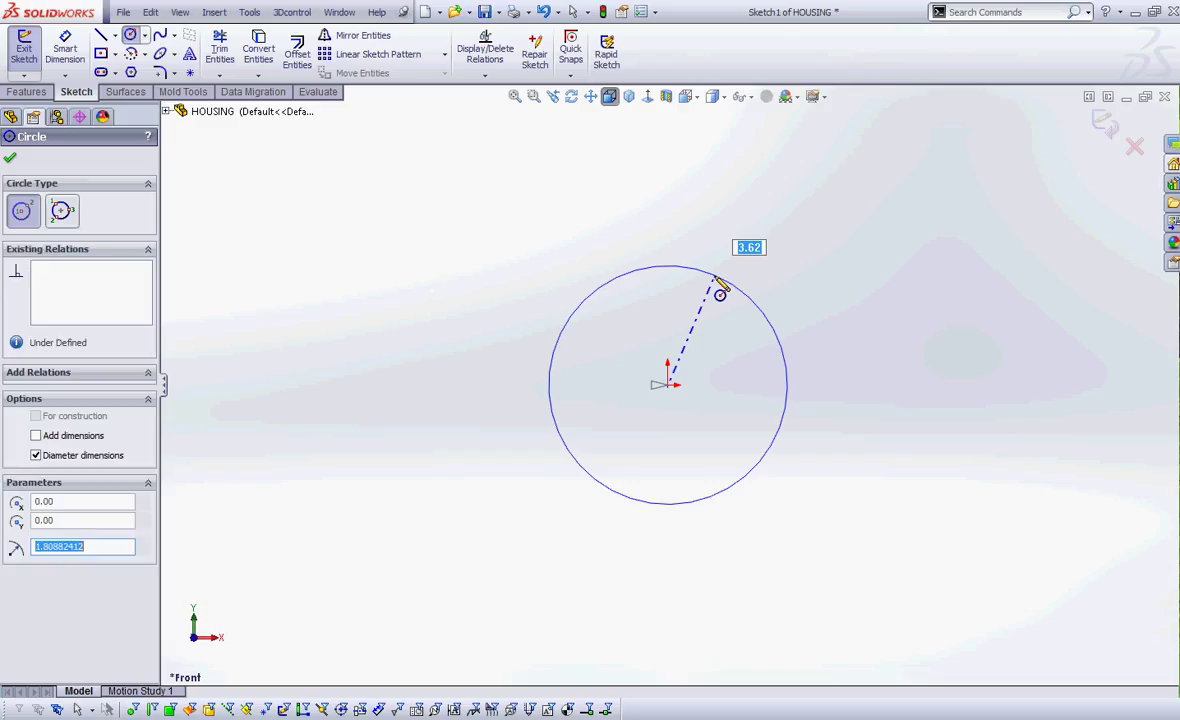
# Add a diameter dimension of 4.3175 in to the circle
pyautogui.rightClick(717, 284)
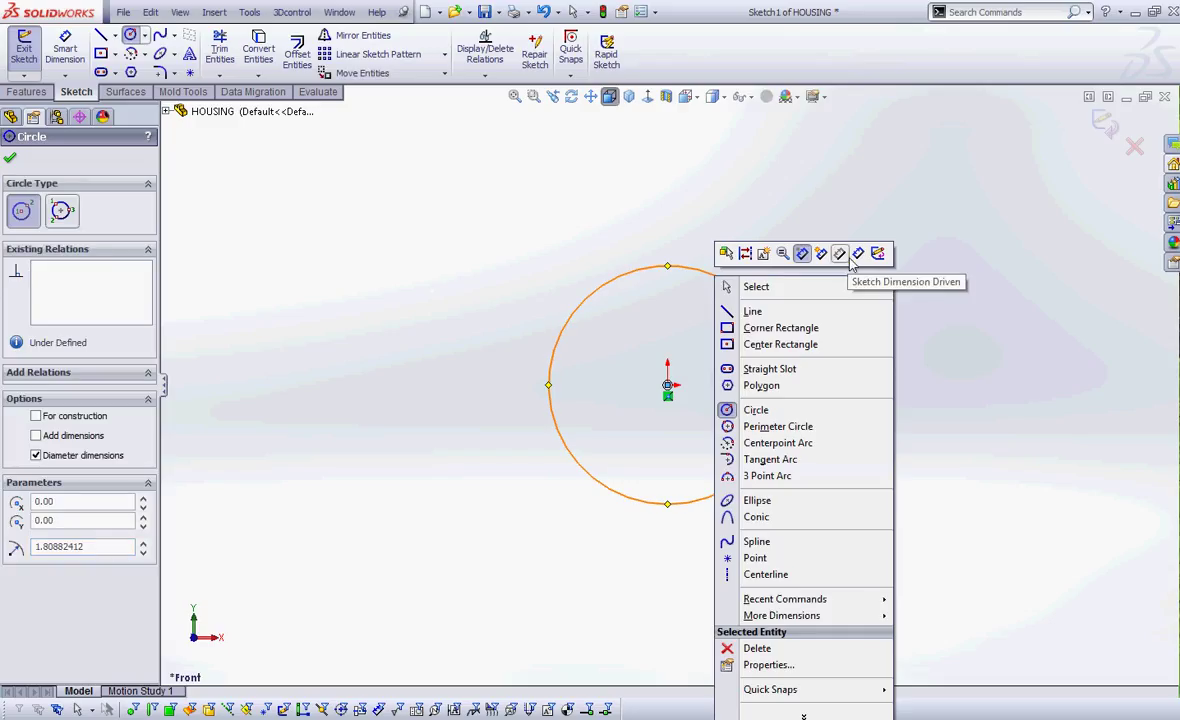
pyautogui.click(802, 253)
pyautogui.click(748, 302)
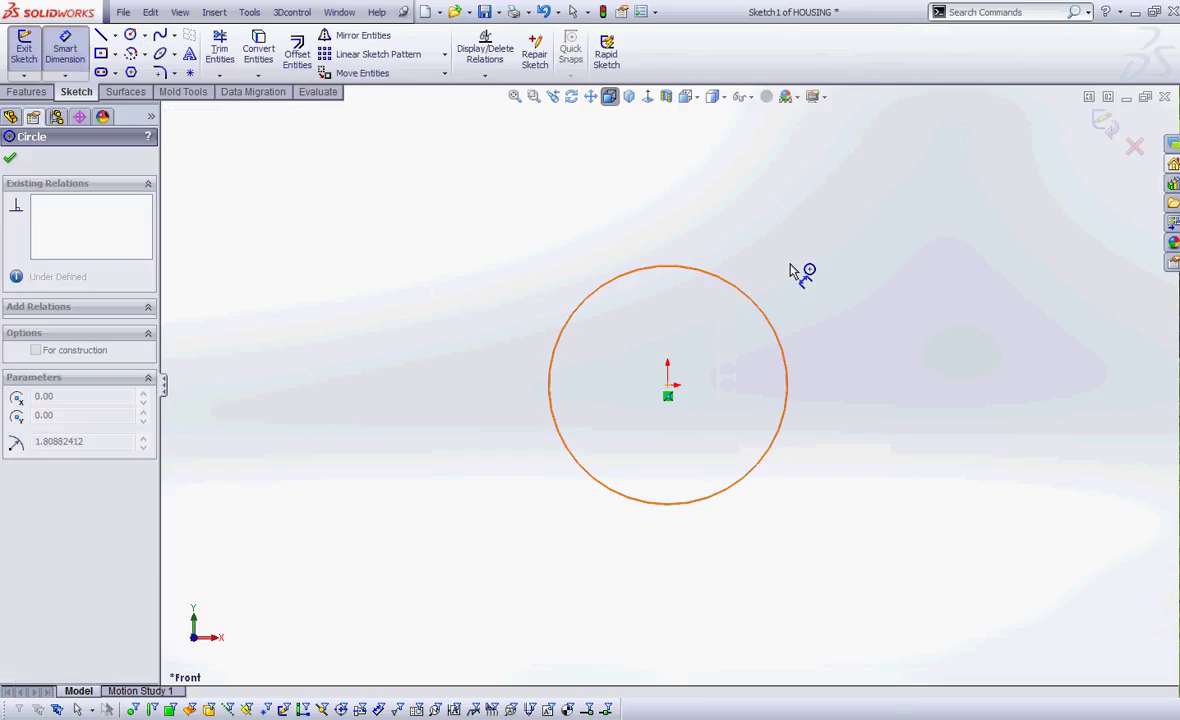
pyautogui.click(822, 292)
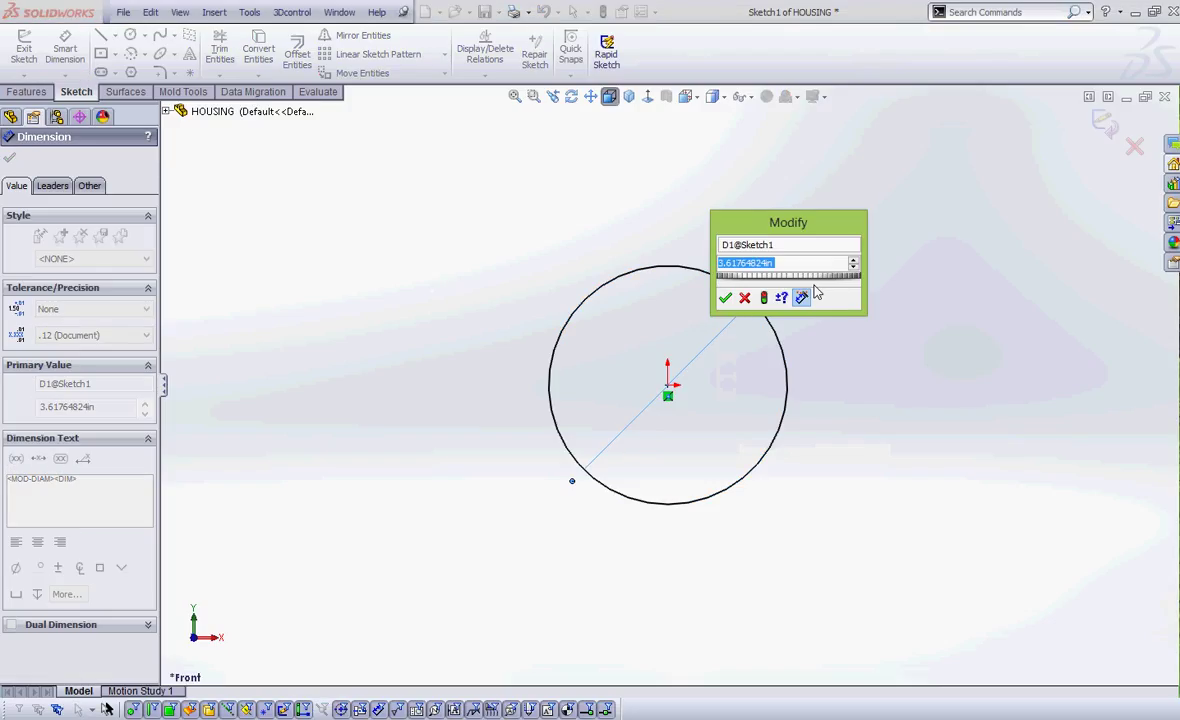
pyautogui.write('4.3175')
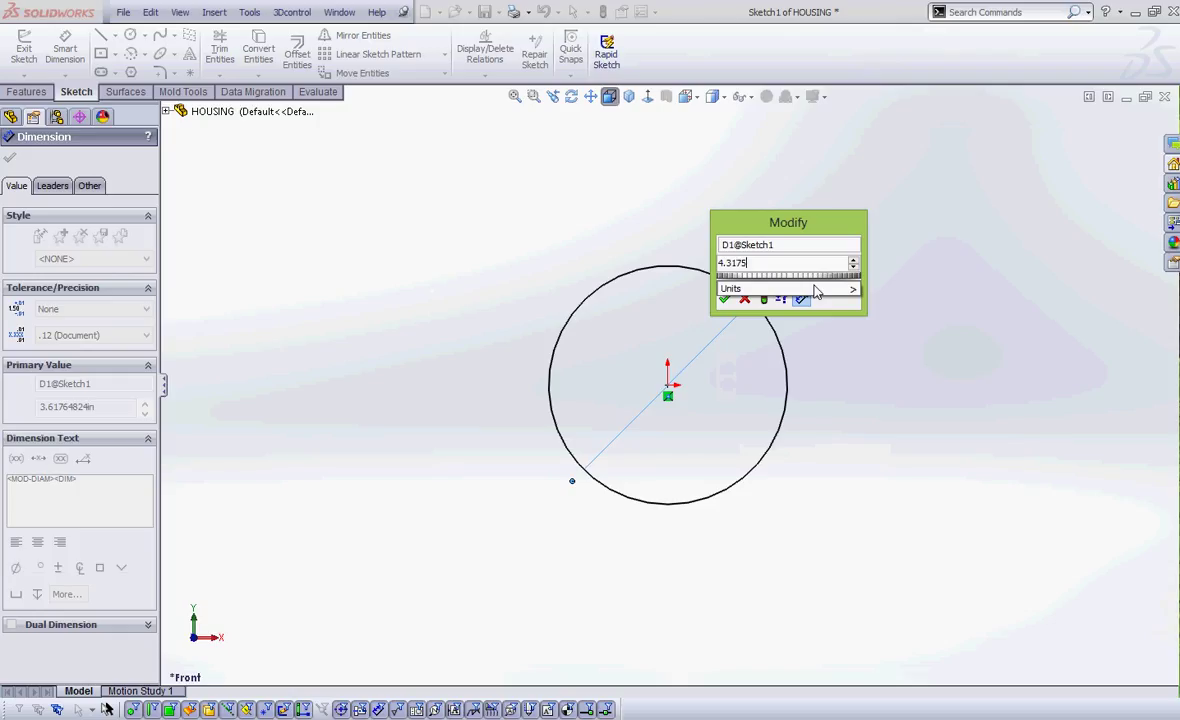
pyautogui.press('Return')
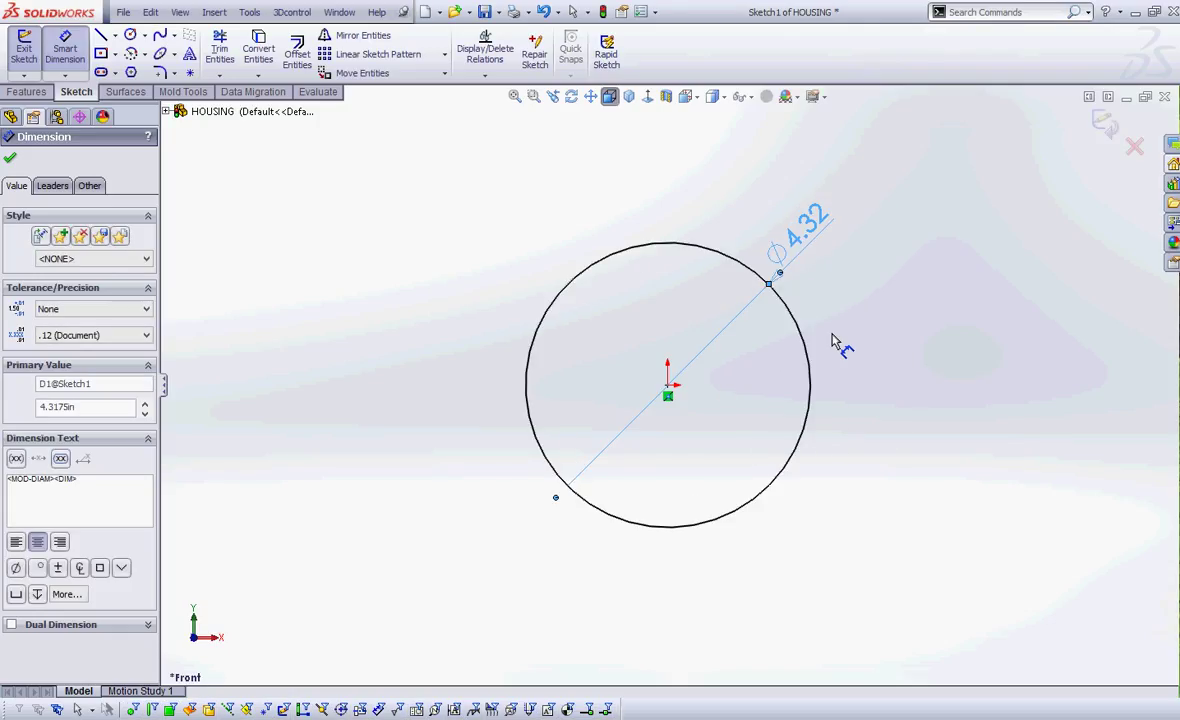
# Correct the circle's diameter dimension to 4.375 in and finish dimensioning
pyautogui.click(119, 409)
pyautogui.press('Left')
pyautogui.press('Left')
pyautogui.press('Left')
pyautogui.press('Left')
pyautogui.press('BackSpace')
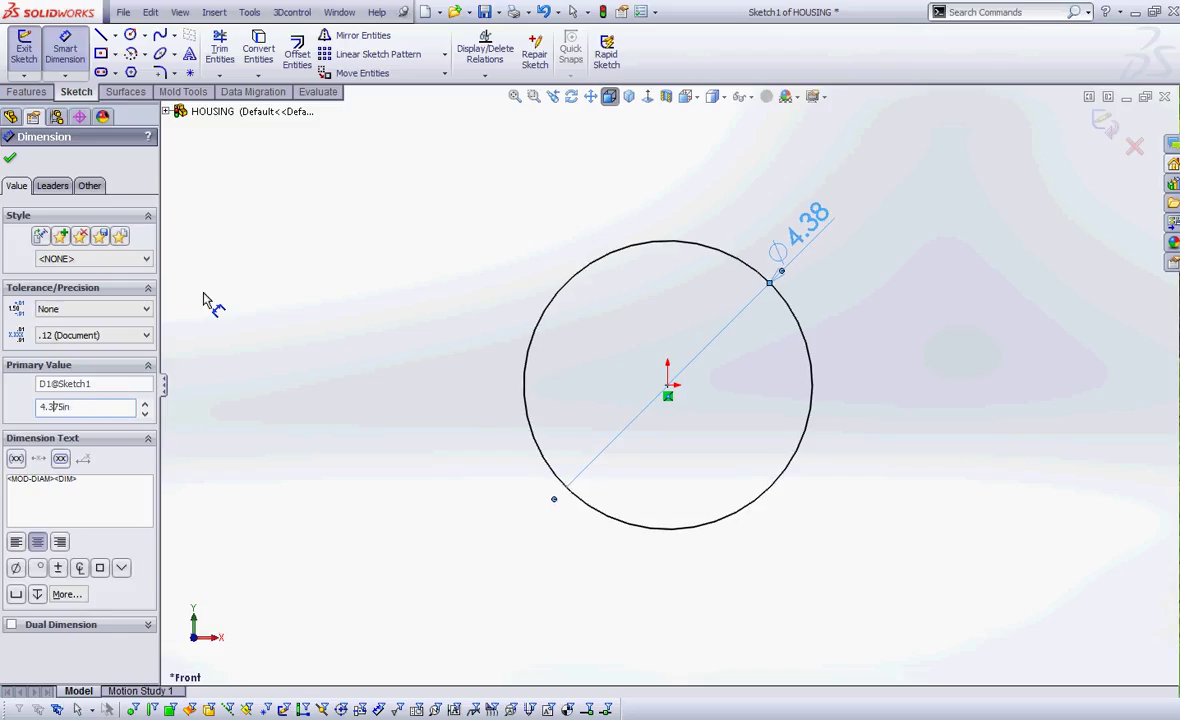
pyautogui.click(10, 162)
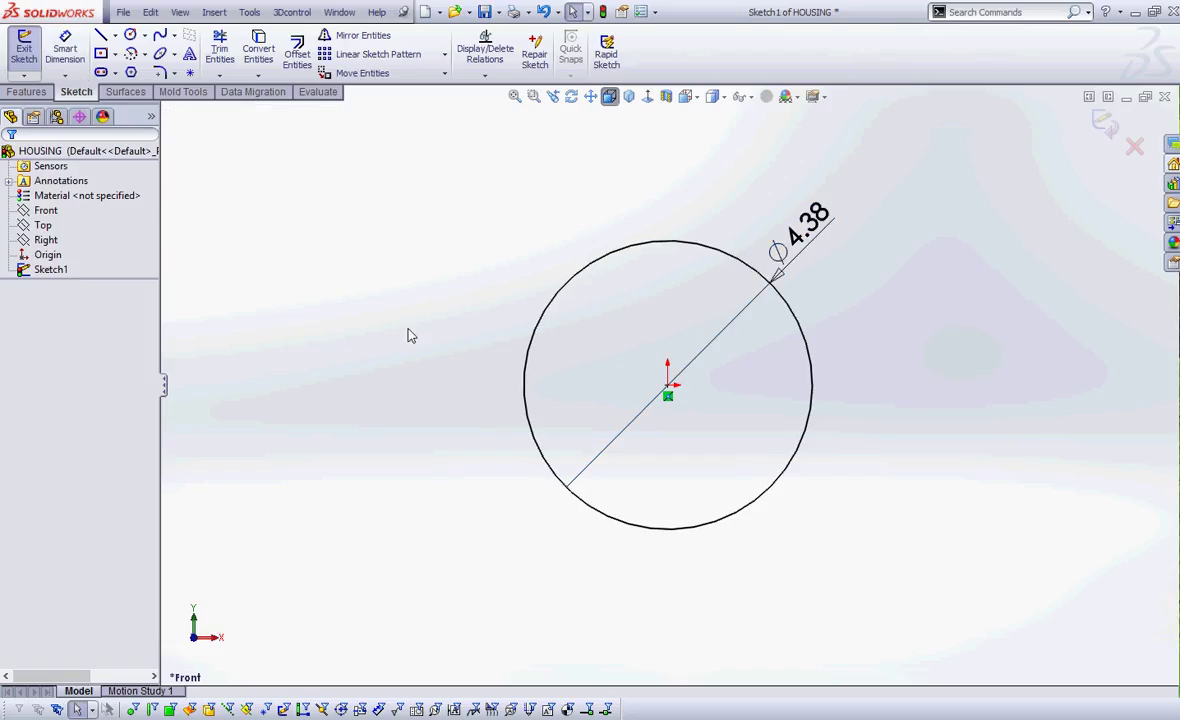
# Extrude the circle as a blind boss 1.30 in deep from the sketch plane, working in isometric view
pyautogui.click(610, 96)
pyautogui.hotkey('ctrl', '7')
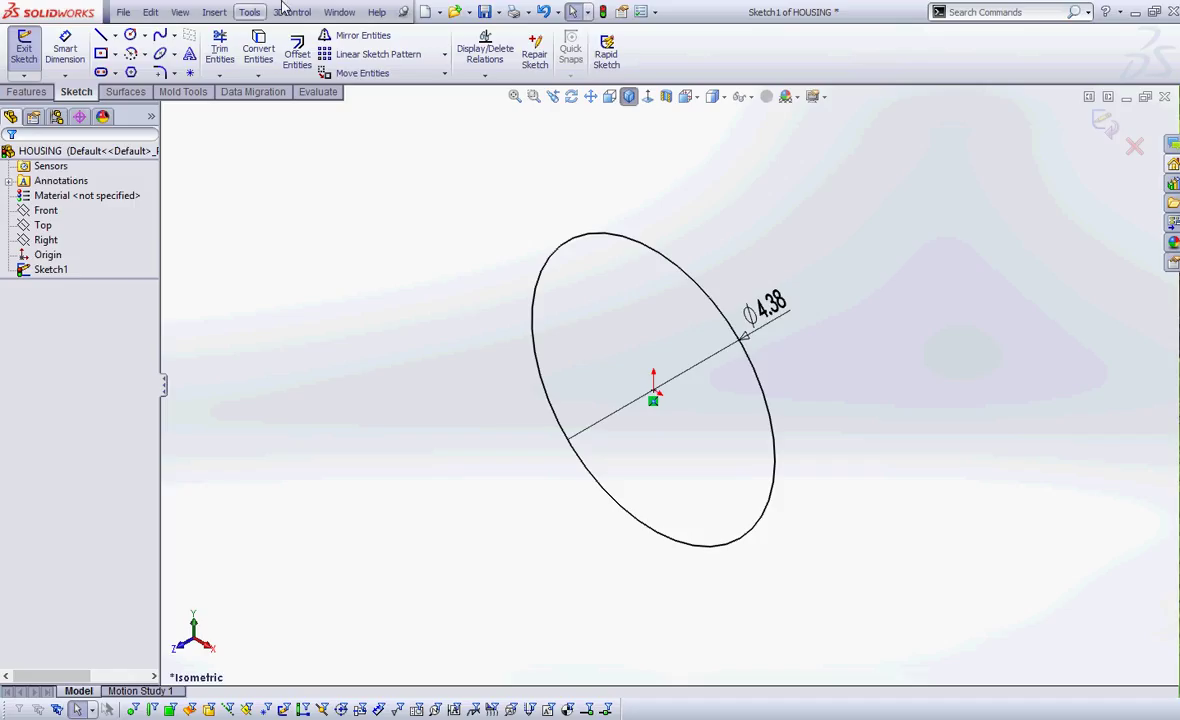
pyautogui.click(27, 91)
pyautogui.click(29, 58)
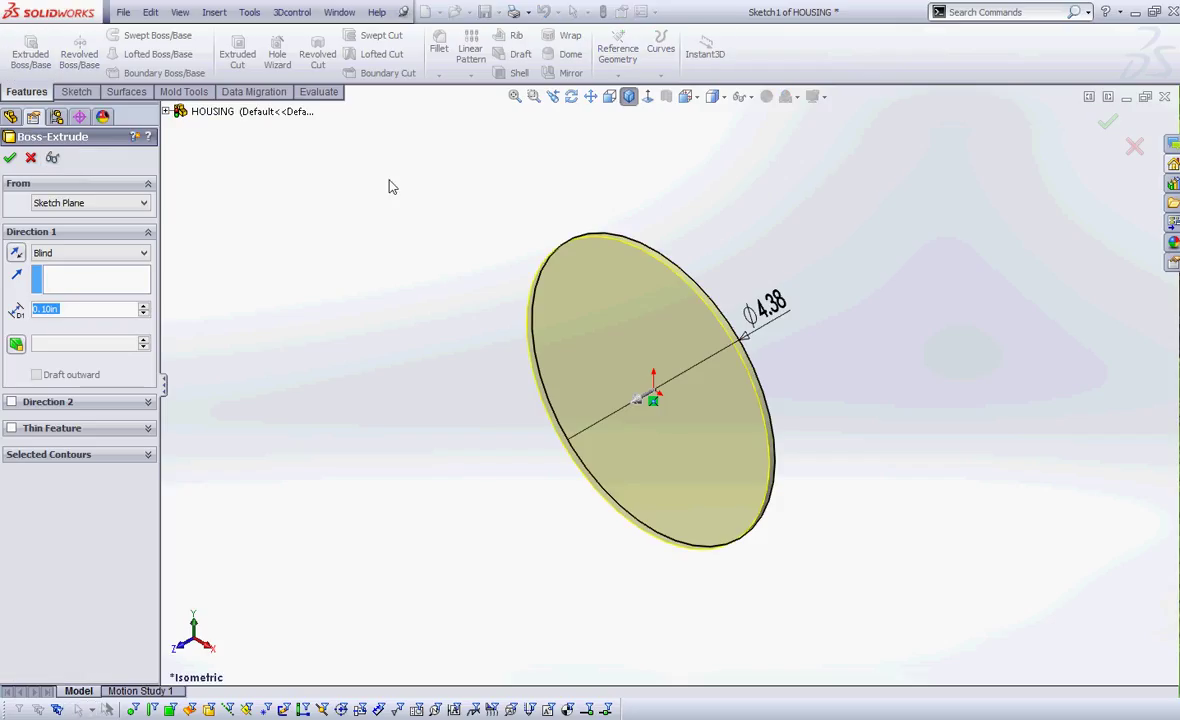
pyautogui.rightClick(36, 309)
pyautogui.write('1.3')
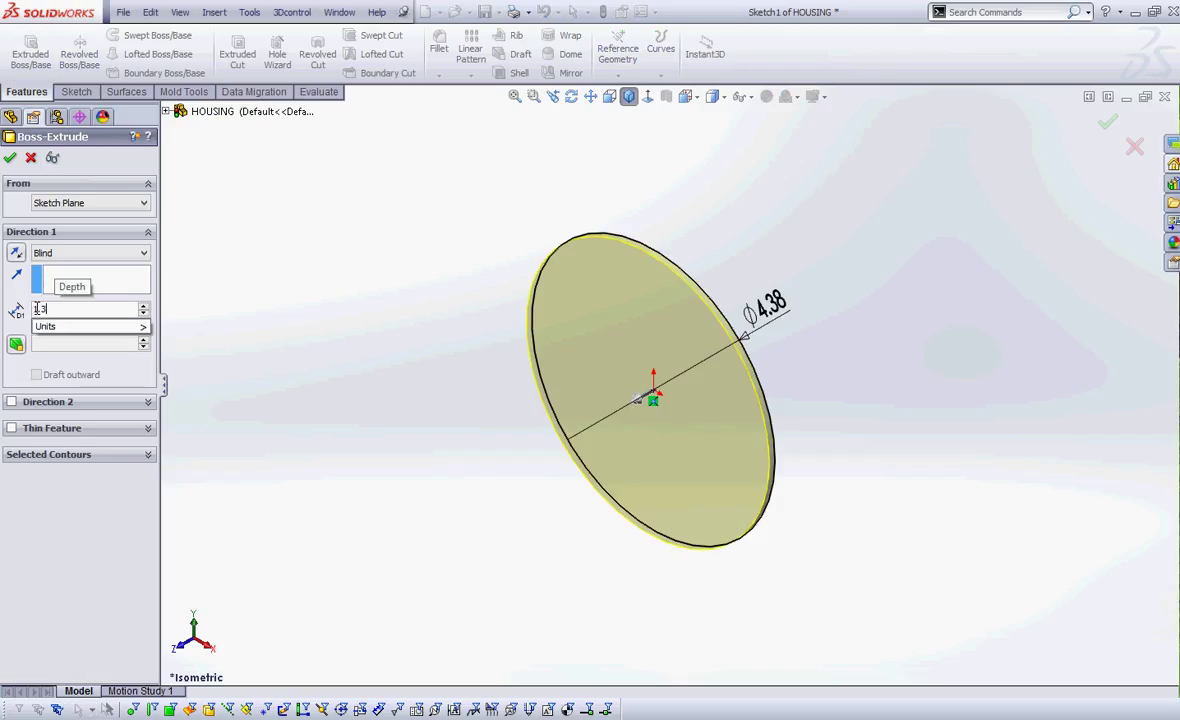
pyautogui.press('Return')
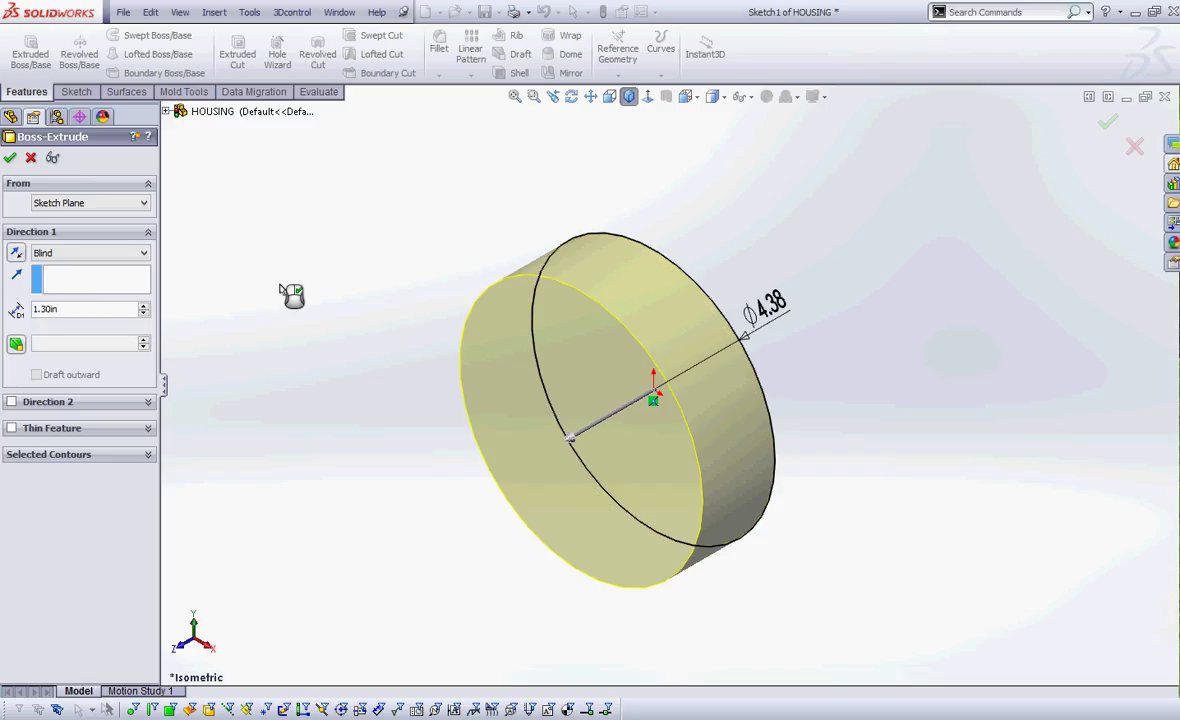
pyautogui.click(9, 157)
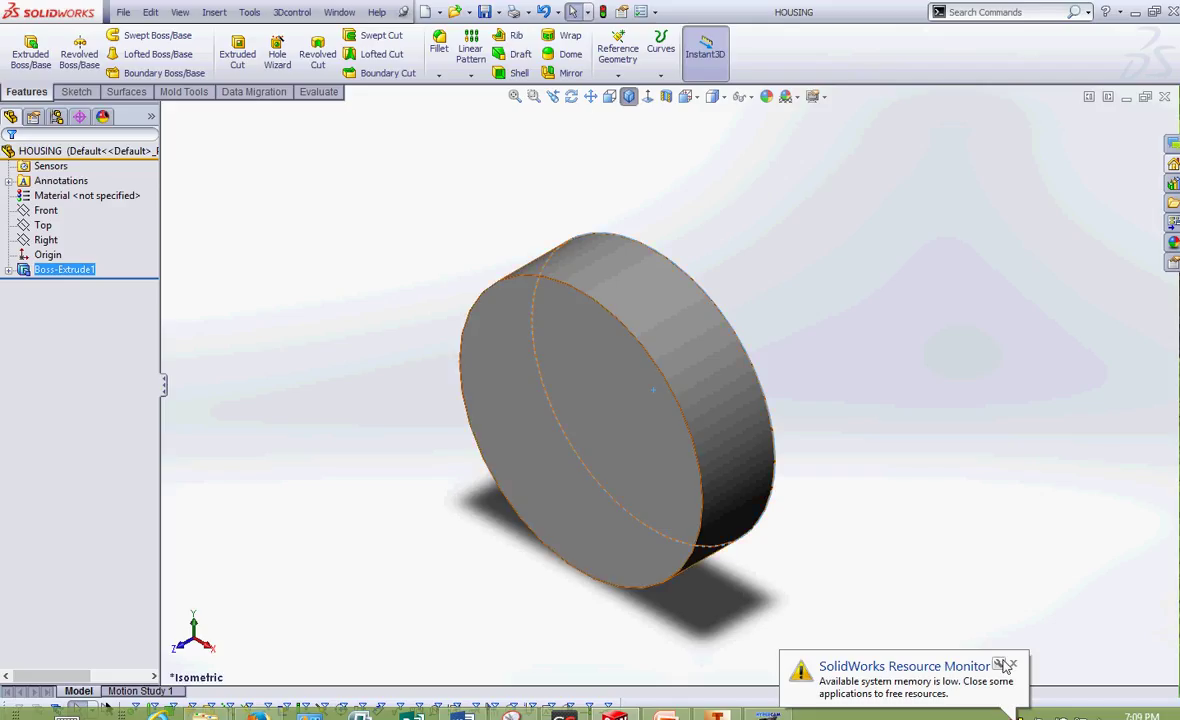
# Dismiss the low system memory notification and clear the selection
pyautogui.click(1013, 664)
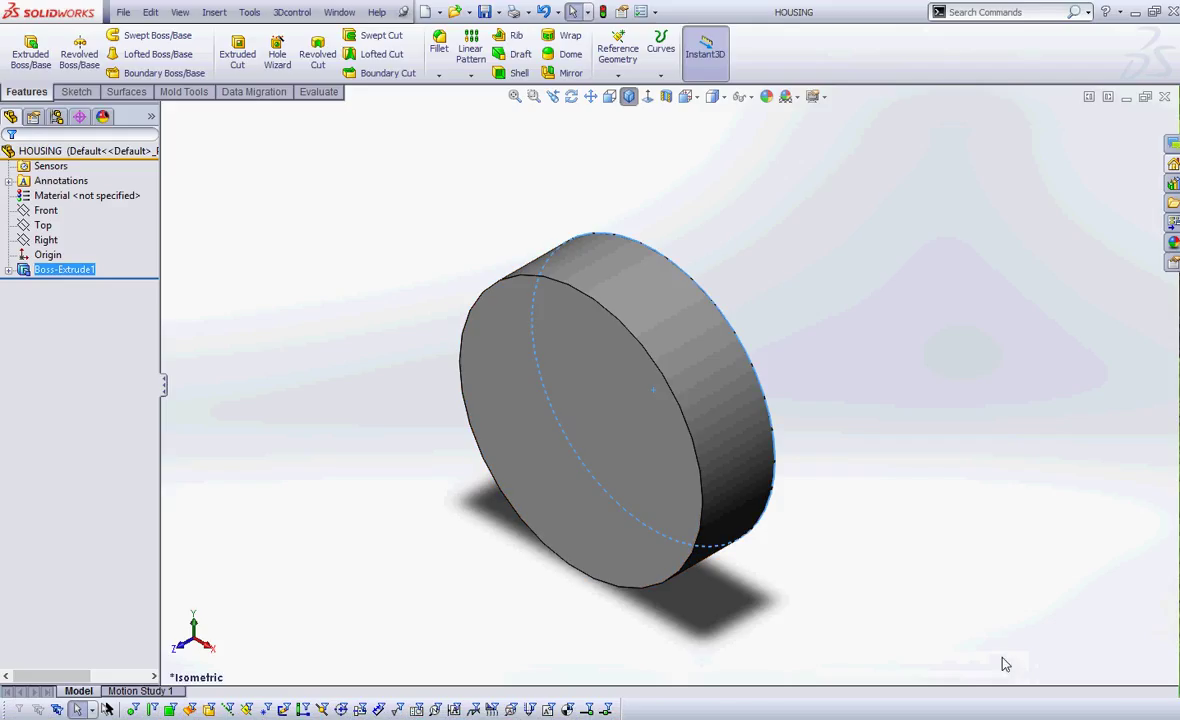
pyautogui.click(1002, 662)
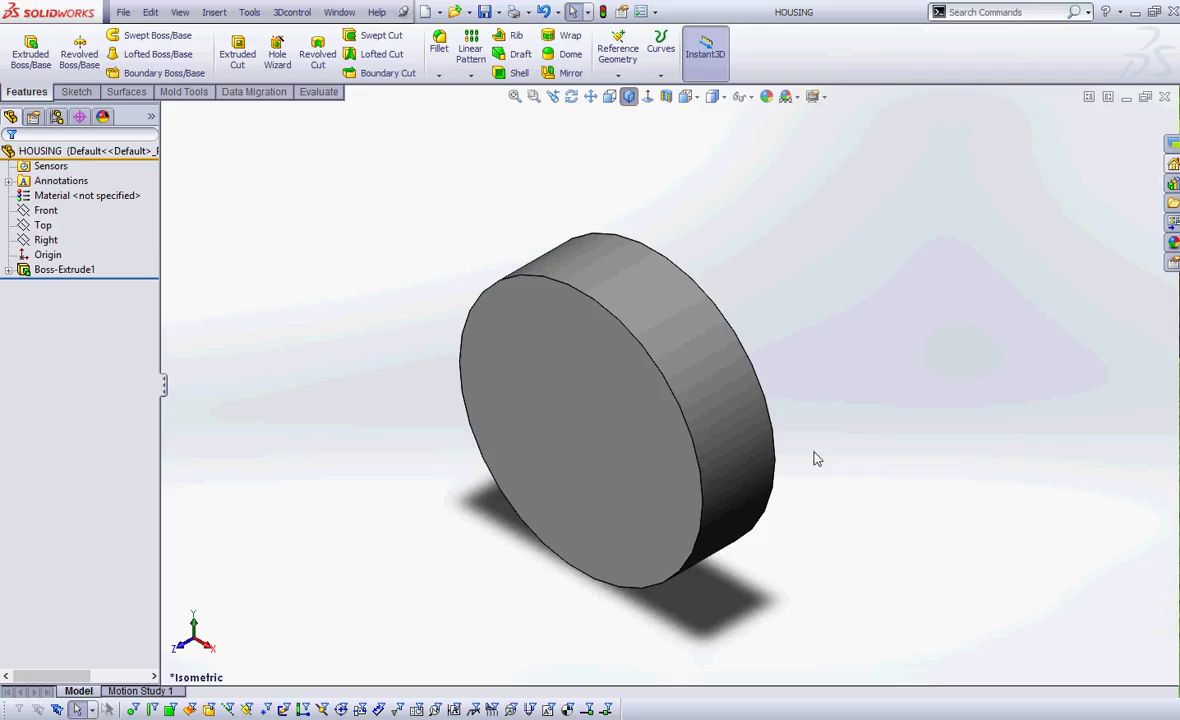
# Create a sketch on the cylinder's back face by converting its circular edge, and exit the sketch
pyautogui.moveTo(718, 432); pyautogui.dragTo(824, 445, button='middle')
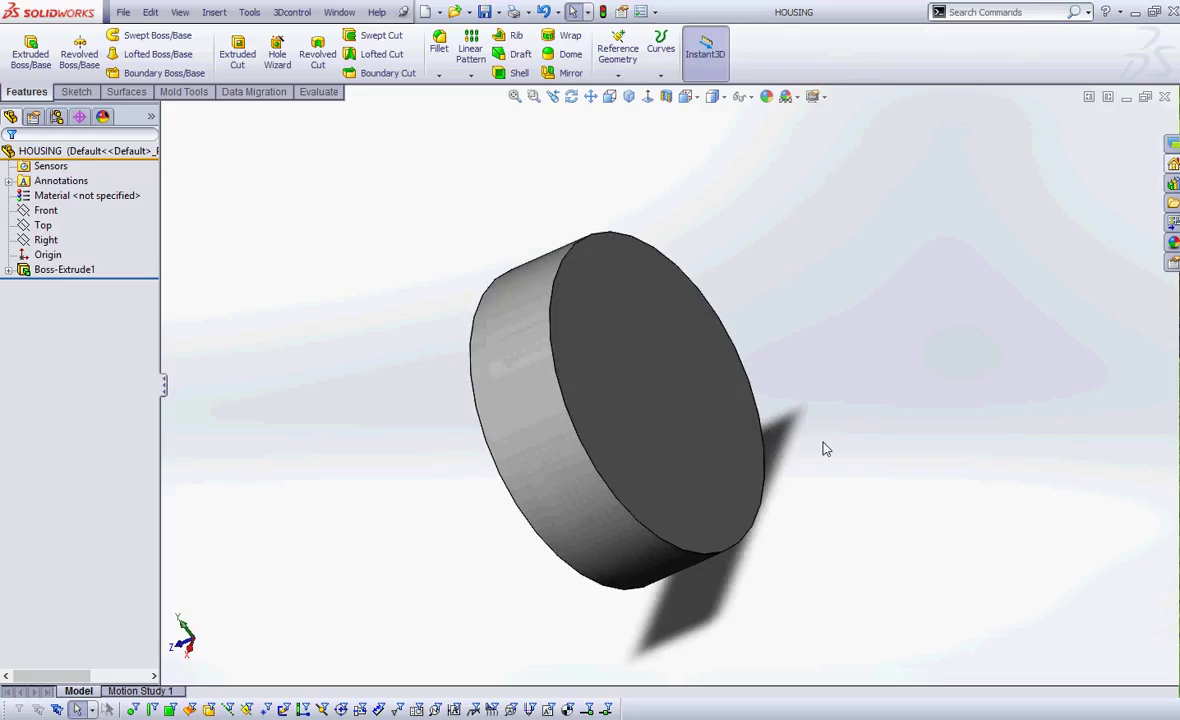
pyautogui.click(651, 378)
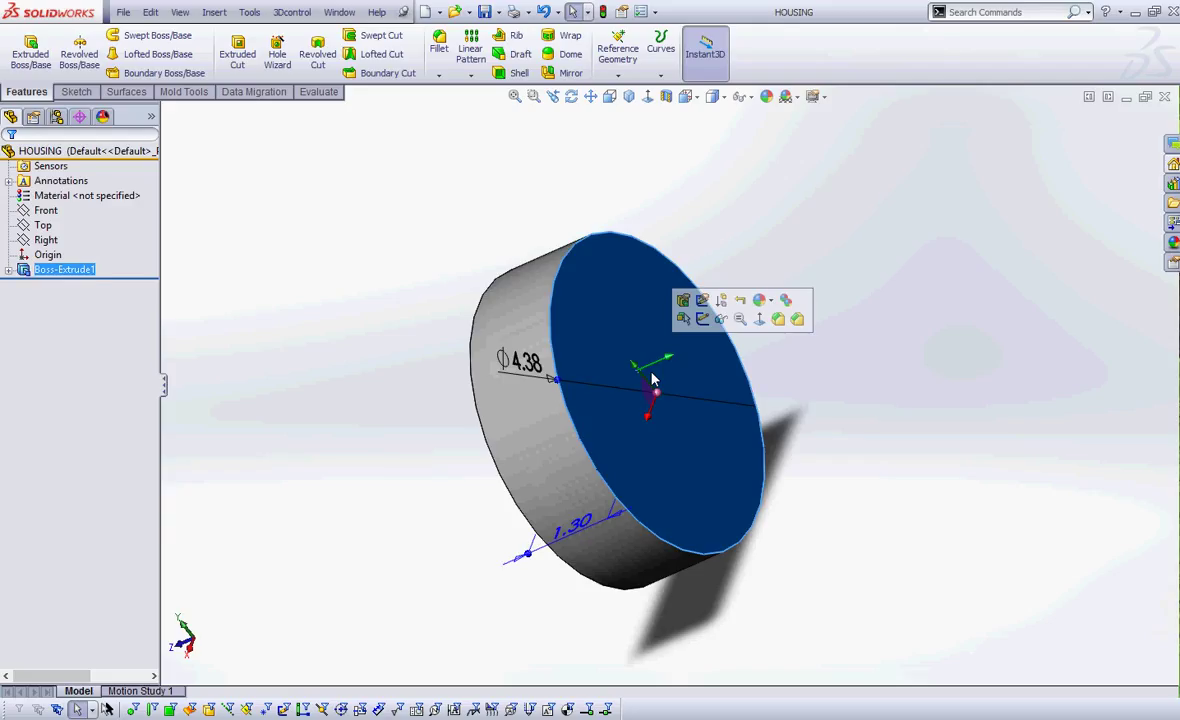
pyautogui.click(702, 318)
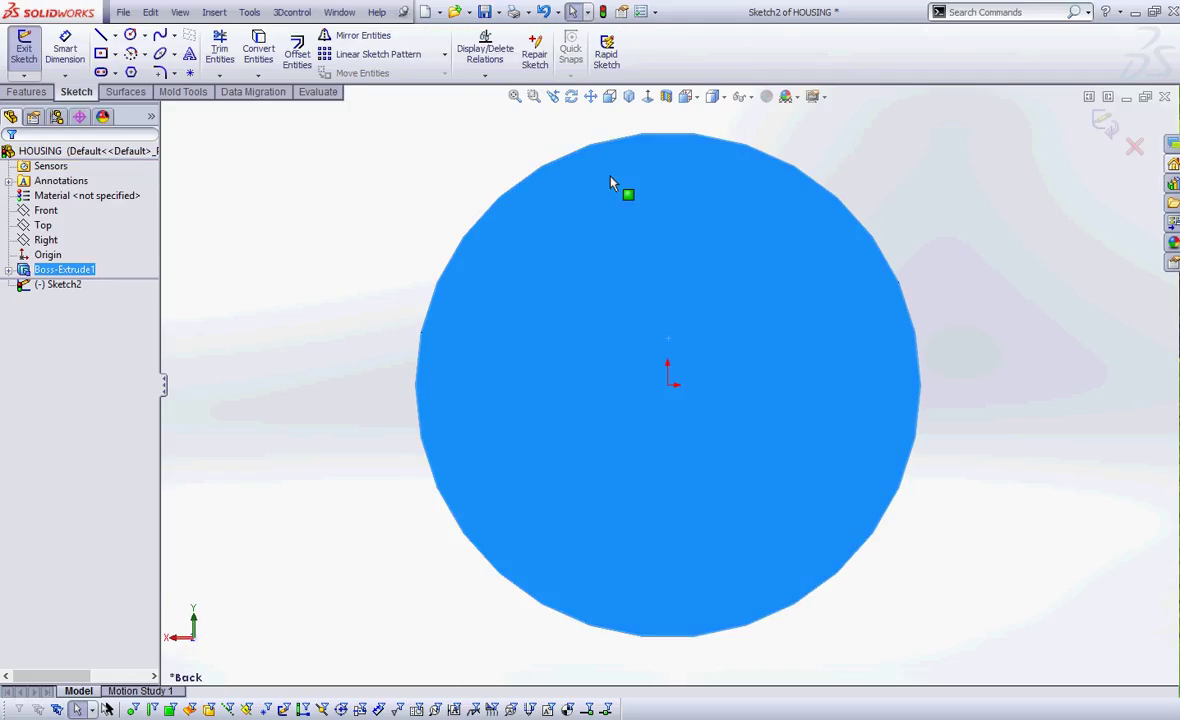
pyautogui.click(258, 48)
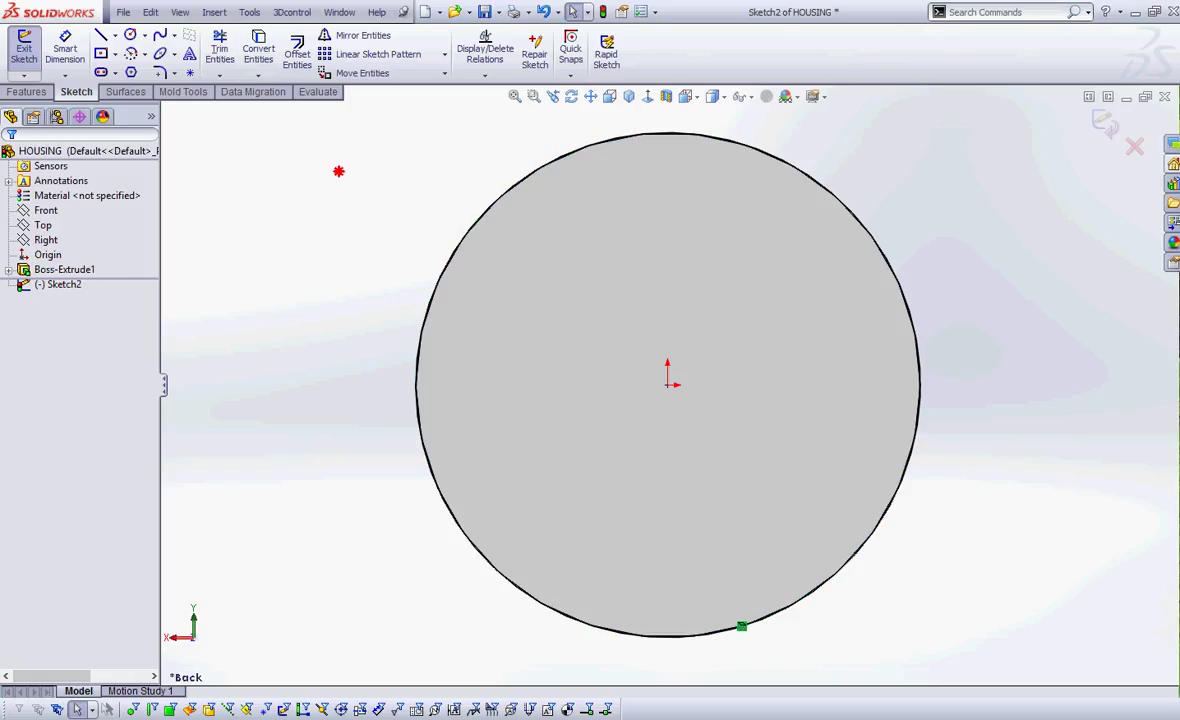
pyautogui.moveTo(338, 172)
pyautogui.mouseDown()
pyautogui.moveTo(447, 263)
pyautogui.moveTo(412, 263)
pyautogui.mouseUp()
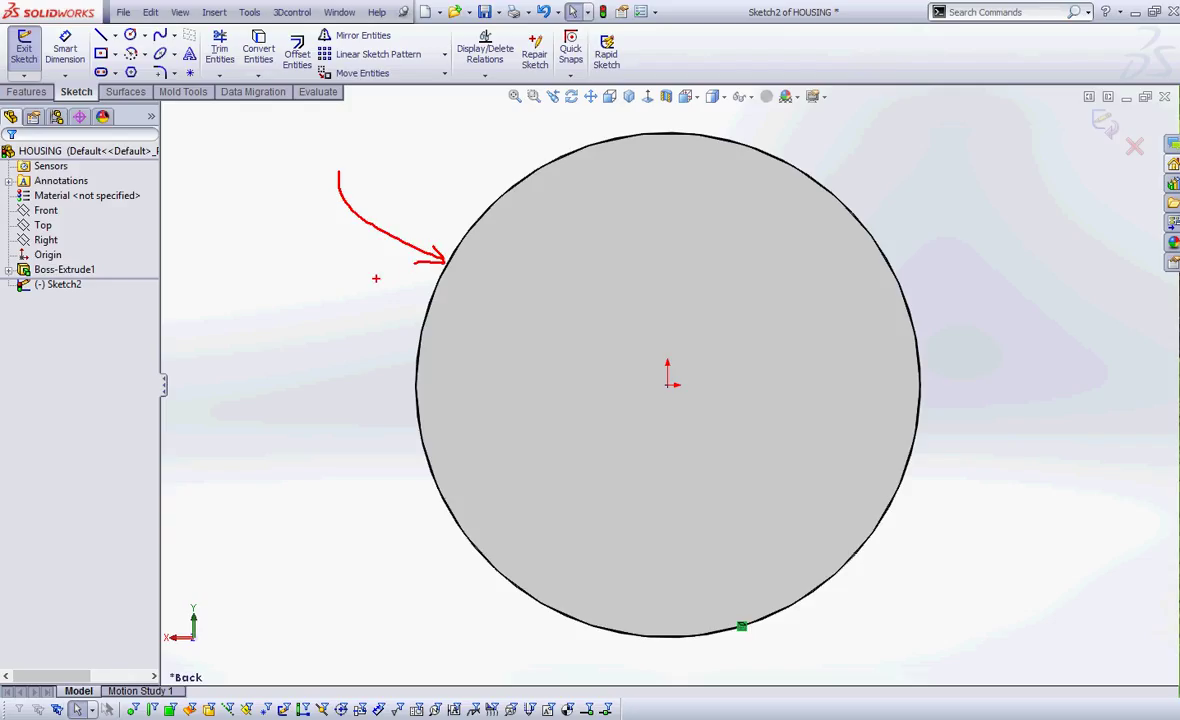
pyautogui.press('Escape')
pyautogui.moveTo(376, 278); pyautogui.dragTo(306, 236, button='middle')
pyautogui.hotkey('ctrl', 'b')
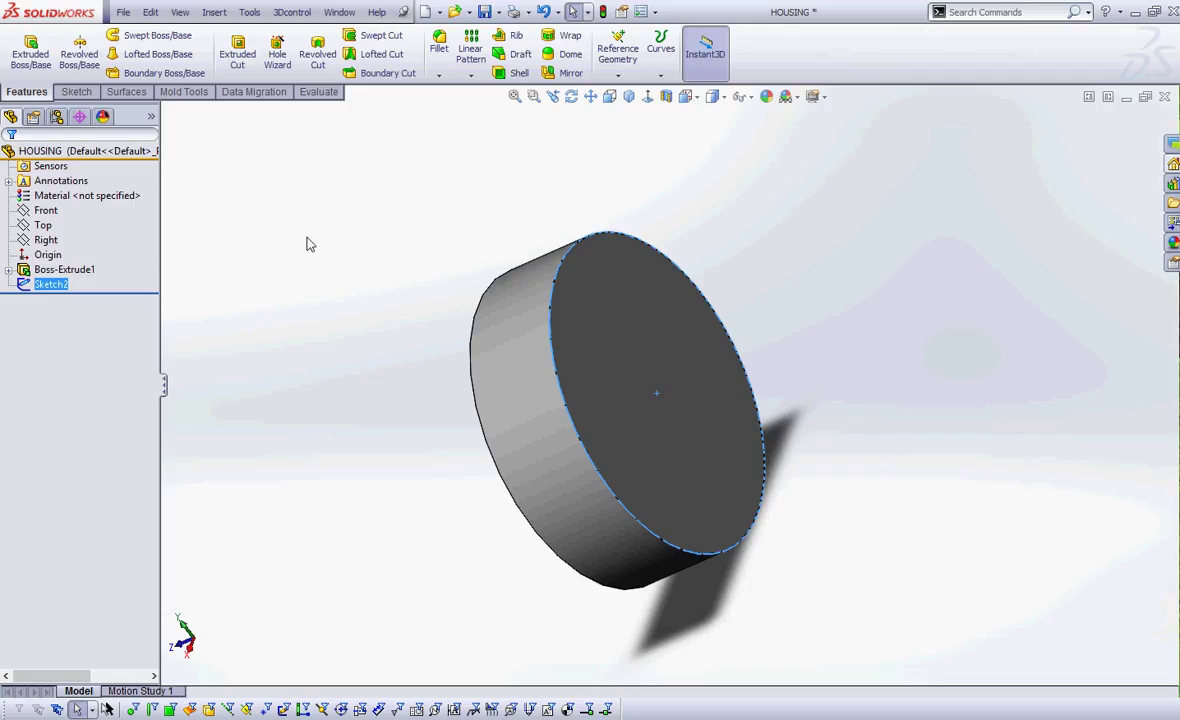
pyautogui.click(617, 60)
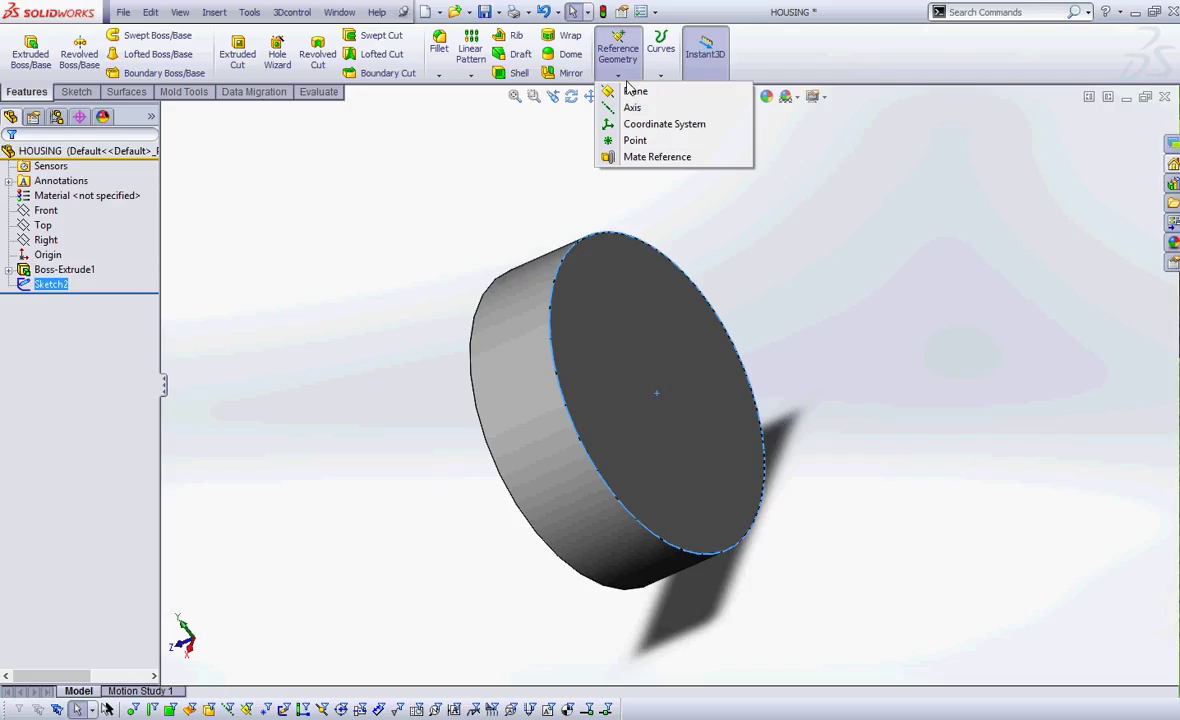
pyautogui.hotkey('ctrl', '2')
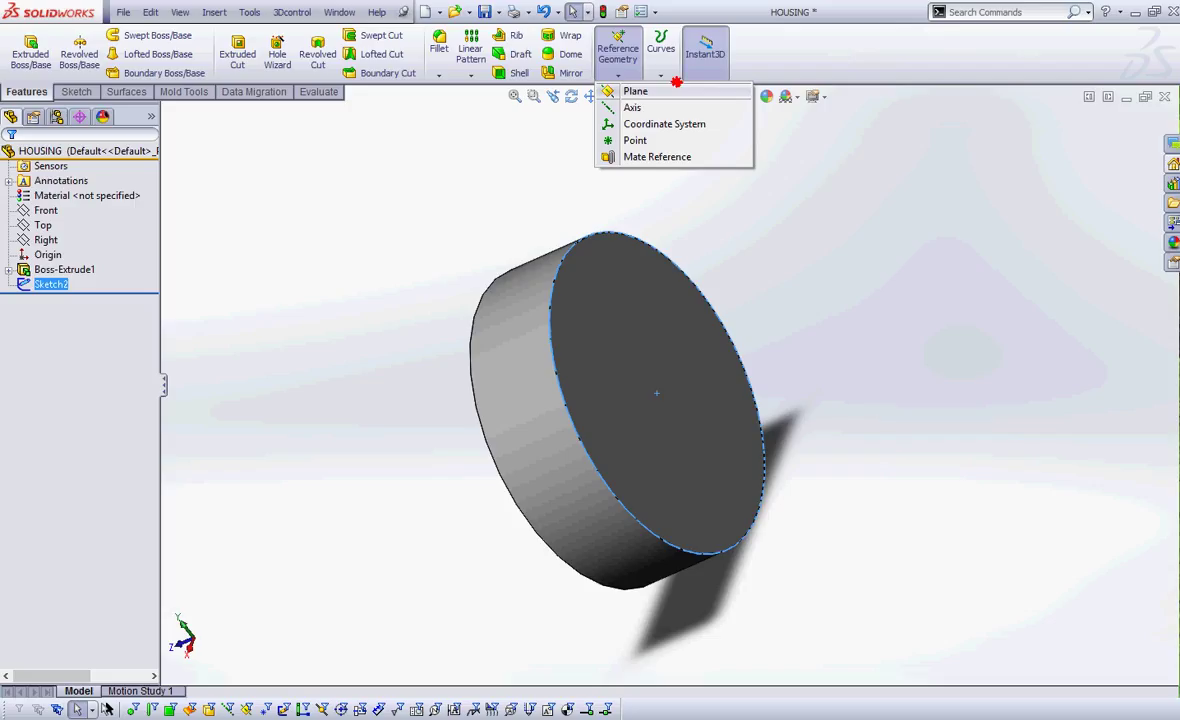
pyautogui.moveTo(672, 76)
pyautogui.mouseDown()
pyautogui.moveTo(630, 101)
pyautogui.moveTo(680, 74)
pyautogui.mouseUp()
pyautogui.moveTo(730, 228); pyautogui.dragTo(654, 308)
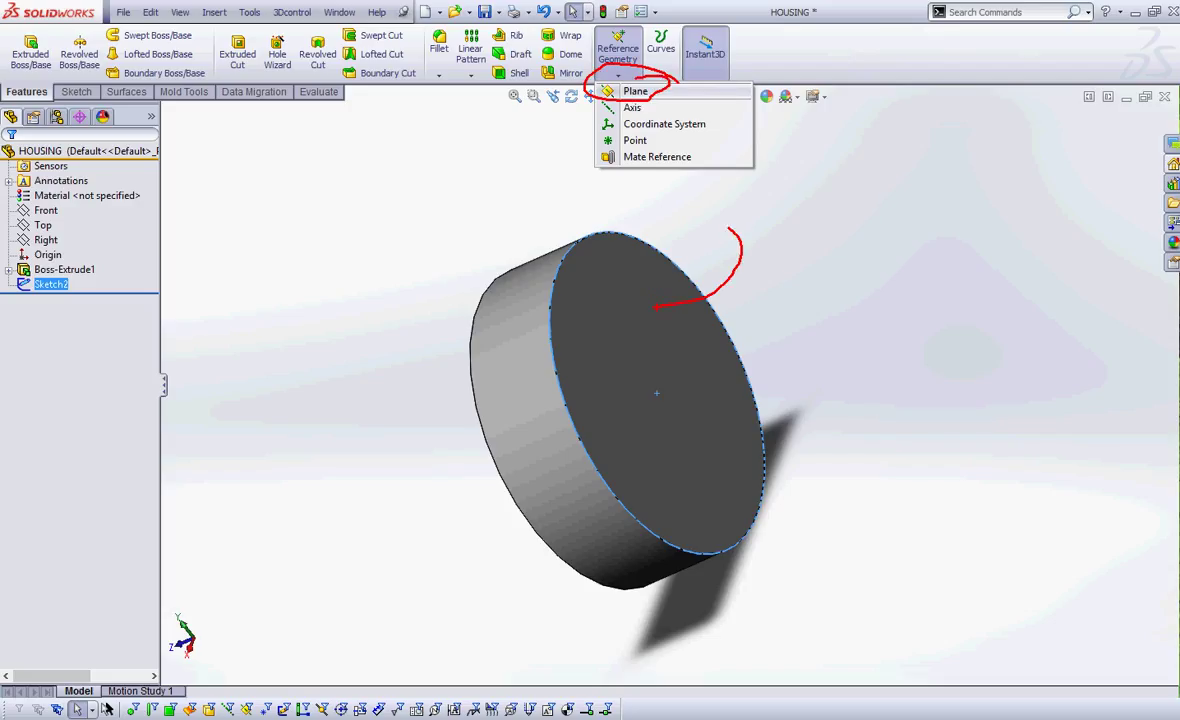
pyautogui.moveTo(714, 351)
pyautogui.mouseDown()
pyautogui.moveTo(822, 336)
pyautogui.moveTo(882, 308)
pyautogui.moveTo(873, 347)
pyautogui.mouseUp()
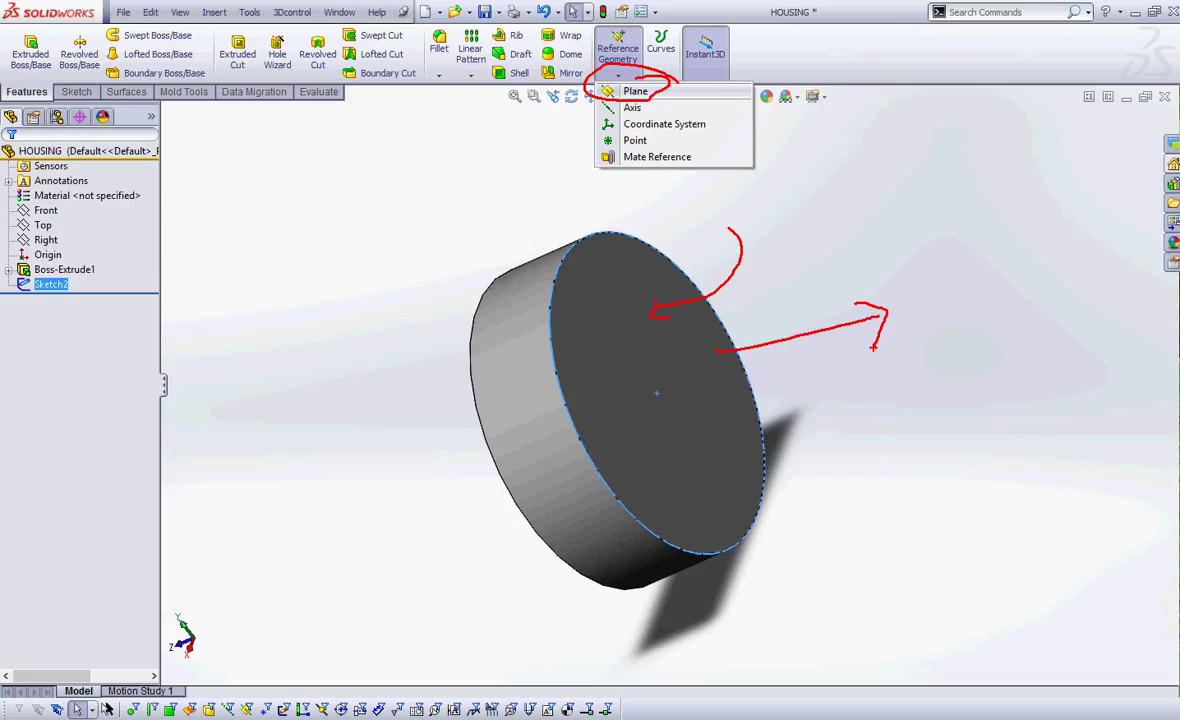
pyautogui.press('Escape')
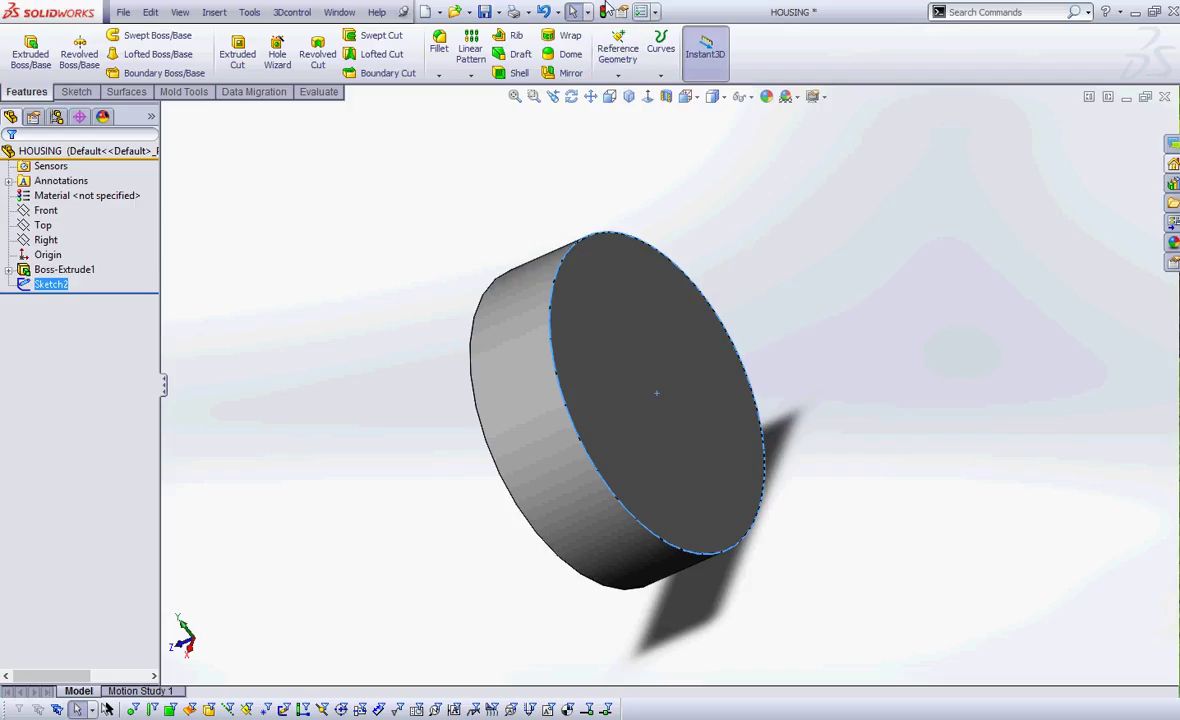
# Create a reference plane offset 1.30 in outward from the cylinder's back face
pyautogui.click(617, 75)
pyautogui.click(634, 91)
pyautogui.click(669, 291)
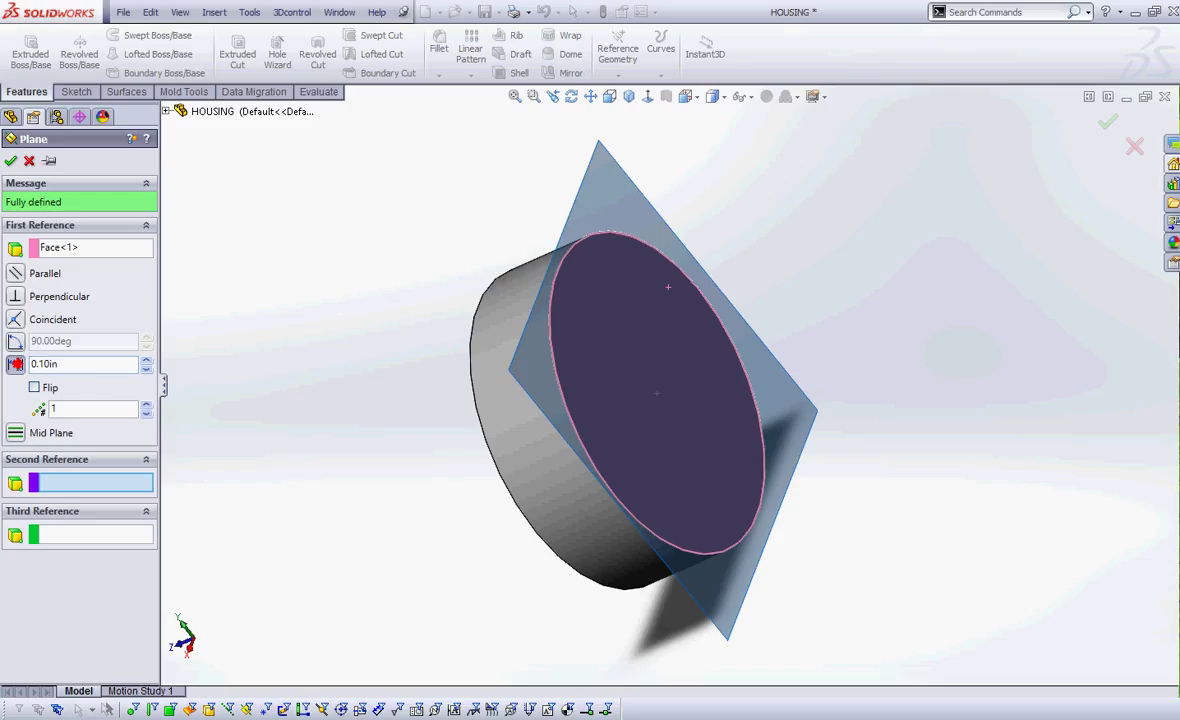
pyautogui.click(78, 366)
pyautogui.write('1.3')
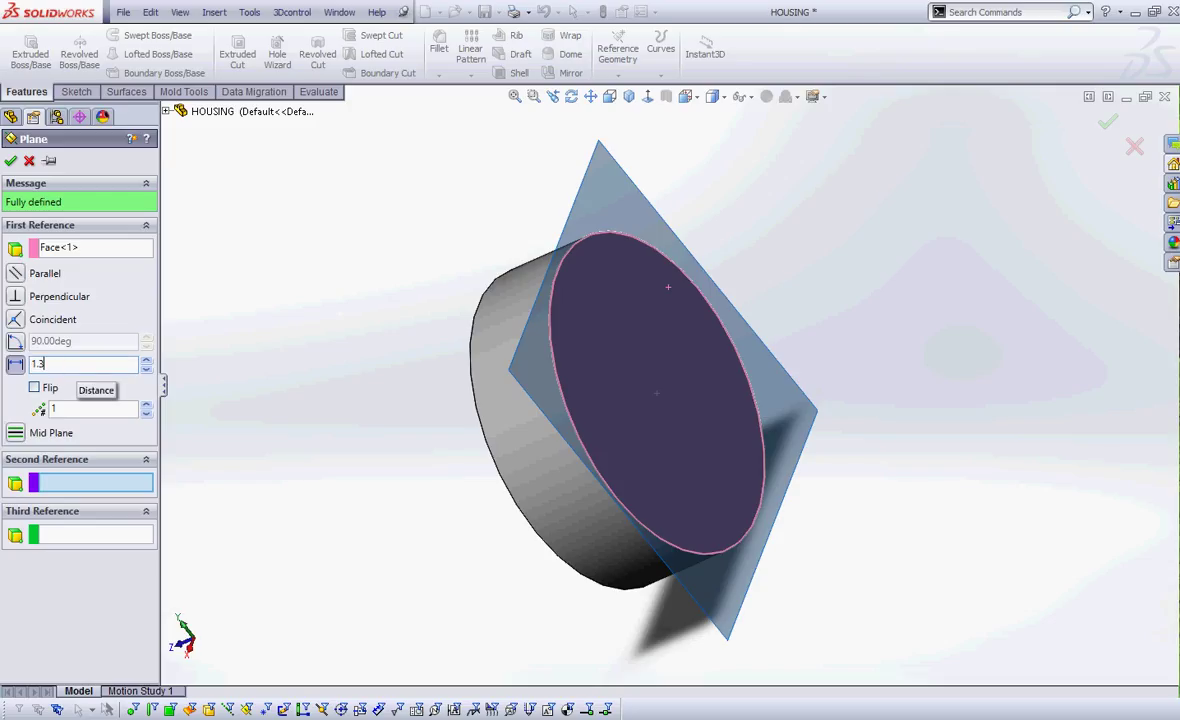
pyautogui.press('Return')
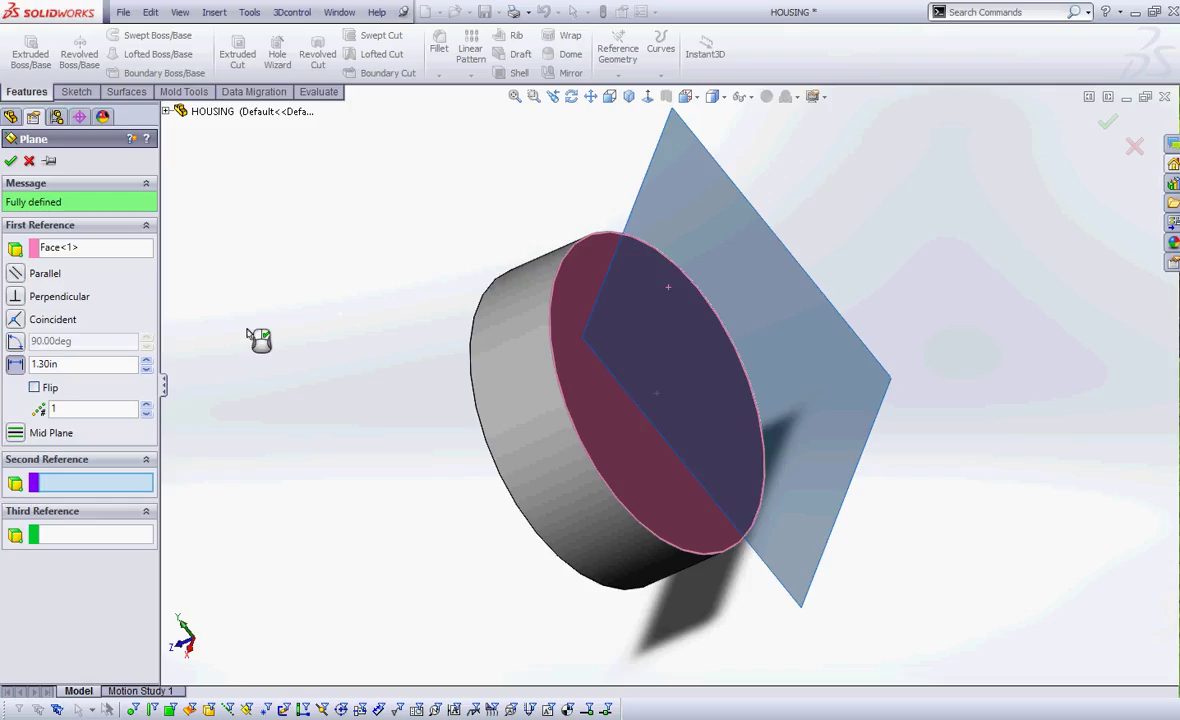
pyautogui.click(10, 160)
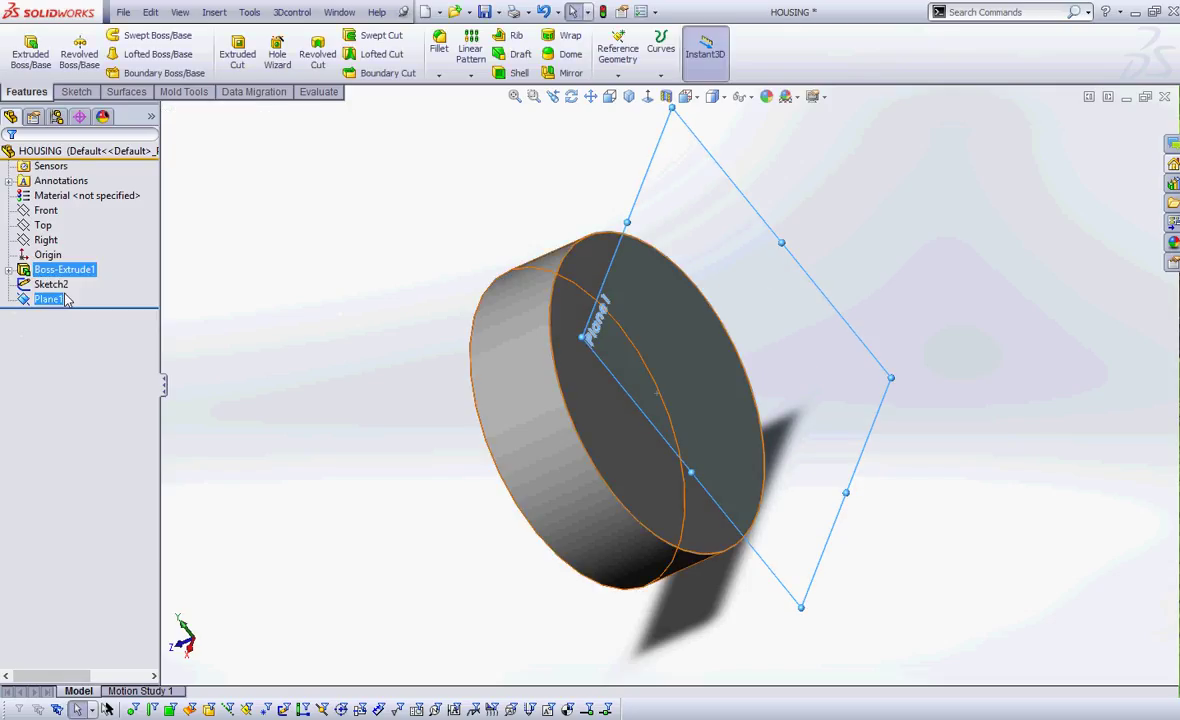
# Rename the offset reference plane BatteryLoft
pyautogui.click(45, 298)
pyautogui.click(45, 299)
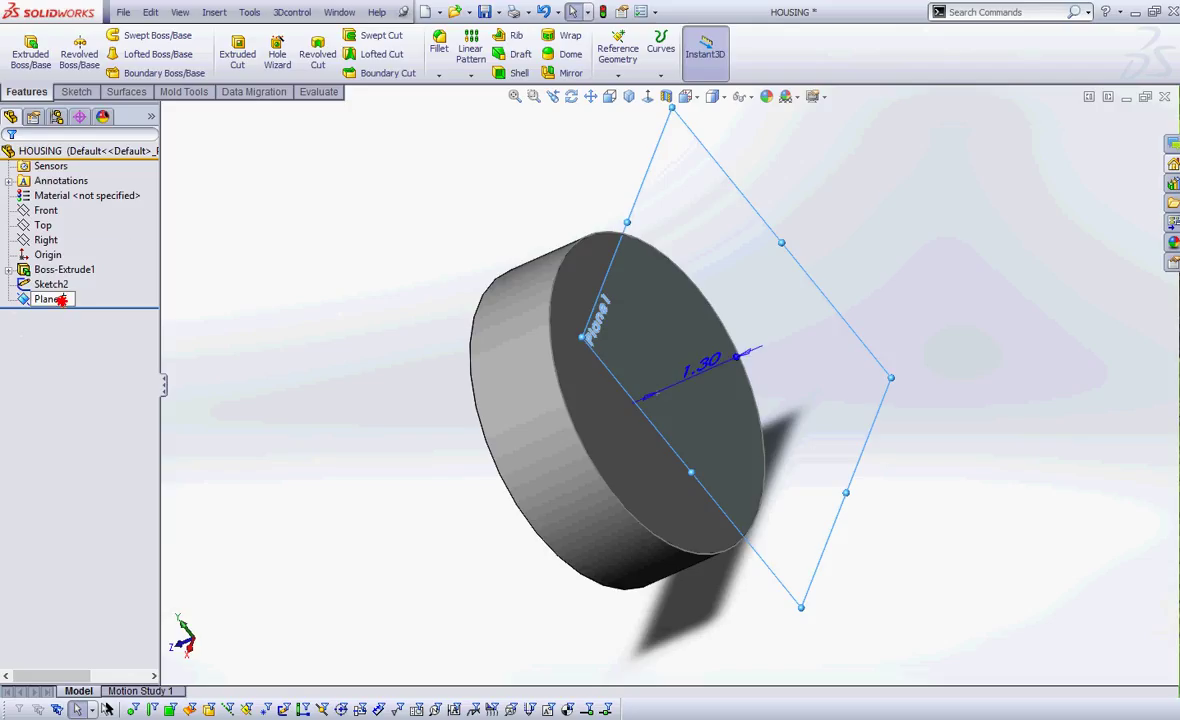
pyautogui.write('BATTERY')
pyautogui.press('BackSpace')
pyautogui.press('BackSpace')
pyautogui.press('BackSpace')
pyautogui.press('BackSpace')
pyautogui.press('BackSpace')
pyautogui.press('BackSpace')
pyautogui.press('BackSpace')
pyautogui.write('BatteryLoft')
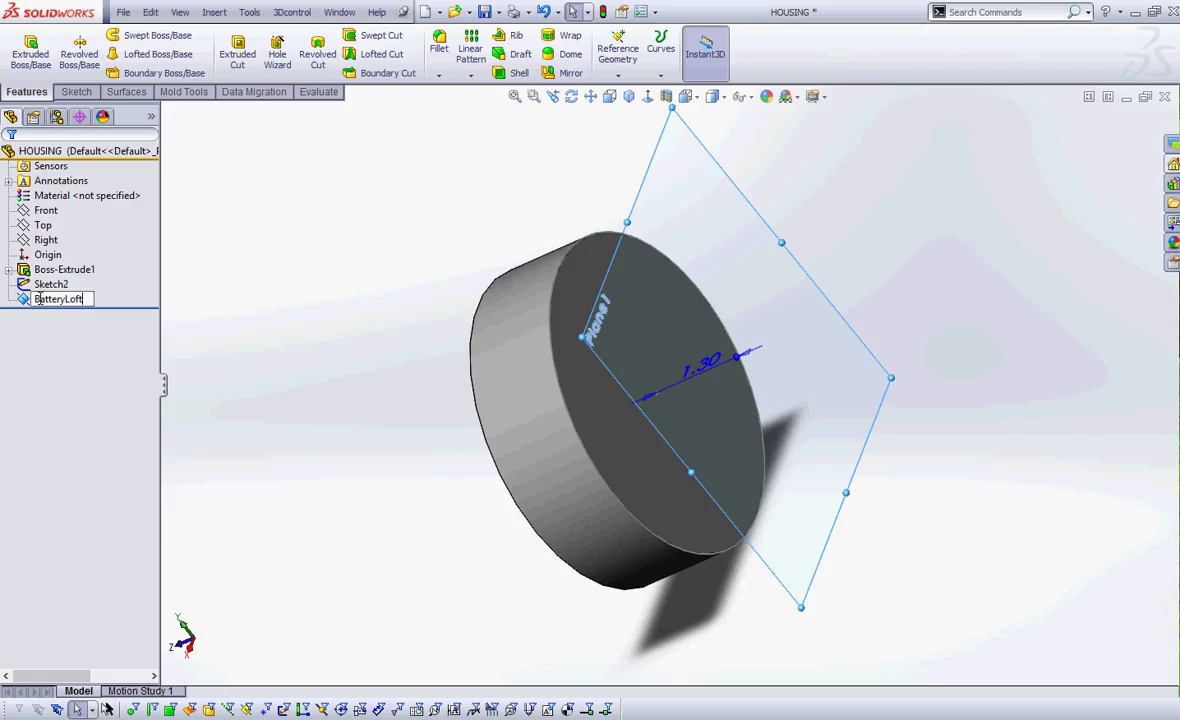
# Rename the converted circle sketch LoftProfile1 and save the part
pyautogui.click(58, 289)
pyautogui.click(60, 287)
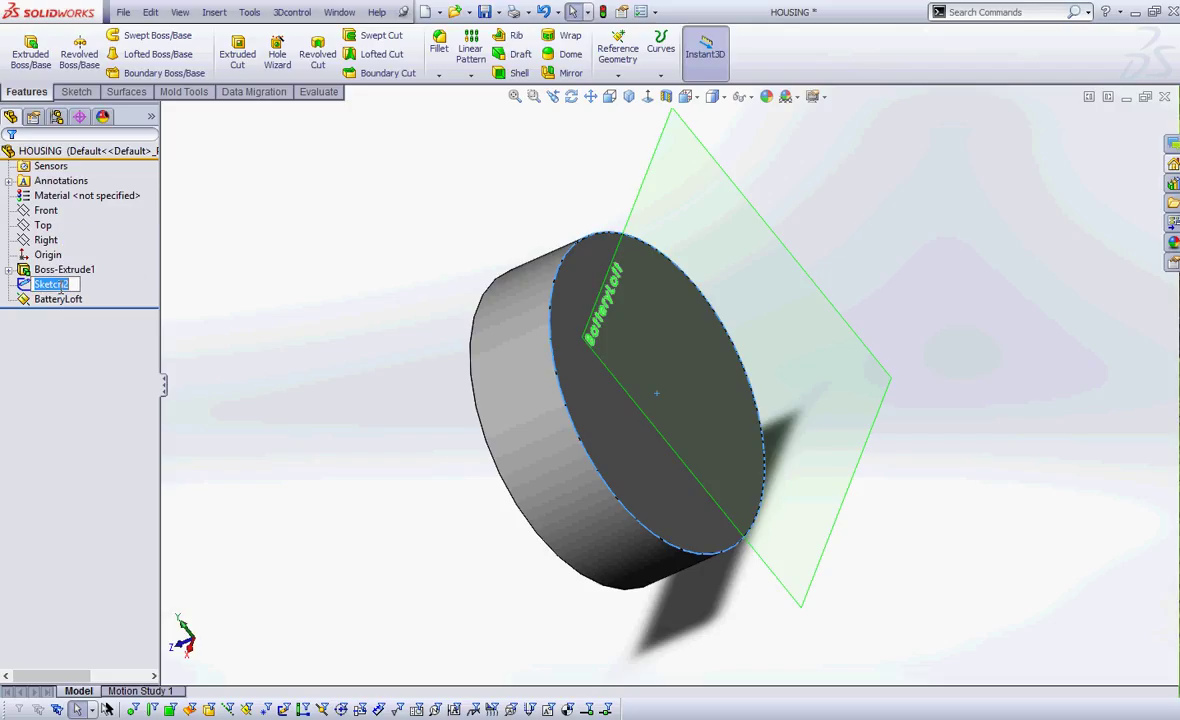
pyautogui.write('LoftPr')
pyautogui.write('ofile1')
pyautogui.press('Return')
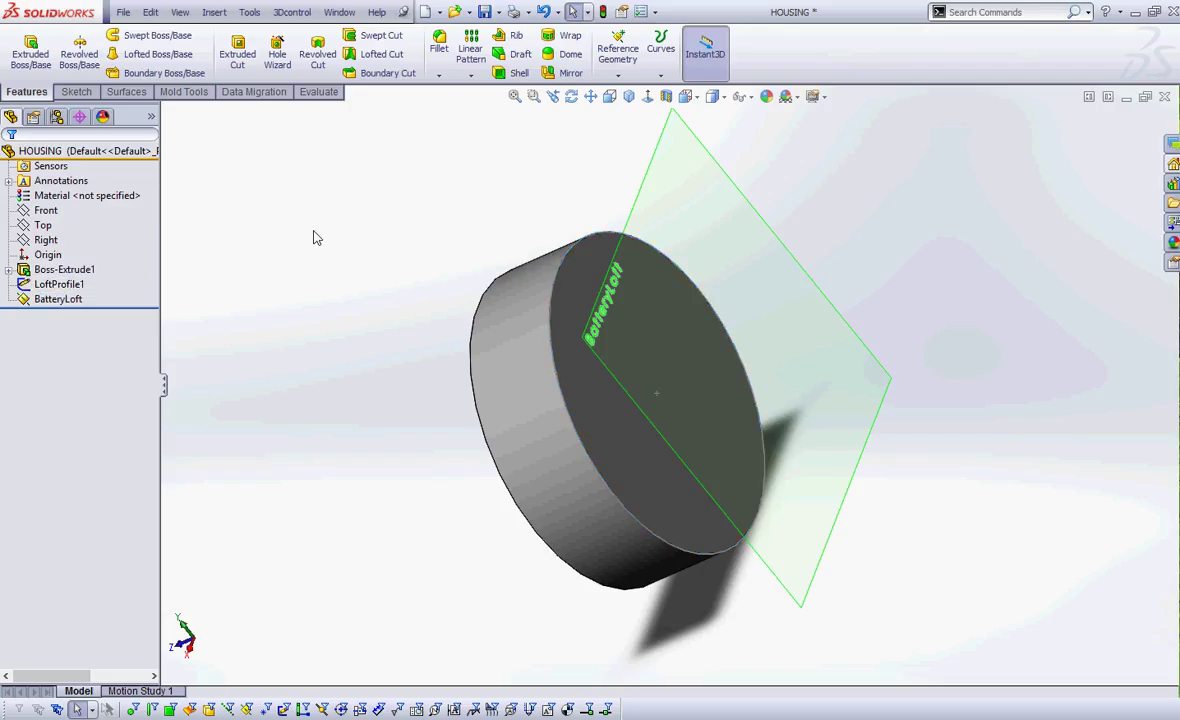
pyautogui.click(484, 11)
# Start a new sketch on the BatteryLoft plane
pyautogui.click(628, 97)
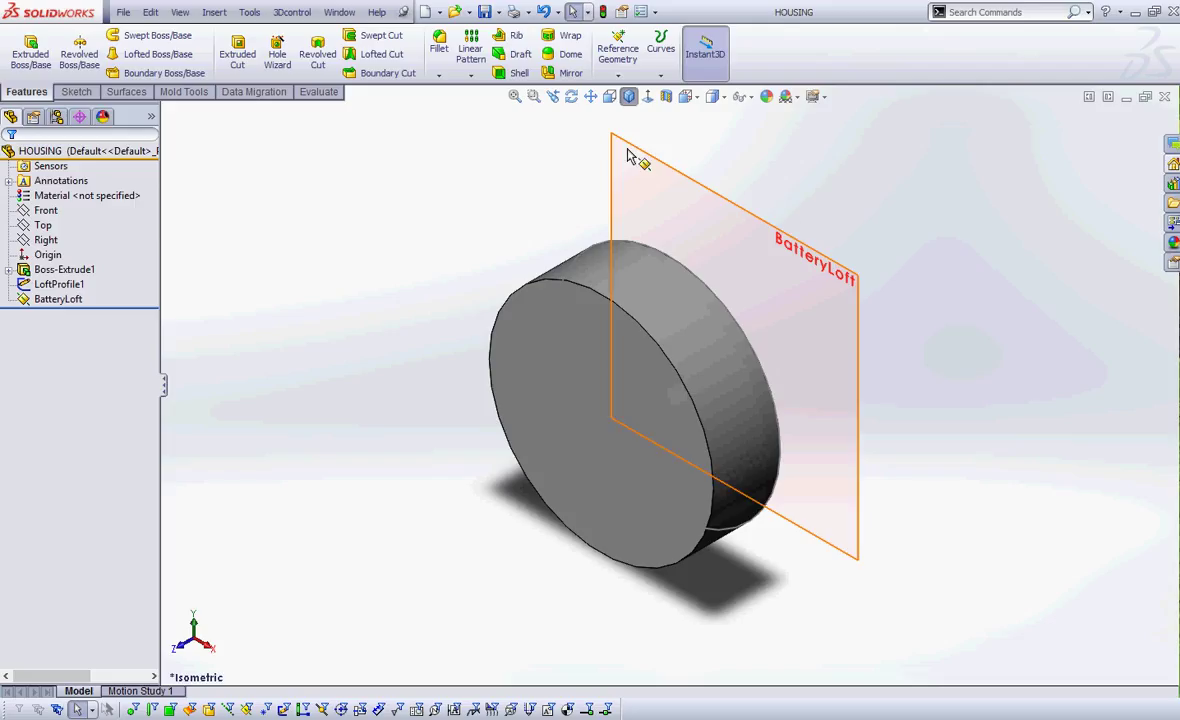
pyautogui.moveTo(867, 345); pyautogui.dragTo(751, 400, button='middle')
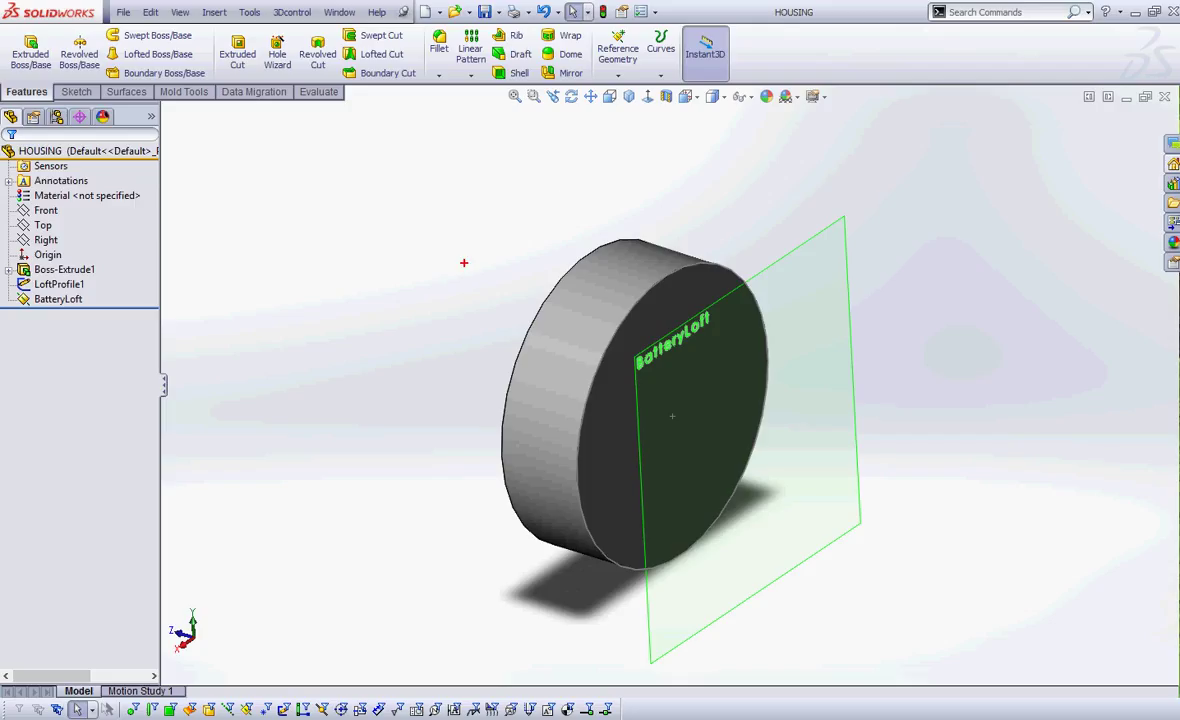
pyautogui.moveTo(5, 274); pyautogui.dragTo(12, 262)
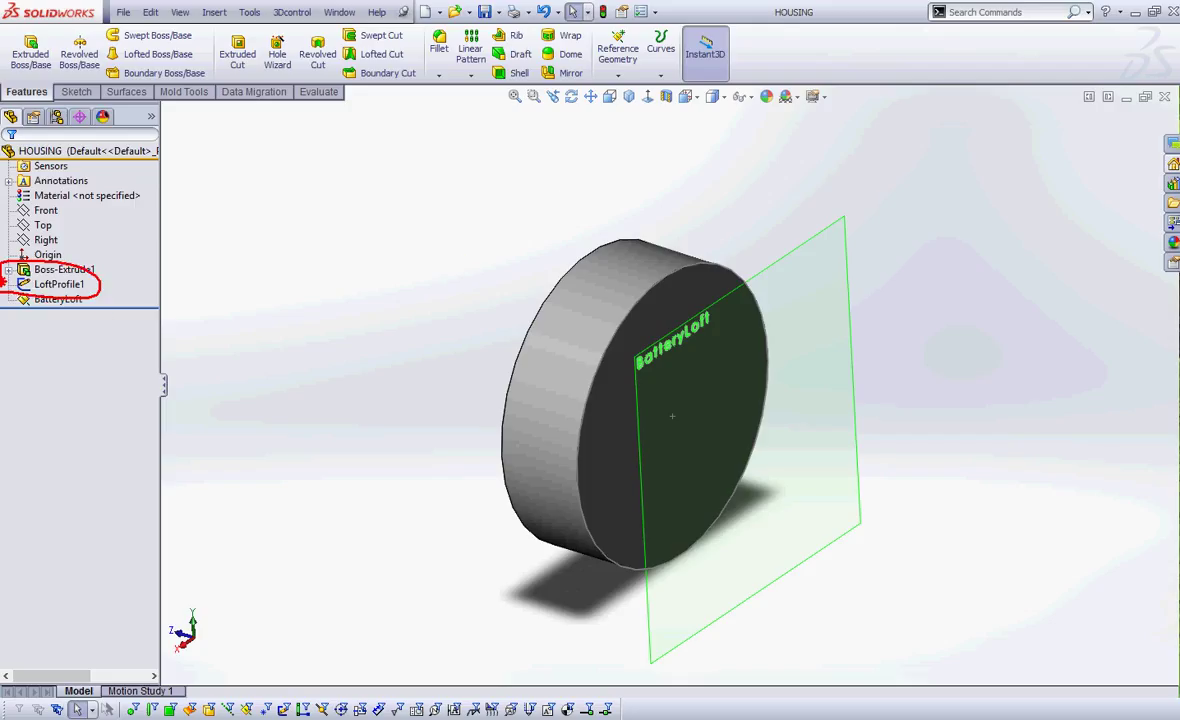
pyautogui.moveTo(168, 300)
pyautogui.mouseDown()
pyautogui.moveTo(119, 301)
pyautogui.moveTo(148, 313)
pyautogui.mouseUp()
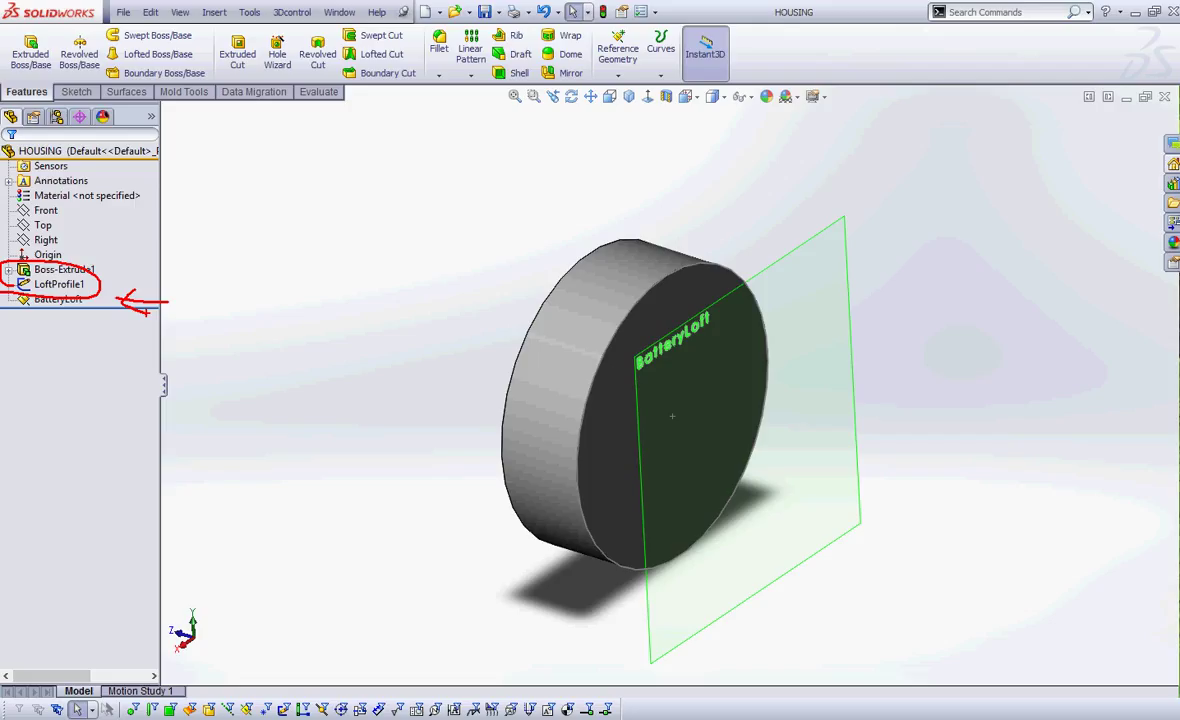
pyautogui.click(822, 250)
pyautogui.click(884, 191)
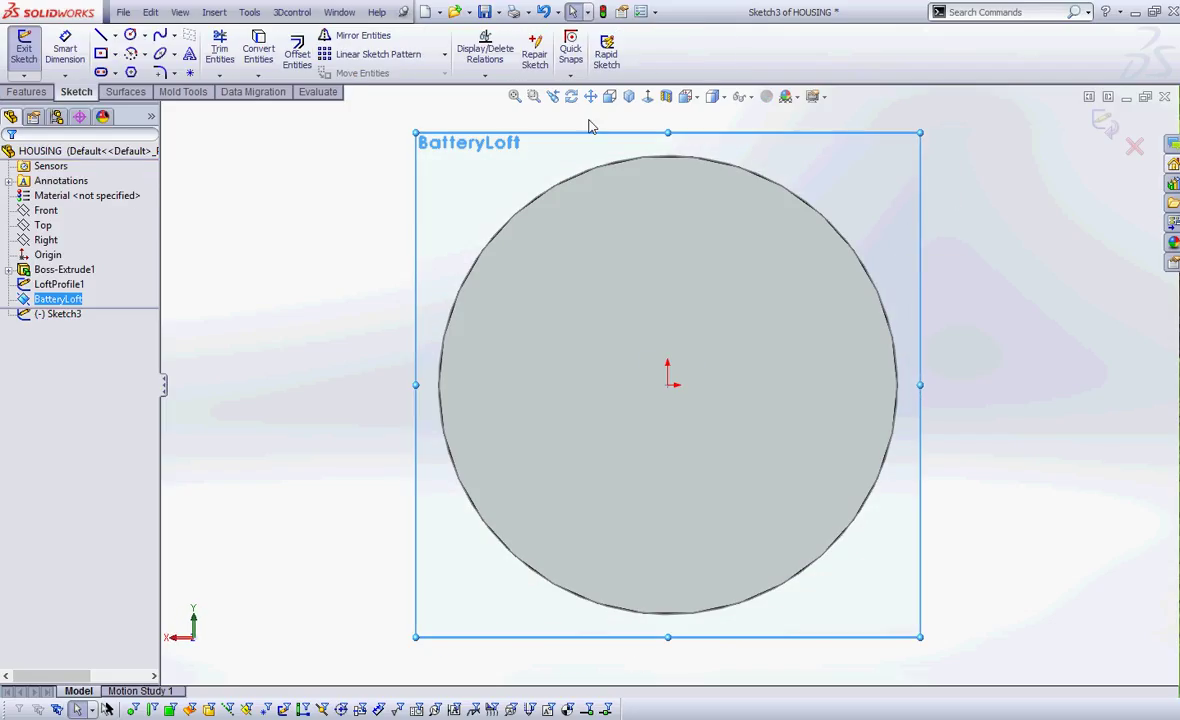
# Project the cylinder's back face outline onto the BatteryLoft plane with Convert Entities
pyautogui.click(630, 97)
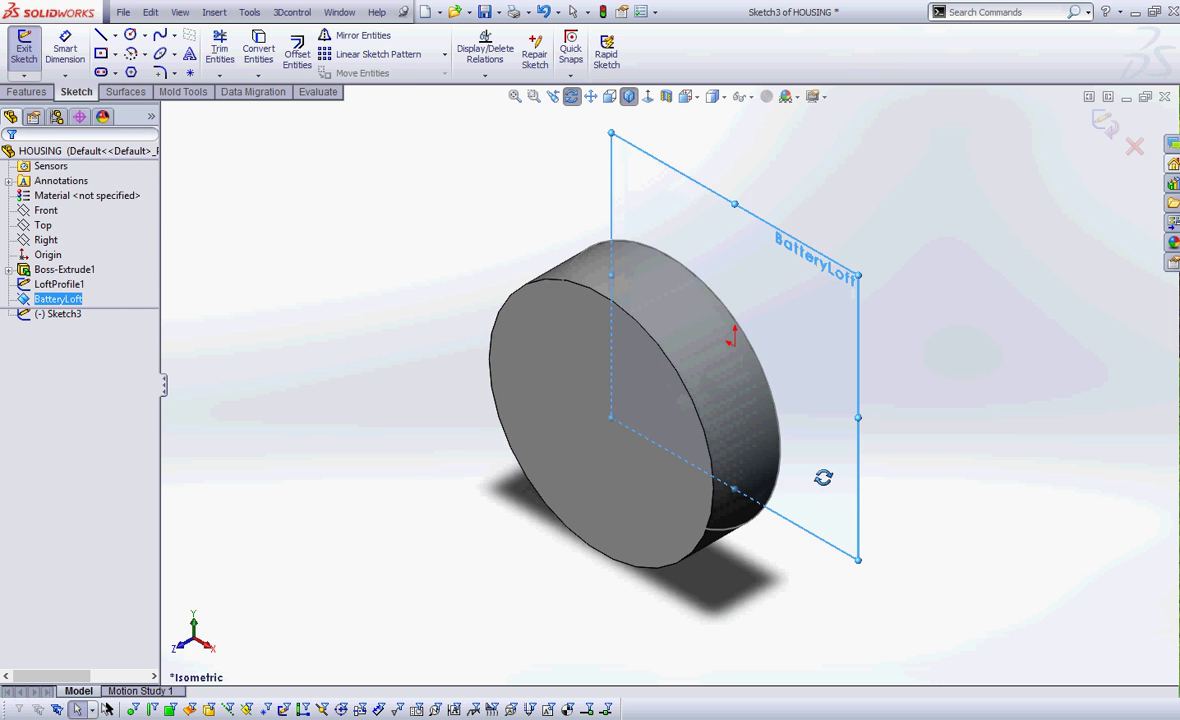
pyautogui.moveTo(824, 474)
pyautogui.mouseDown(button='middle')
pyautogui.moveTo(718, 438)
pyautogui.moveTo(527, 471)
pyautogui.moveTo(506, 537)
pyautogui.moveTo(519, 611)
pyautogui.moveTo(466, 535)
pyautogui.moveTo(527, 540)
pyautogui.moveTo(519, 577)
pyautogui.mouseUp(button='middle')
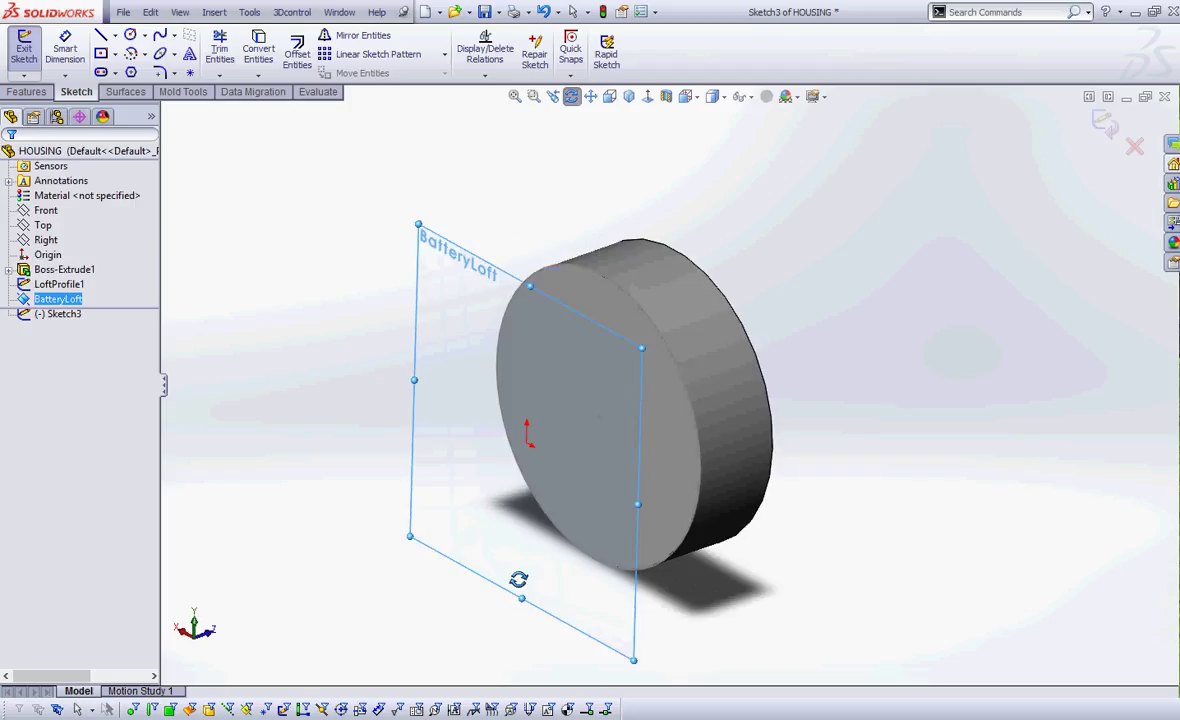
pyautogui.press('Escape')
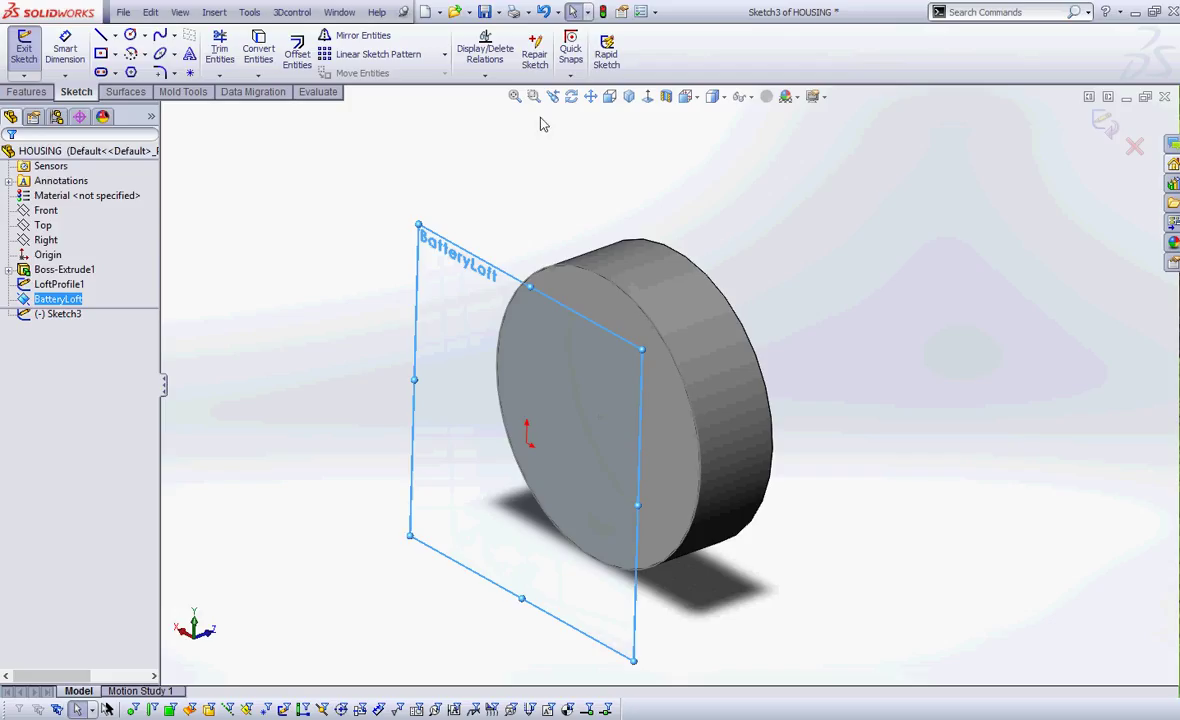
pyautogui.moveTo(631, 162)
pyautogui.mouseDown()
pyautogui.moveTo(608, 164)
pyautogui.moveTo(569, 262)
pyautogui.moveTo(590, 256)
pyautogui.mouseUp()
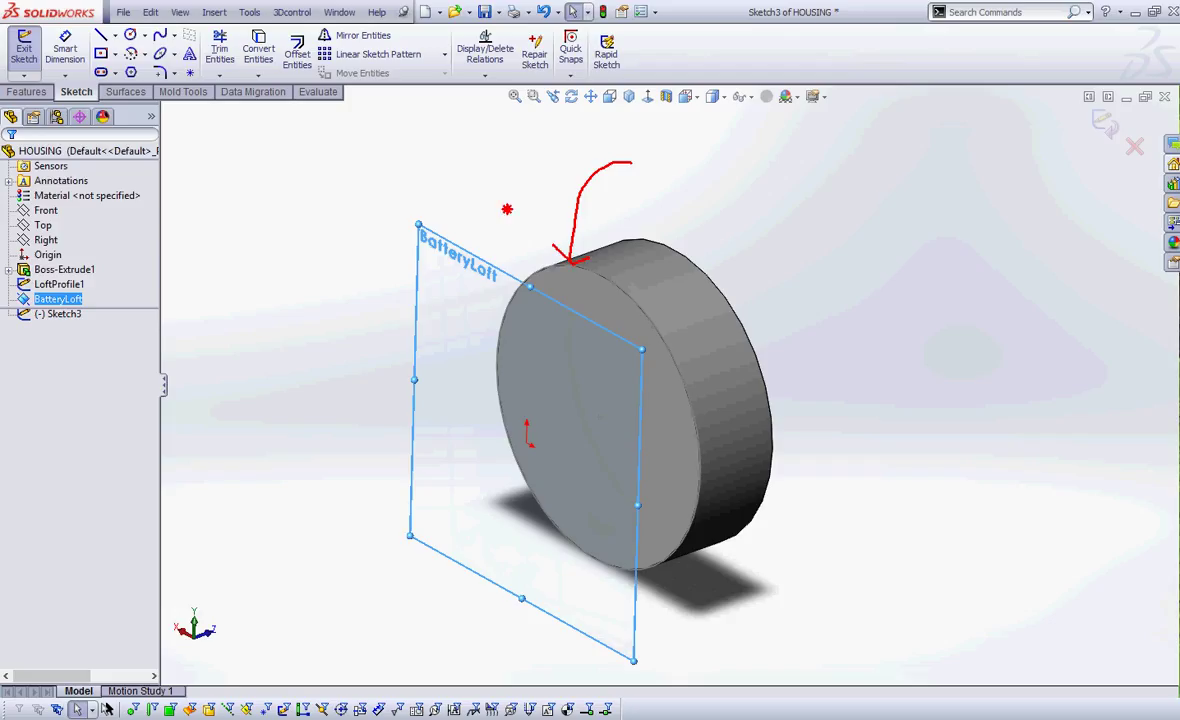
pyautogui.moveTo(508, 210)
pyautogui.mouseDown()
pyautogui.moveTo(479, 241)
pyautogui.moveTo(497, 244)
pyautogui.mouseUp()
pyautogui.press('Escape')
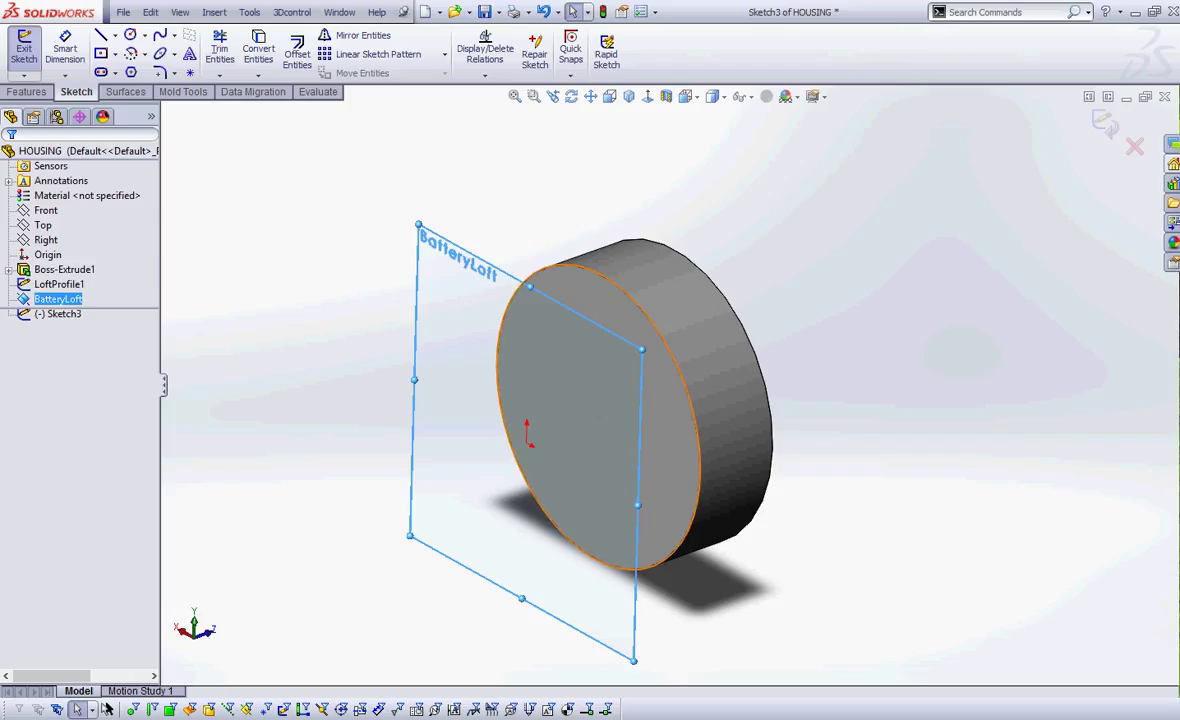
pyautogui.click(590, 400)
pyautogui.click(258, 52)
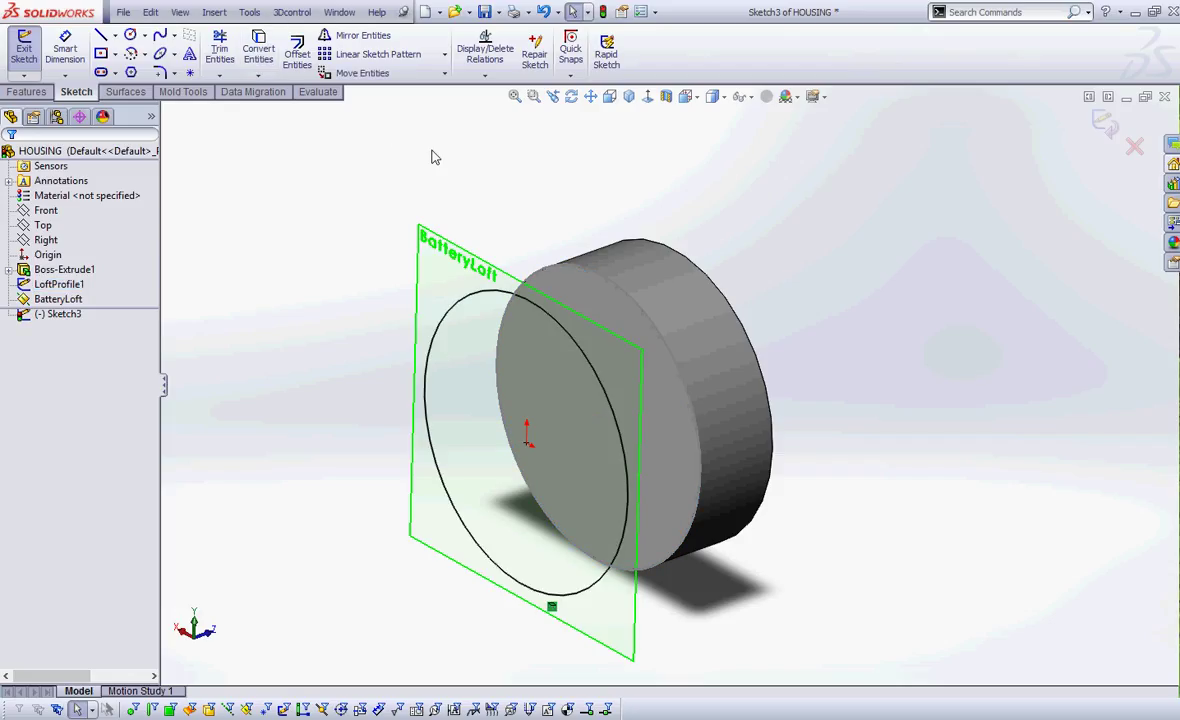
# Sketch a vertical centerline about 2.19 in long from the origin up to the top of the converted circle
pyautogui.click(647, 97)
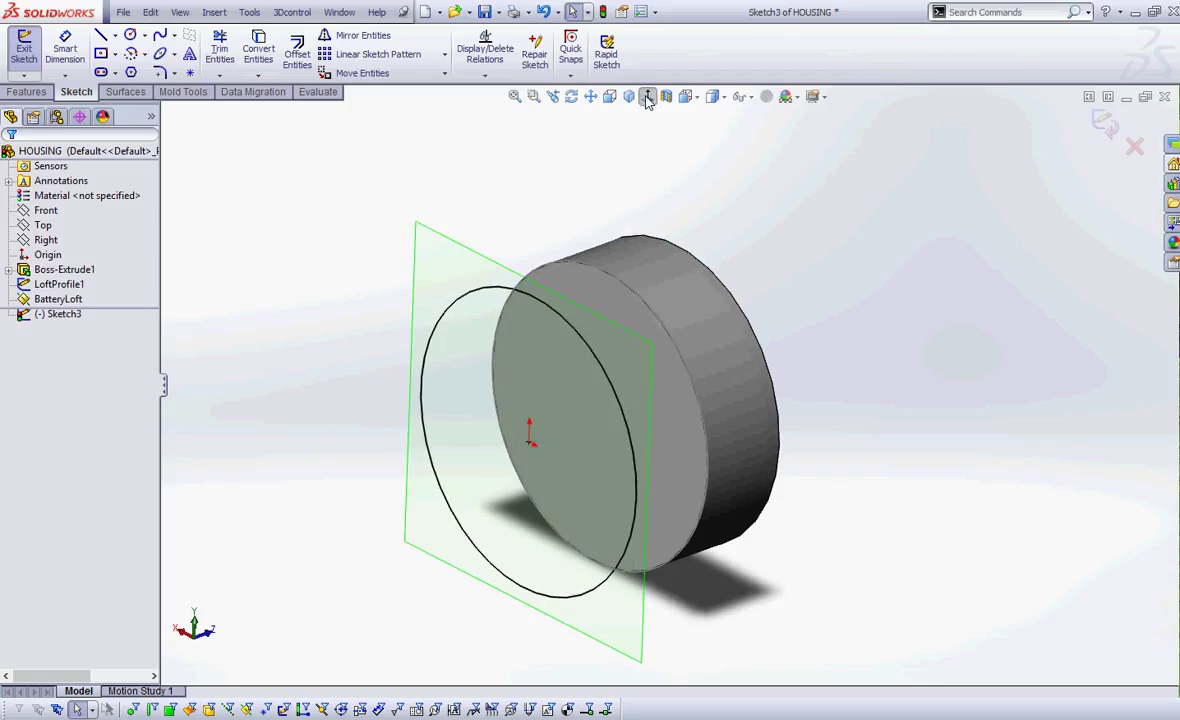
pyautogui.click(115, 36)
pyautogui.click(137, 71)
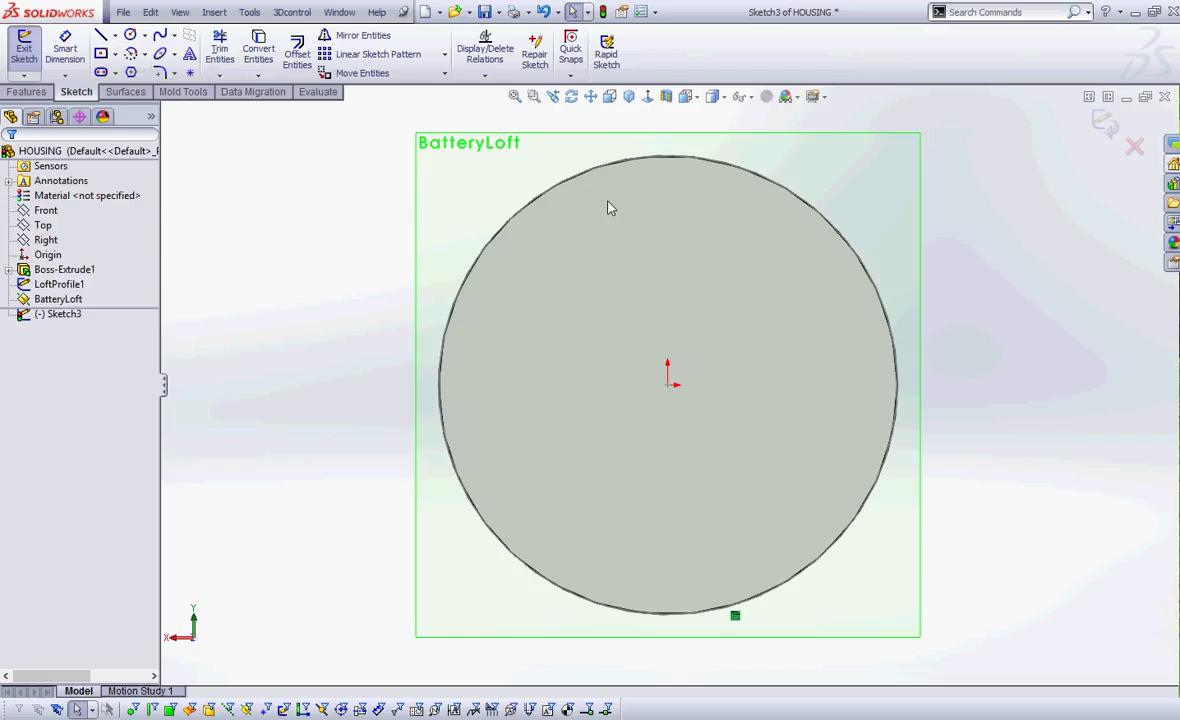
pyautogui.click(668, 385)
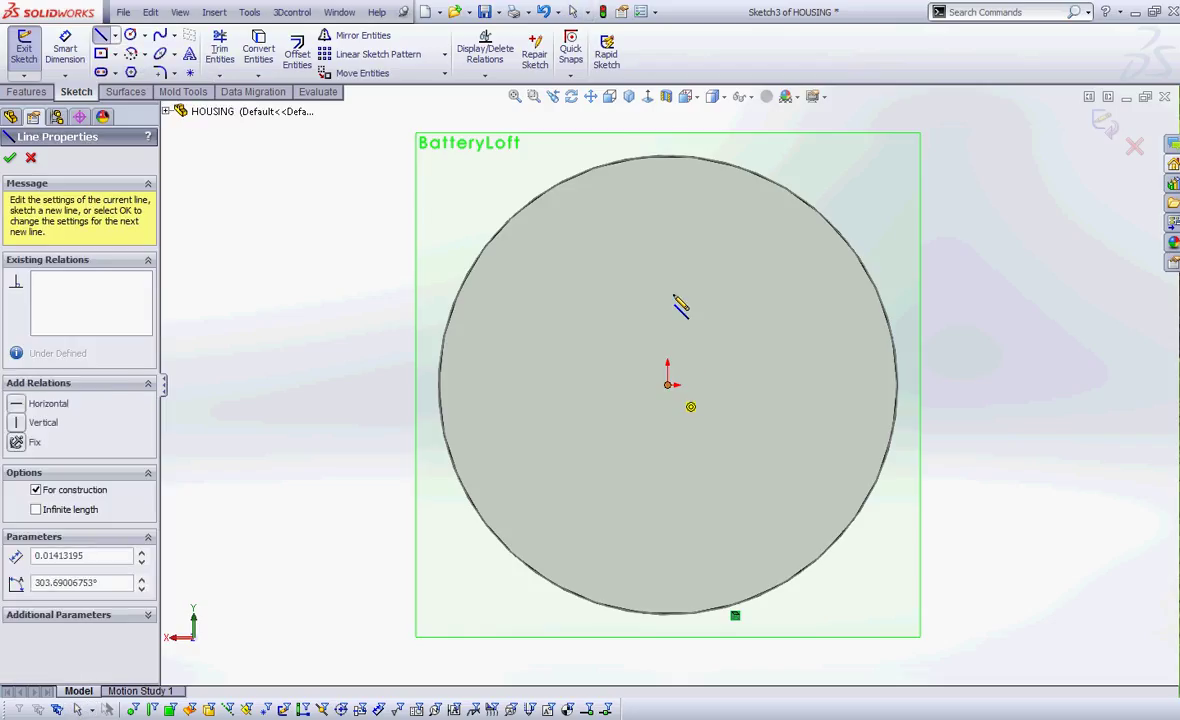
pyautogui.click(673, 162)
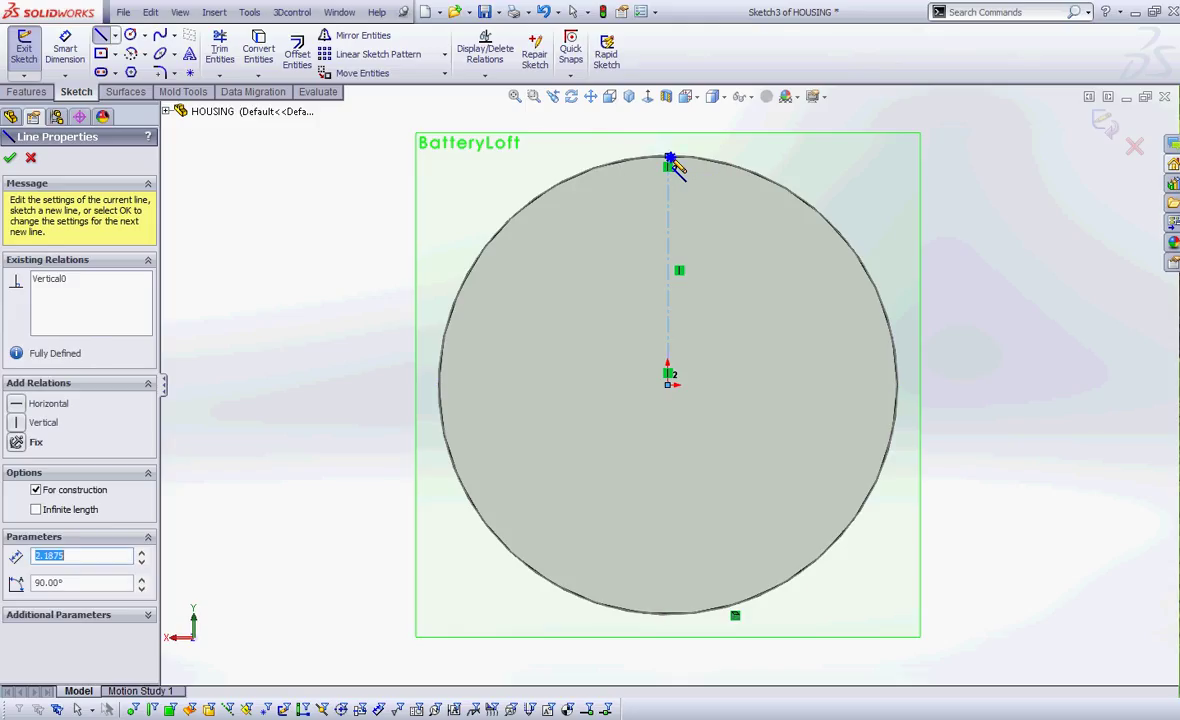
pyautogui.rightClick(672, 164)
pyautogui.click(710, 190)
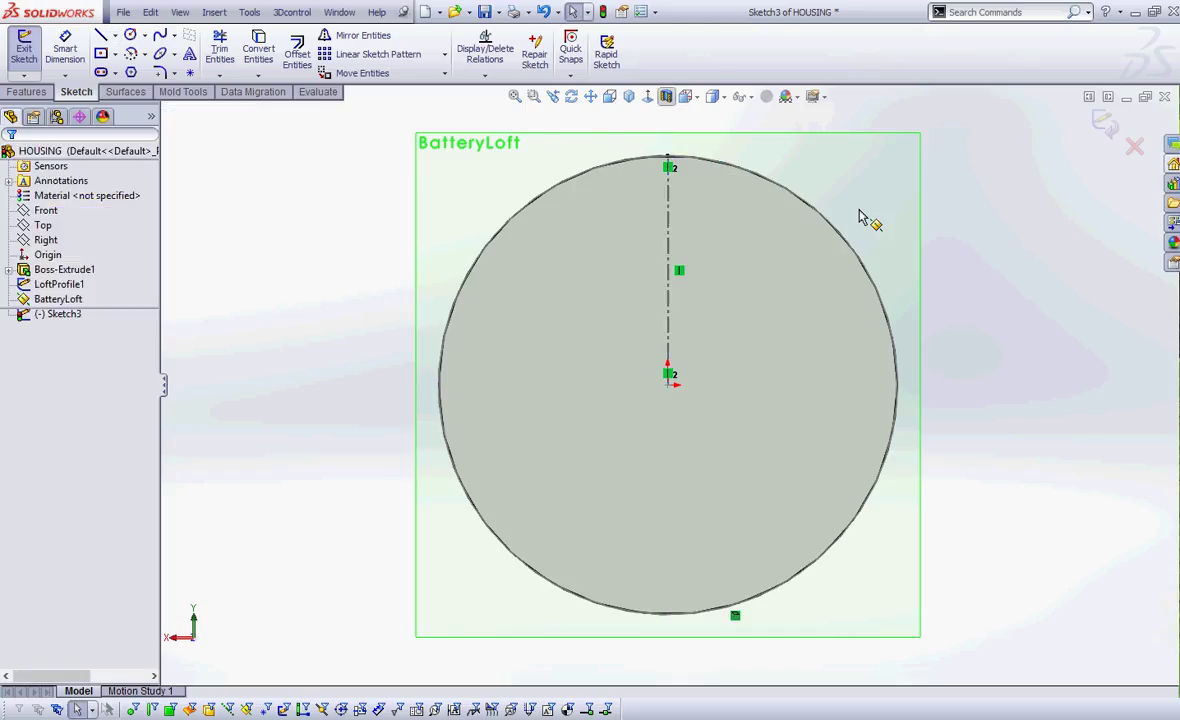
pyautogui.moveTo(848, 274)
pyautogui.keyDown('shift'); pyautogui.mouseDown(button='middle')
pyautogui.moveTo(808, 318)
pyautogui.moveTo(840, 319)
pyautogui.moveTo(826, 385)
pyautogui.moveTo(661, 508)
pyautogui.mouseUp(button='middle'); pyautogui.keyUp('shift')
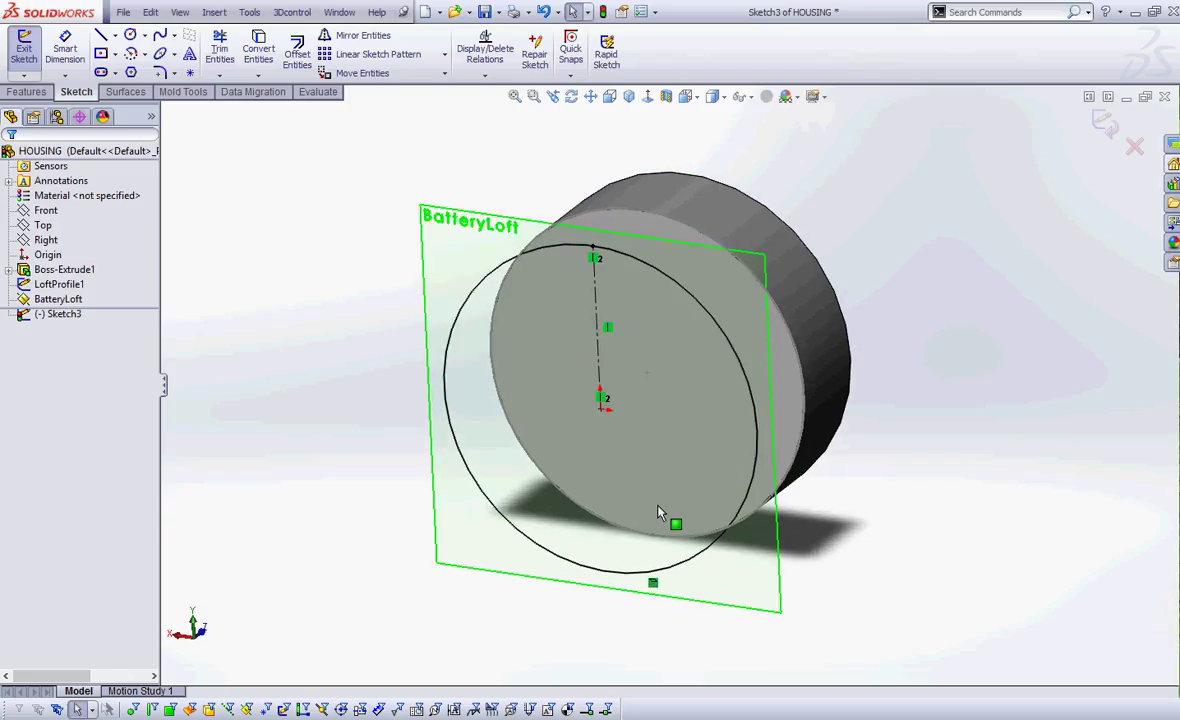
pyautogui.hotkey('ctrl', '2')
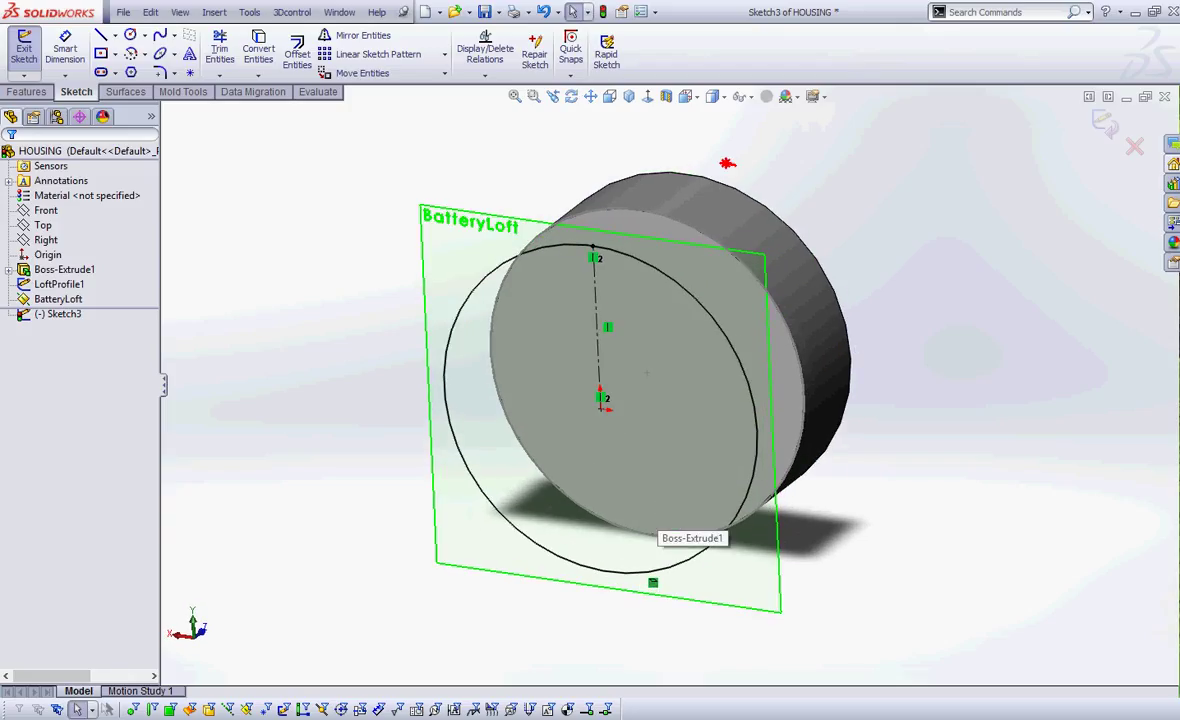
pyautogui.moveTo(736, 165)
pyautogui.mouseDown()
pyautogui.moveTo(640, 232)
pyautogui.moveTo(636, 254)
pyautogui.moveTo(652, 250)
pyautogui.mouseUp()
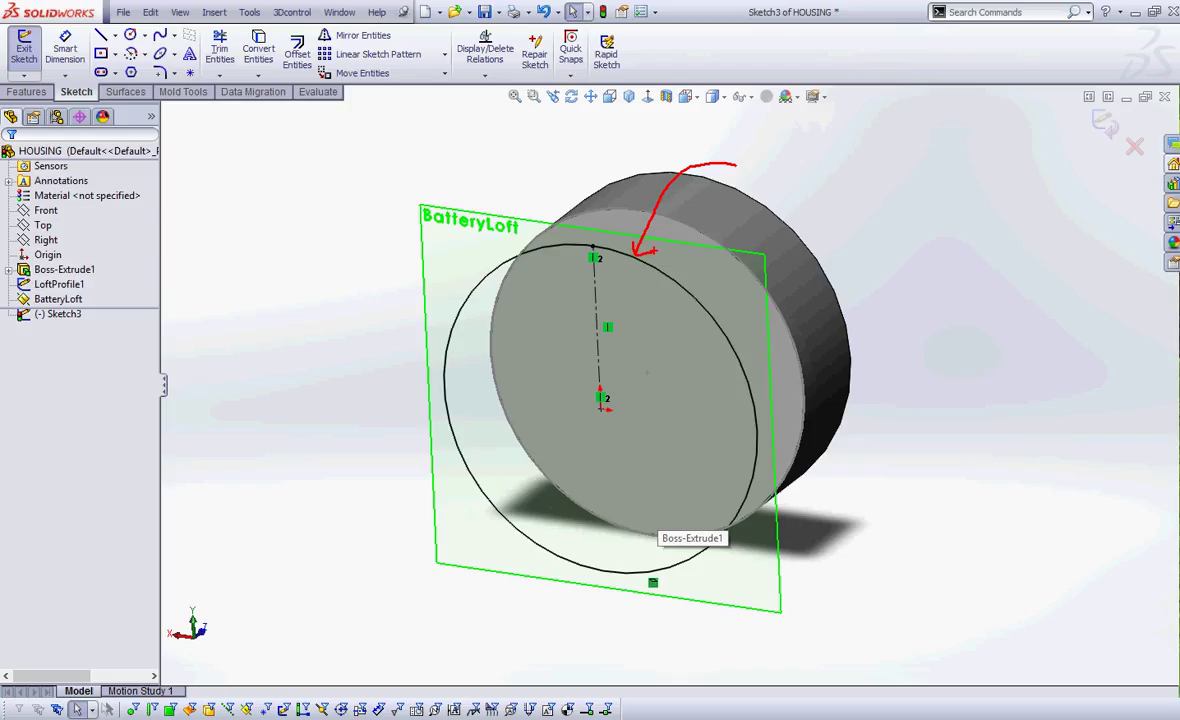
pyautogui.moveTo(693, 319); pyautogui.dragTo(614, 338)
pyautogui.moveTo(614, 388)
pyautogui.mouseDown()
pyautogui.moveTo(598, 419)
pyautogui.moveTo(612, 384)
pyautogui.mouseUp()
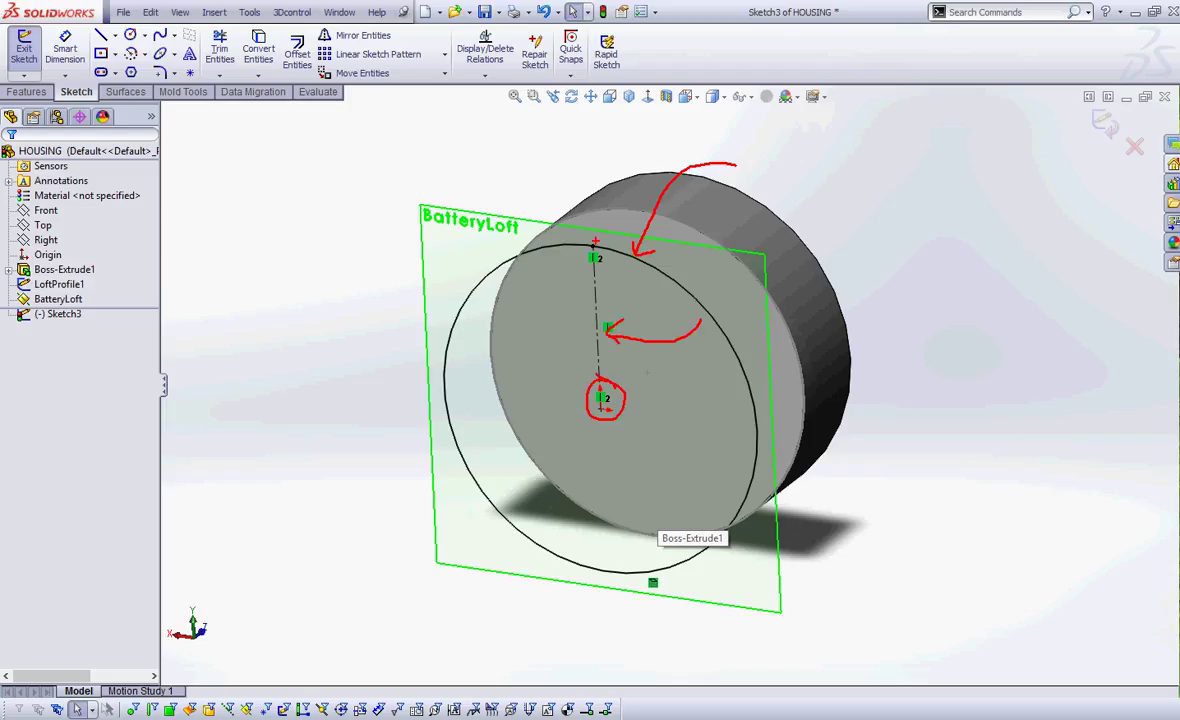
pyautogui.moveTo(604, 243); pyautogui.dragTo(590, 240)
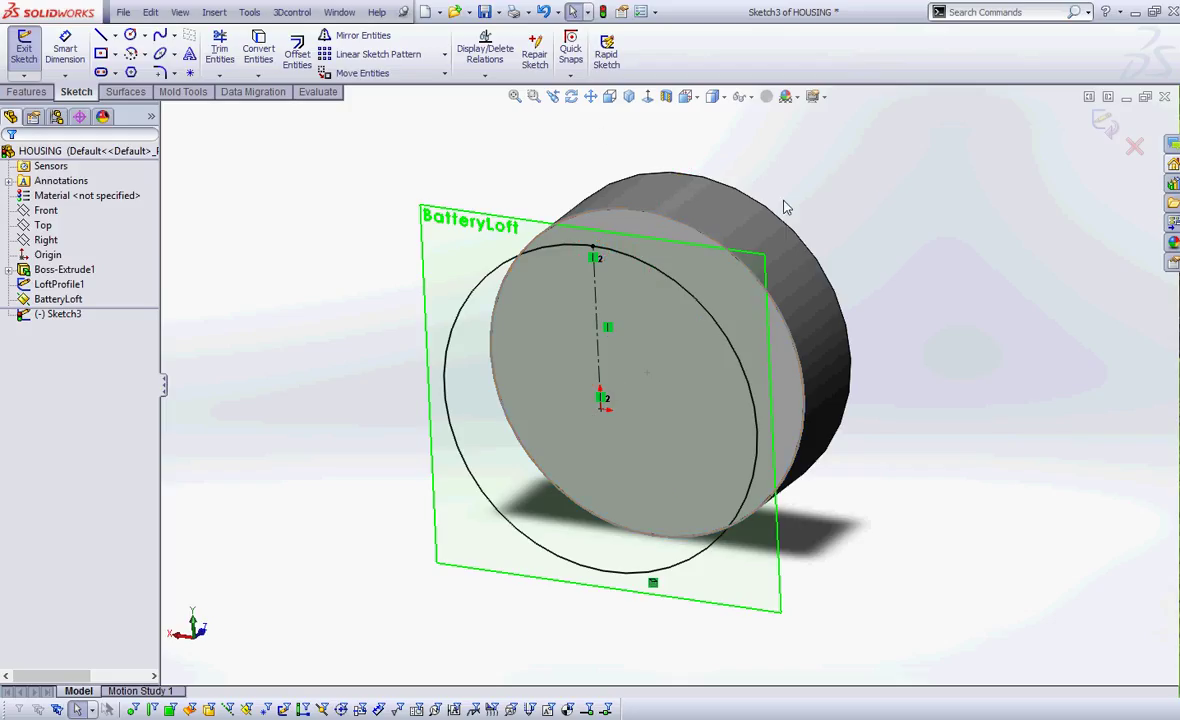
# Sketch a horizontal line about 0.87 in long from the centerline, joined to a vertical line about 1.58 in down to the origin's level
pyautogui.click(648, 97)
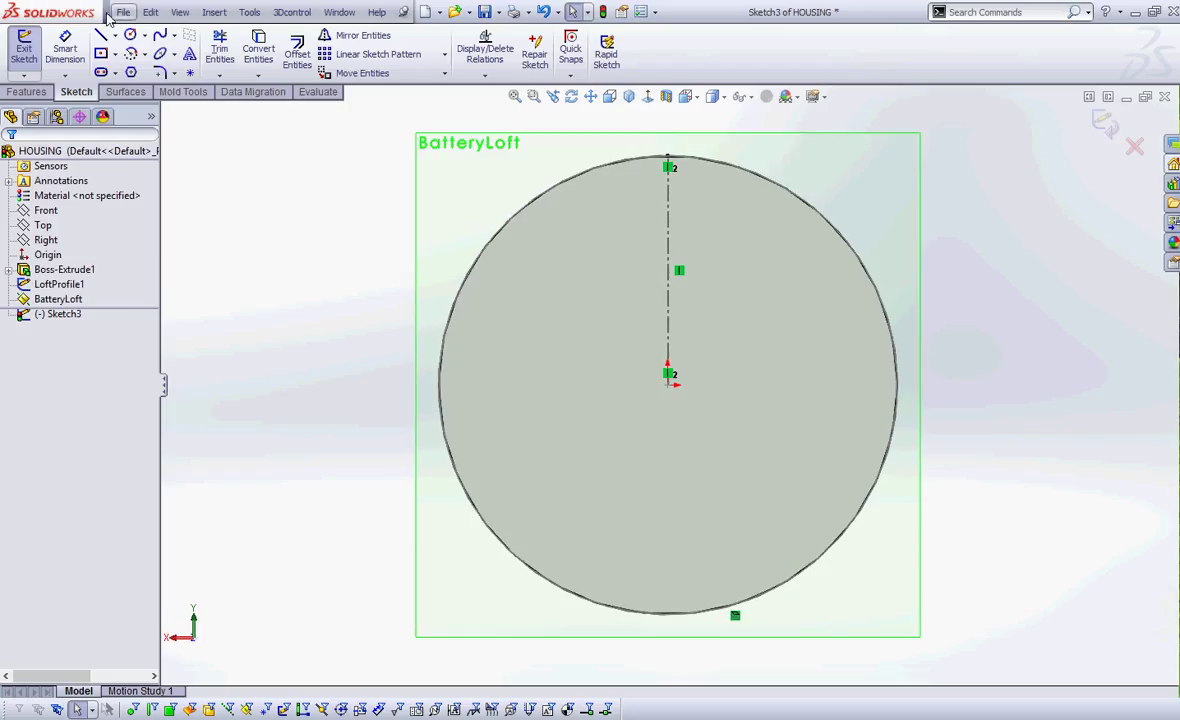
pyautogui.click(101, 35)
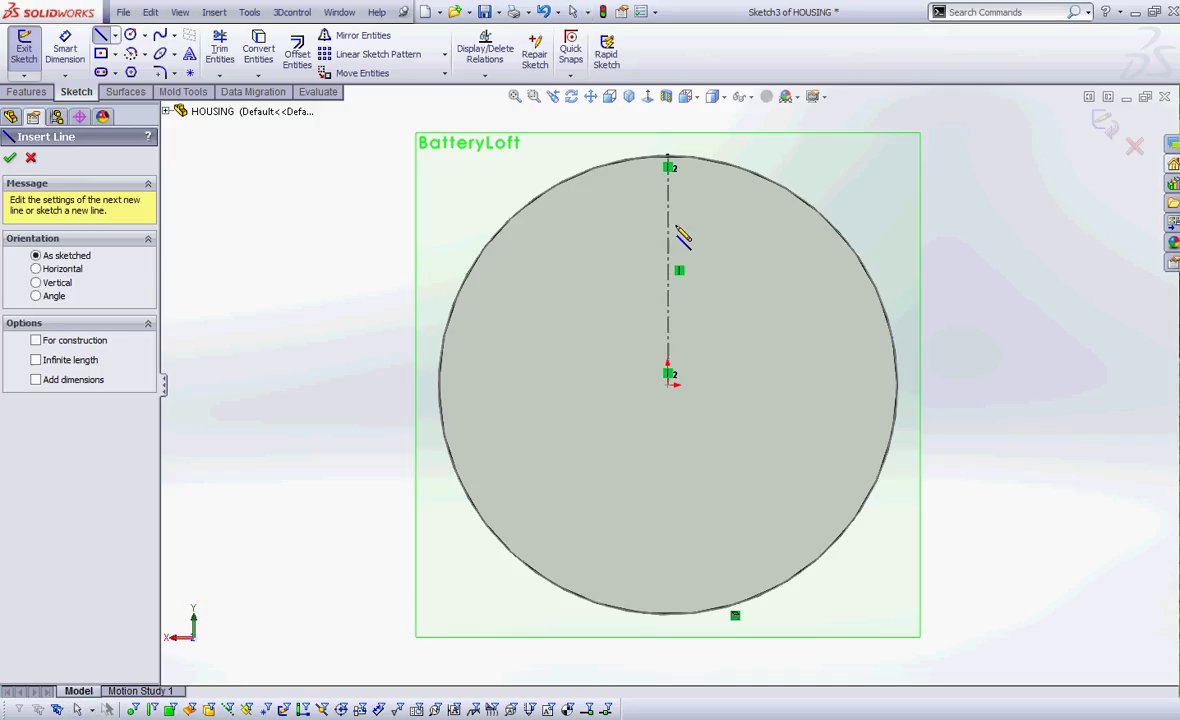
pyautogui.click(668, 270)
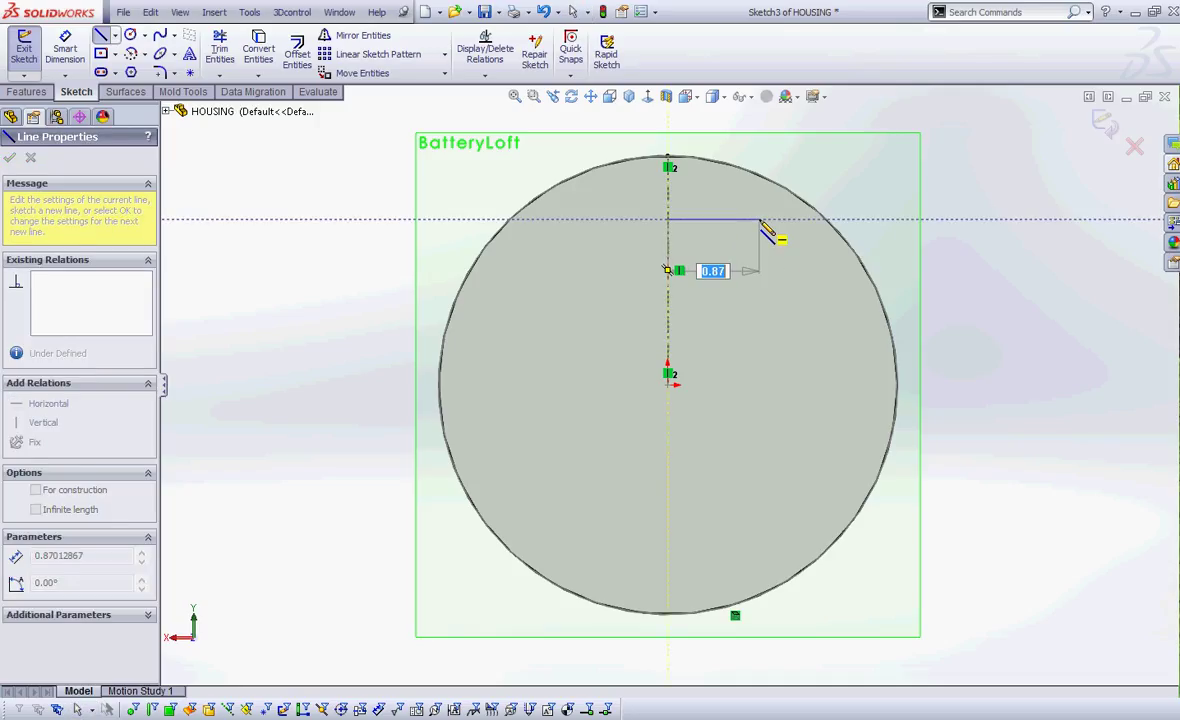
pyautogui.click(758, 218)
pyautogui.click(759, 385)
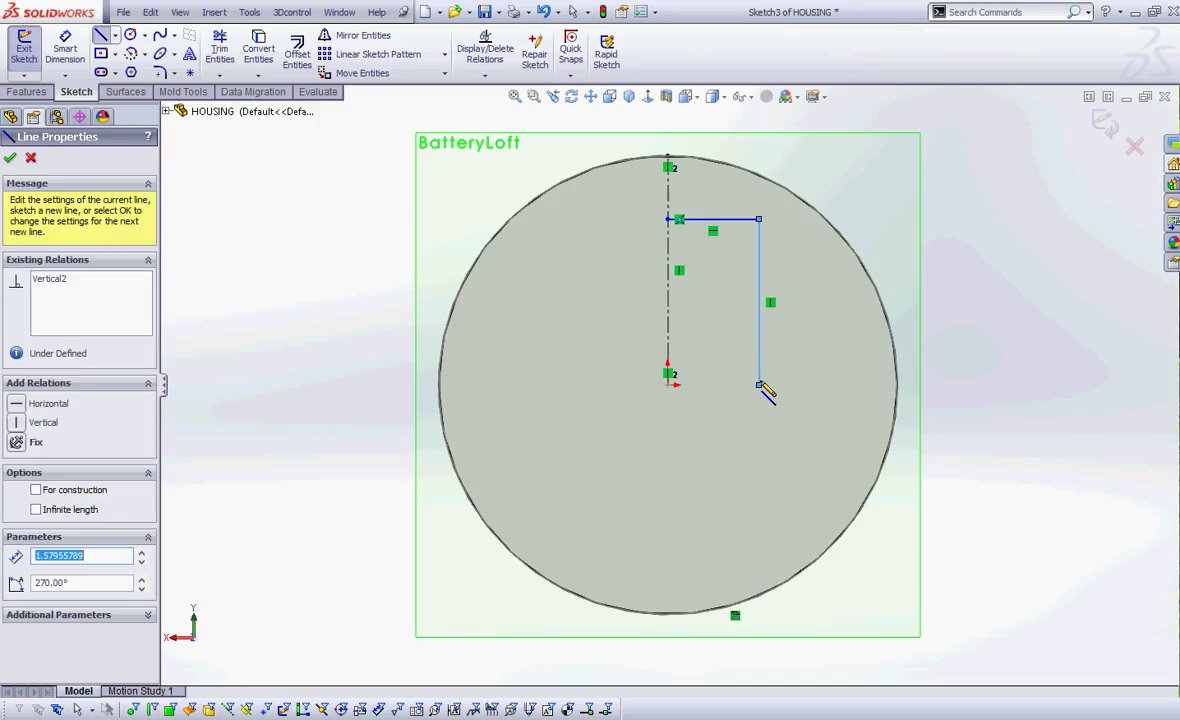
pyautogui.rightClick(763, 390)
pyautogui.click(800, 243)
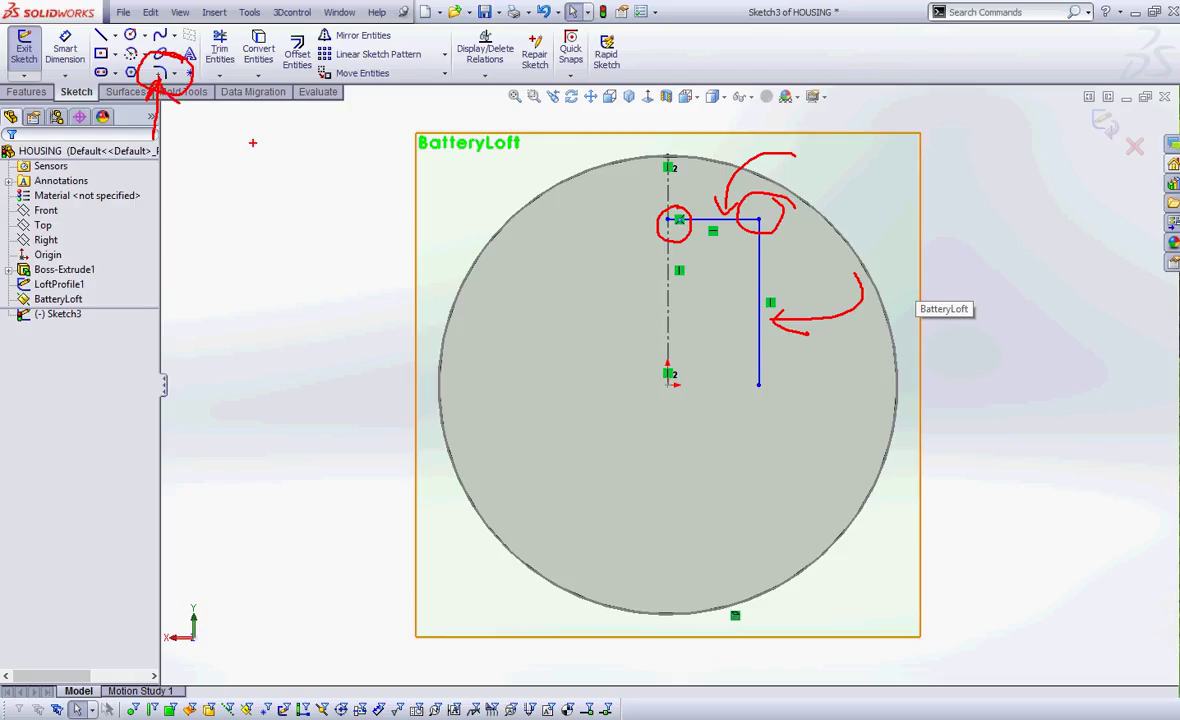
# Round the corner between the horizontal and vertical lines with a 0.10 in sketch fillet
pyautogui.click(160, 74)
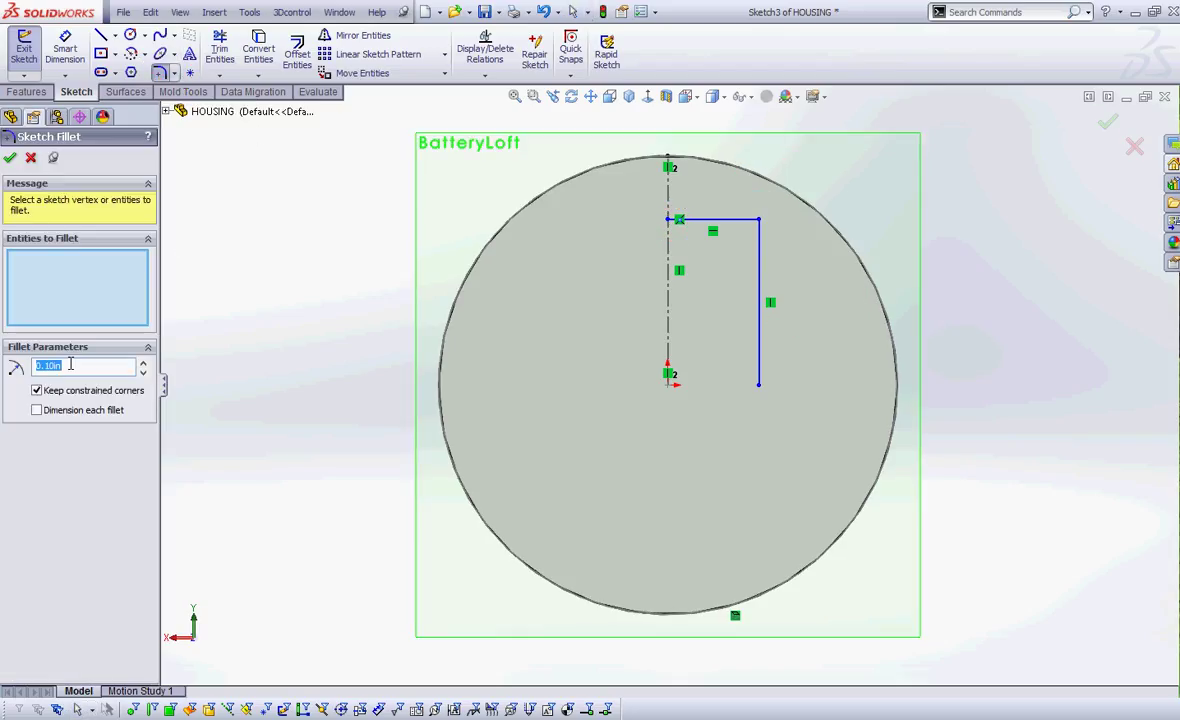
pyautogui.write('.')
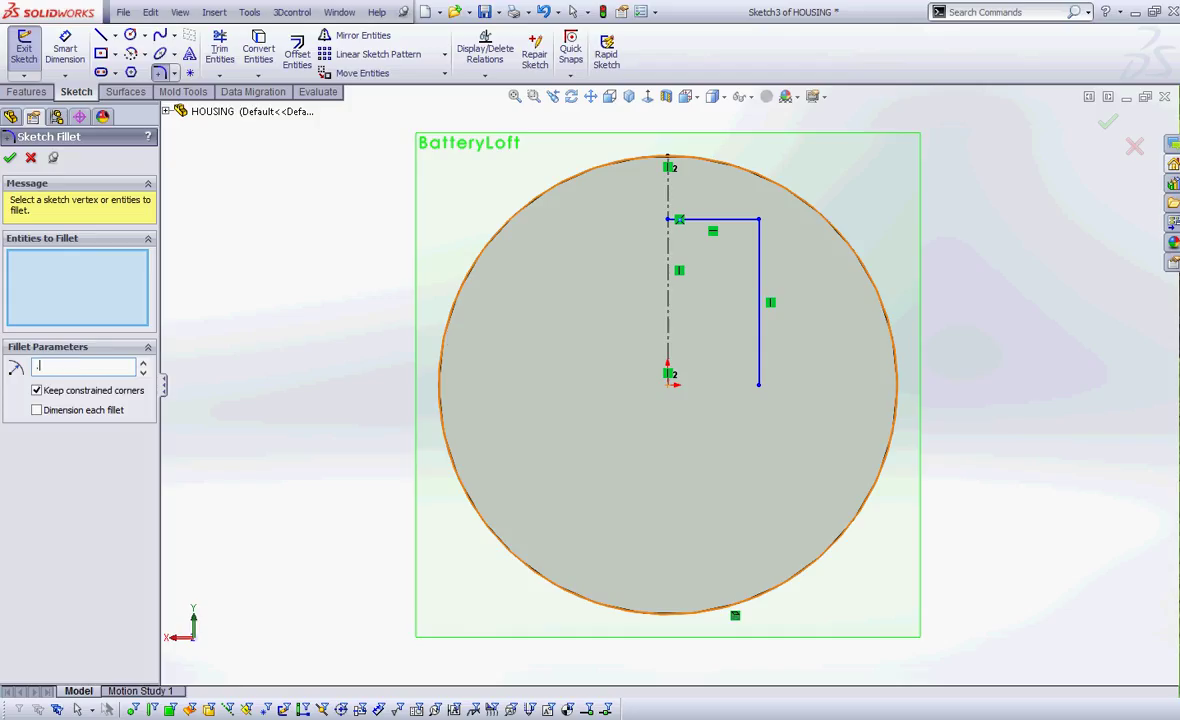
pyautogui.click(758, 220)
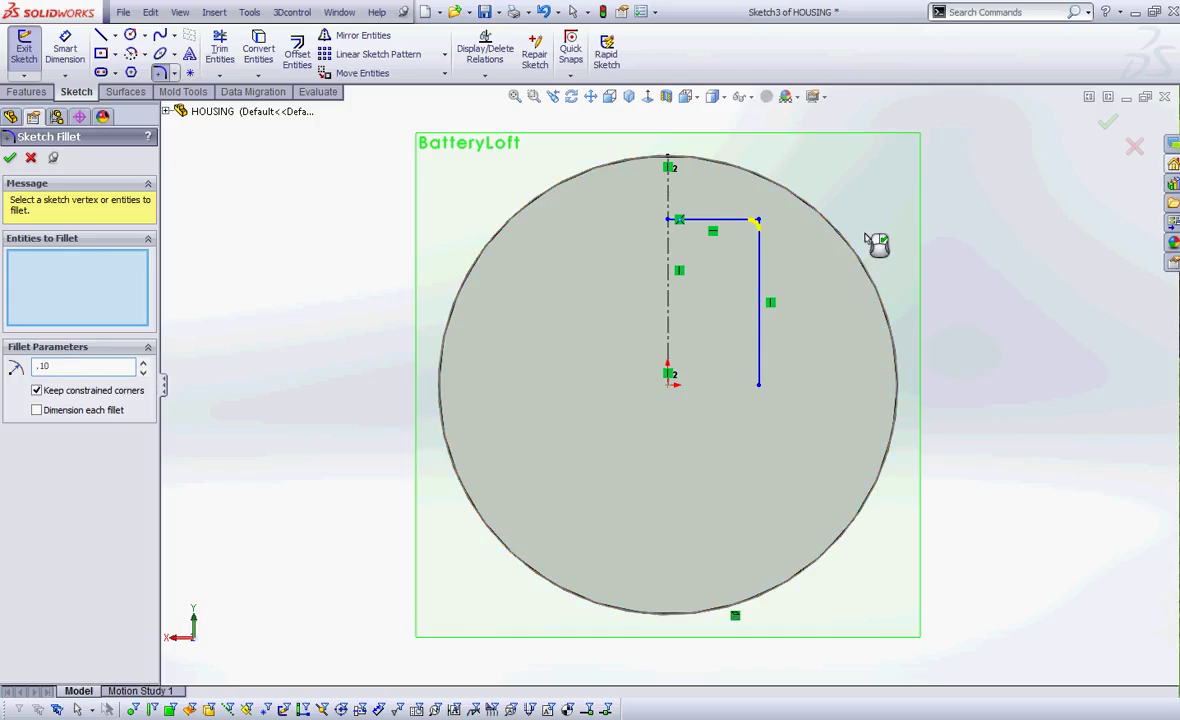
pyautogui.click(9, 158)
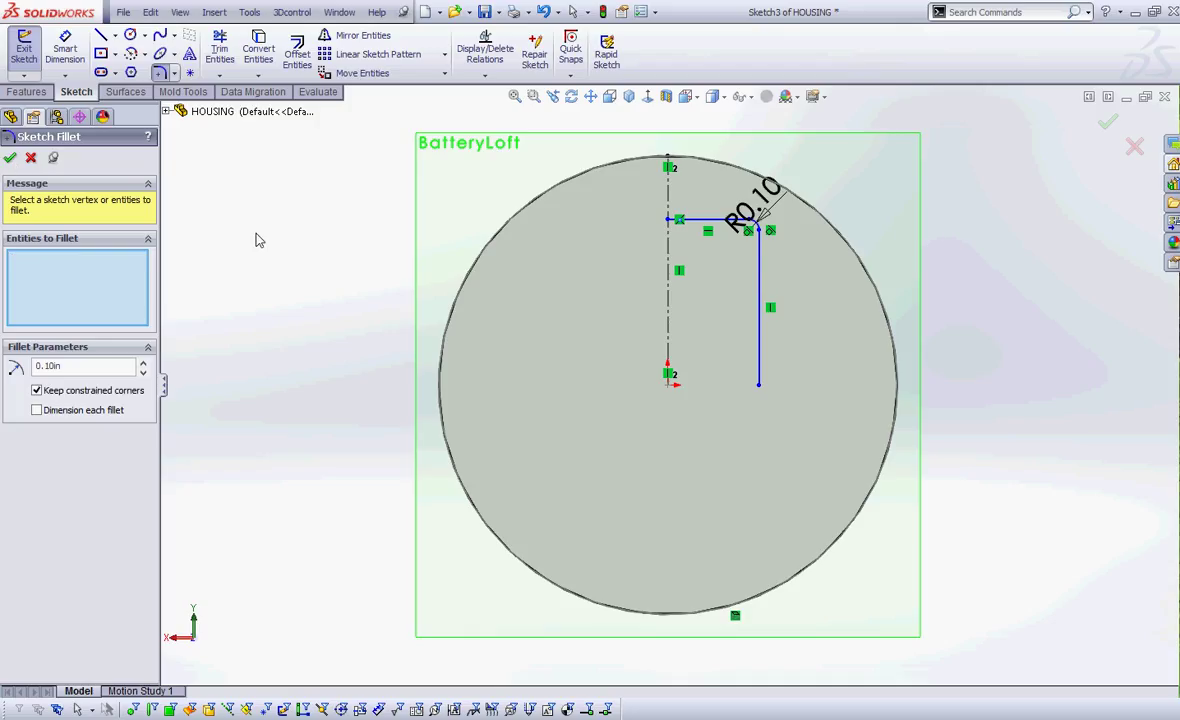
pyautogui.click(9, 157)
pyautogui.scroll(-3, 801, 210)
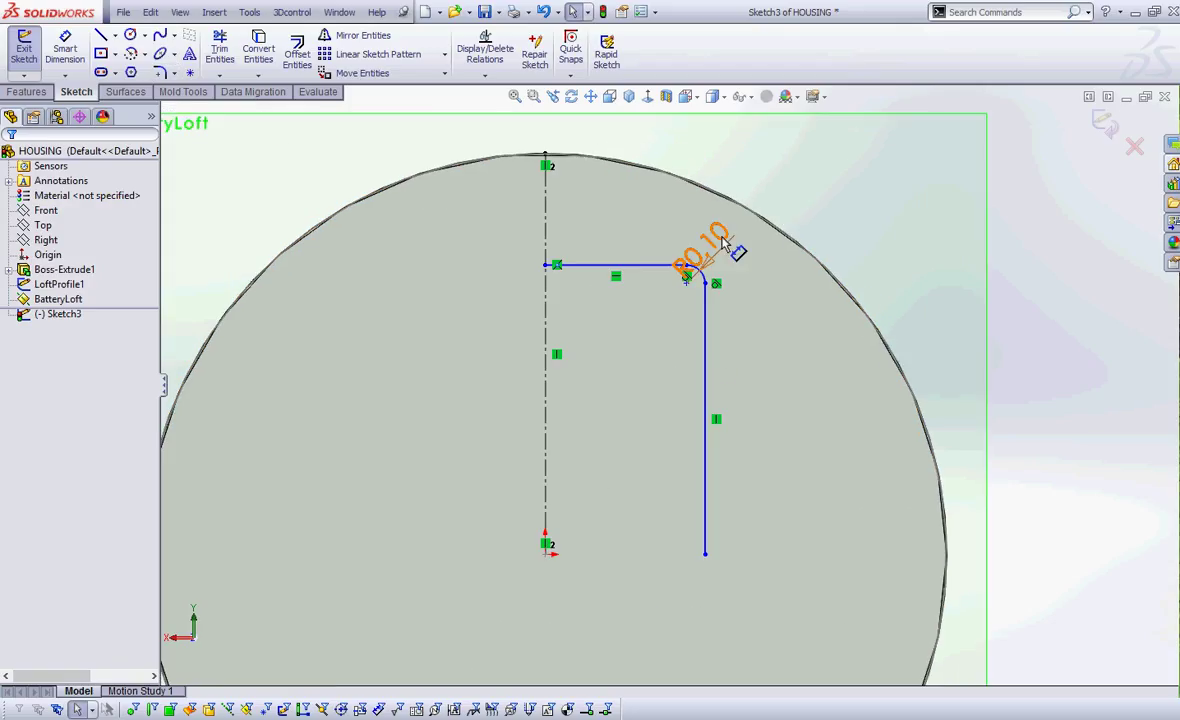
# Reposition the fillet's radius dimension outside the profile's rounded corner
pyautogui.moveTo(740, 243)
pyautogui.mouseDown()
pyautogui.moveTo(826, 207)
pyautogui.moveTo(765, 280)
pyautogui.mouseUp()
pyautogui.scroll(3, 909, 290)
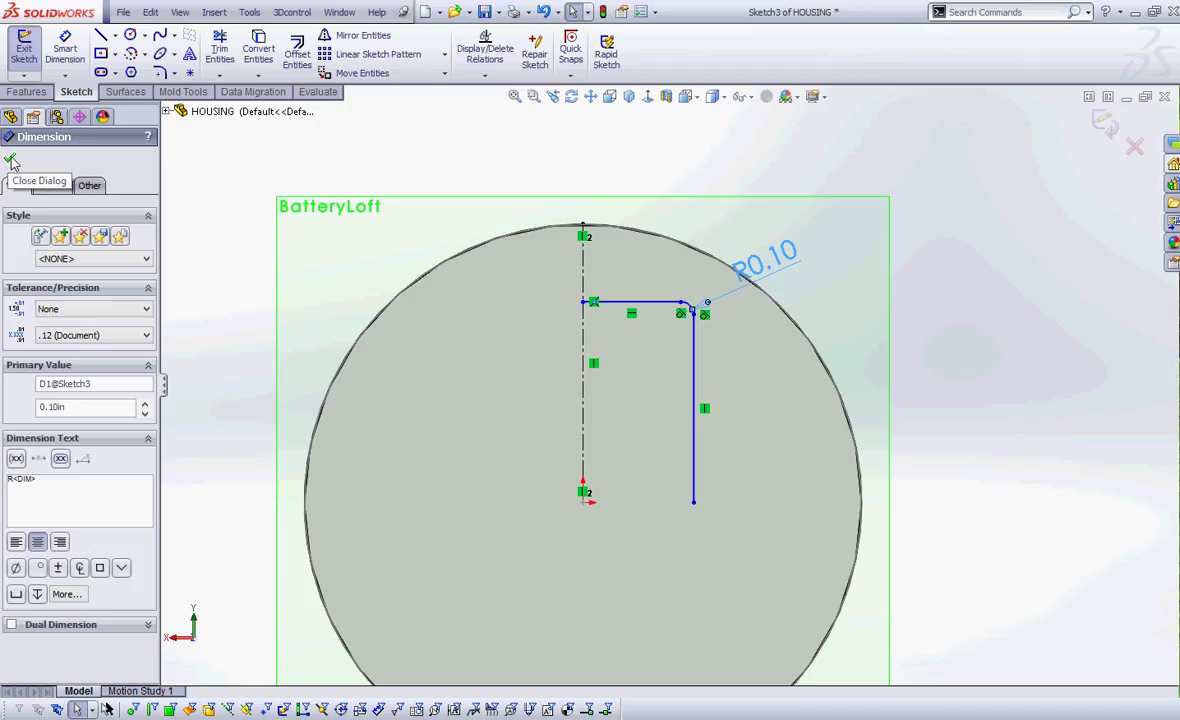
pyautogui.click(11, 160)
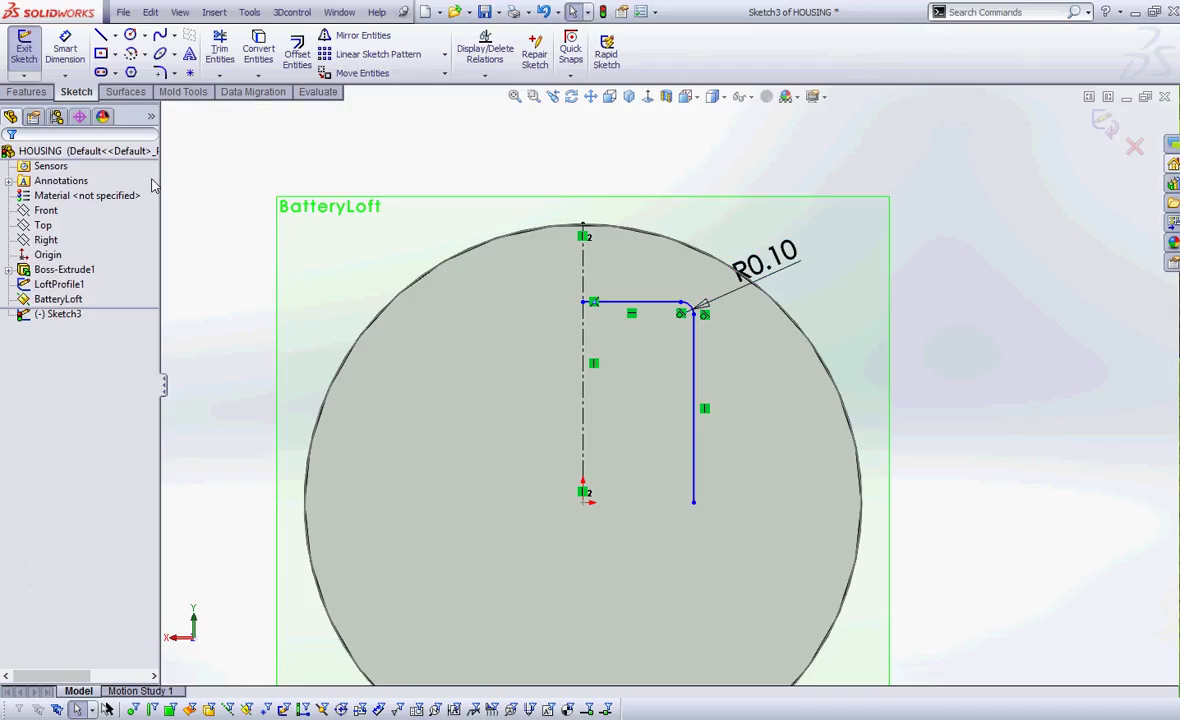
# Stretch the vertical line's lower endpoint to about 1.18 in from the centerline and about 0.51 in below the origin
pyautogui.scroll(-3, 610, 425)
pyautogui.scroll(4, 632, 448)
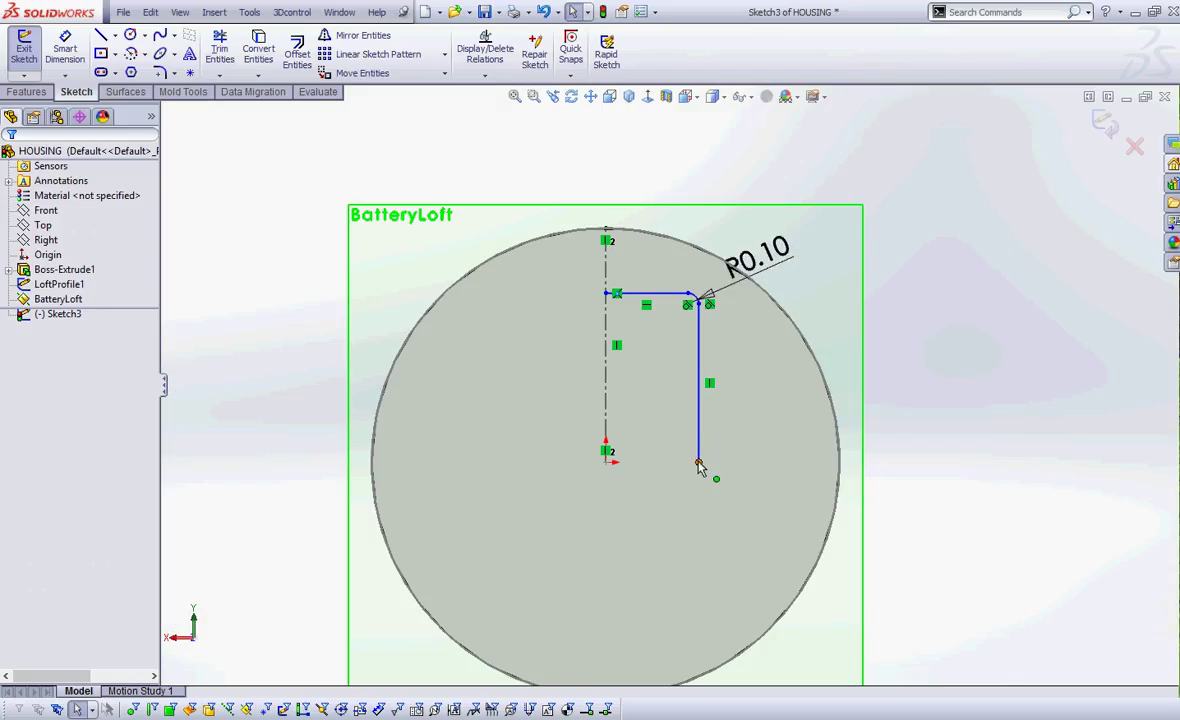
pyautogui.moveTo(699, 466)
pyautogui.mouseDown()
pyautogui.moveTo(712, 546)
pyautogui.moveTo(754, 490)
pyautogui.moveTo(720, 515)
pyautogui.moveTo(737, 524)
pyautogui.mouseUp()
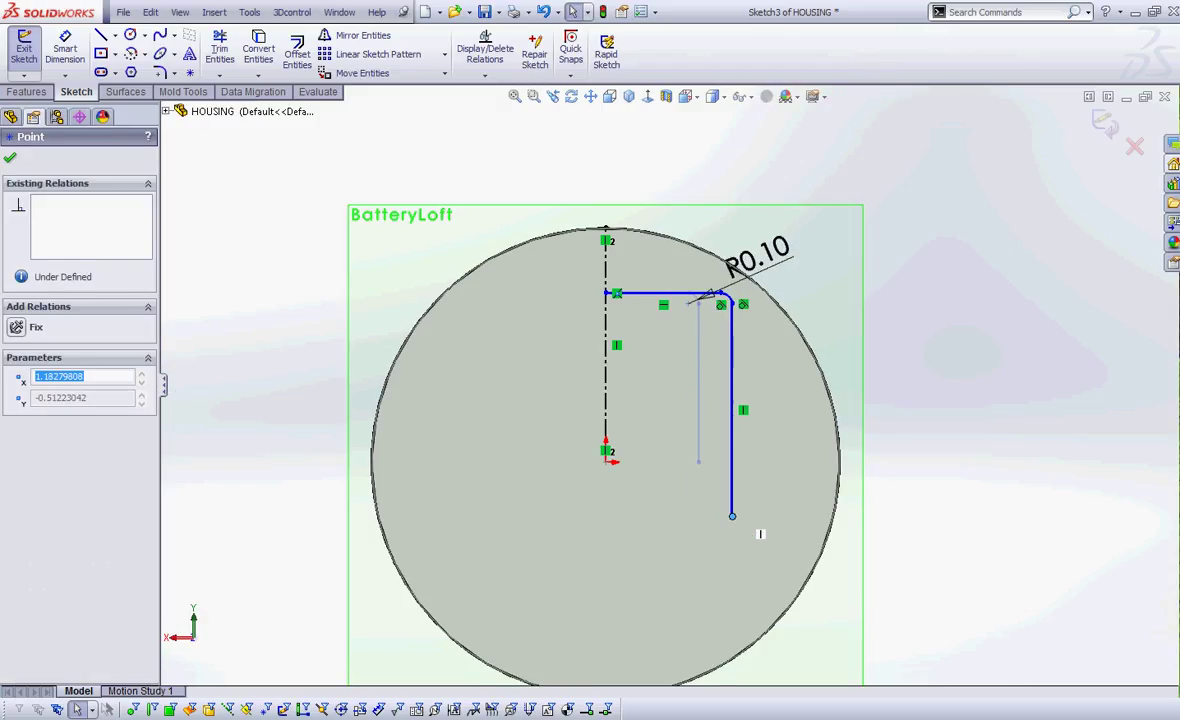
pyautogui.click(944, 352)
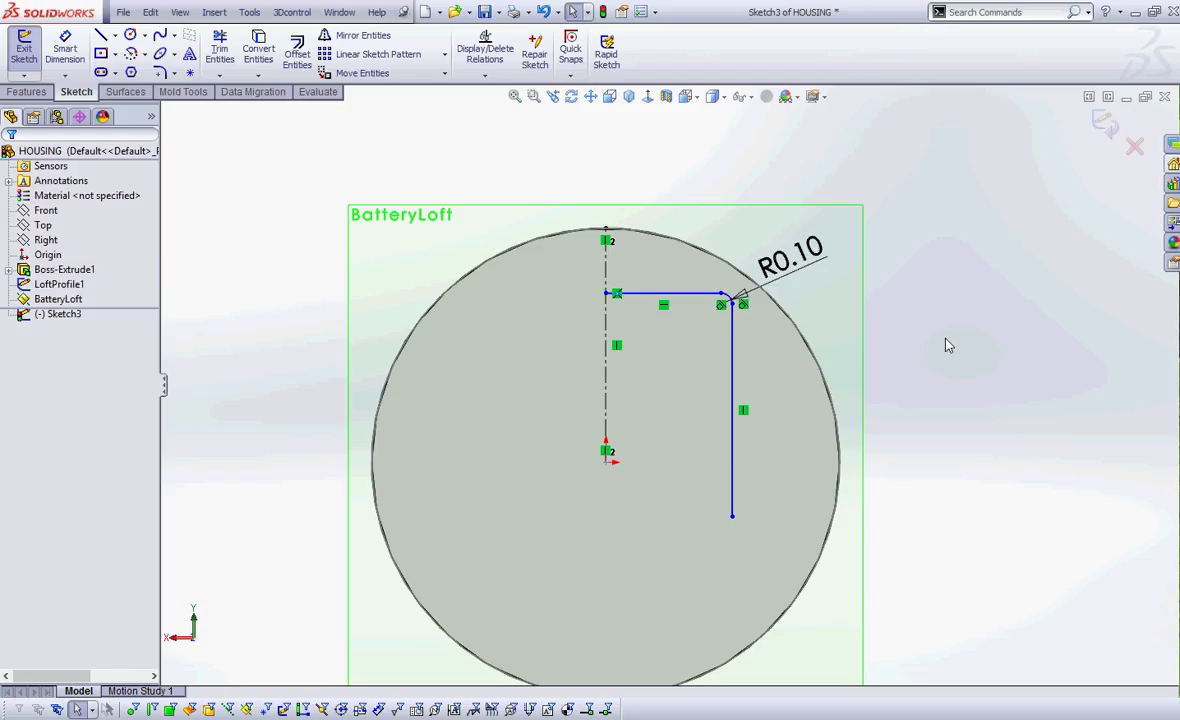
# Make the vertical line's lower endpoint coincident with the converted circle and move the line inward toward the centerline, inside the circle
pyautogui.press('f')
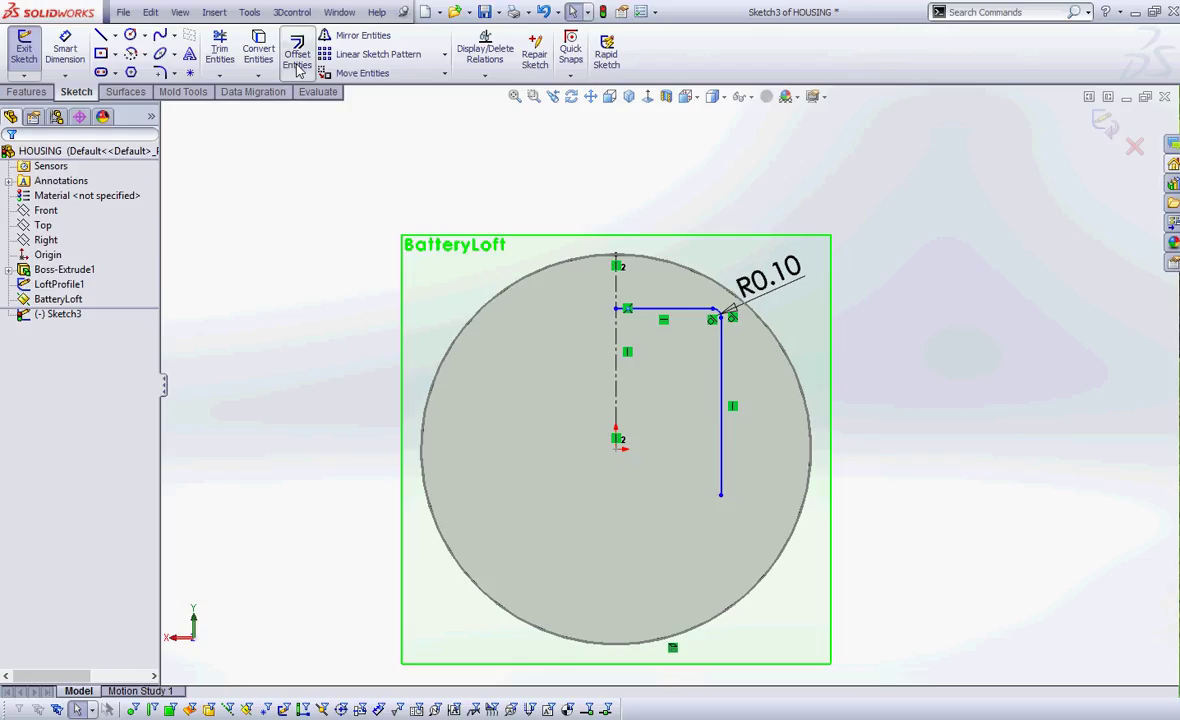
pyautogui.click(485, 75)
pyautogui.click(510, 107)
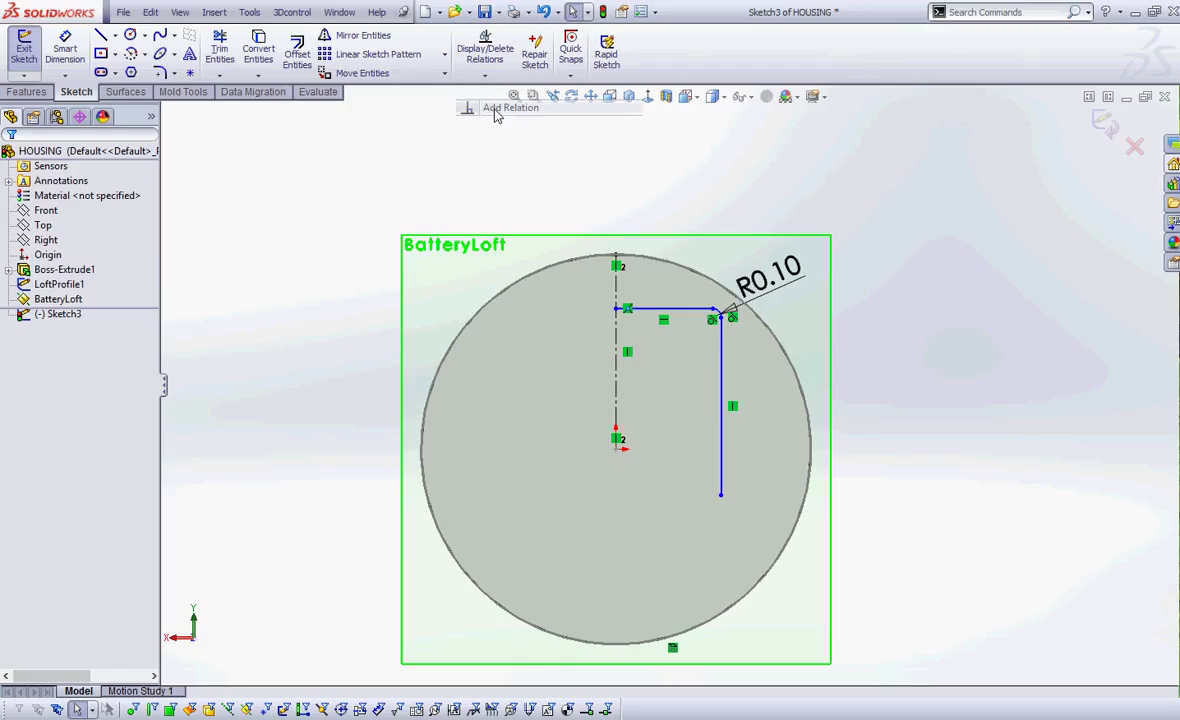
pyautogui.click(722, 499)
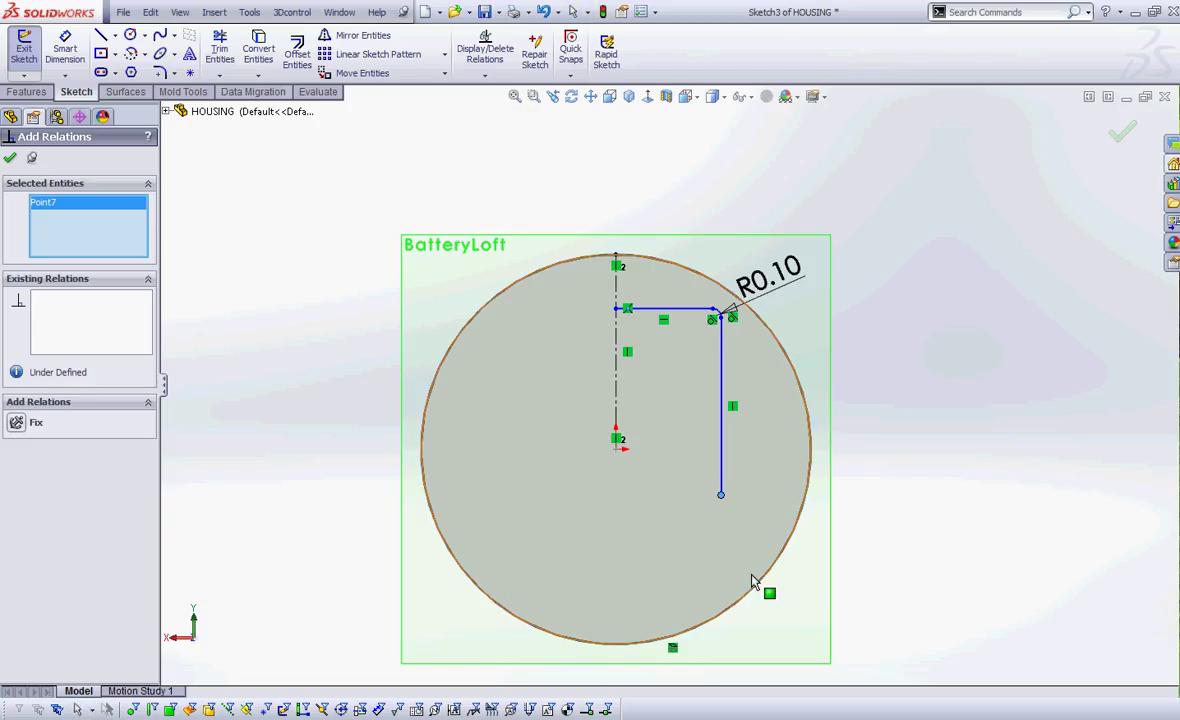
pyautogui.click(762, 592)
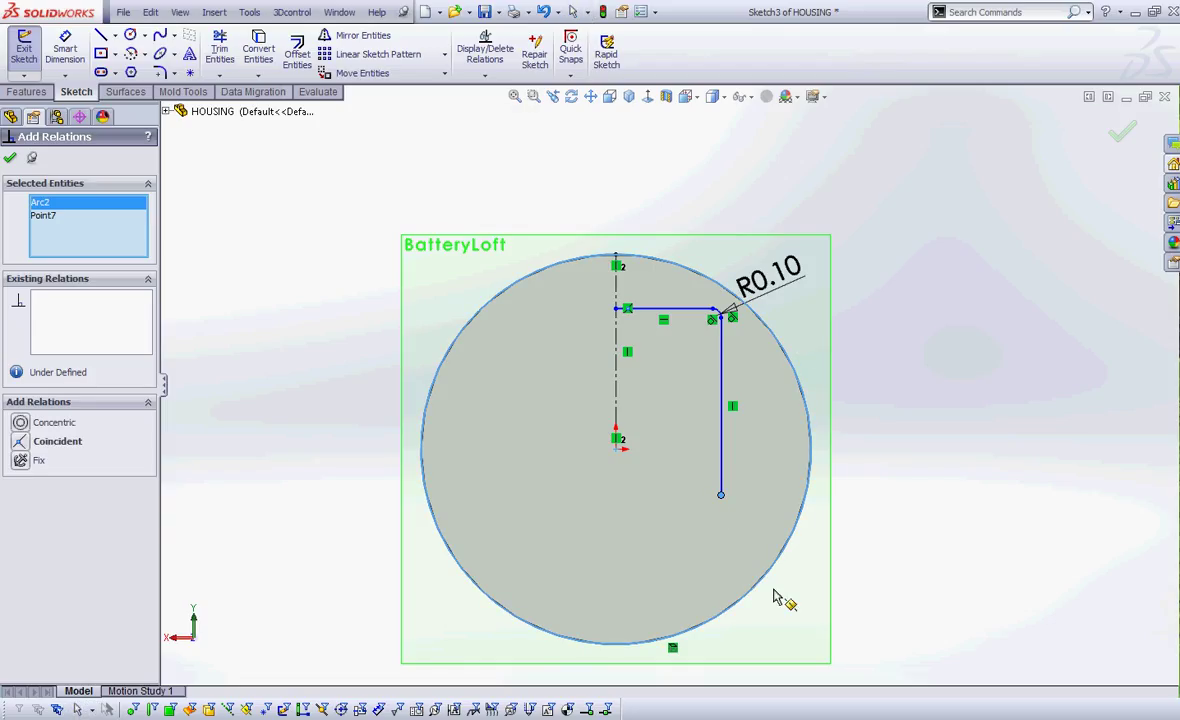
pyautogui.click(37, 441)
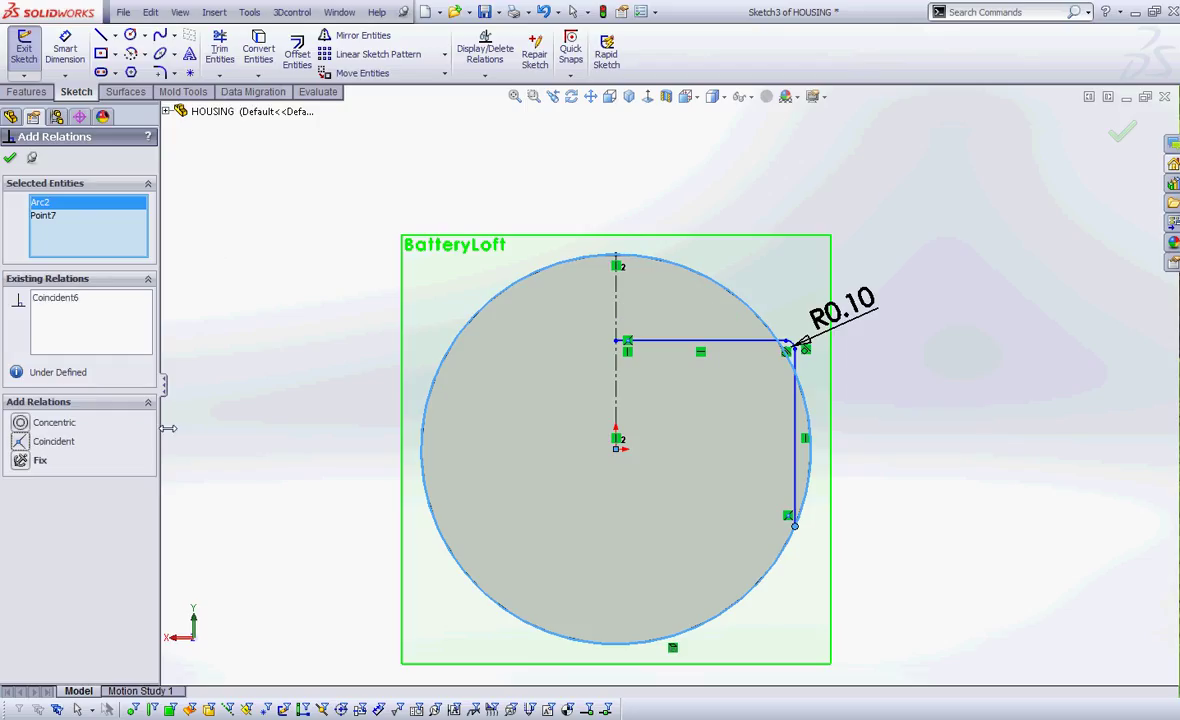
pyautogui.click(10, 157)
pyautogui.moveTo(800, 463); pyautogui.dragTo(737, 461)
pyautogui.click(896, 219)
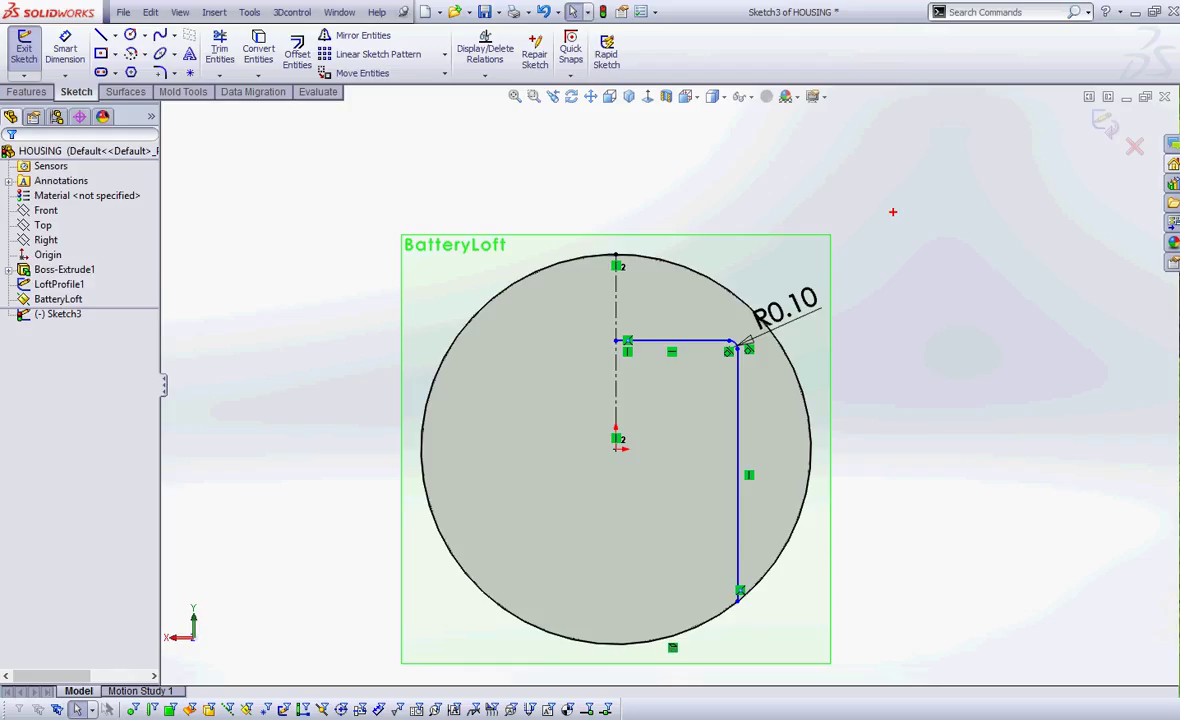
pyautogui.moveTo(787, 292)
pyautogui.mouseDown()
pyautogui.moveTo(704, 417)
pyautogui.moveTo(777, 427)
pyautogui.moveTo(761, 303)
pyautogui.moveTo(728, 289)
pyautogui.moveTo(695, 298)
pyautogui.moveTo(684, 337)
pyautogui.moveTo(752, 345)
pyautogui.mouseUp()
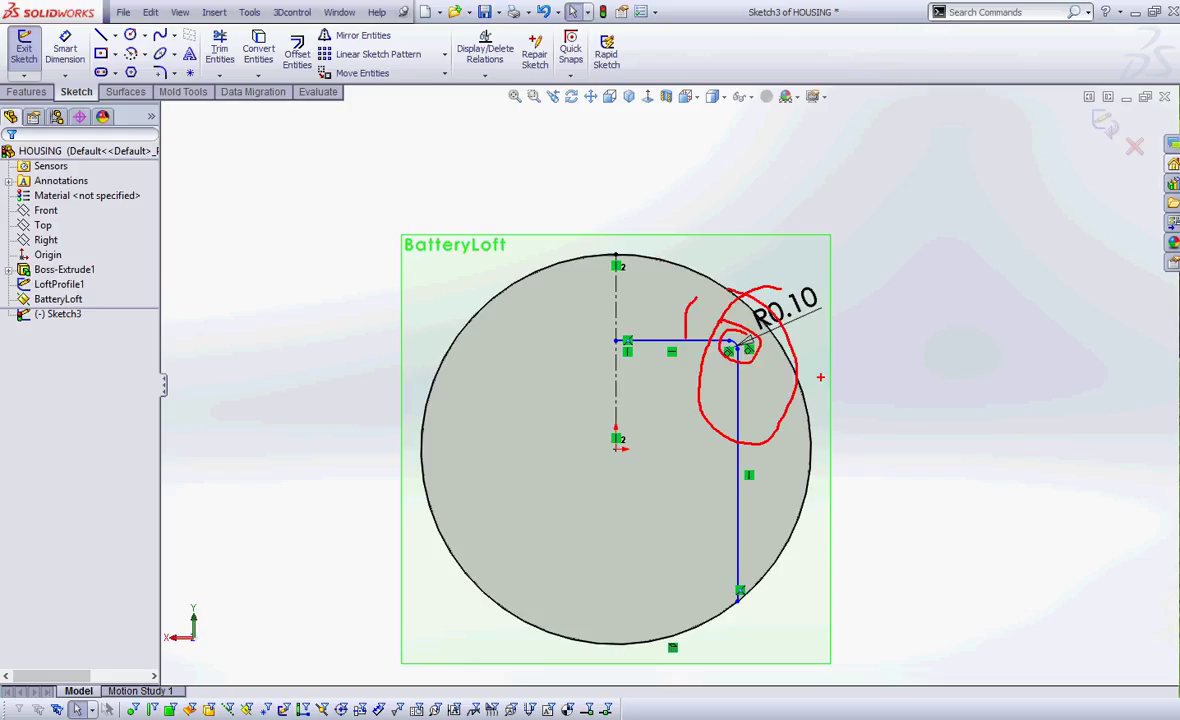
pyautogui.moveTo(846, 396)
pyautogui.mouseDown()
pyautogui.moveTo(803, 474)
pyautogui.moveTo(756, 476)
pyautogui.moveTo(760, 485)
pyautogui.mouseUp()
pyautogui.moveTo(562, 297); pyautogui.dragTo(612, 329)
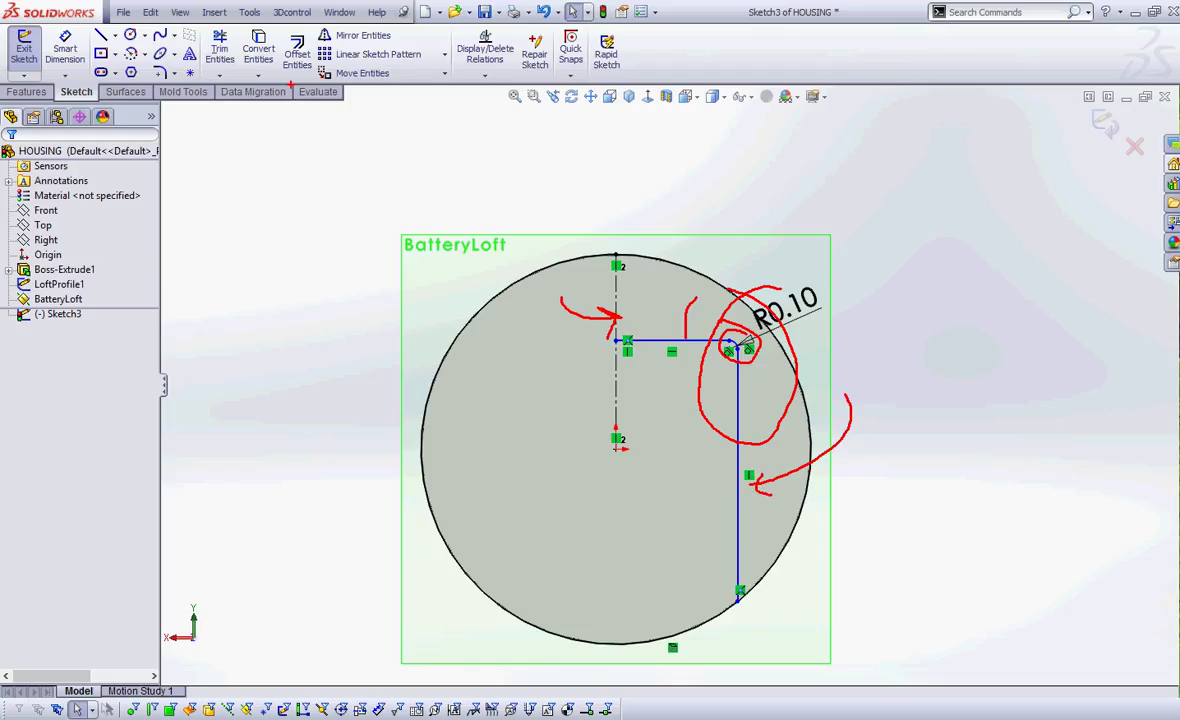
pyautogui.moveTo(296, 40)
pyautogui.mouseDown()
pyautogui.moveTo(375, 12)
pyautogui.moveTo(338, 55)
pyautogui.mouseUp()
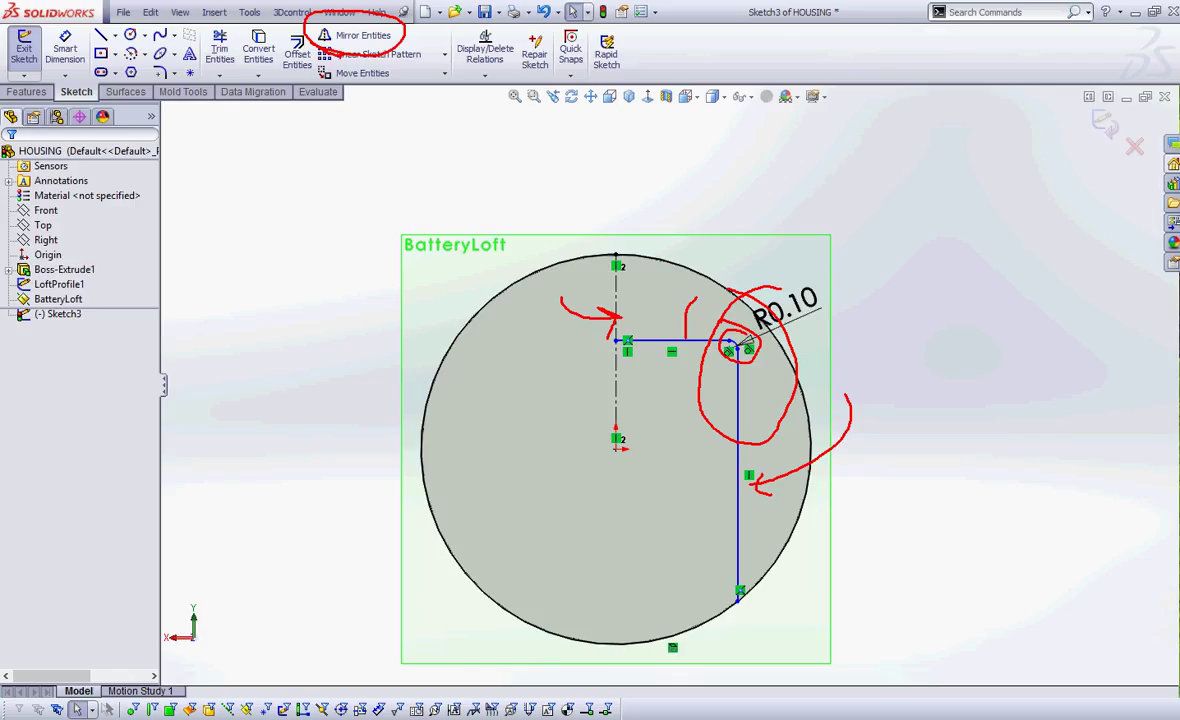
pyautogui.press('Escape')
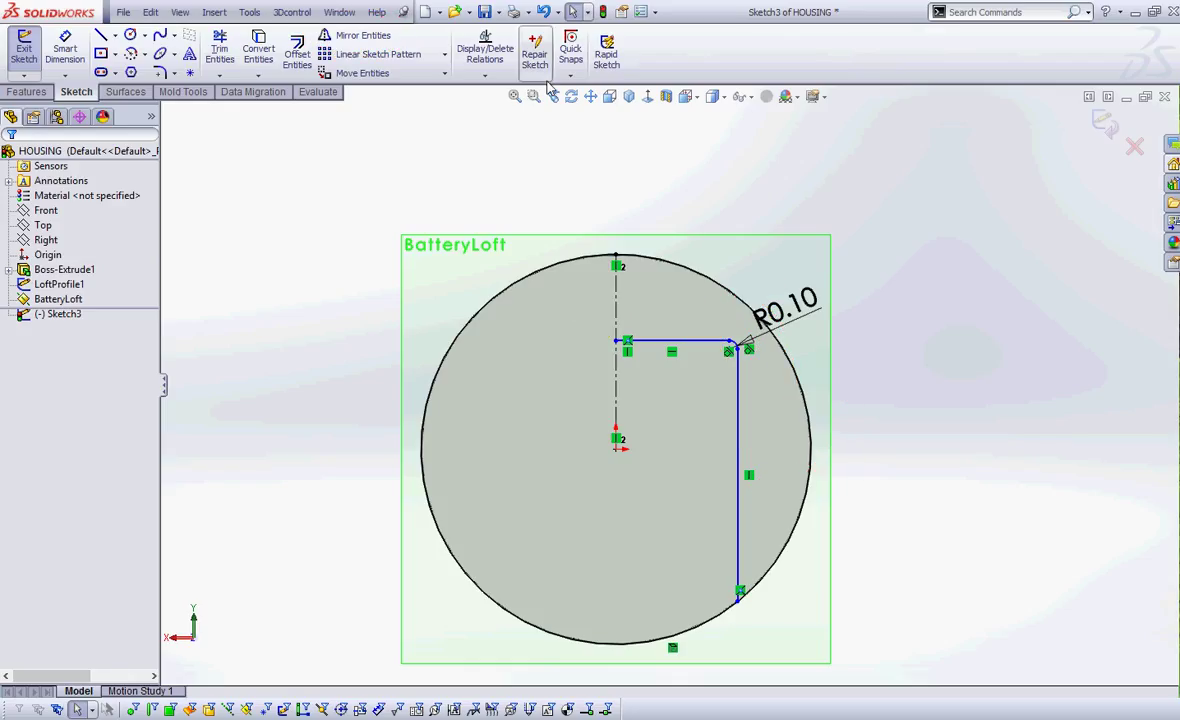
# Mirror the horizontal line, corner fillet and vertical line about the vertical centerline, keeping the originals
pyautogui.click(341, 38)
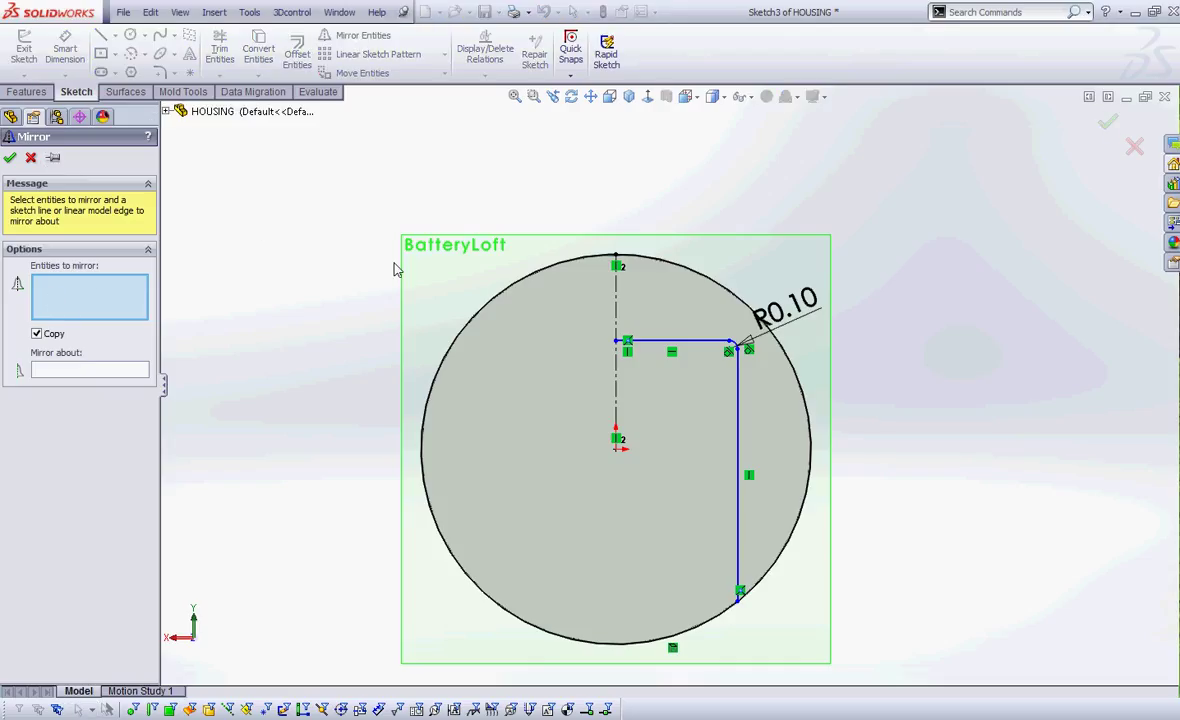
pyautogui.click(708, 341)
pyautogui.scroll(-2, 742, 348)
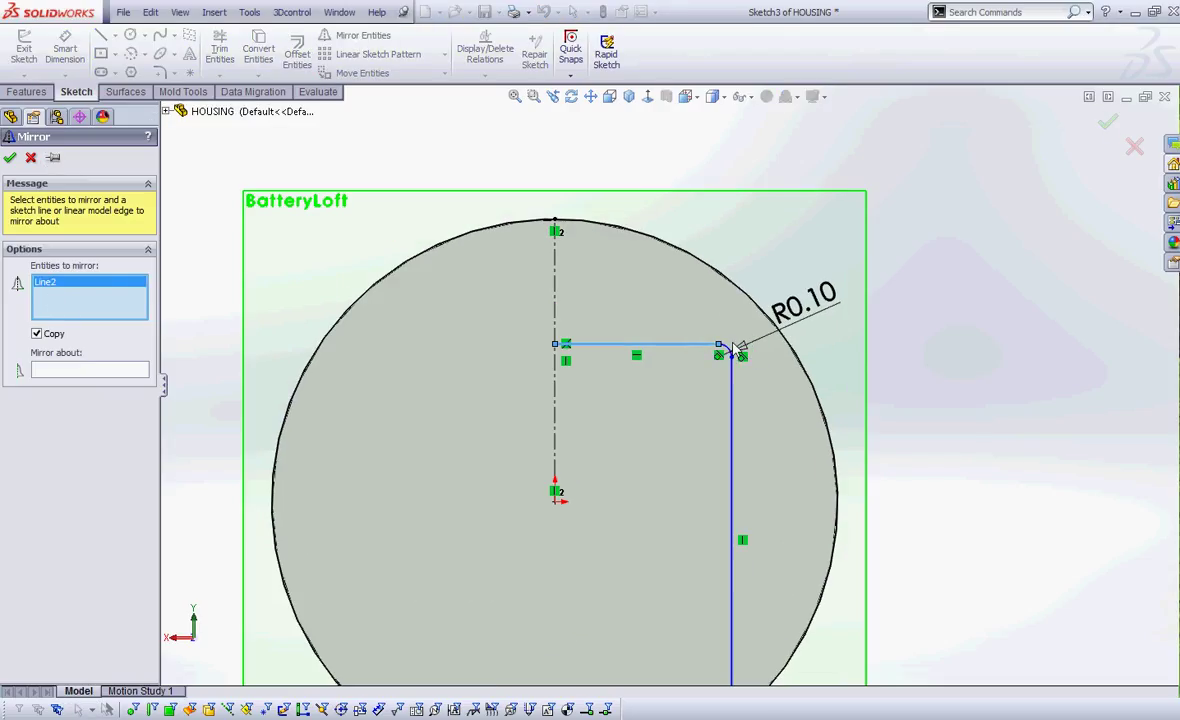
pyautogui.click(730, 352)
pyautogui.click(733, 399)
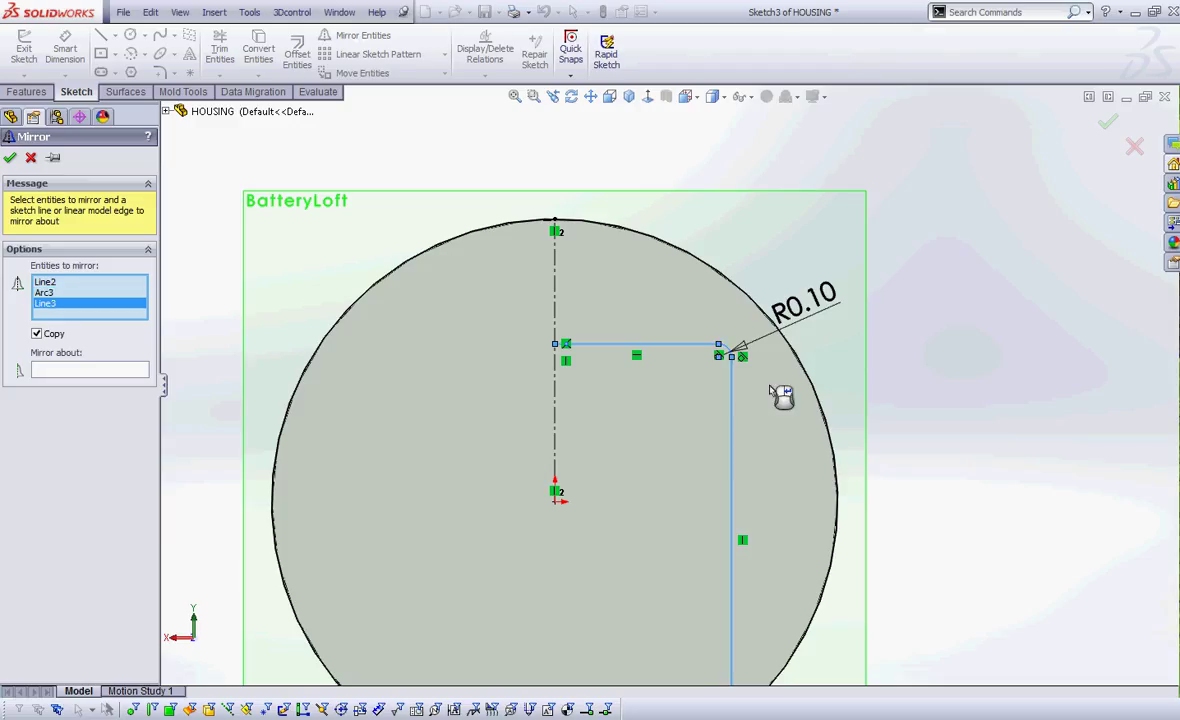
pyautogui.scroll(2, 775, 392)
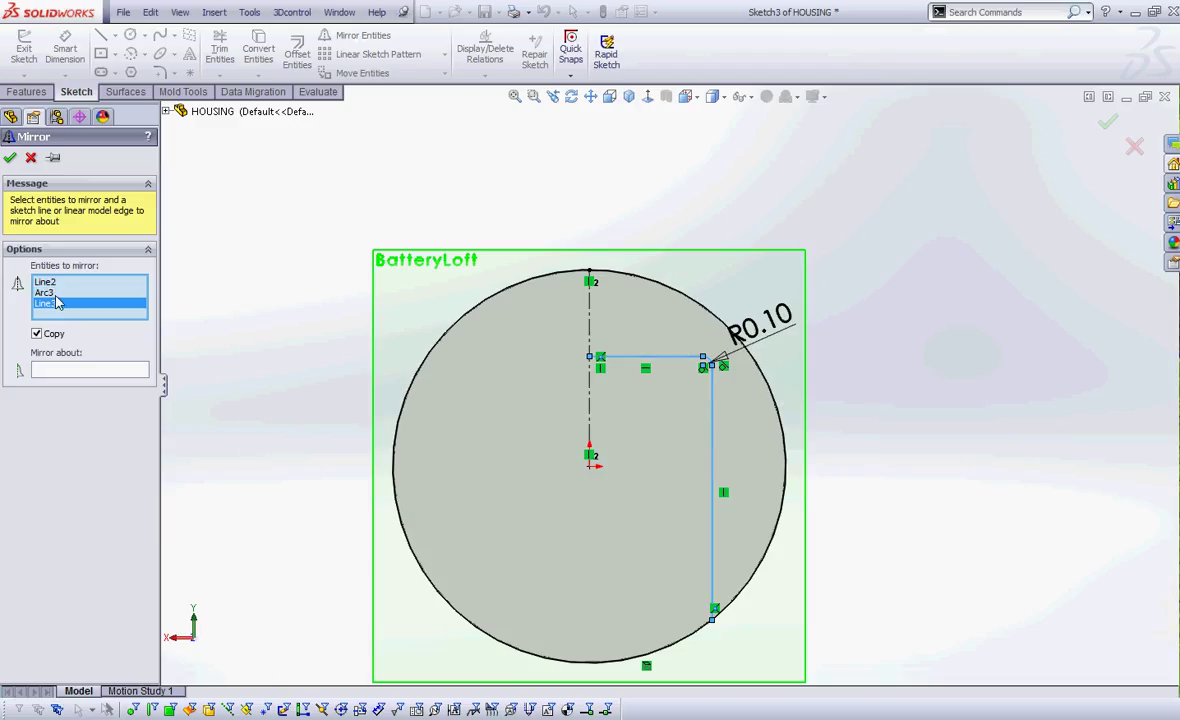
pyautogui.click(68, 369)
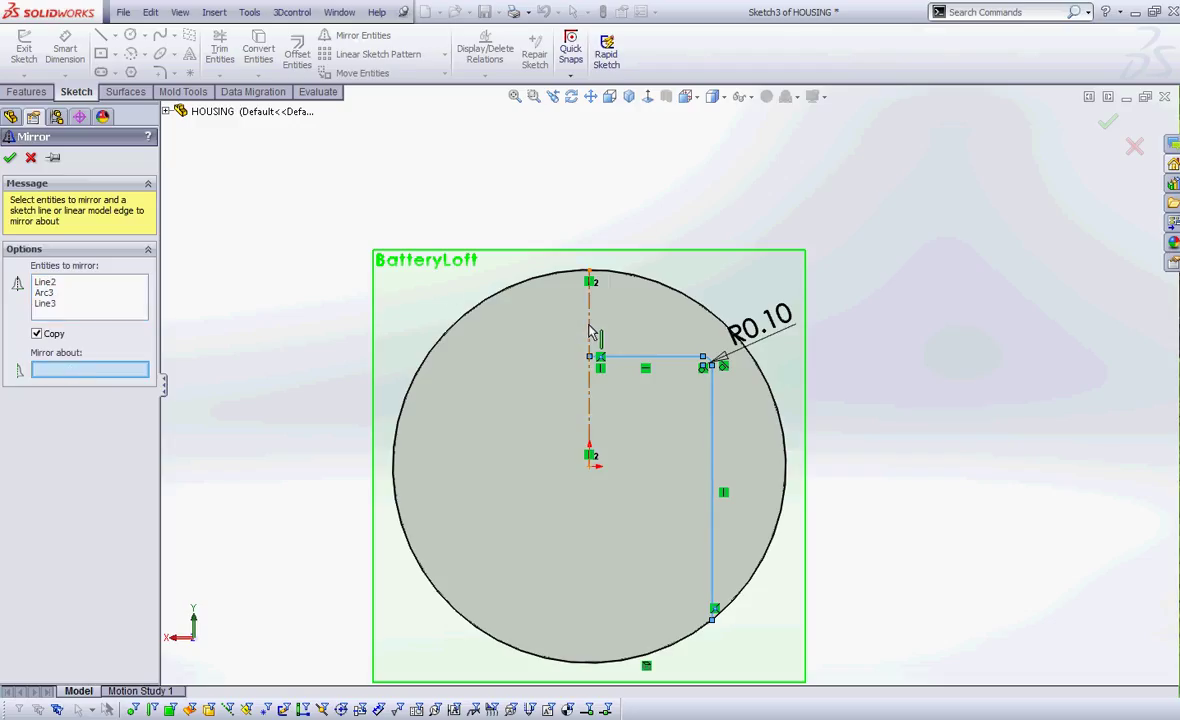
pyautogui.press('z')
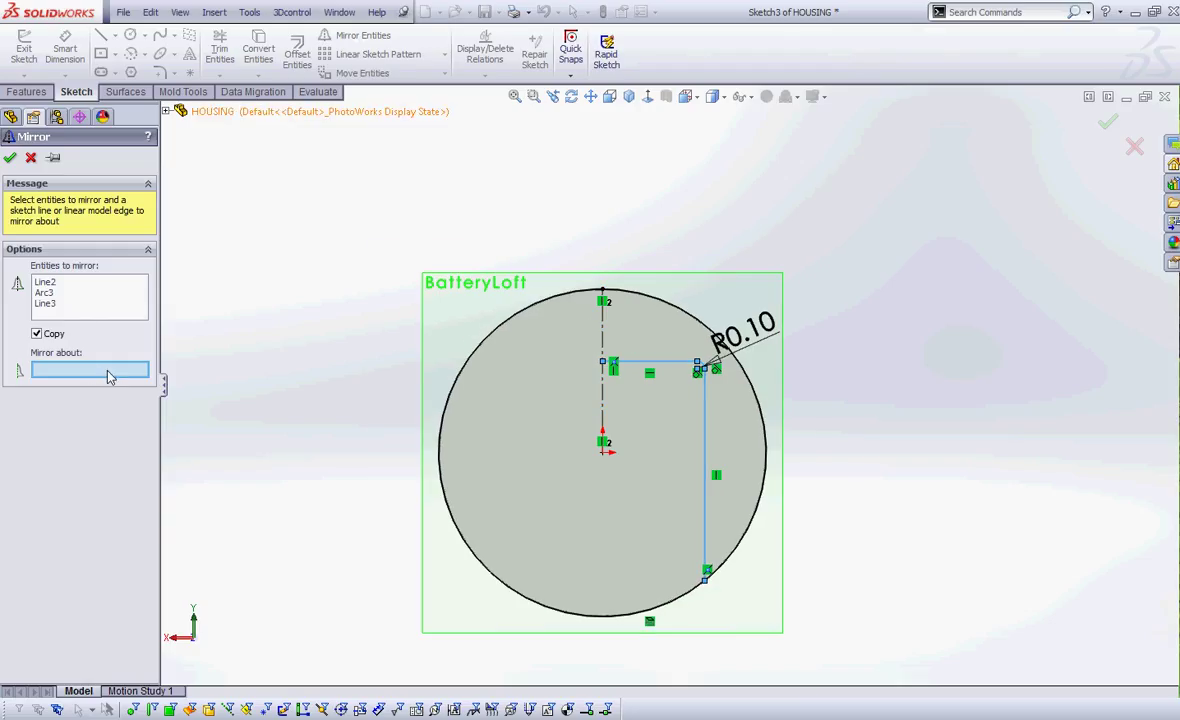
pyautogui.click(604, 330)
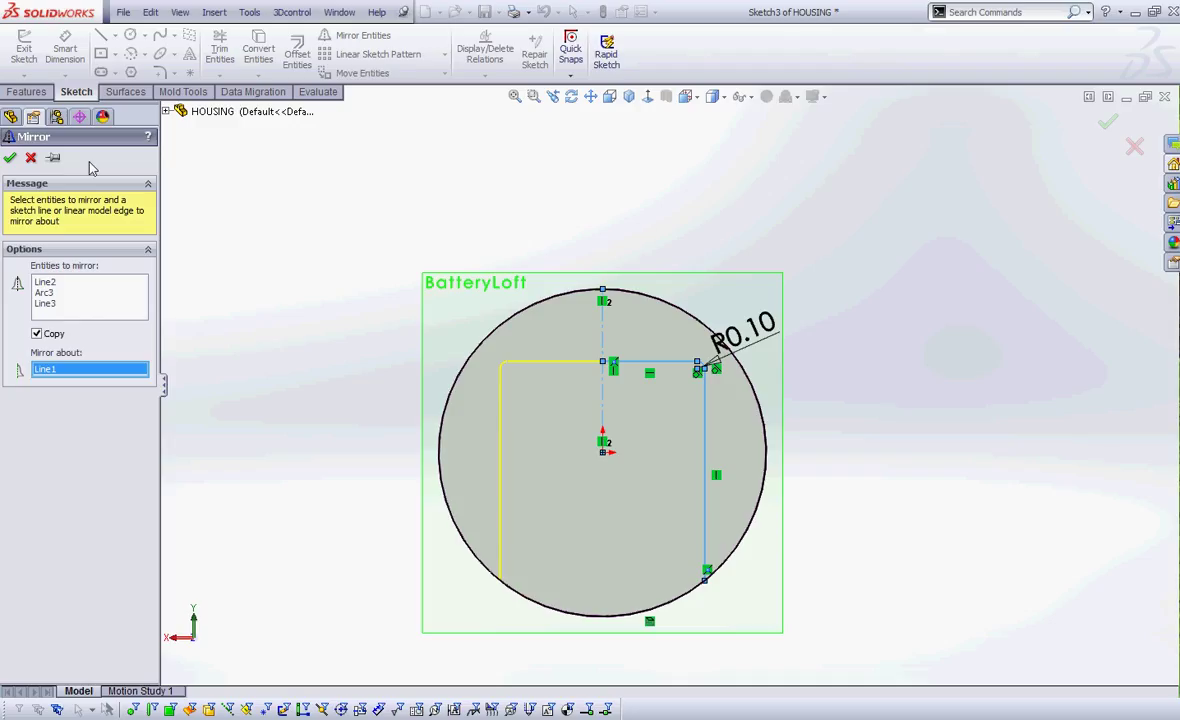
pyautogui.click(11, 160)
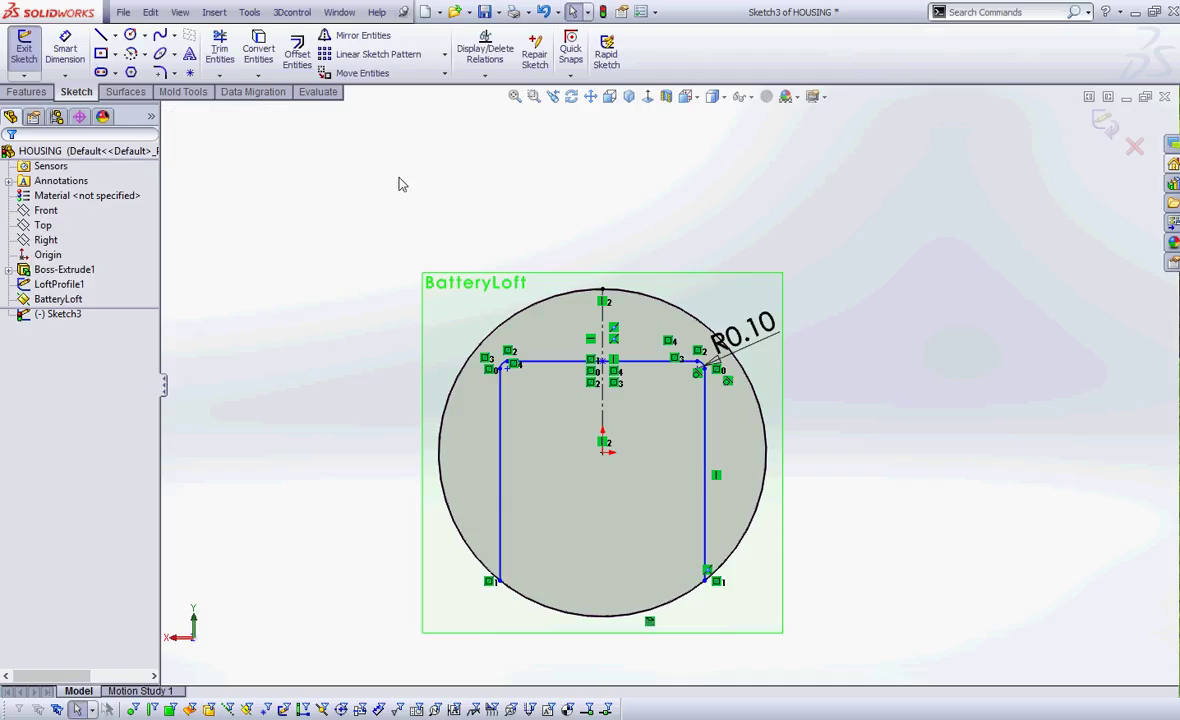
# Dimension the vertical distance from the origin to the profile's horizontal line as 1.60 in
pyautogui.scroll(-1, 638, 580)
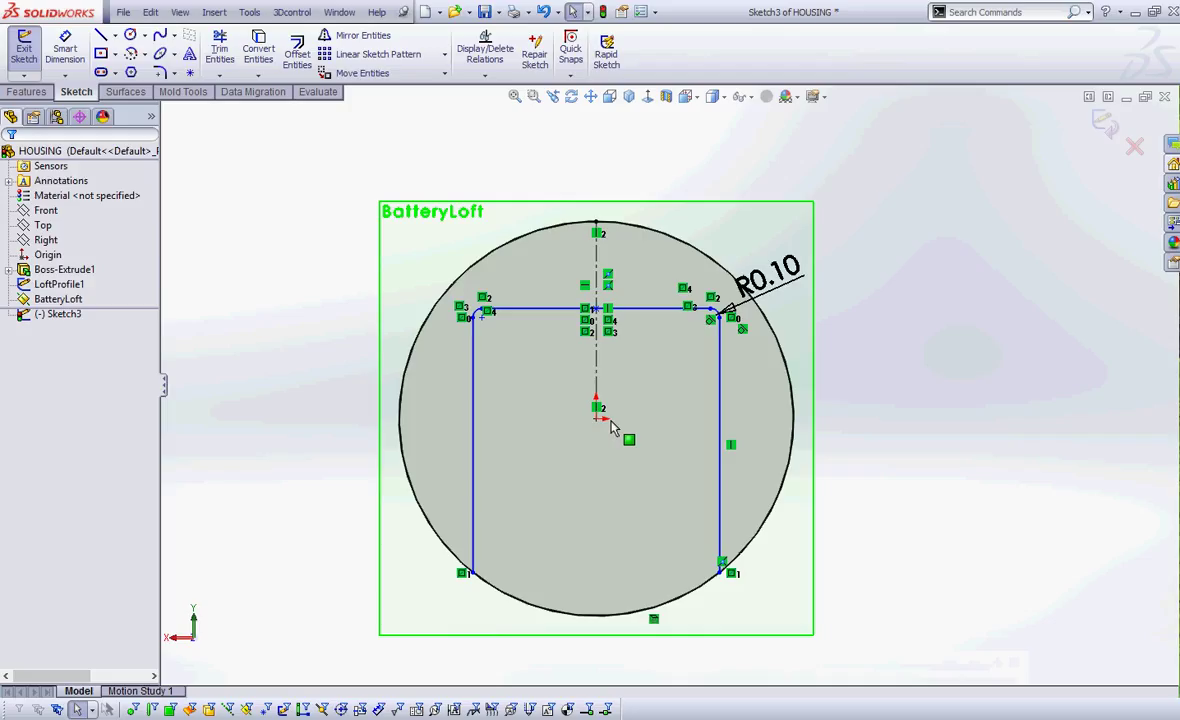
pyautogui.click(65, 47)
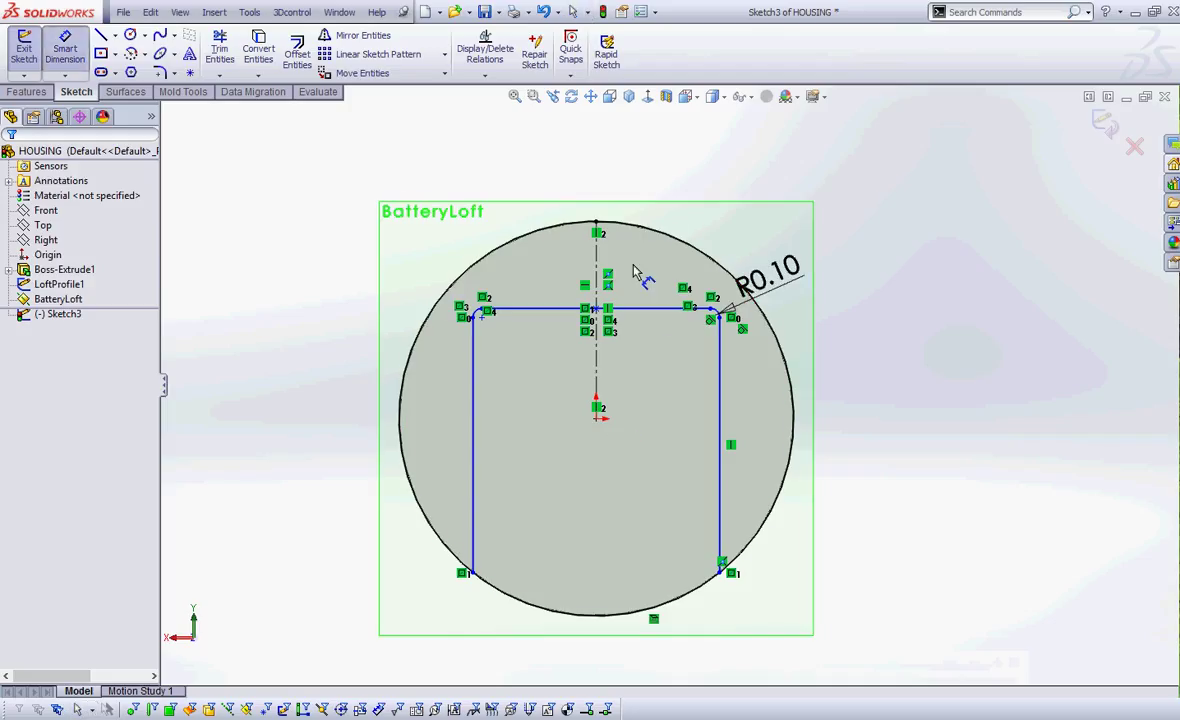
pyautogui.click(652, 311)
pyautogui.click(597, 418)
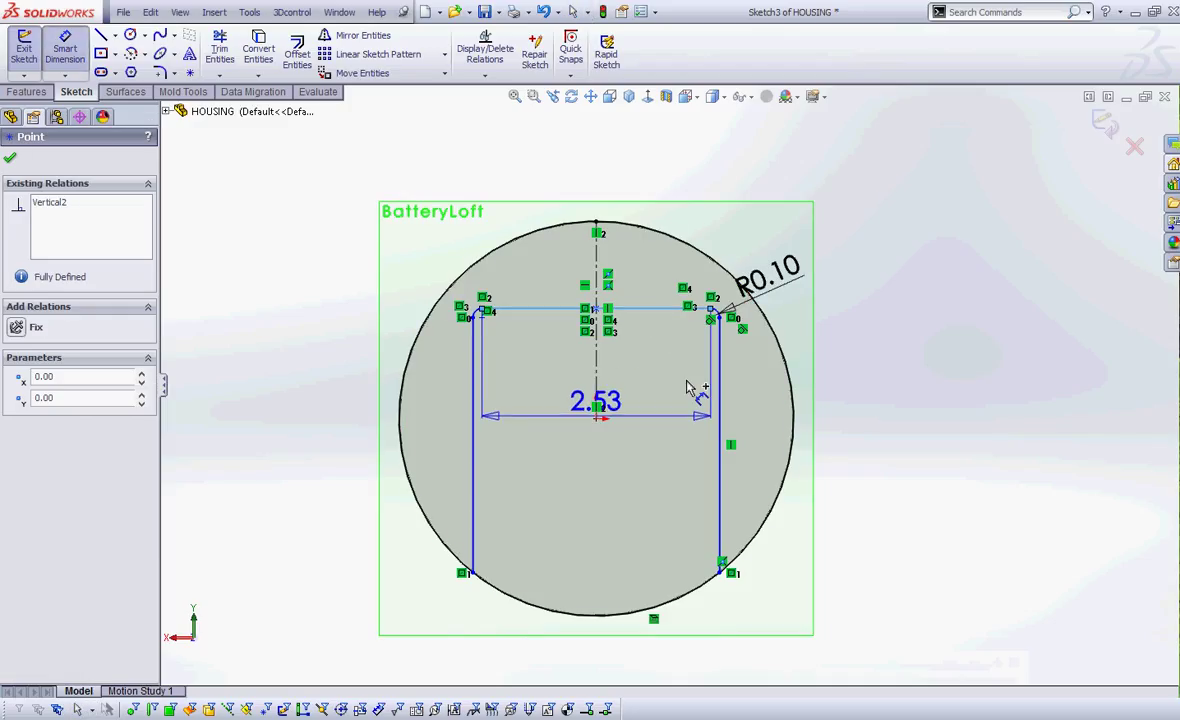
pyautogui.click(866, 395)
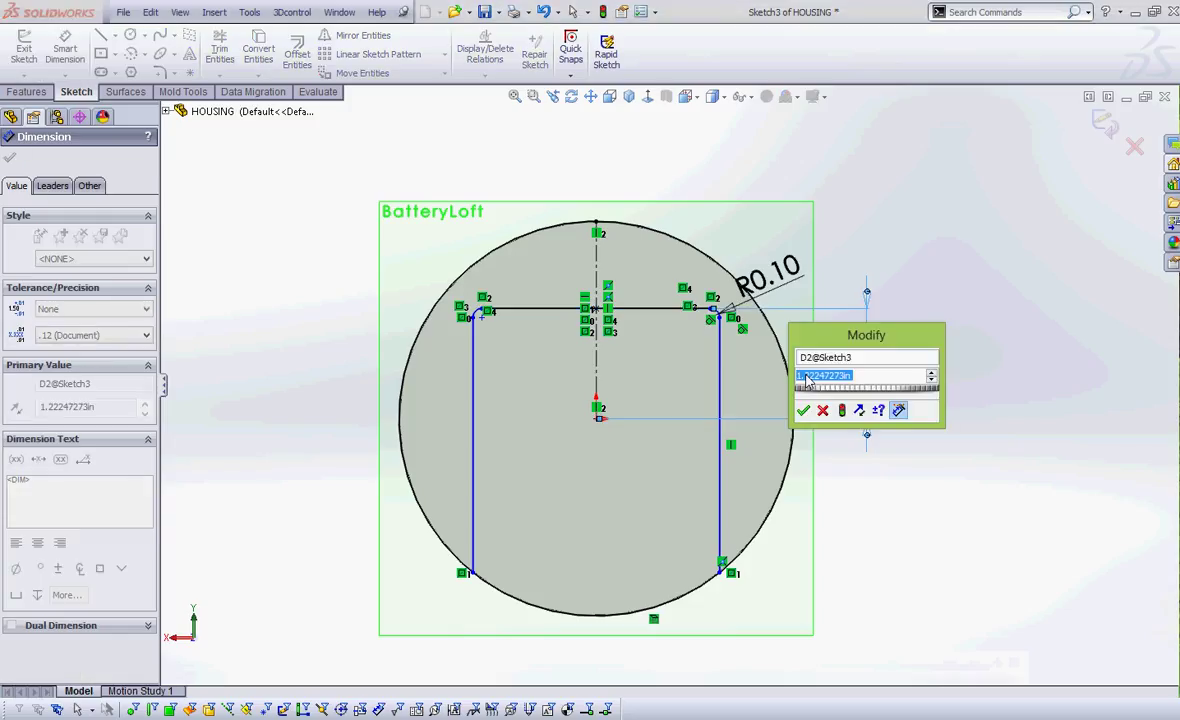
pyautogui.write('1.6')
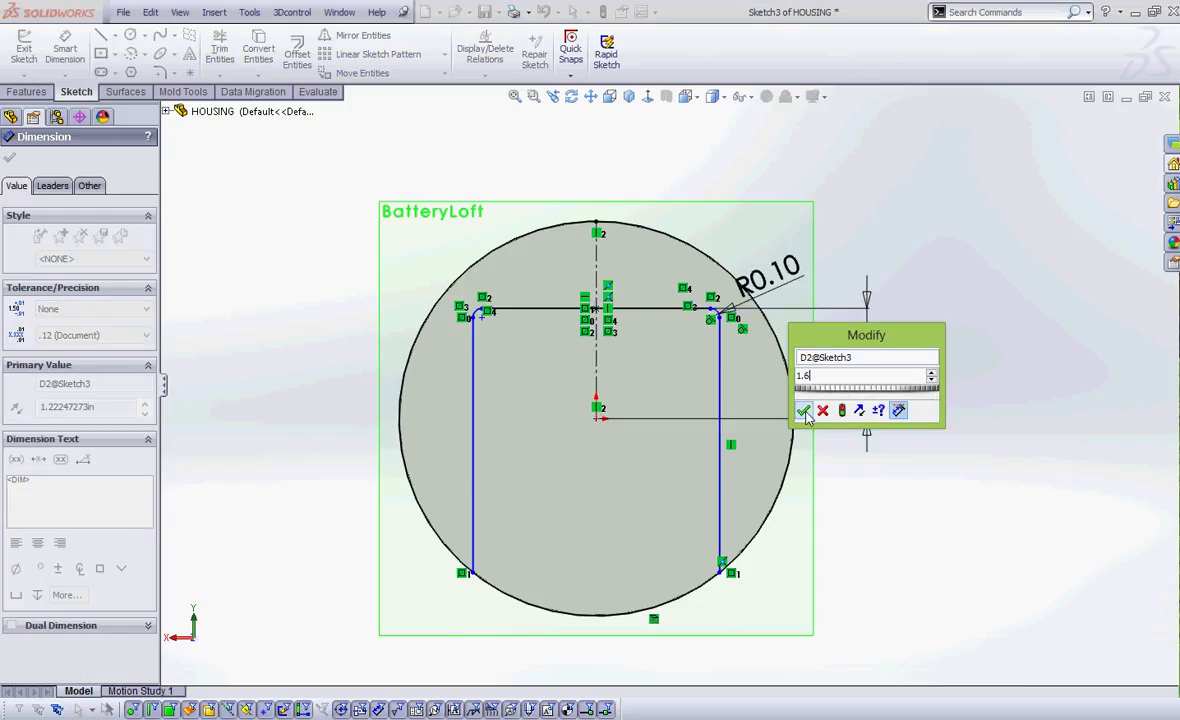
pyautogui.click(822, 412)
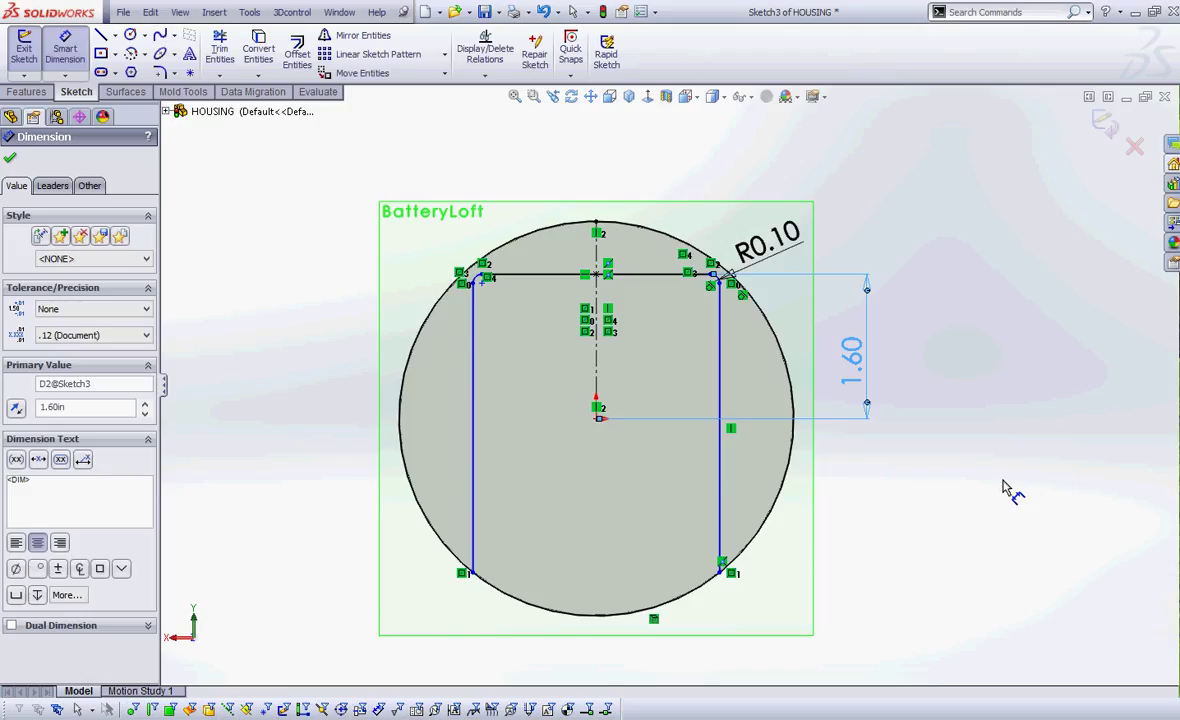
# Dimension the width between the two vertical lines as 3.10 in
pyautogui.click(476, 345)
pyautogui.click(720, 360)
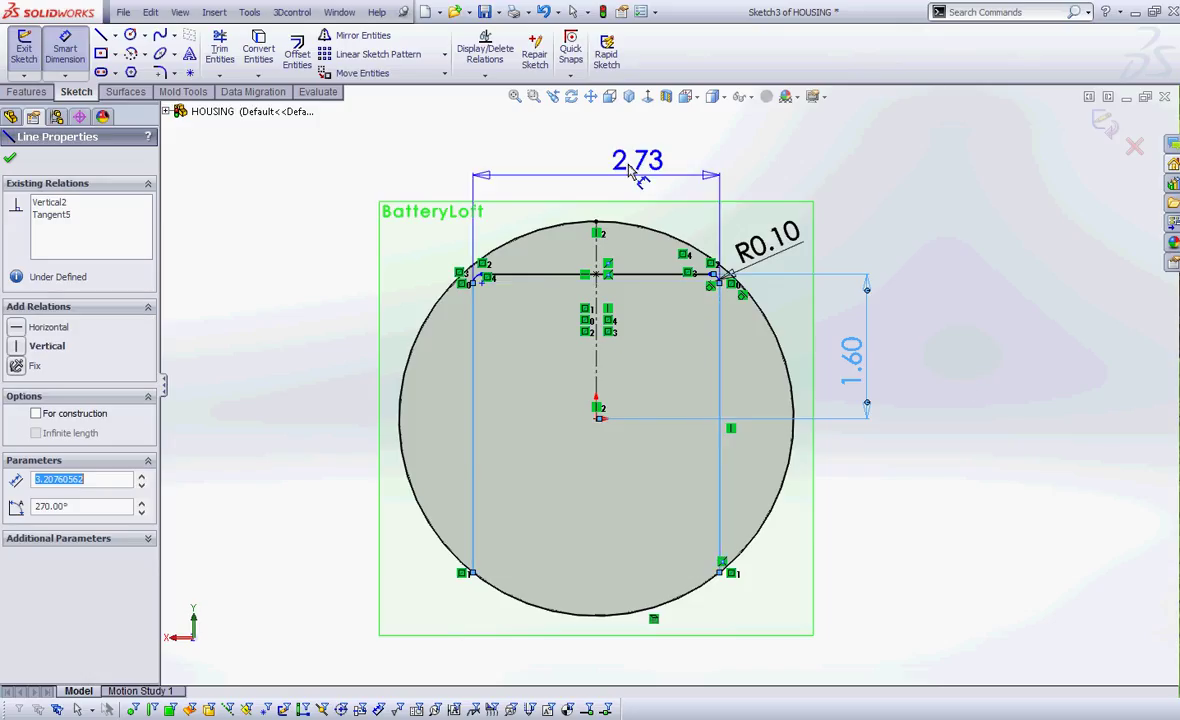
pyautogui.click(617, 162)
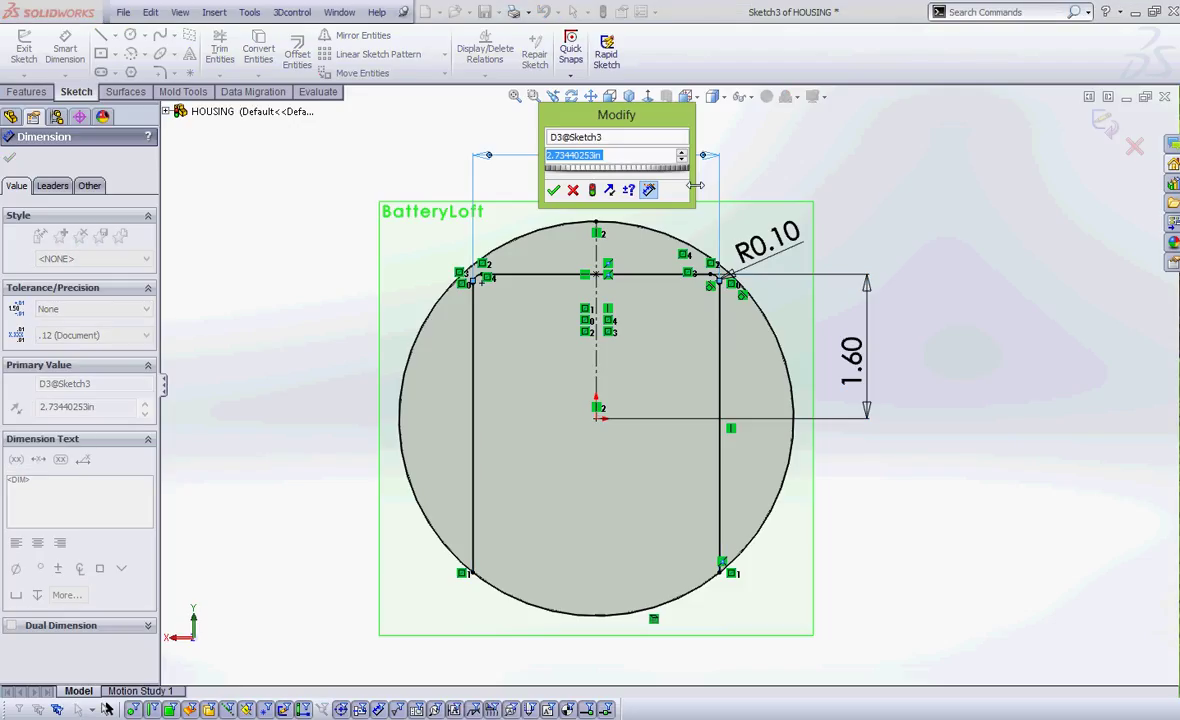
pyautogui.press('Return')
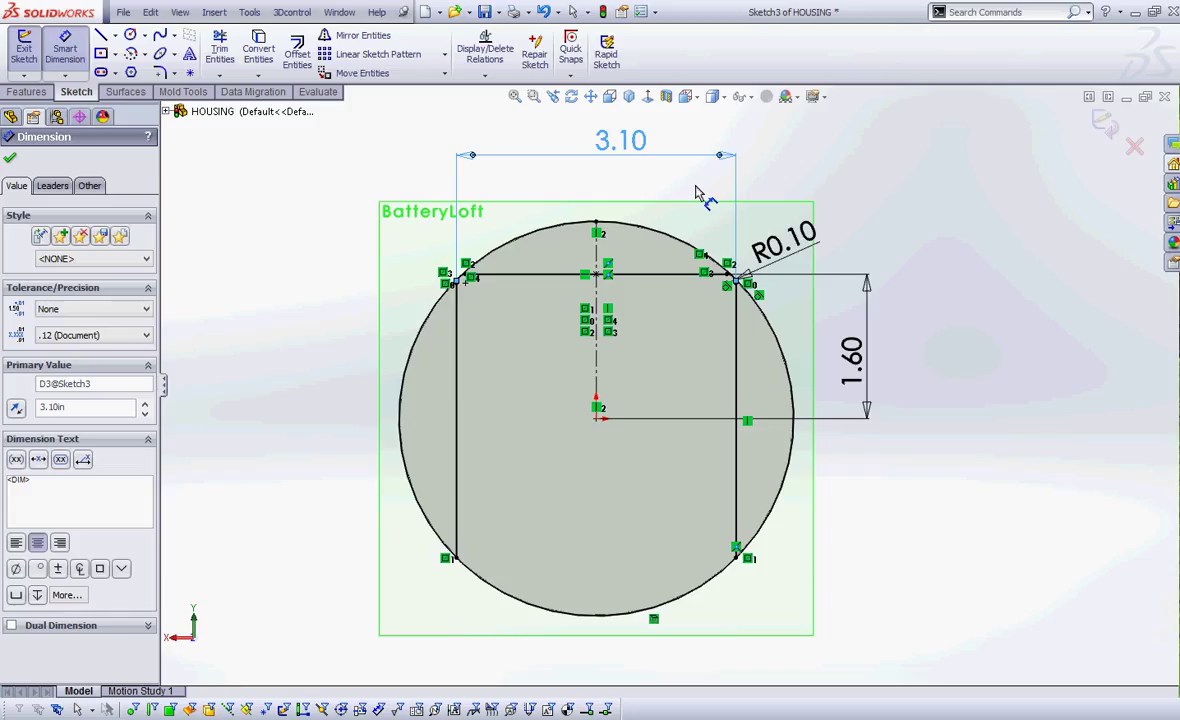
pyautogui.click(10, 157)
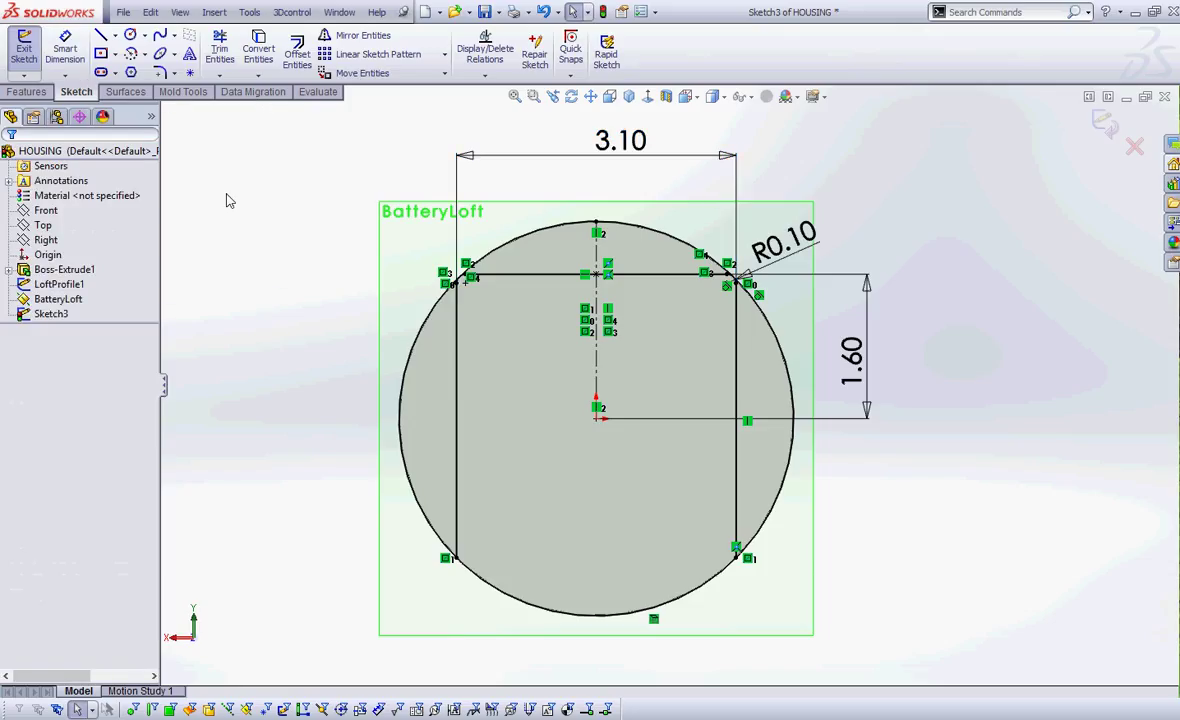
pyautogui.click(249, 13)
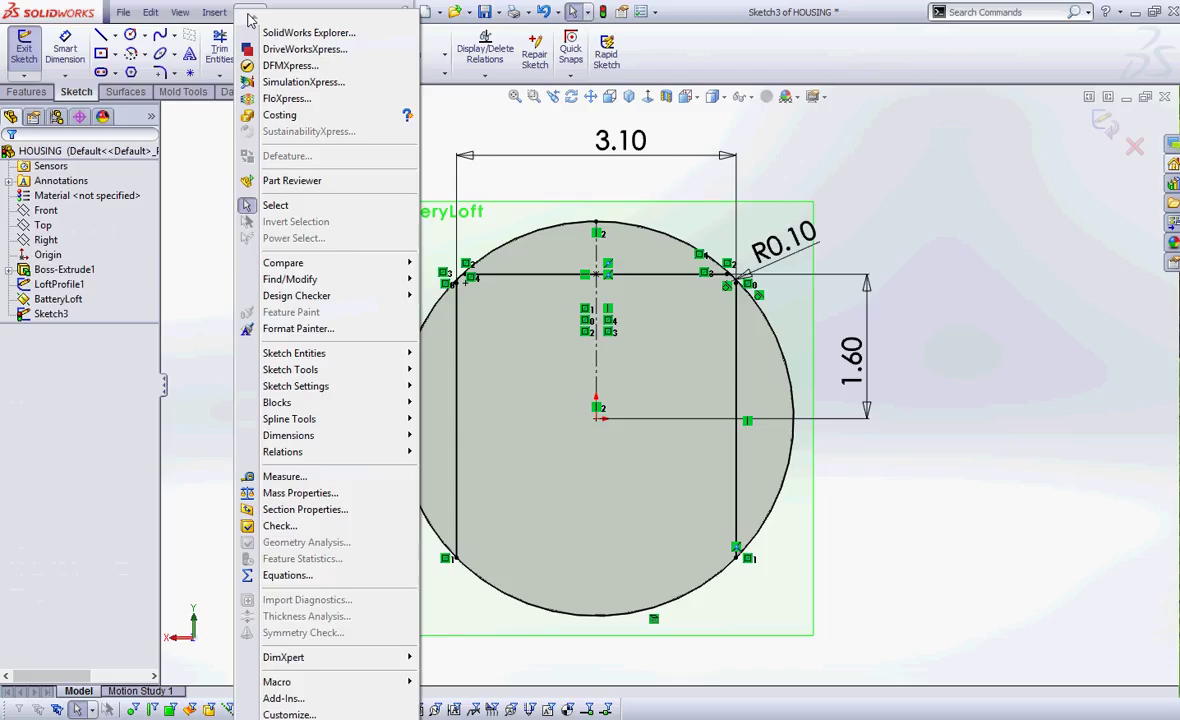
pyautogui.click(180, 140)
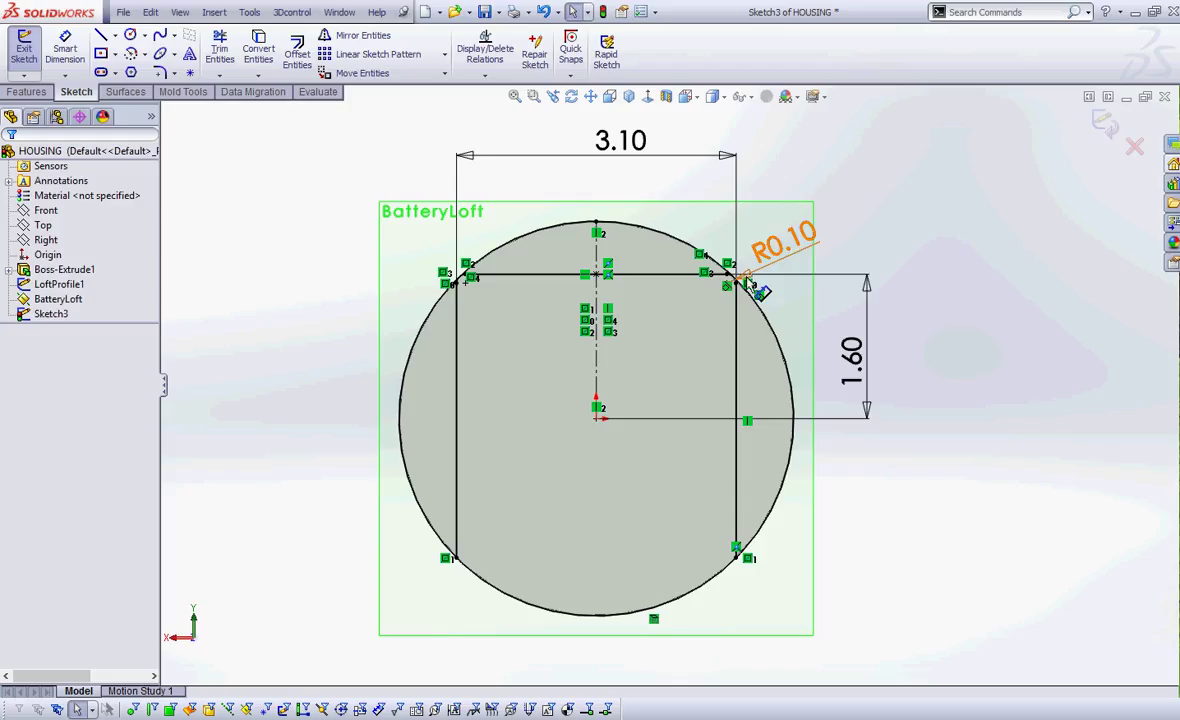
pyautogui.press('z')
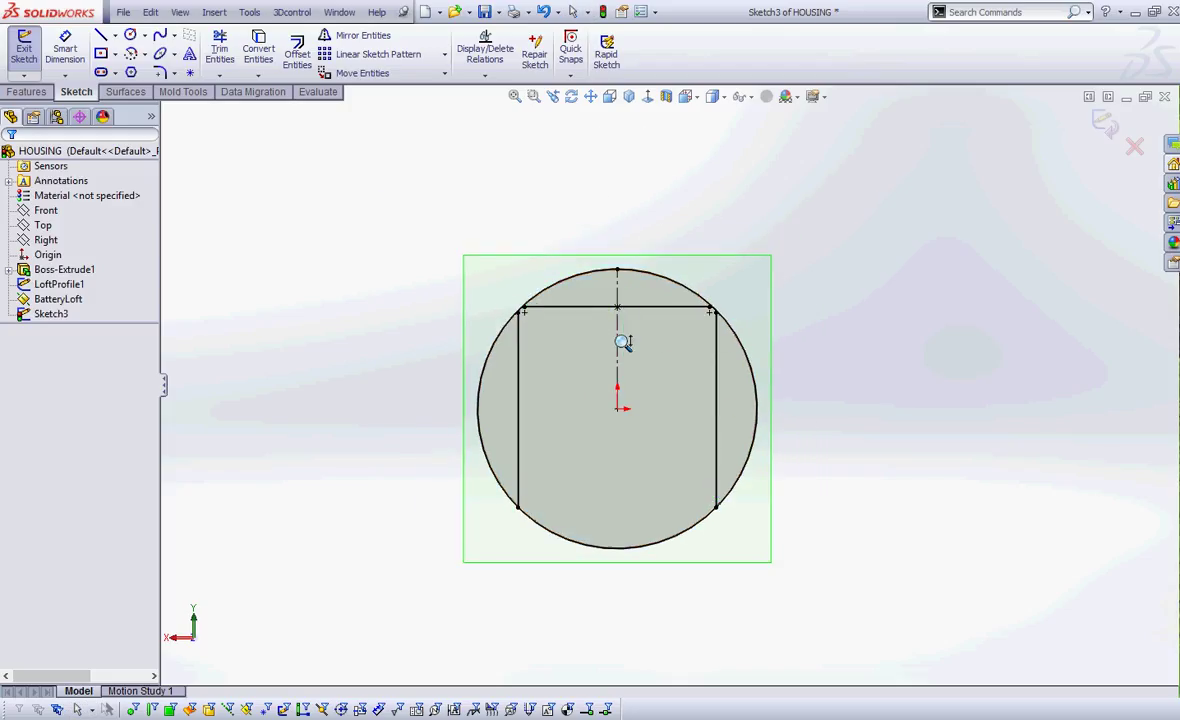
pyautogui.press('z')
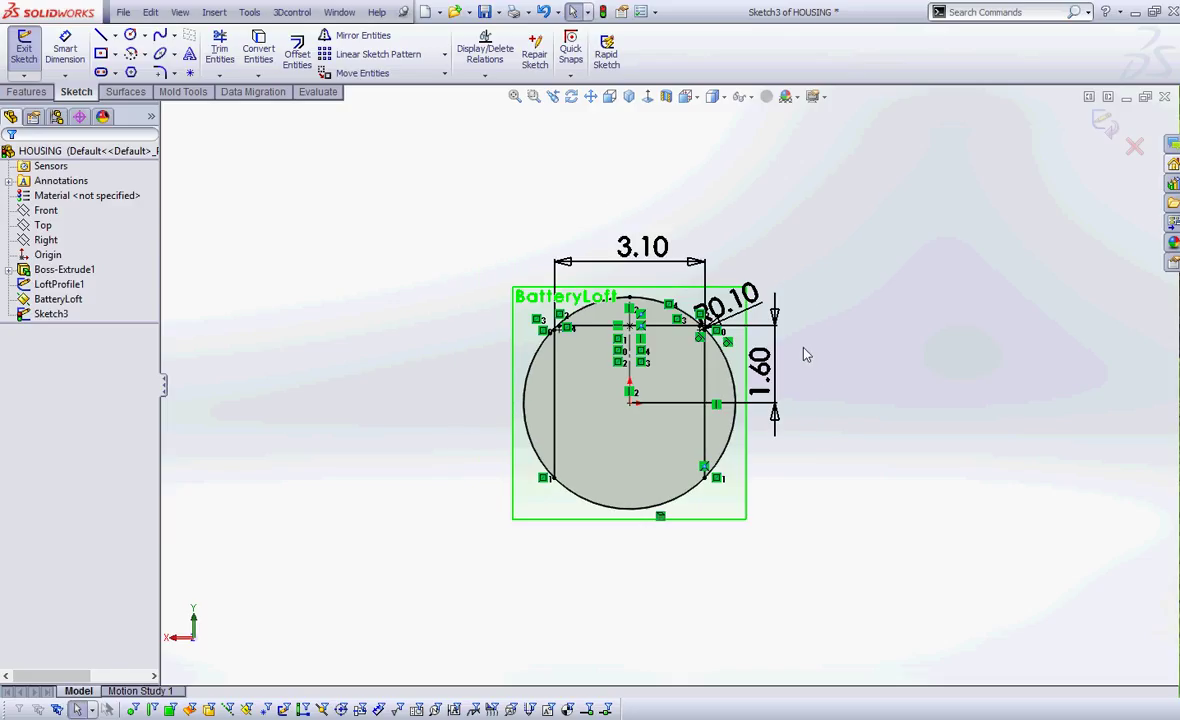
pyautogui.moveTo(790, 345)
pyautogui.mouseDown(button='middle')
pyautogui.moveTo(780, 337)
pyautogui.moveTo(732, 400)
pyautogui.moveTo(698, 519)
pyautogui.mouseUp(button='middle')
pyautogui.scroll(-4, 680, 540)
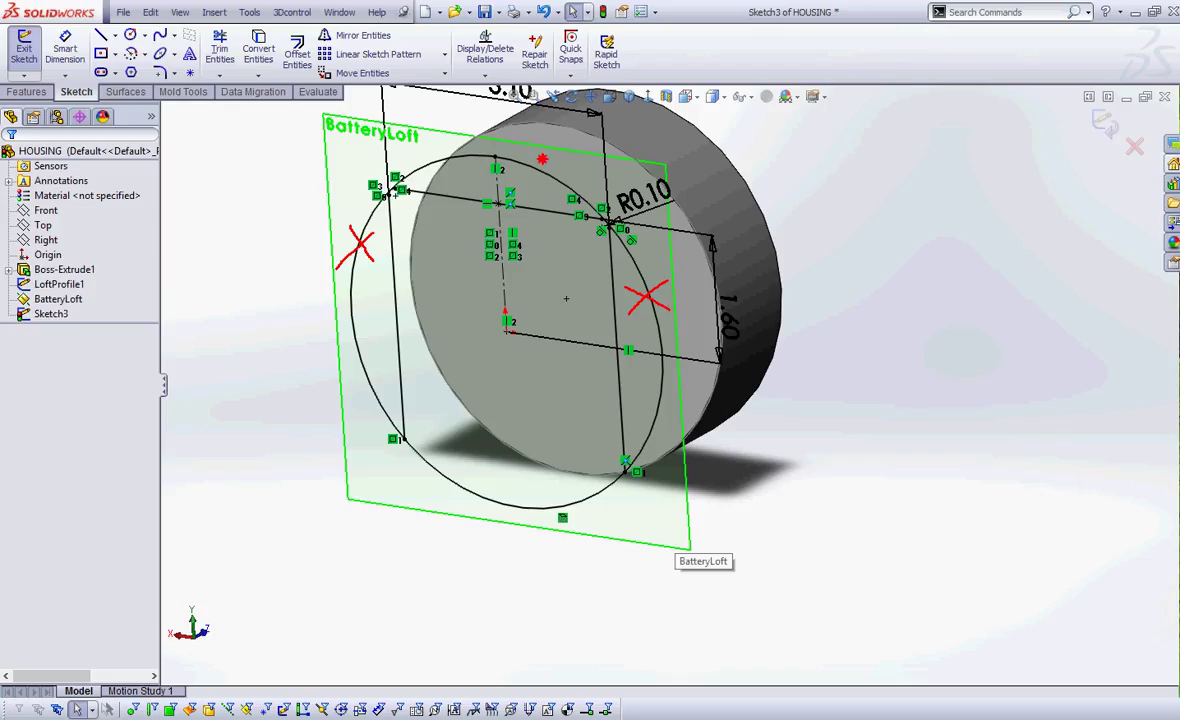
pyautogui.moveTo(541, 158)
pyautogui.mouseDown()
pyautogui.moveTo(527, 200)
pyautogui.moveTo(543, 195)
pyautogui.mouseUp()
pyautogui.click(413, 446)
pyautogui.moveTo(412, 447)
pyautogui.mouseDown()
pyautogui.moveTo(446, 471)
pyautogui.moveTo(548, 493)
pyautogui.moveTo(611, 458)
pyautogui.mouseUp()
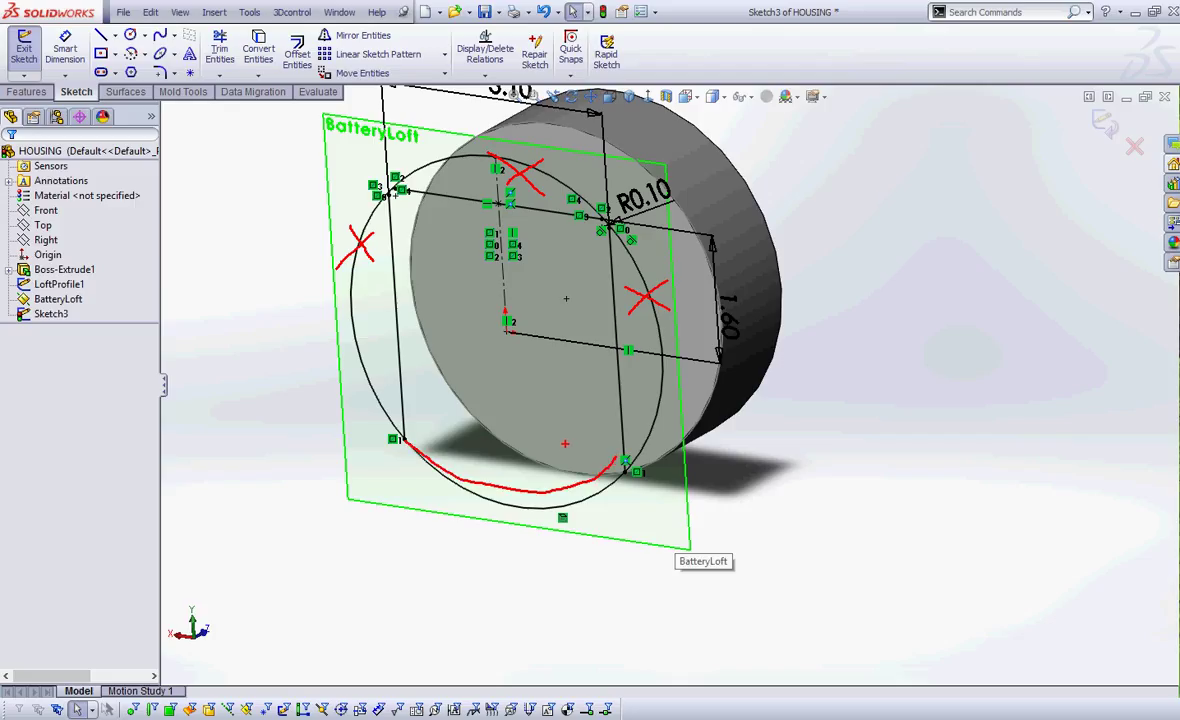
pyautogui.press('Escape')
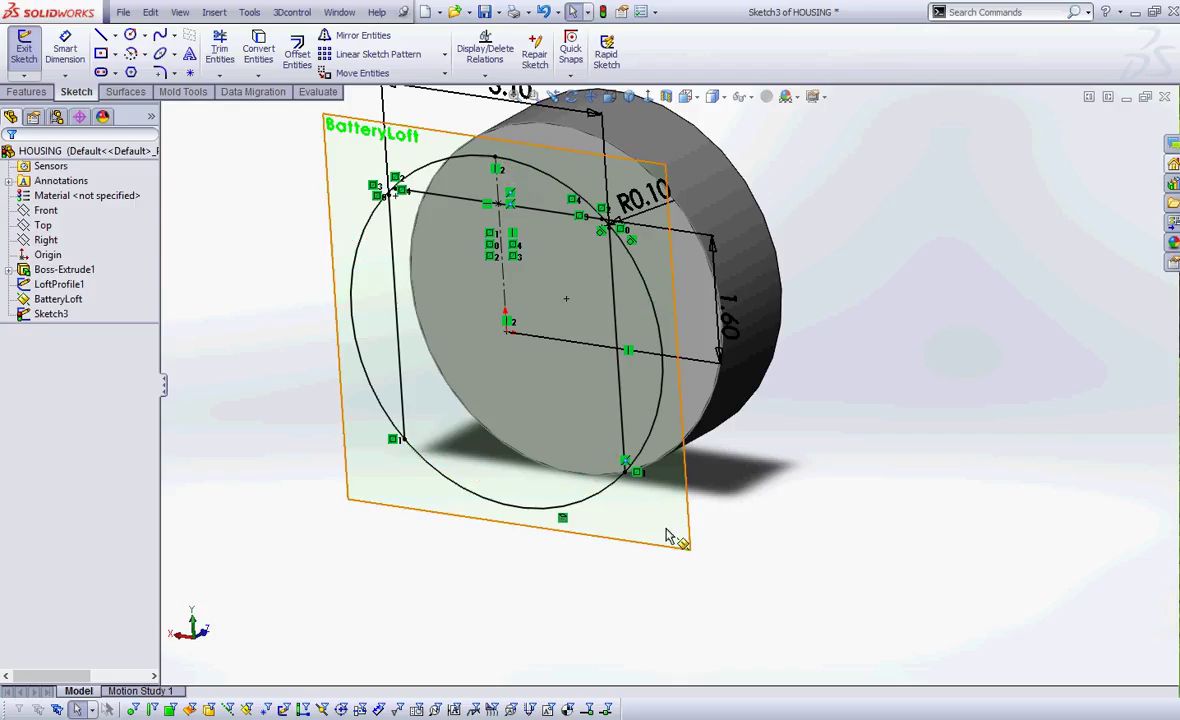
# Power-trim the converted circle's side and top arcs outside the battery profile, keeping the bottom arc between the vertical lines
pyautogui.click(220, 50)
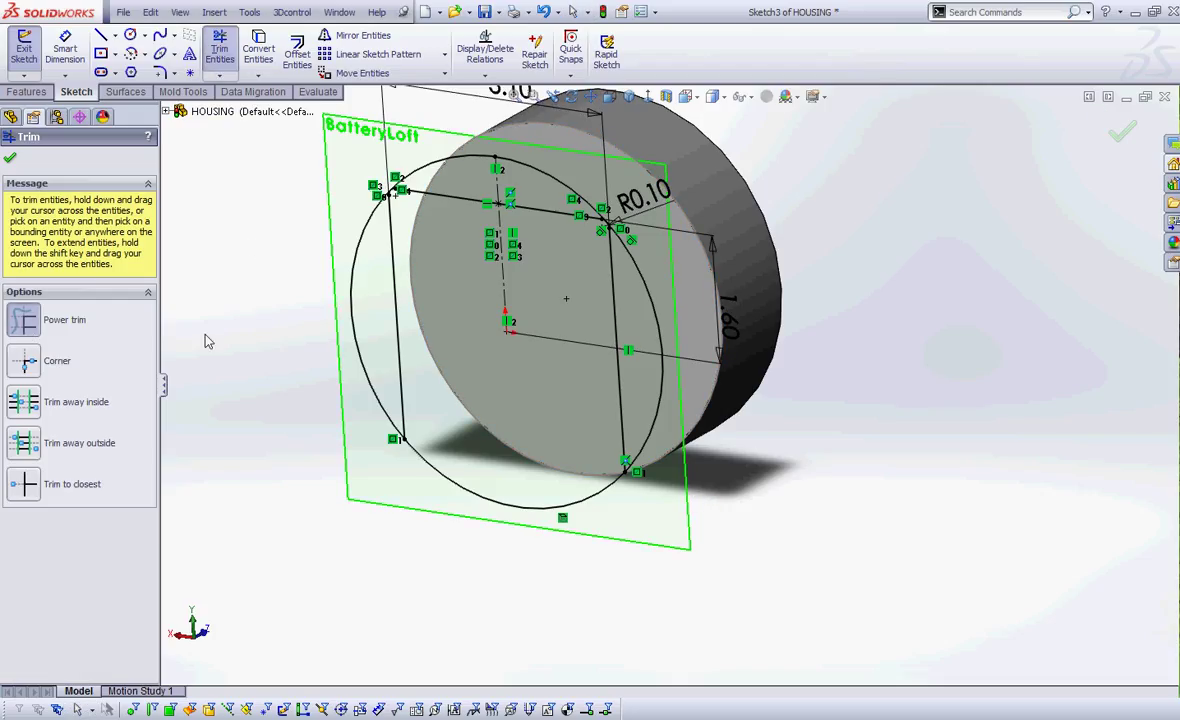
pyautogui.moveTo(443, 145)
pyautogui.mouseDown()
pyautogui.moveTo(453, 163)
pyautogui.moveTo(561, 176)
pyautogui.moveTo(503, 172)
pyautogui.mouseUp()
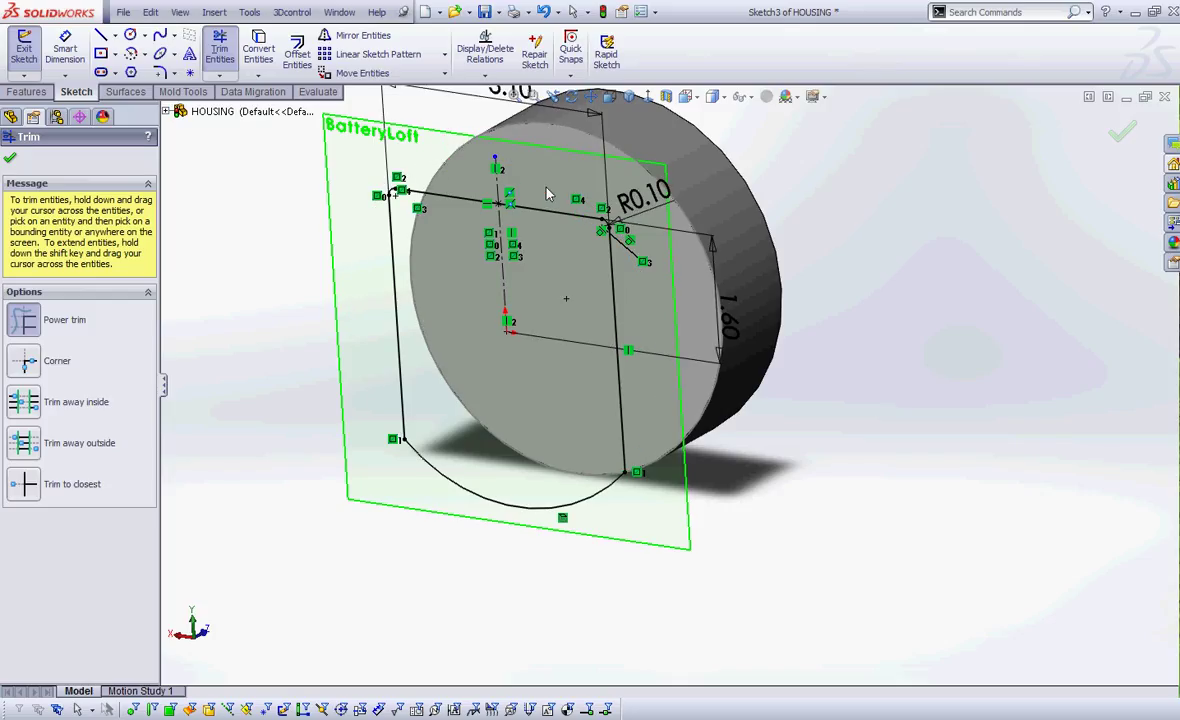
pyautogui.click(10, 158)
# Set the battery profile's upper corner fillet radius to 0.50 in
pyautogui.moveTo(336, 512)
pyautogui.mouseDown(button='middle')
pyautogui.moveTo(342, 475)
pyautogui.moveTo(340, 509)
pyautogui.moveTo(268, 444)
pyautogui.mouseUp(button='middle')
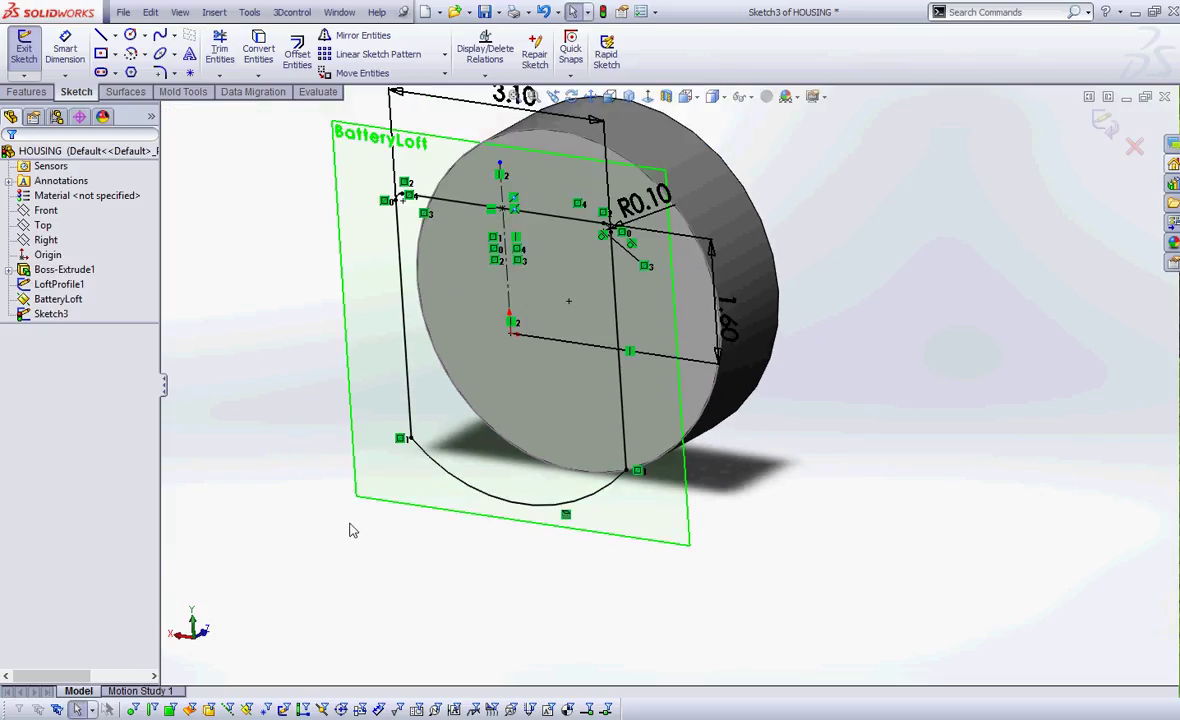
pyautogui.scroll(-1, 367, 536)
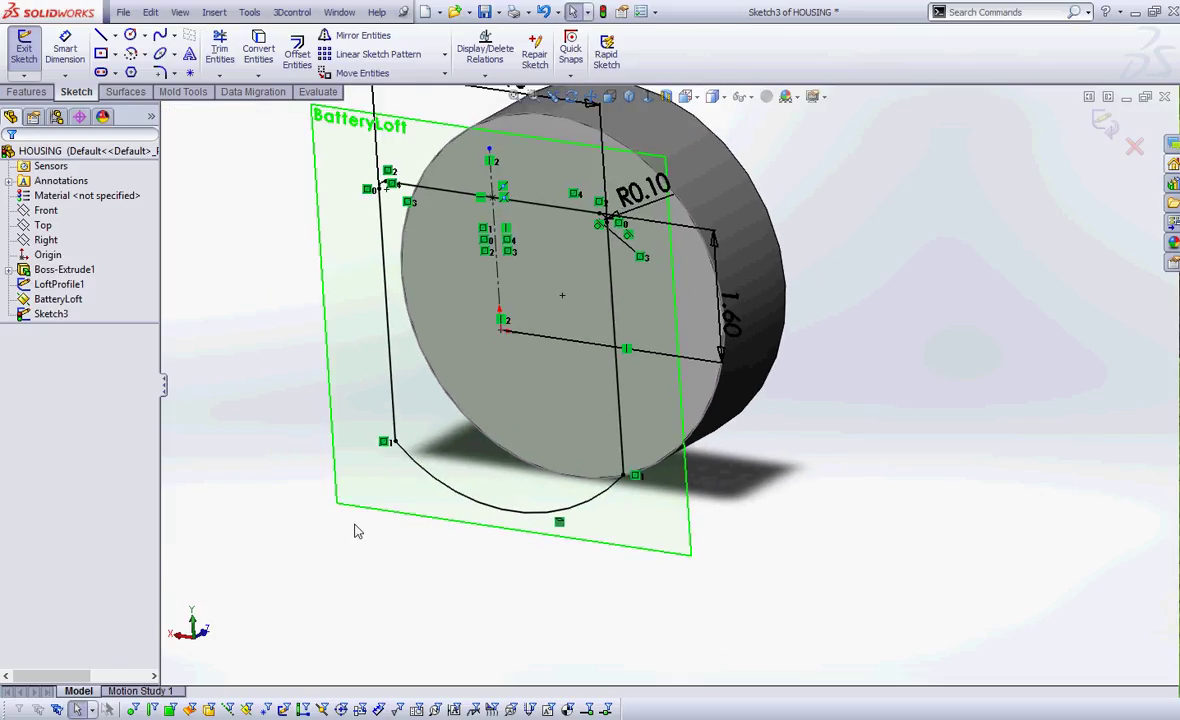
pyautogui.moveTo(350, 535)
pyautogui.mouseDown(button='middle')
pyautogui.moveTo(316, 490)
pyautogui.moveTo(301, 495)
pyautogui.moveTo(308, 516)
pyautogui.mouseUp(button='middle')
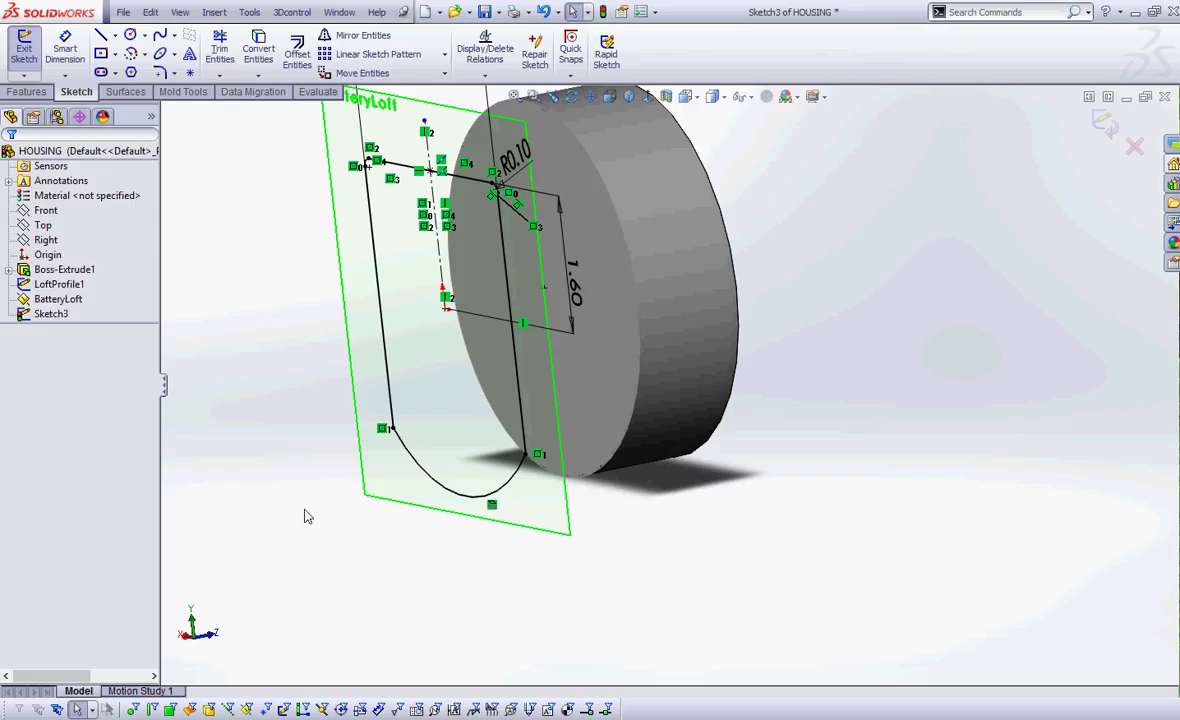
pyautogui.doubleClick(497, 188)
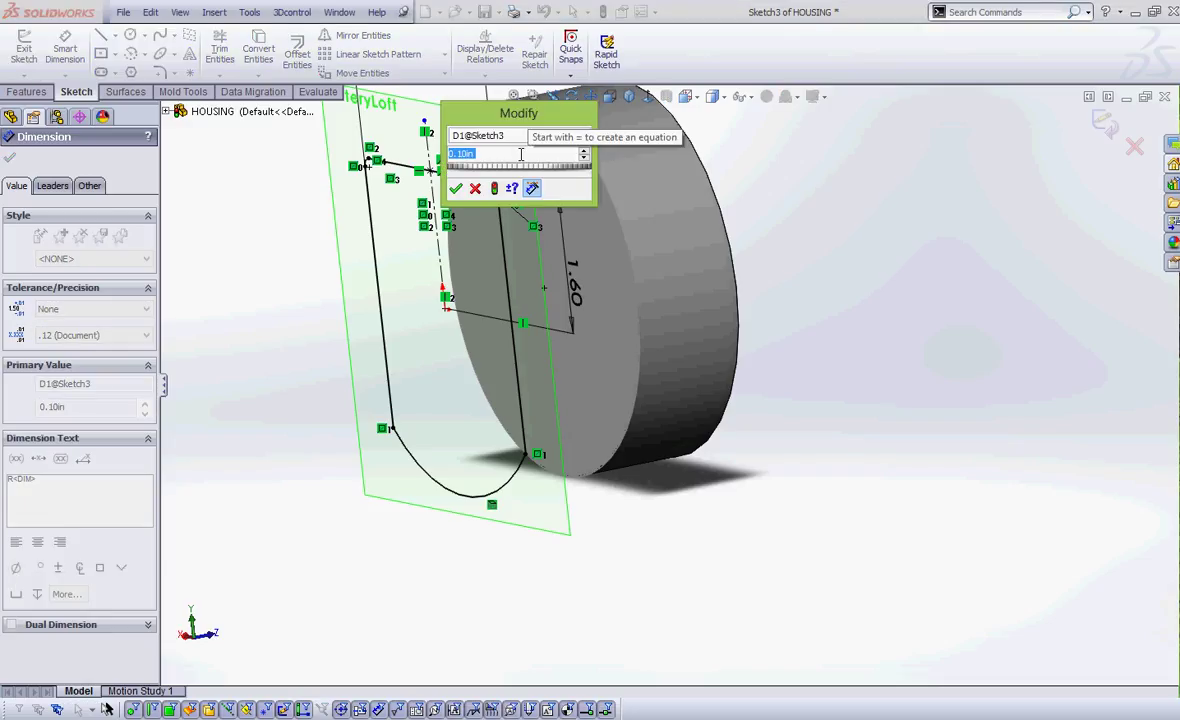
pyautogui.write('.5')
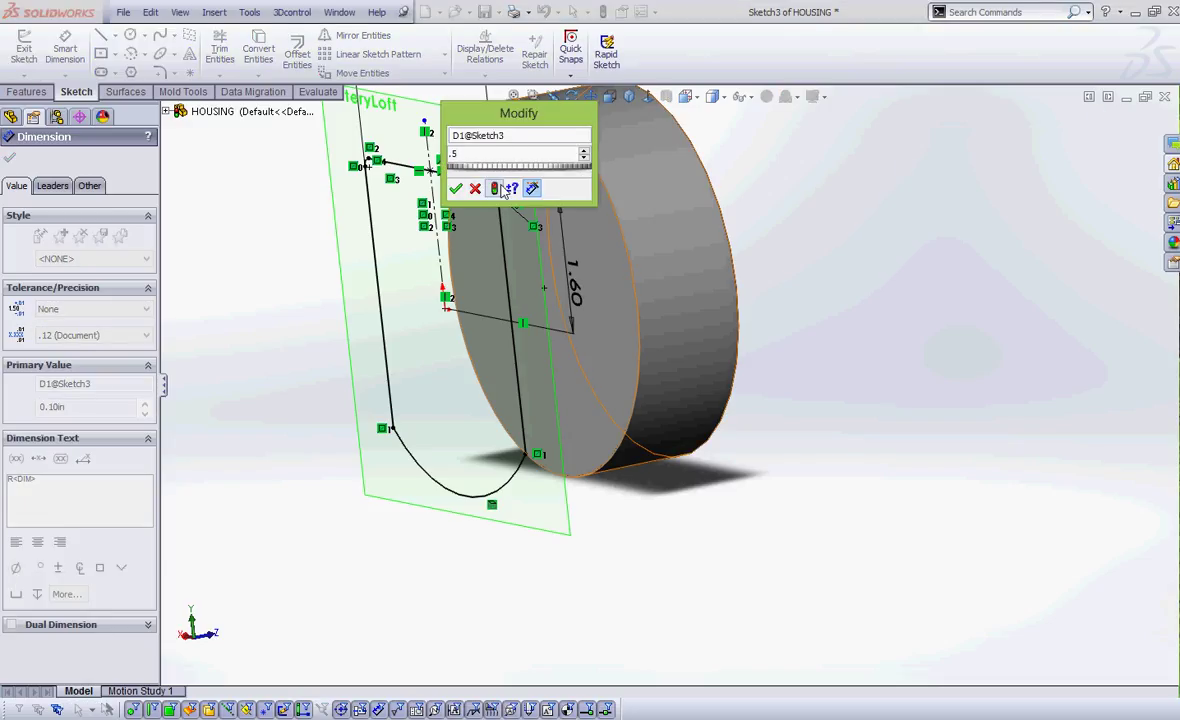
pyautogui.click(456, 189)
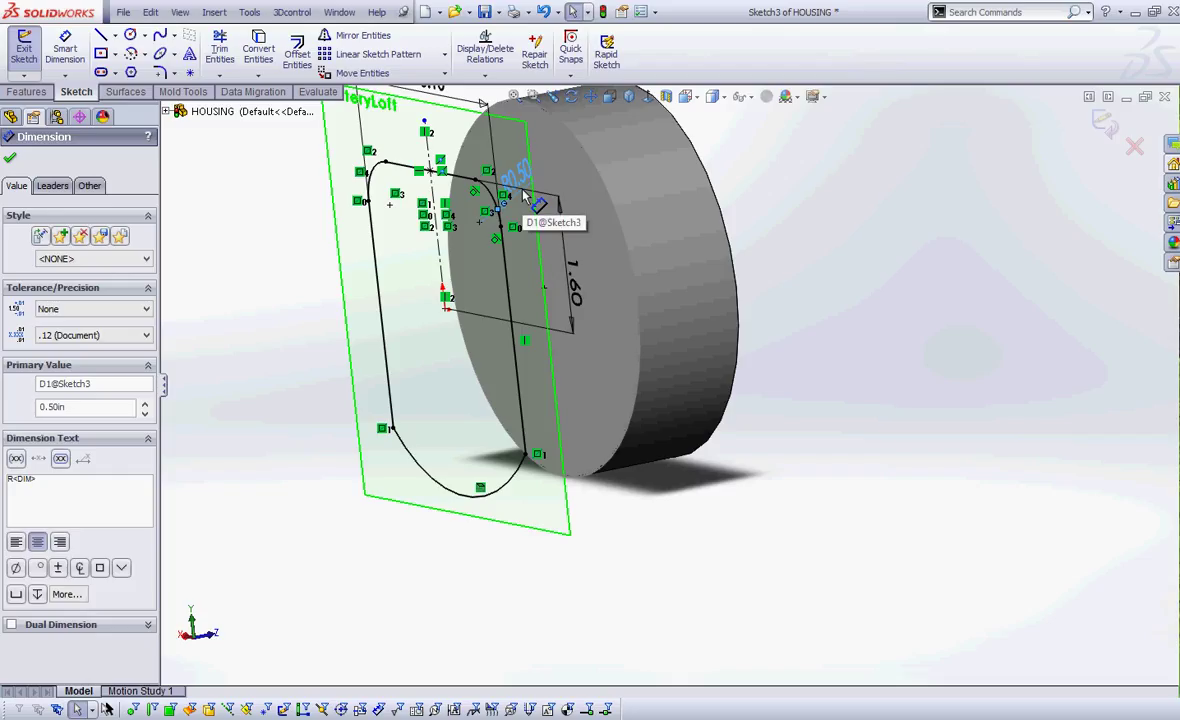
# Add 0.50 in sketch fillets at the two lower corners where the vertical lines meet the bottom arc
pyautogui.click(160, 73)
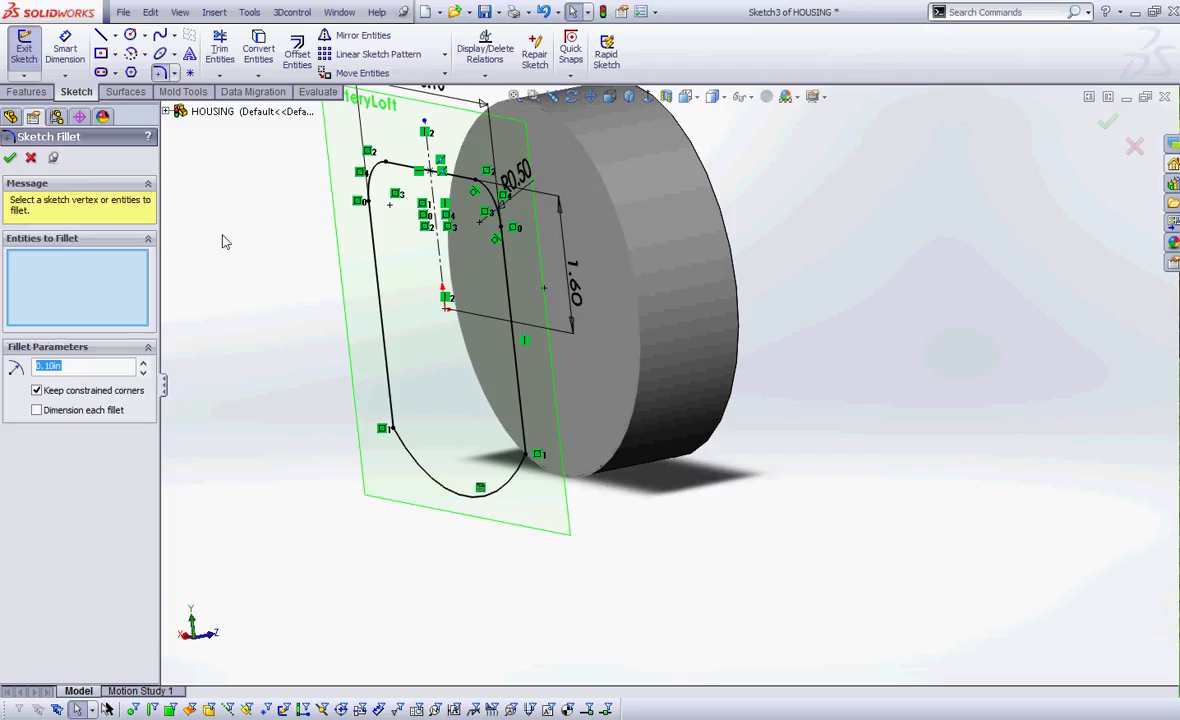
pyautogui.write('.5')
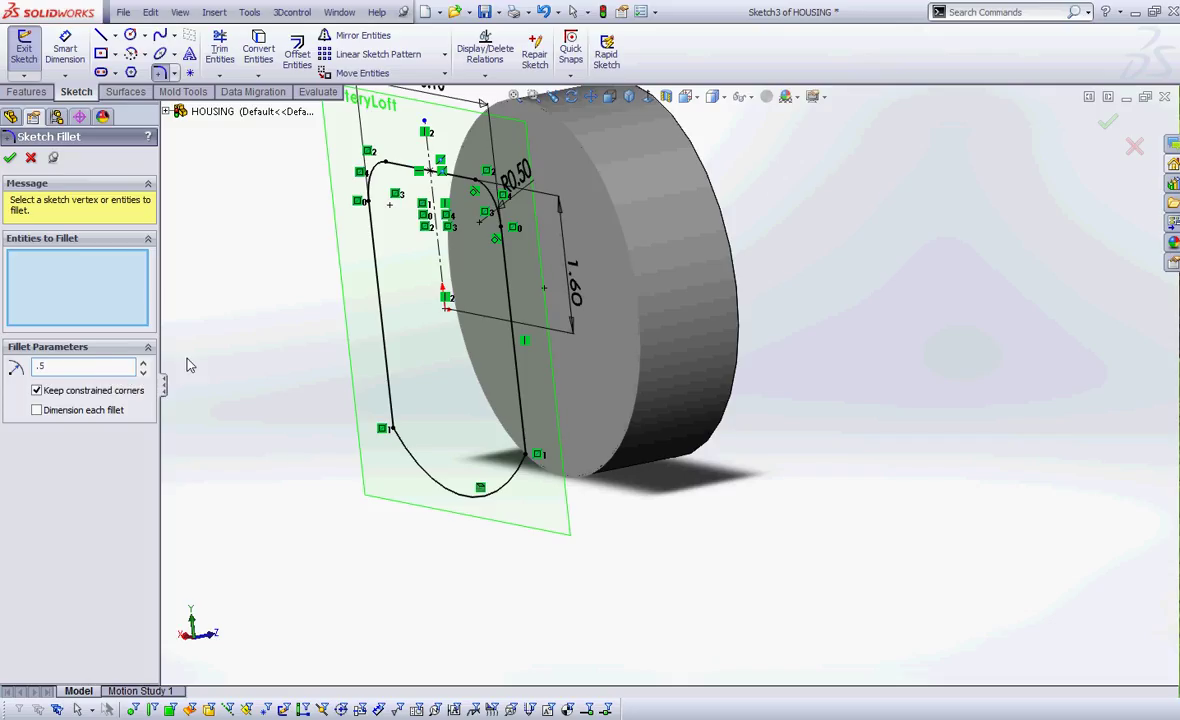
pyautogui.click(394, 428)
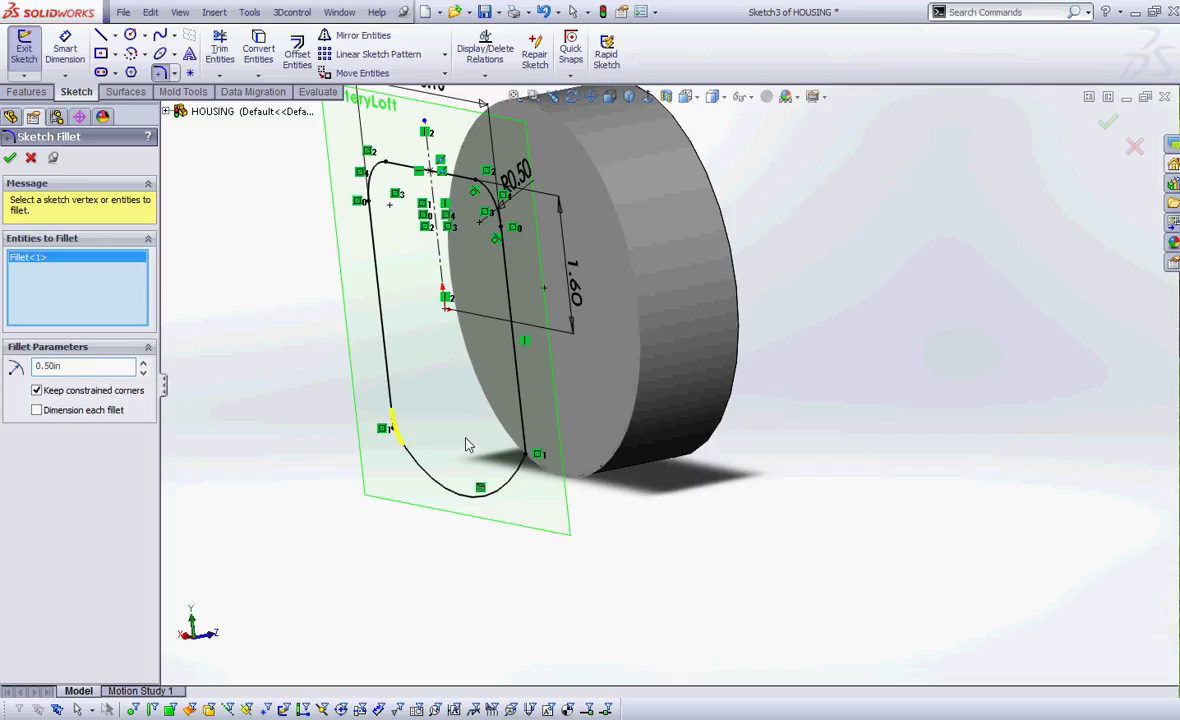
pyautogui.click(525, 457)
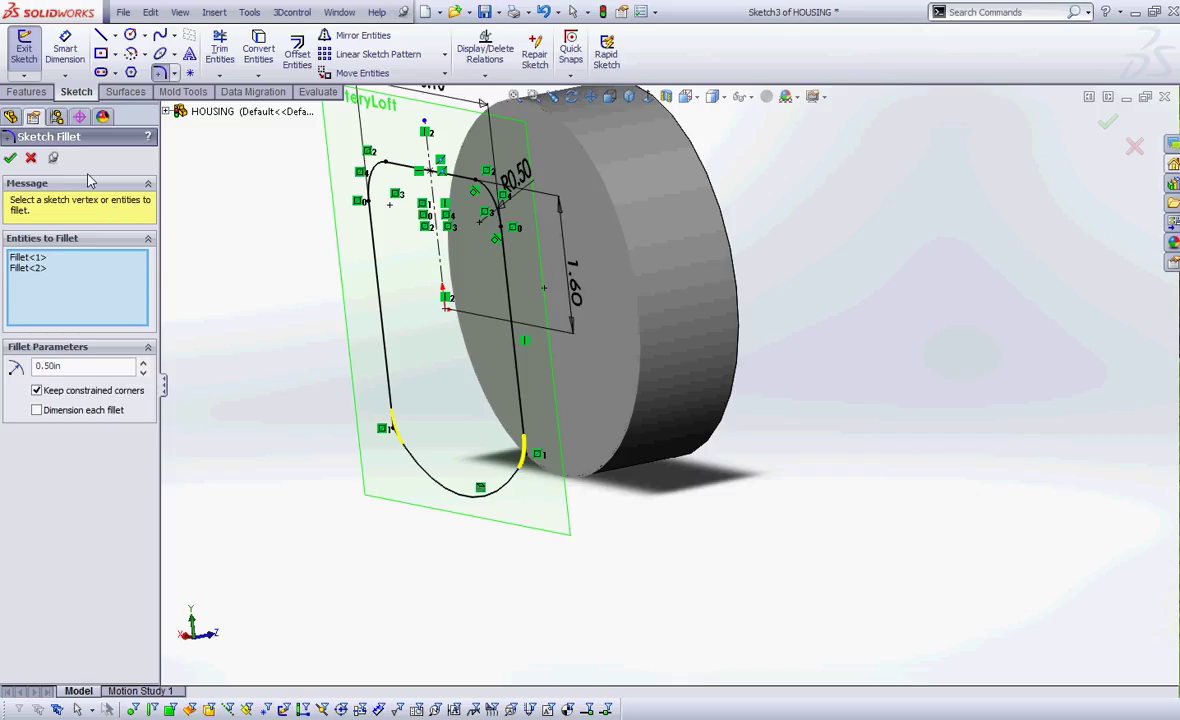
pyautogui.press('Return')
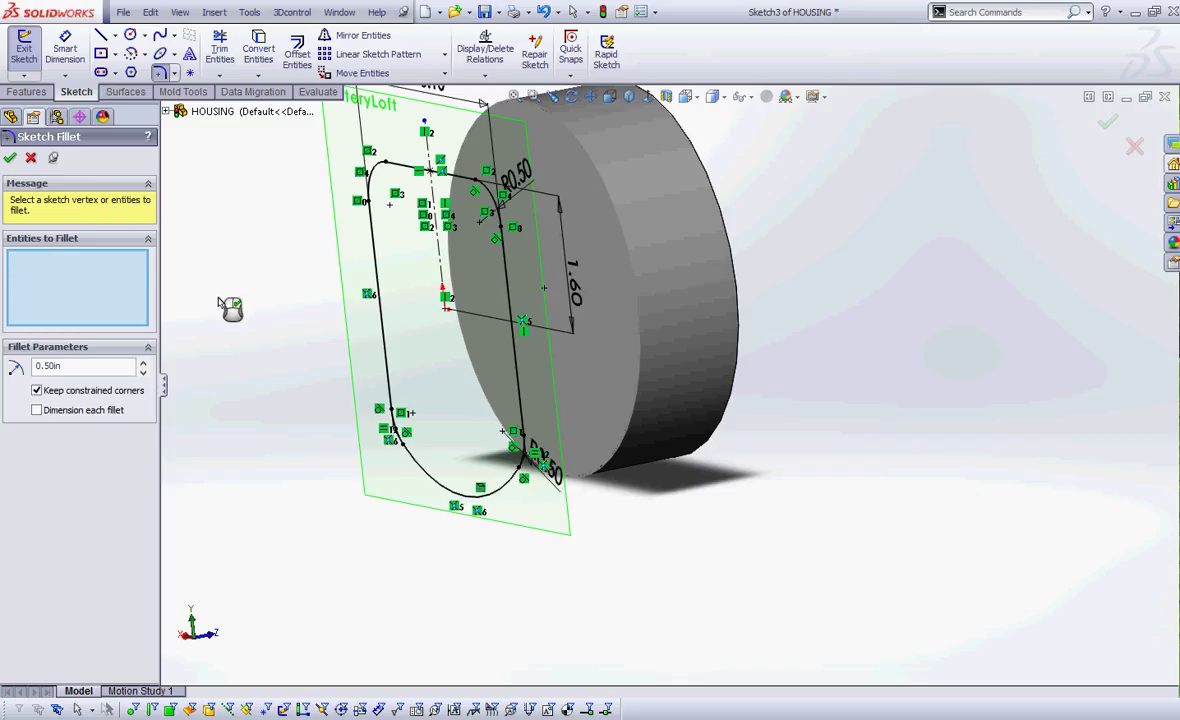
pyautogui.click(31, 158)
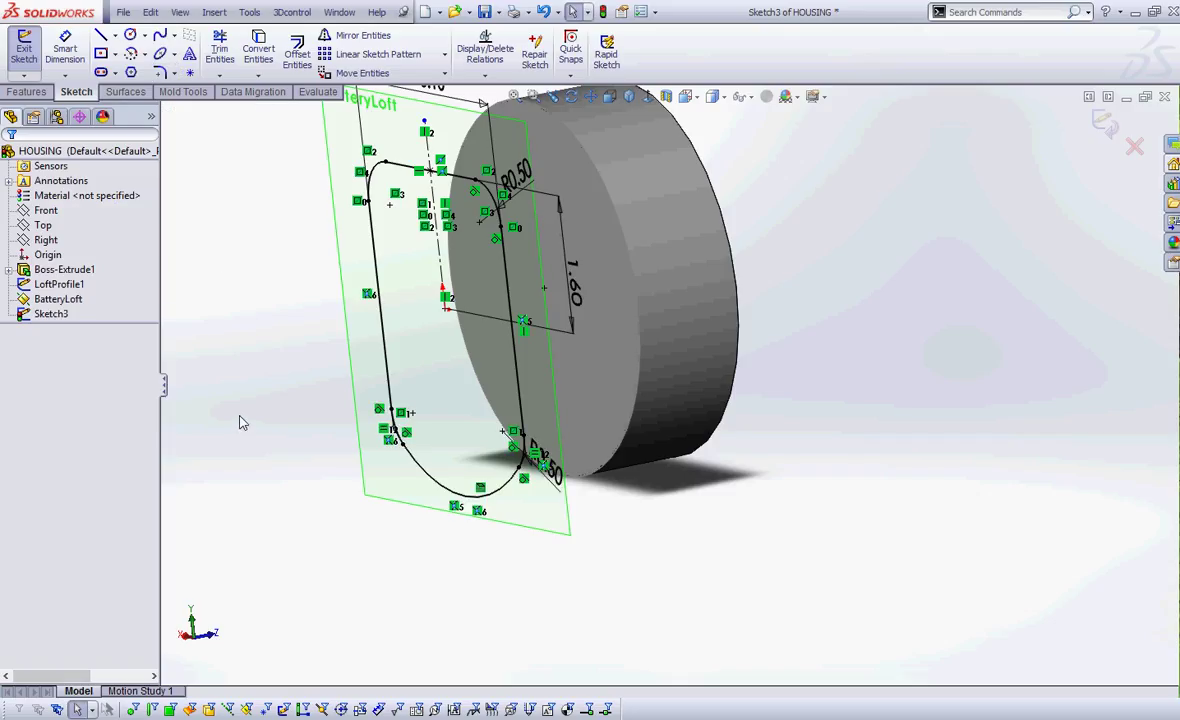
pyautogui.moveTo(240, 422)
pyautogui.mouseDown(button='middle')
pyautogui.moveTo(266, 379)
pyautogui.moveTo(276, 437)
pyautogui.mouseUp(button='middle')
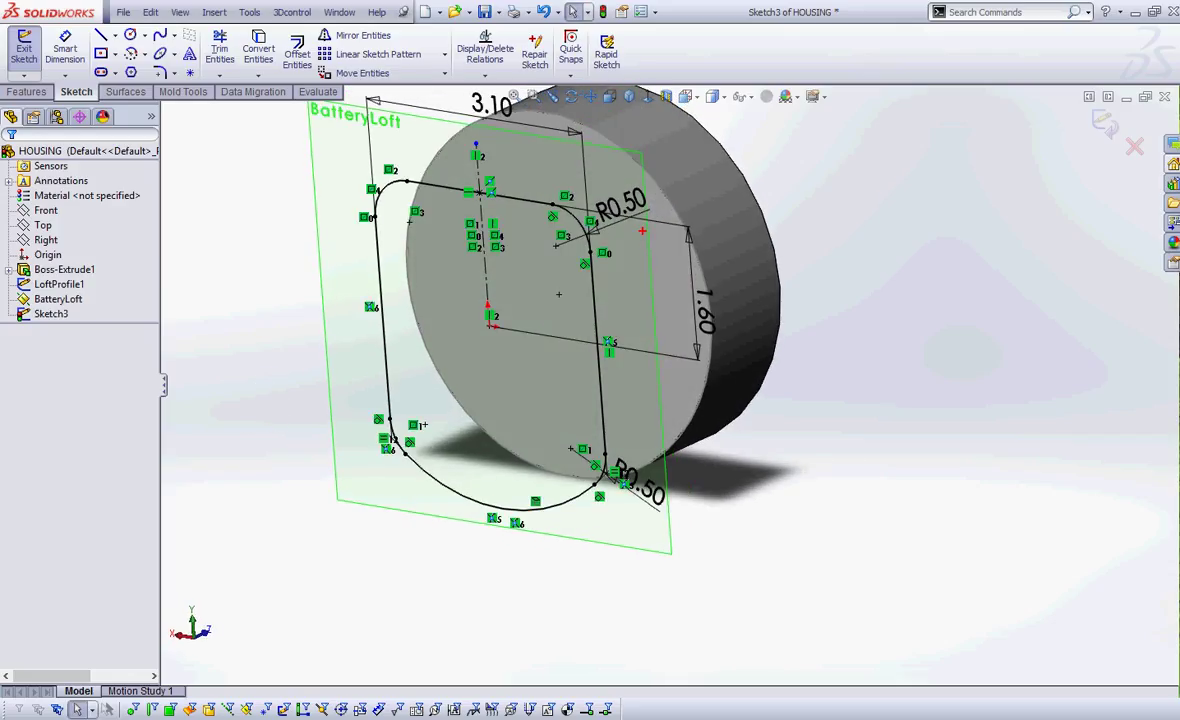
pyautogui.moveTo(662, 180); pyautogui.dragTo(662, 192)
pyautogui.moveTo(662, 468)
pyautogui.mouseDown()
pyautogui.moveTo(628, 530)
pyautogui.moveTo(660, 458)
pyautogui.mouseUp()
pyautogui.moveTo(445, 424)
pyautogui.mouseDown()
pyautogui.moveTo(394, 398)
pyautogui.moveTo(437, 420)
pyautogui.mouseUp()
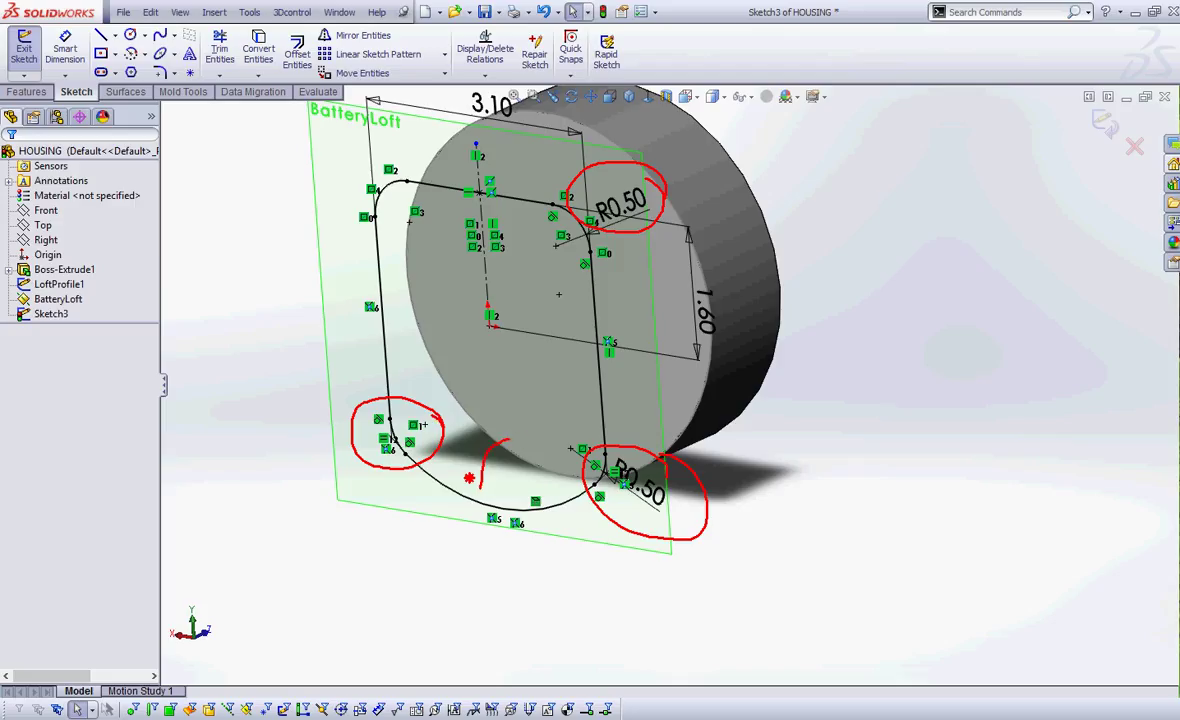
pyautogui.moveTo(507, 440)
pyautogui.mouseDown()
pyautogui.moveTo(478, 484)
pyautogui.moveTo(494, 477)
pyautogui.mouseUp()
pyautogui.moveTo(957, 700)
pyautogui.mouseDown()
pyautogui.moveTo(921, 695)
pyautogui.moveTo(957, 700)
pyautogui.mouseUp()
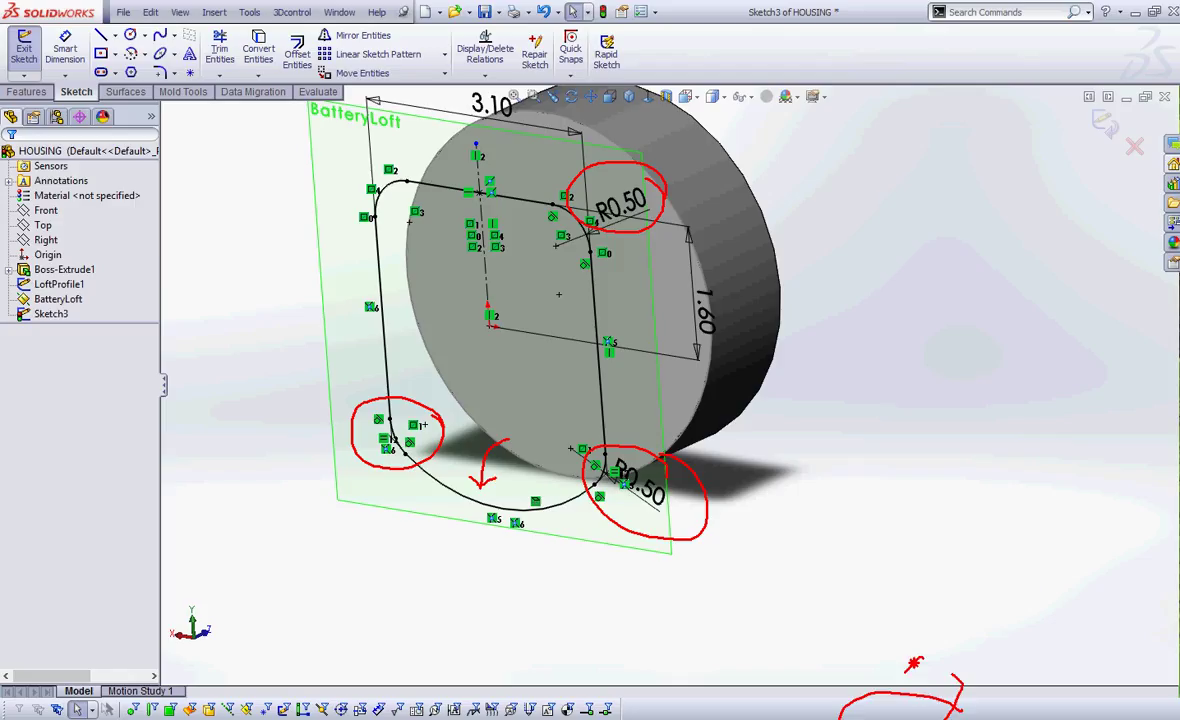
pyautogui.moveTo(920, 657)
pyautogui.mouseDown()
pyautogui.moveTo(900, 698)
pyautogui.moveTo(958, 690)
pyautogui.moveTo(912, 708)
pyautogui.mouseUp()
pyautogui.press('Escape')
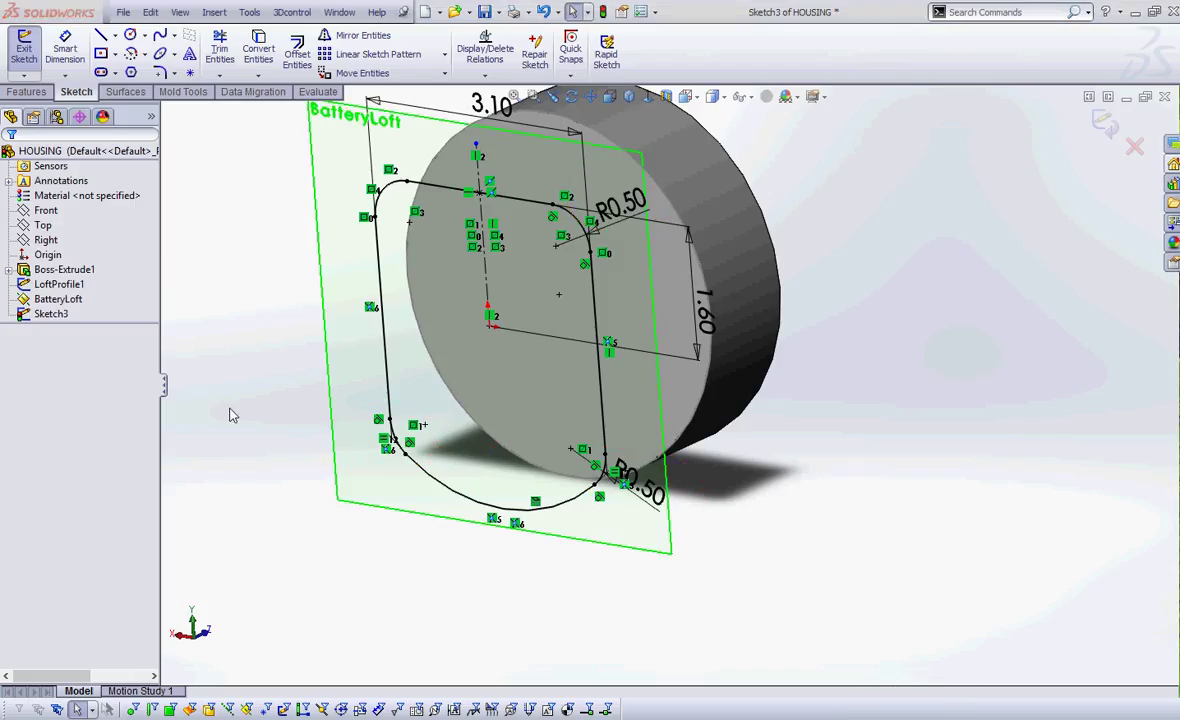
# Exit the battery profile sketch and hide the BatteryLoft plane
pyautogui.click(25, 55)
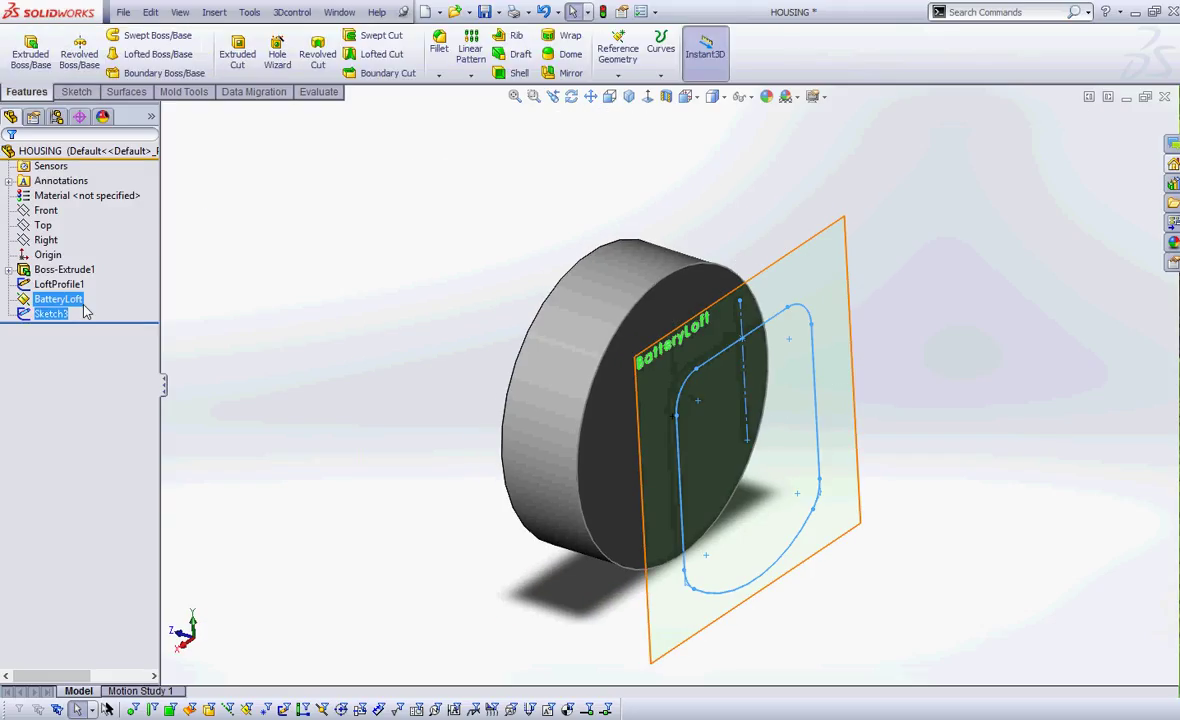
pyautogui.rightClick(64, 299)
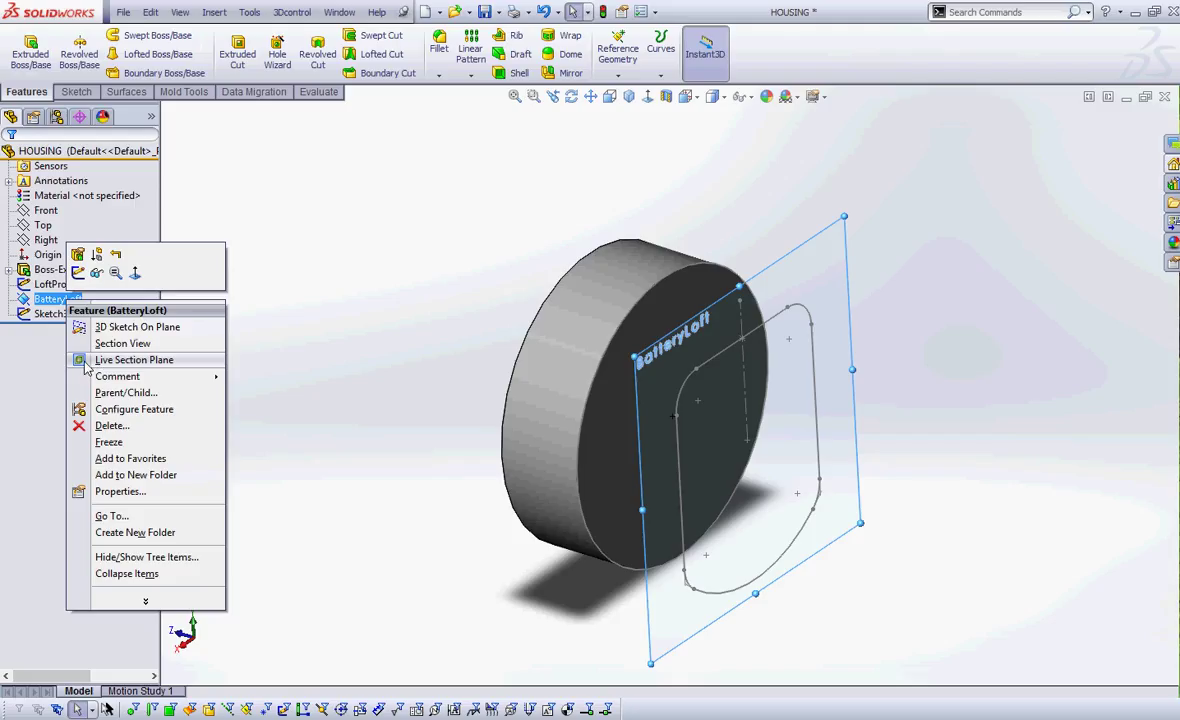
pyautogui.click(95, 256)
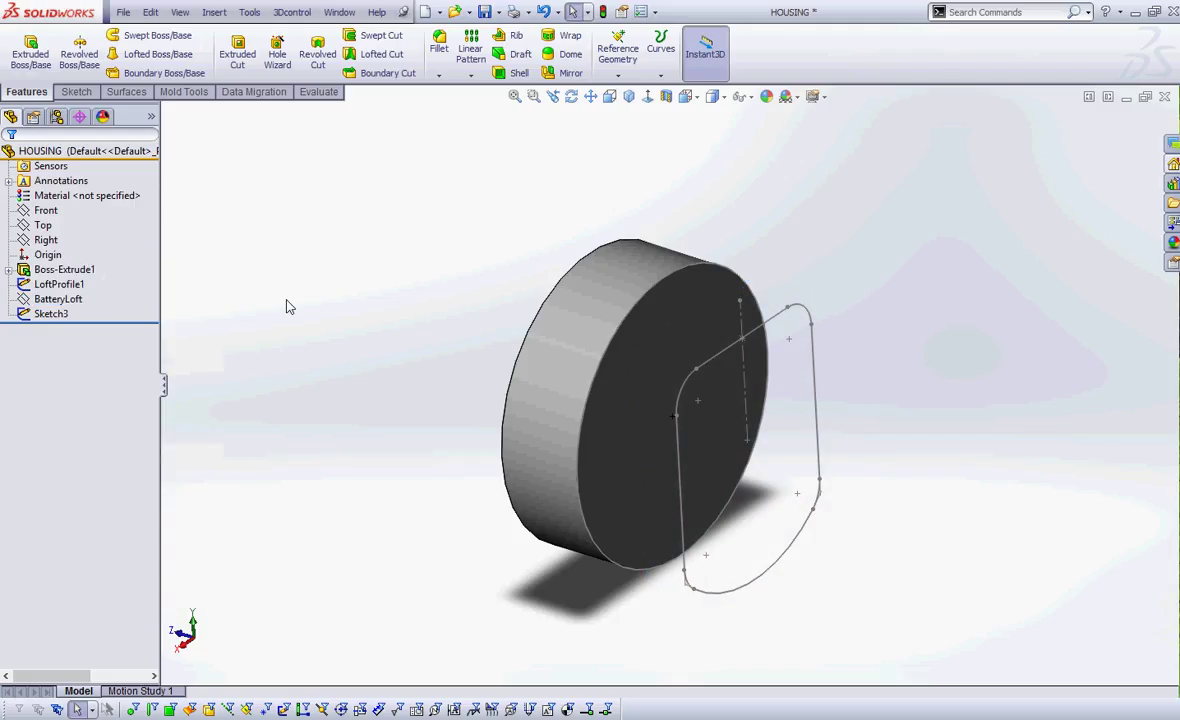
# Rename the battery profile sketch LoftProfile2 and save the part
pyautogui.click(52, 315)
pyautogui.click(53, 316)
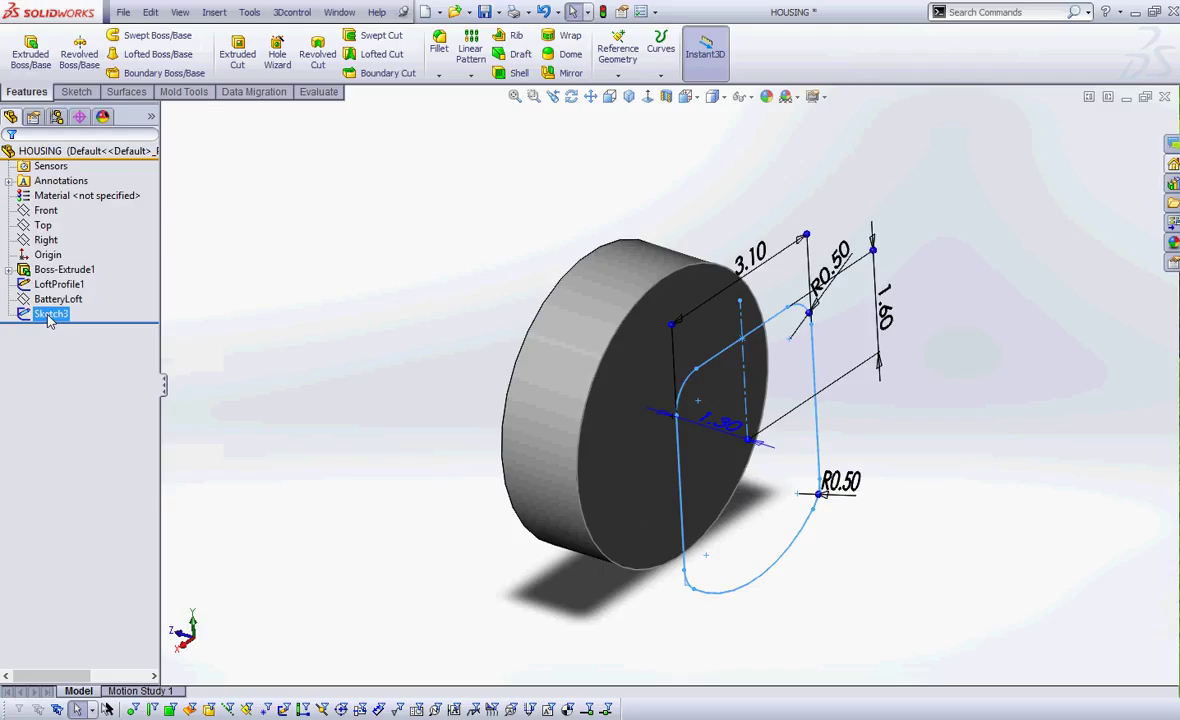
pyautogui.write('Loft')
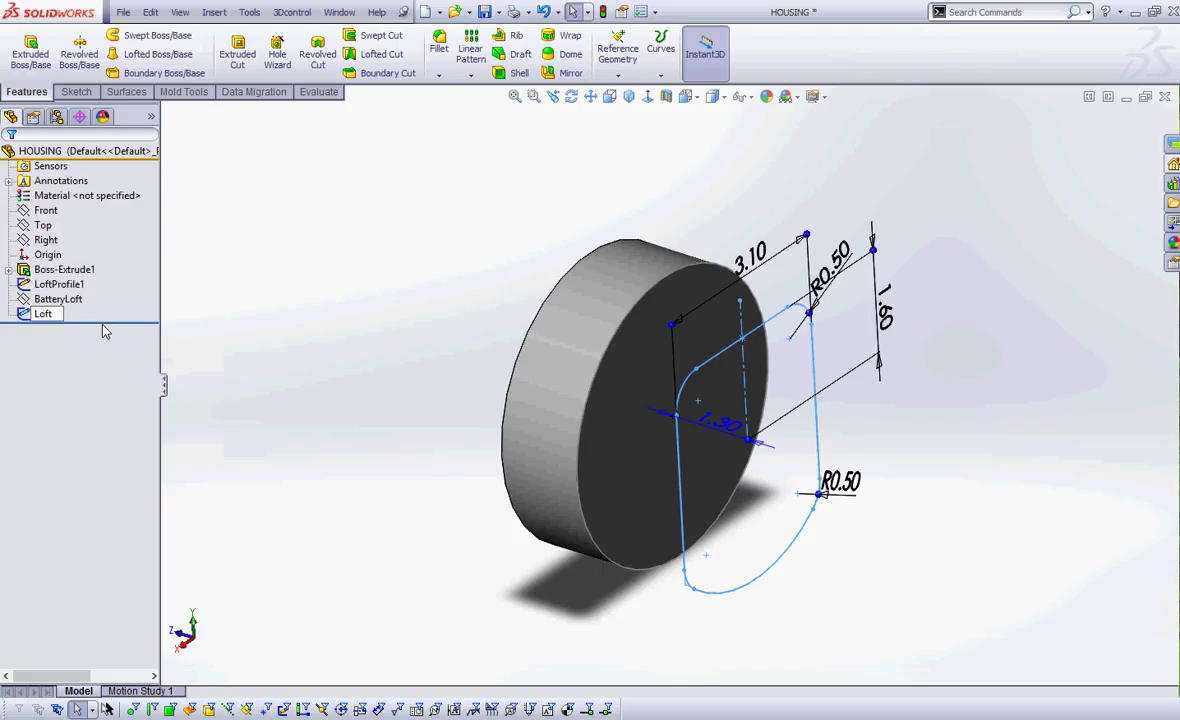
pyautogui.write('Profile2')
pyautogui.press('Return')
pyautogui.click(335, 258)
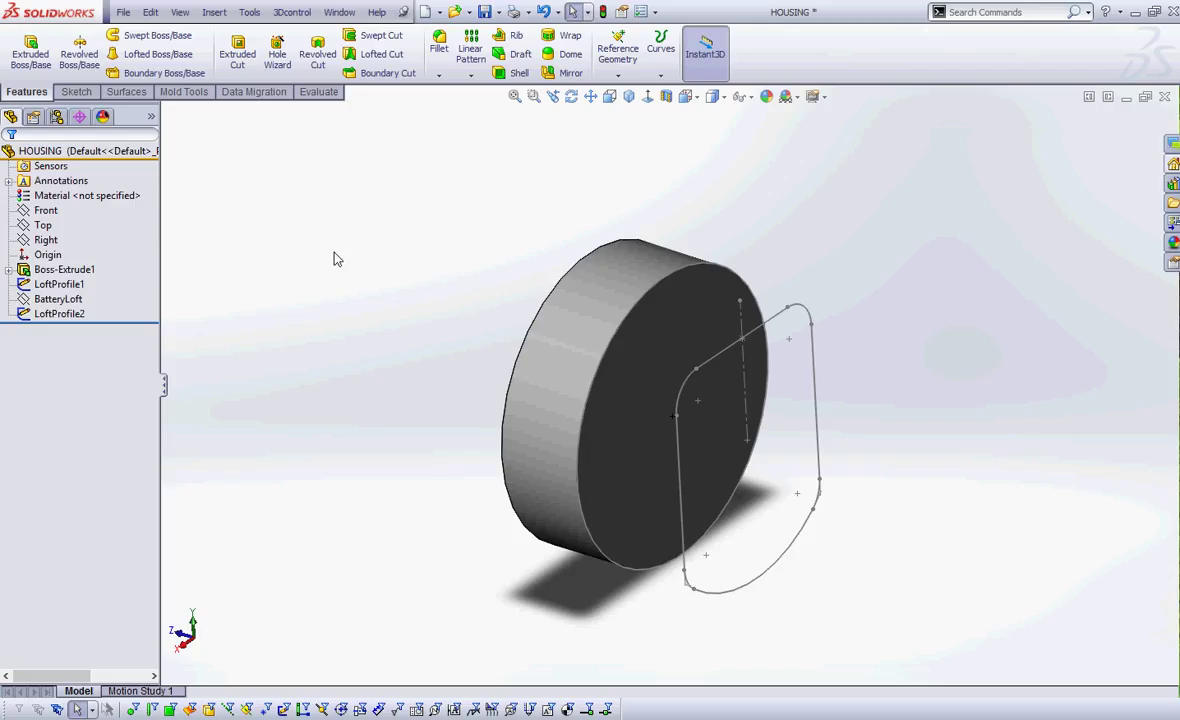
pyautogui.click(484, 11)
pyautogui.moveTo(88, 287)
pyautogui.mouseDown()
pyautogui.moveTo(117, 285)
pyautogui.moveTo(89, 287)
pyautogui.moveTo(104, 294)
pyautogui.mouseUp()
pyautogui.moveTo(522, 270)
pyautogui.mouseDown()
pyautogui.moveTo(624, 273)
pyautogui.moveTo(631, 301)
pyautogui.moveTo(607, 304)
pyautogui.mouseUp()
pyautogui.moveTo(96, 317)
pyautogui.mouseDown()
pyautogui.moveTo(125, 317)
pyautogui.moveTo(96, 316)
pyautogui.moveTo(110, 322)
pyautogui.mouseUp()
pyautogui.moveTo(921, 331)
pyautogui.mouseDown()
pyautogui.moveTo(870, 373)
pyautogui.moveTo(822, 383)
pyautogui.moveTo(860, 394)
pyautogui.mouseUp()
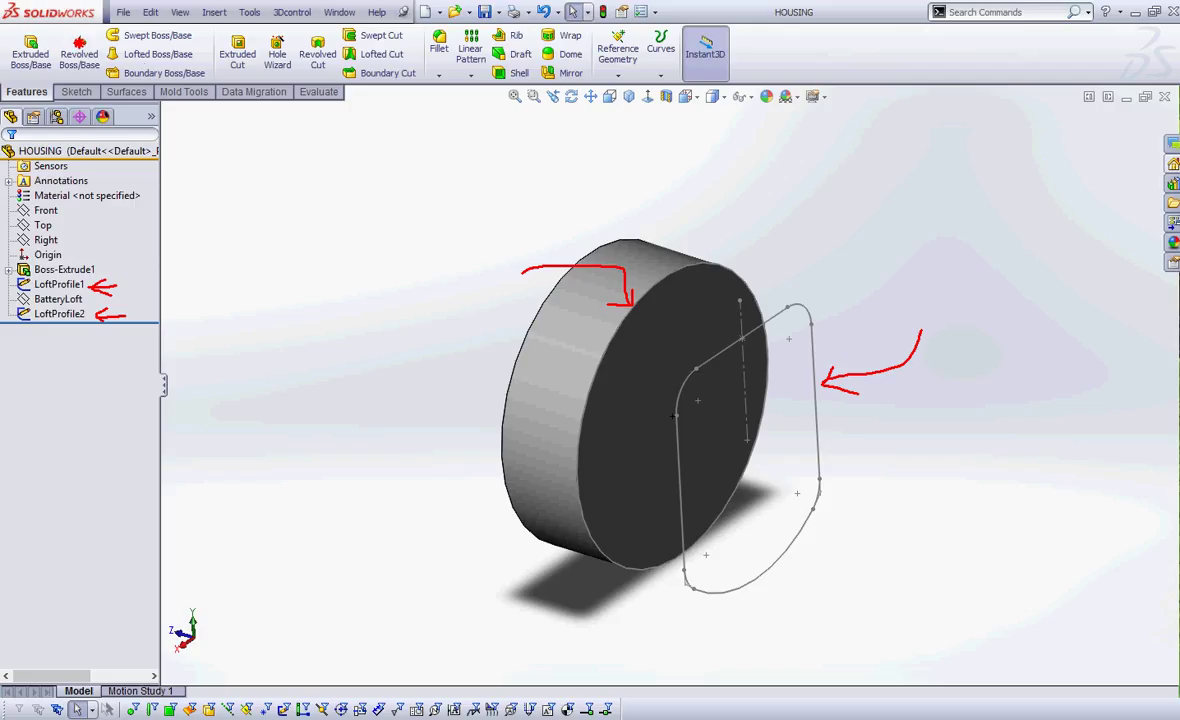
pyautogui.moveTo(79, 42)
pyautogui.mouseDown()
pyautogui.moveTo(190, 65)
pyautogui.moveTo(105, 62)
pyautogui.mouseUp()
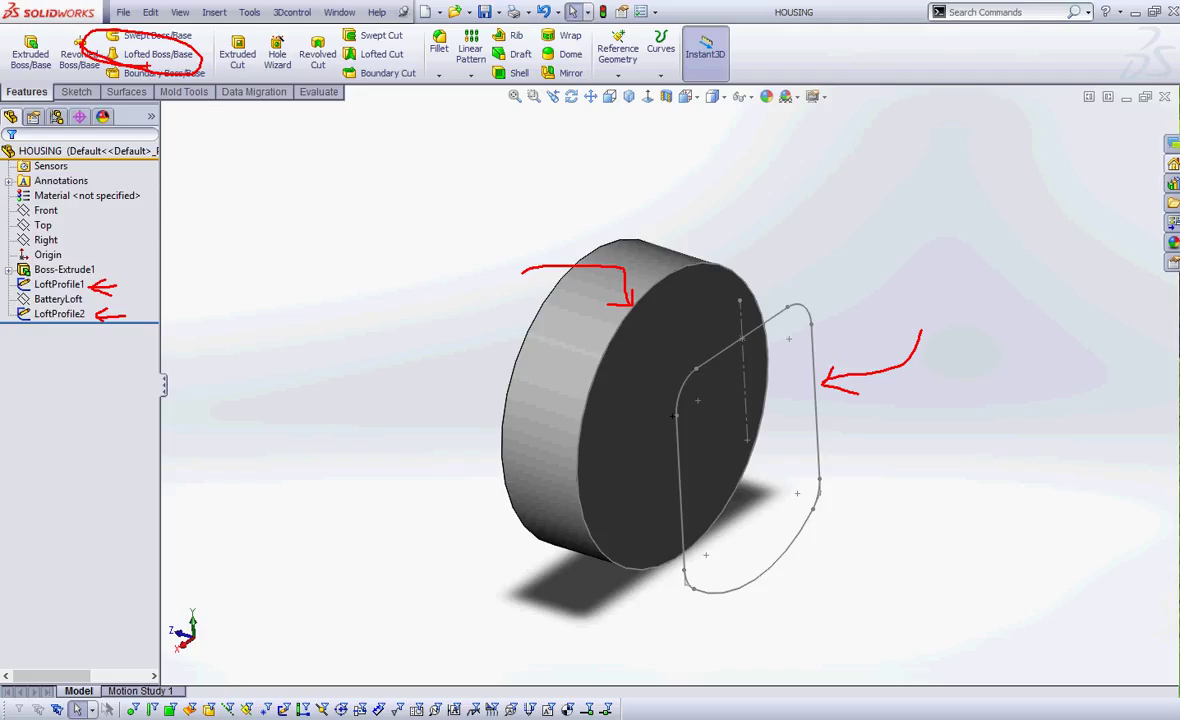
pyautogui.press('Escape')
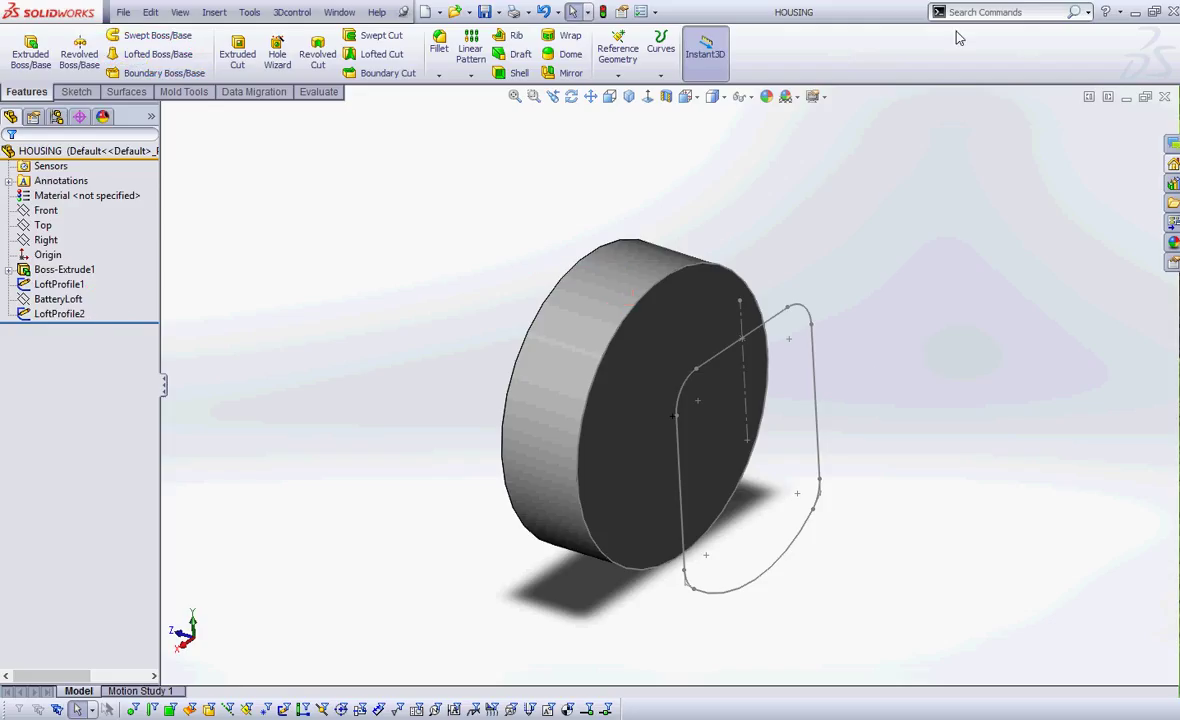
pyautogui.click(648, 99)
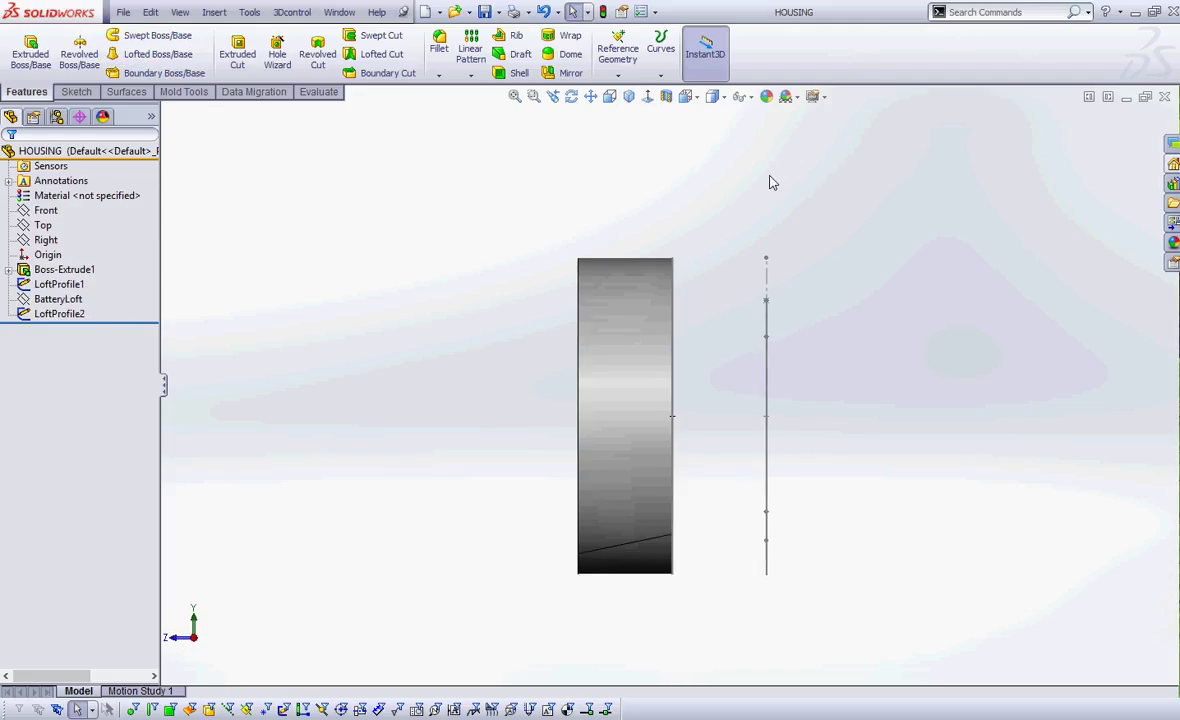
pyautogui.hotkey('ctrl', '1')
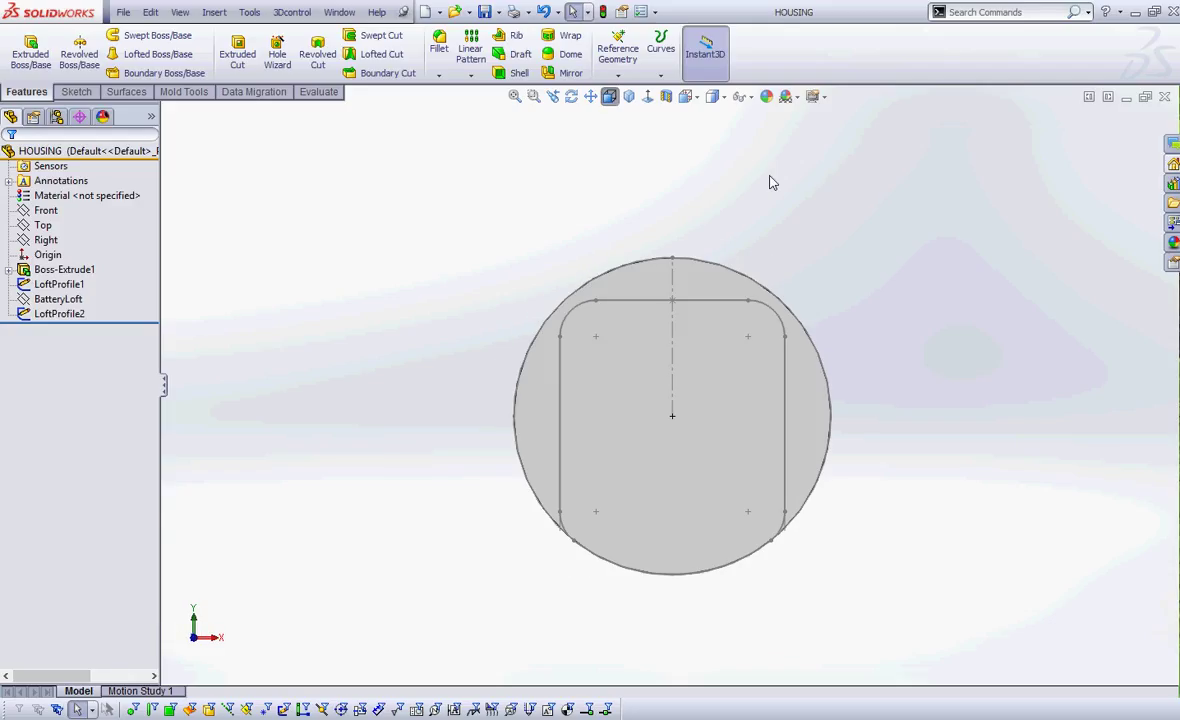
pyautogui.press('Left')
pyautogui.press('Left')
pyautogui.hotkey('ctrl', '2')
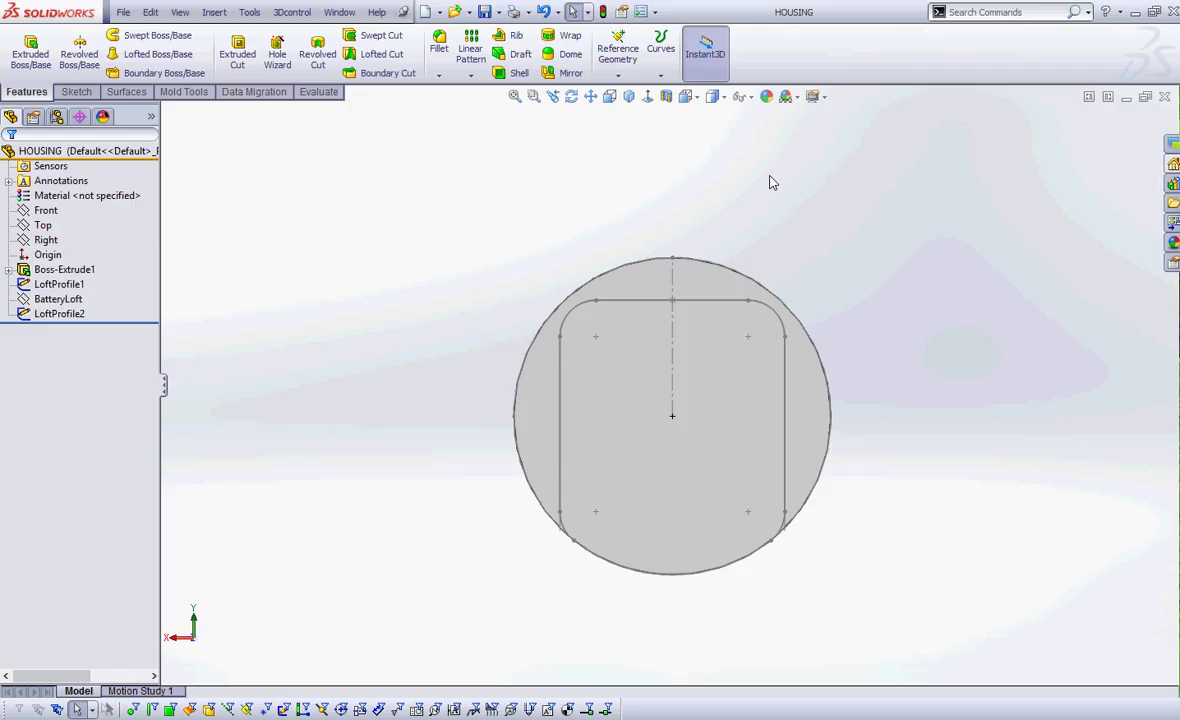
# Create a lofted boss between the LoftProfile1 and LoftProfile2 sketches with the results merged, and save the part
pyautogui.hotkey('ctrl', '7')
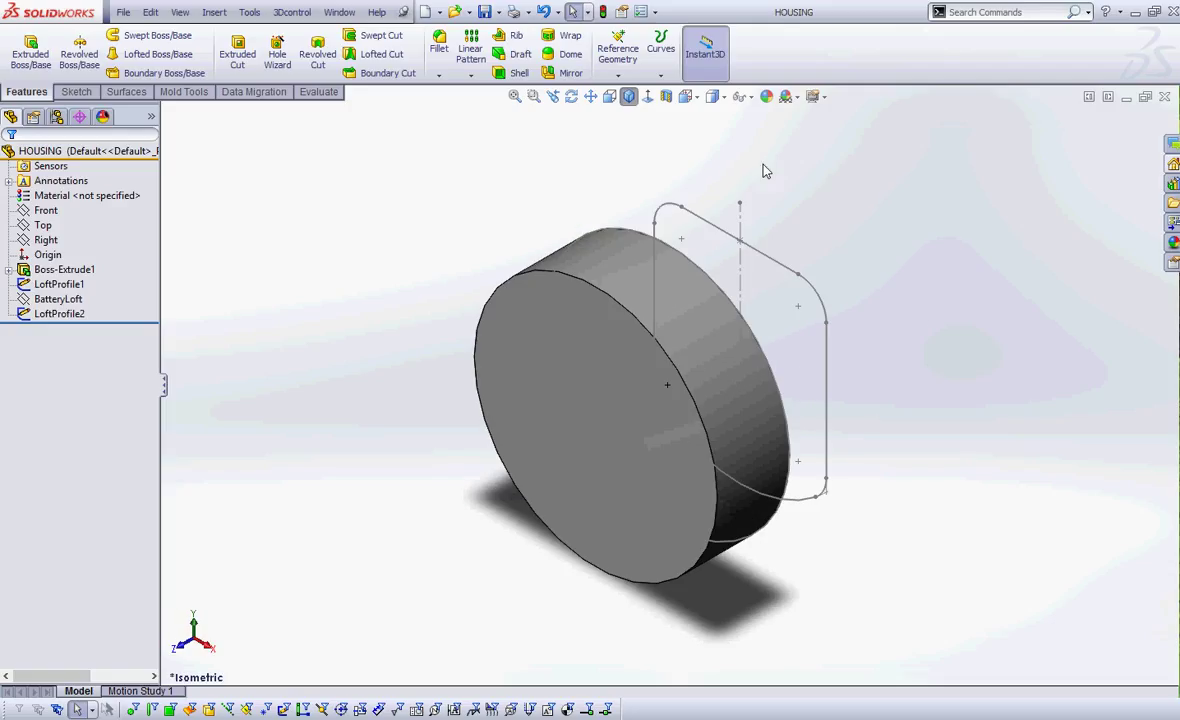
pyautogui.moveTo(912, 386); pyautogui.dragTo(670, 487, button='middle')
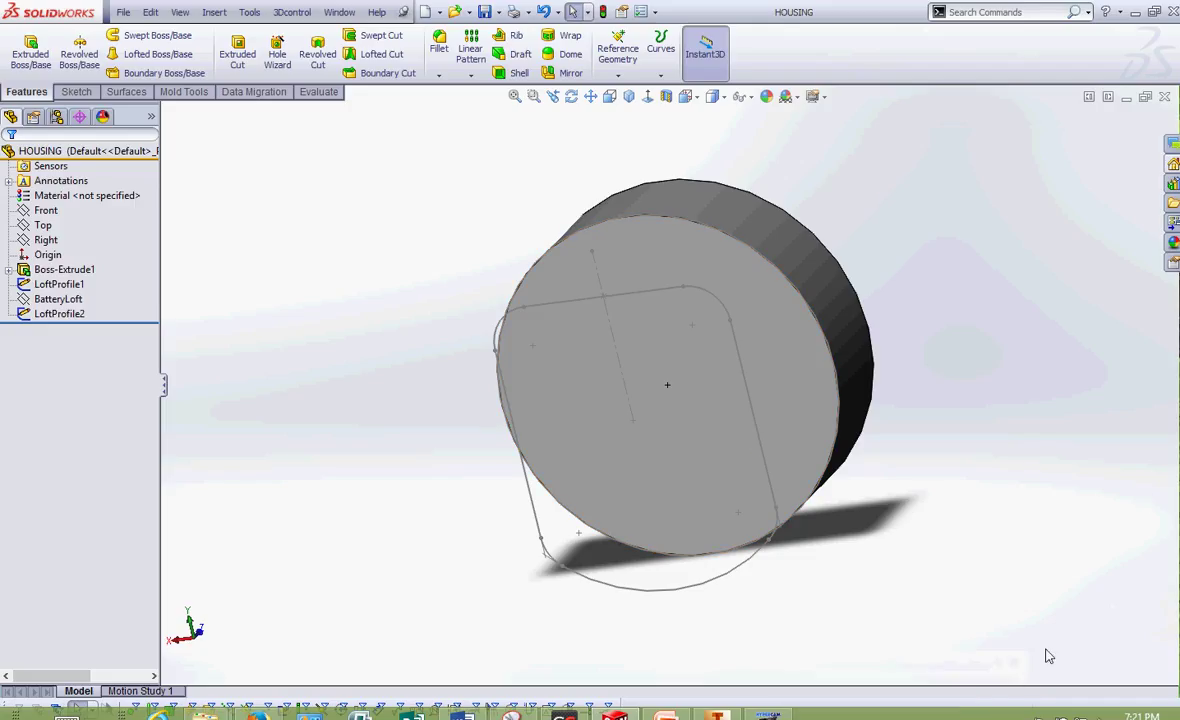
pyautogui.click(125, 54)
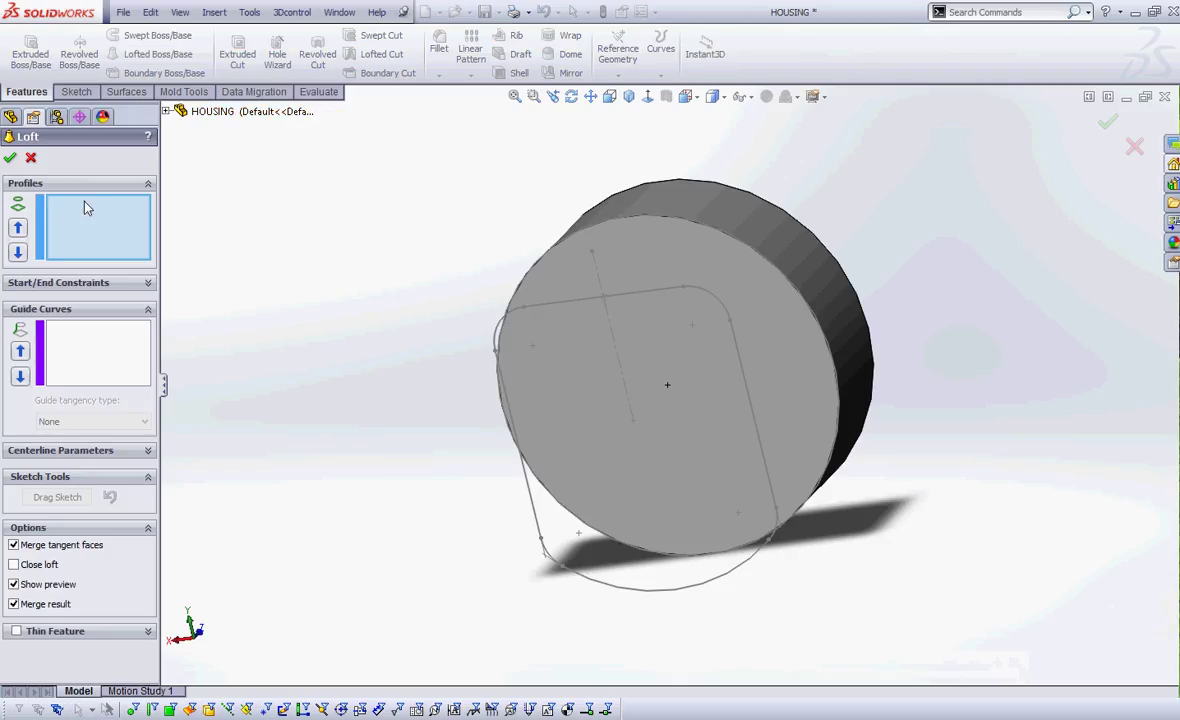
pyautogui.moveTo(145, 165)
pyautogui.mouseDown()
pyautogui.moveTo(142, 152)
pyautogui.moveTo(13, 150)
pyautogui.moveTo(170, 210)
pyautogui.moveTo(110, 150)
pyautogui.moveTo(46, 183)
pyautogui.moveTo(62, 191)
pyautogui.mouseUp()
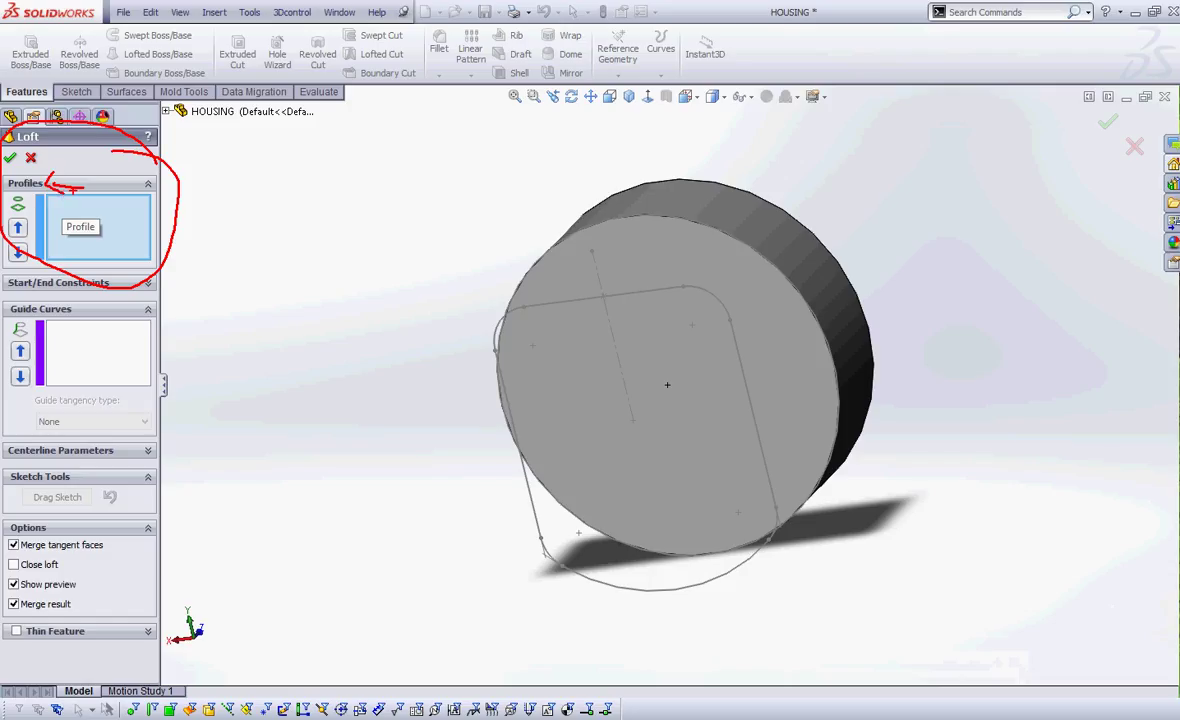
pyautogui.press('Escape')
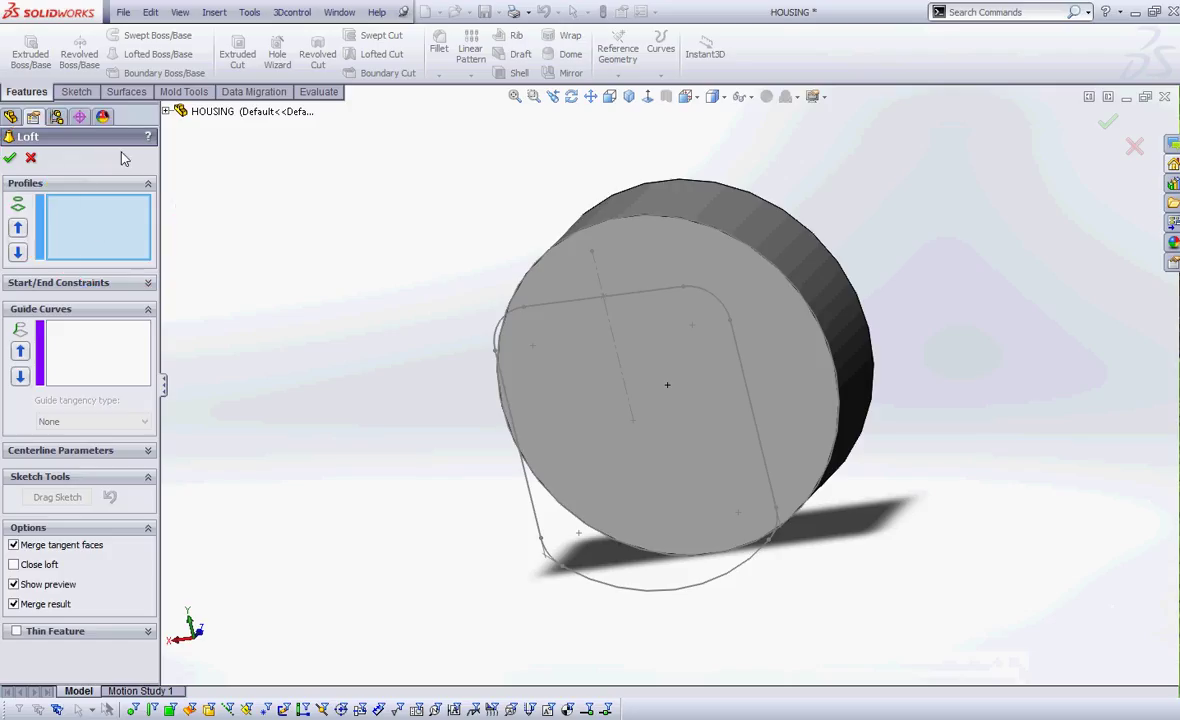
pyautogui.click(166, 111)
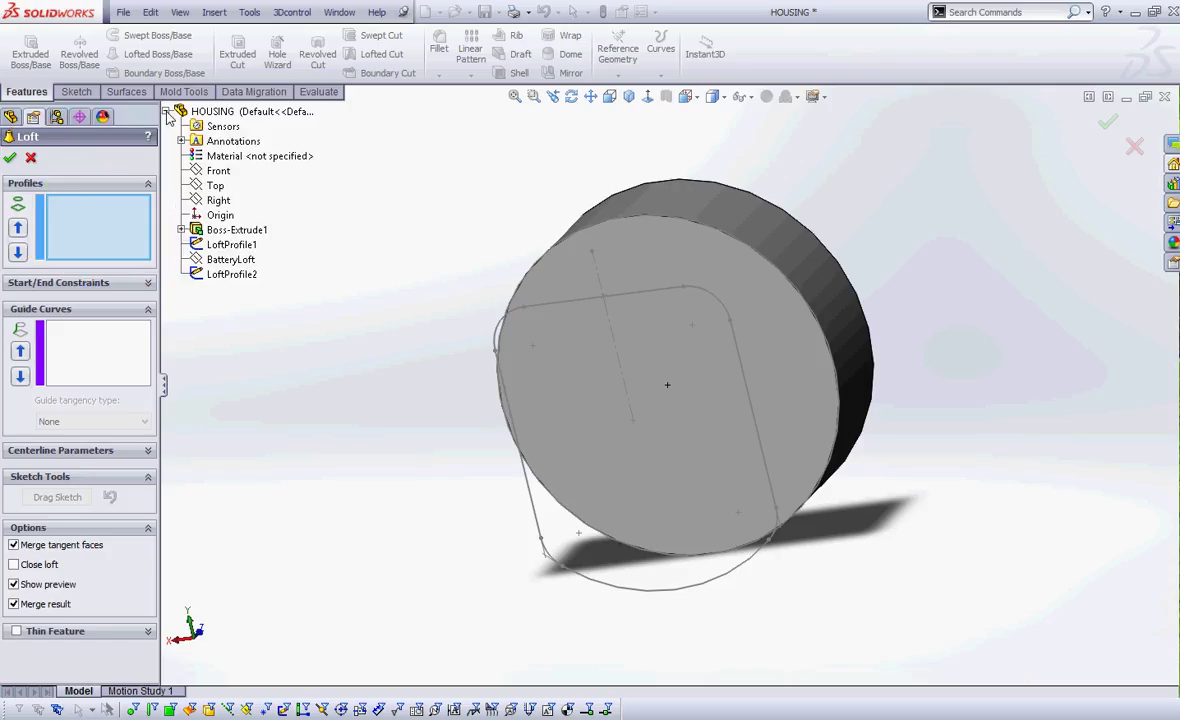
pyautogui.click(232, 246)
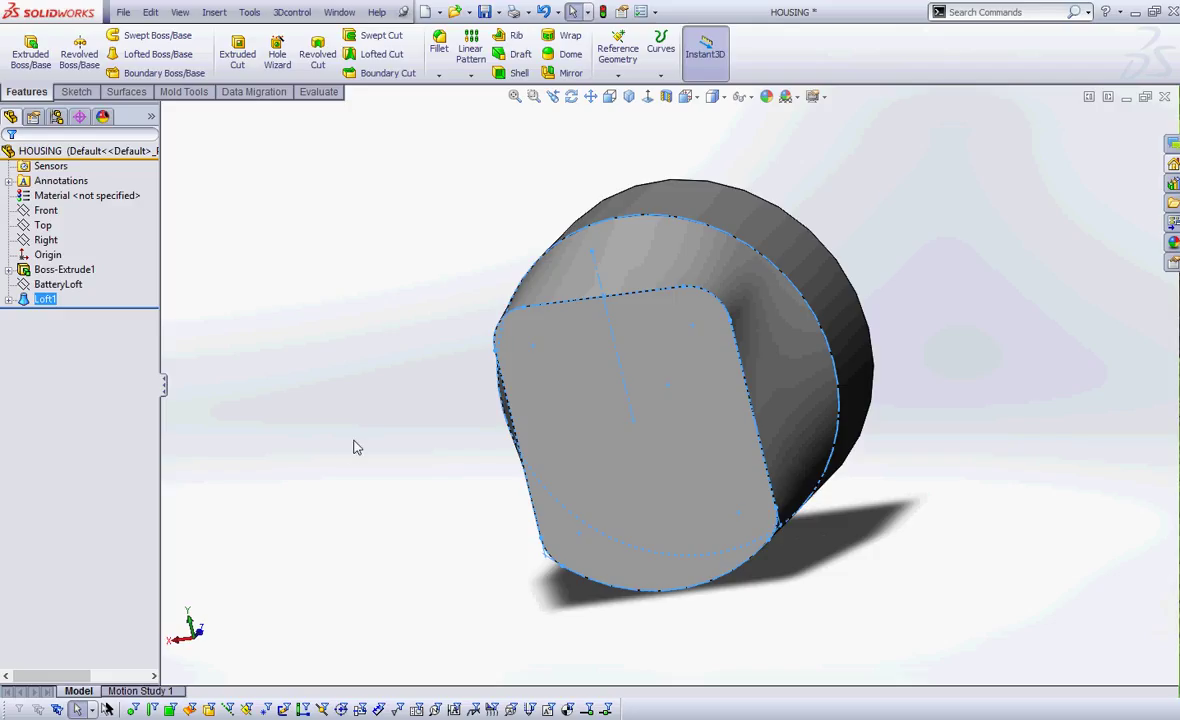
pyautogui.press('f')
pyautogui.hotkey('ctrl', '7')
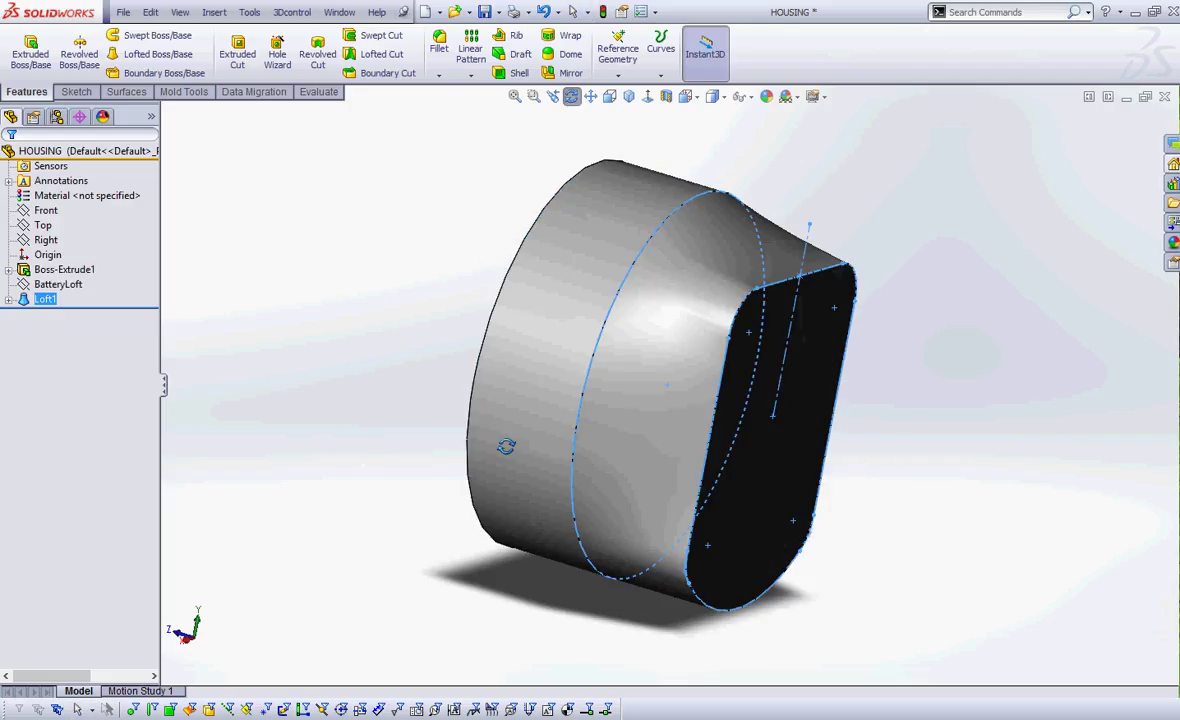
pyautogui.click(483, 12)
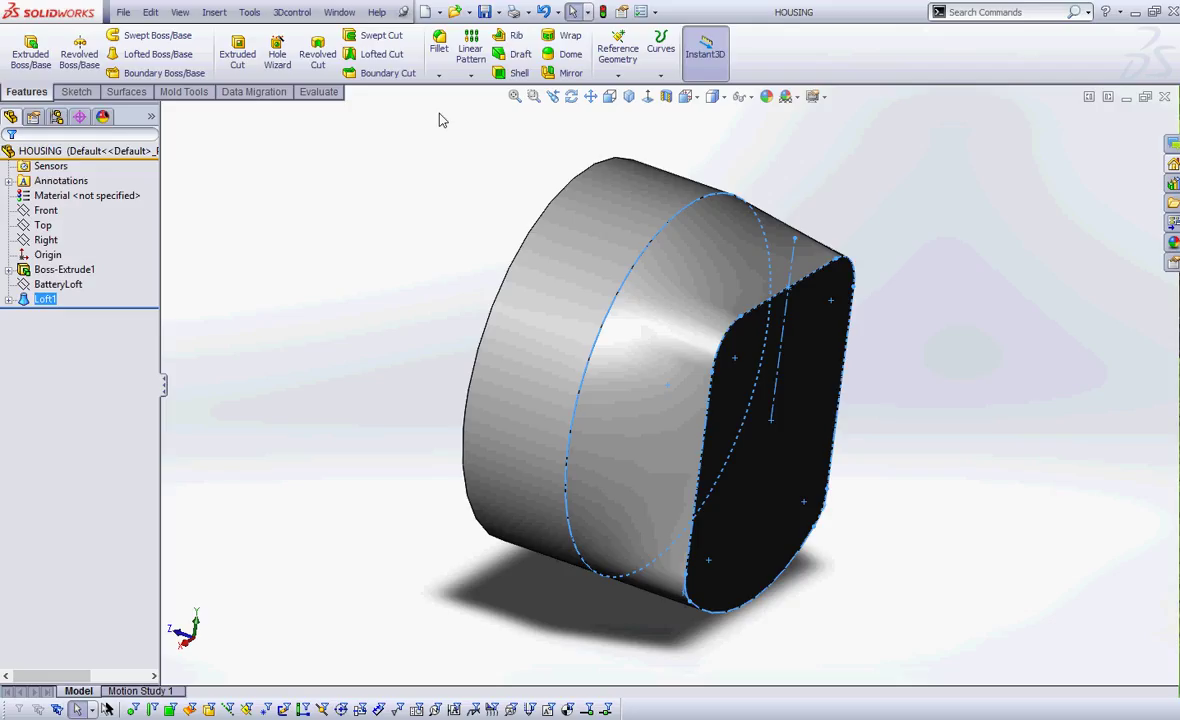
pyautogui.click(927, 353)
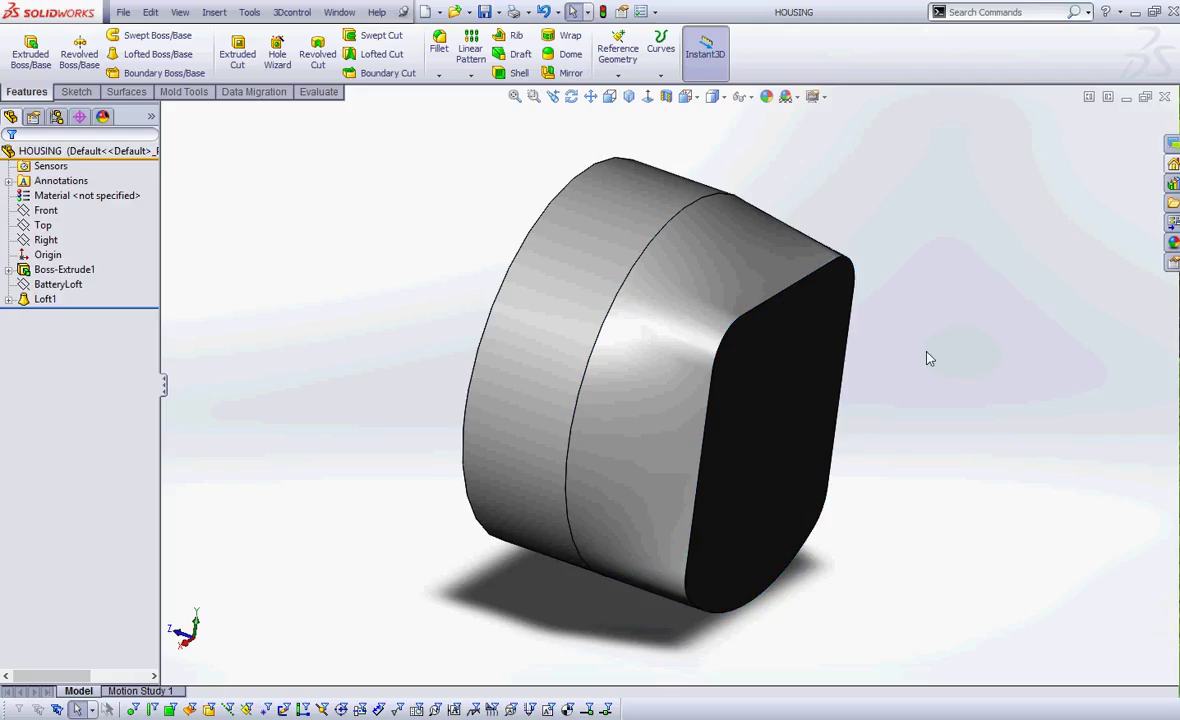
# Open a sketch on the loft's flat end face and convert the face's outline into sketch entities
pyautogui.click(806, 383)
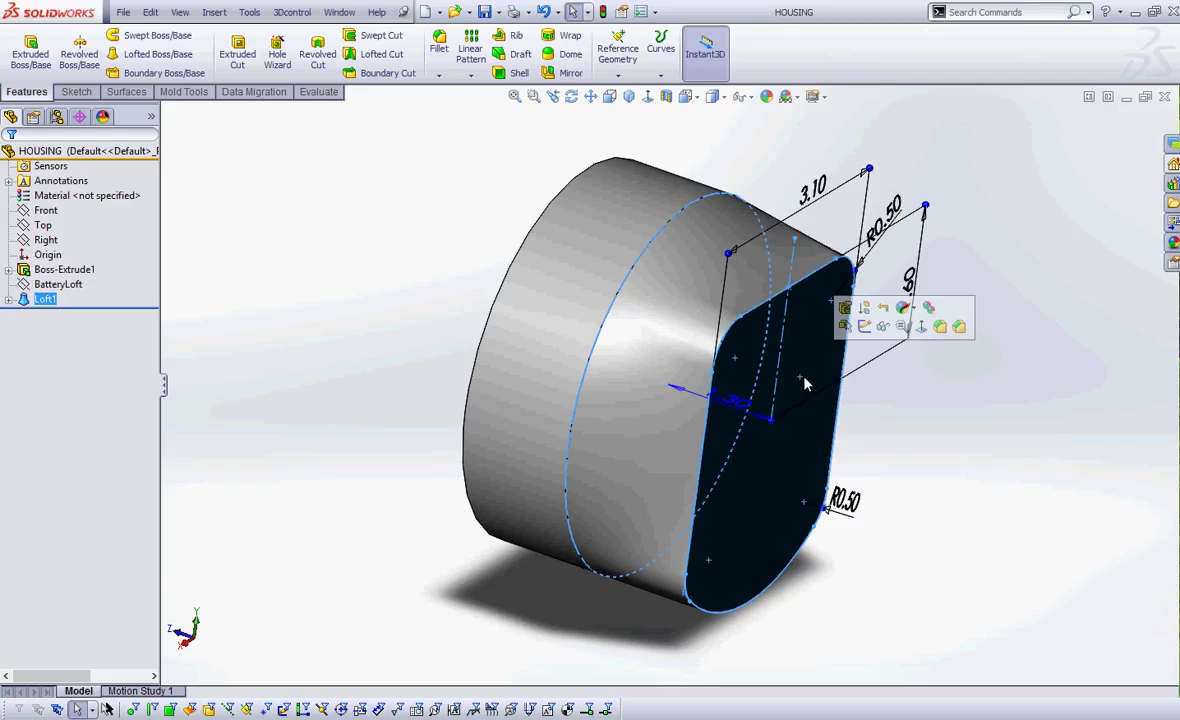
pyautogui.click(865, 327)
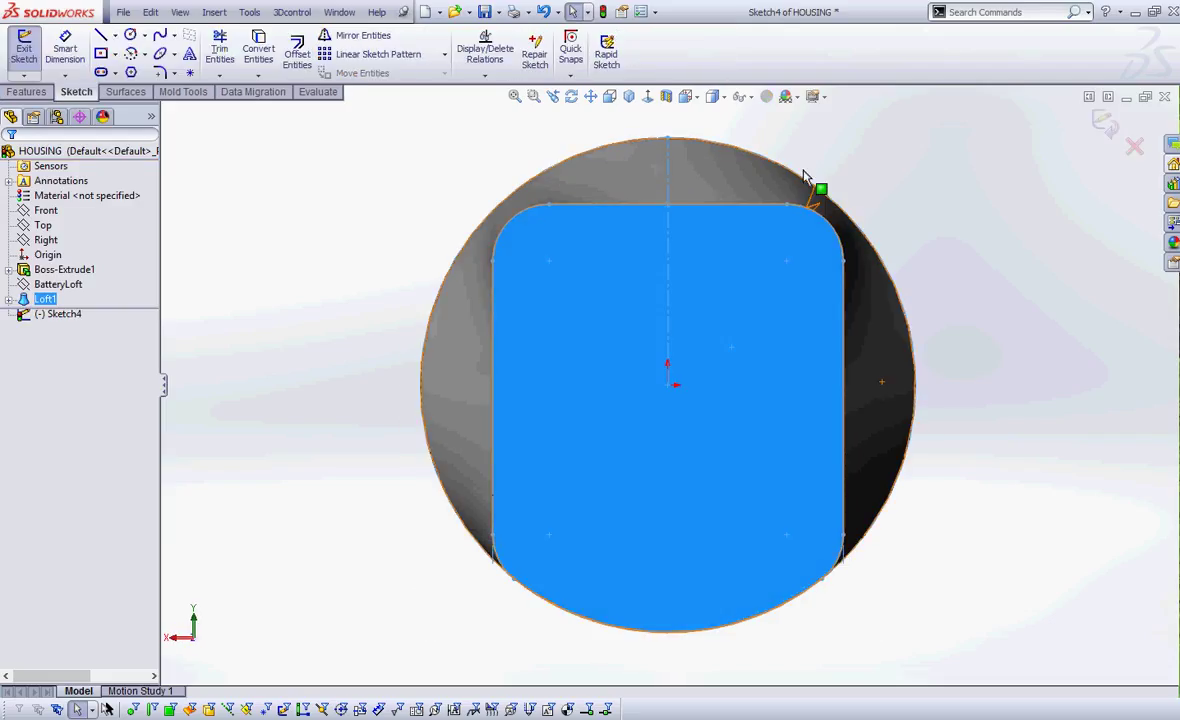
pyautogui.click(263, 52)
pyautogui.rightClick(298, 169)
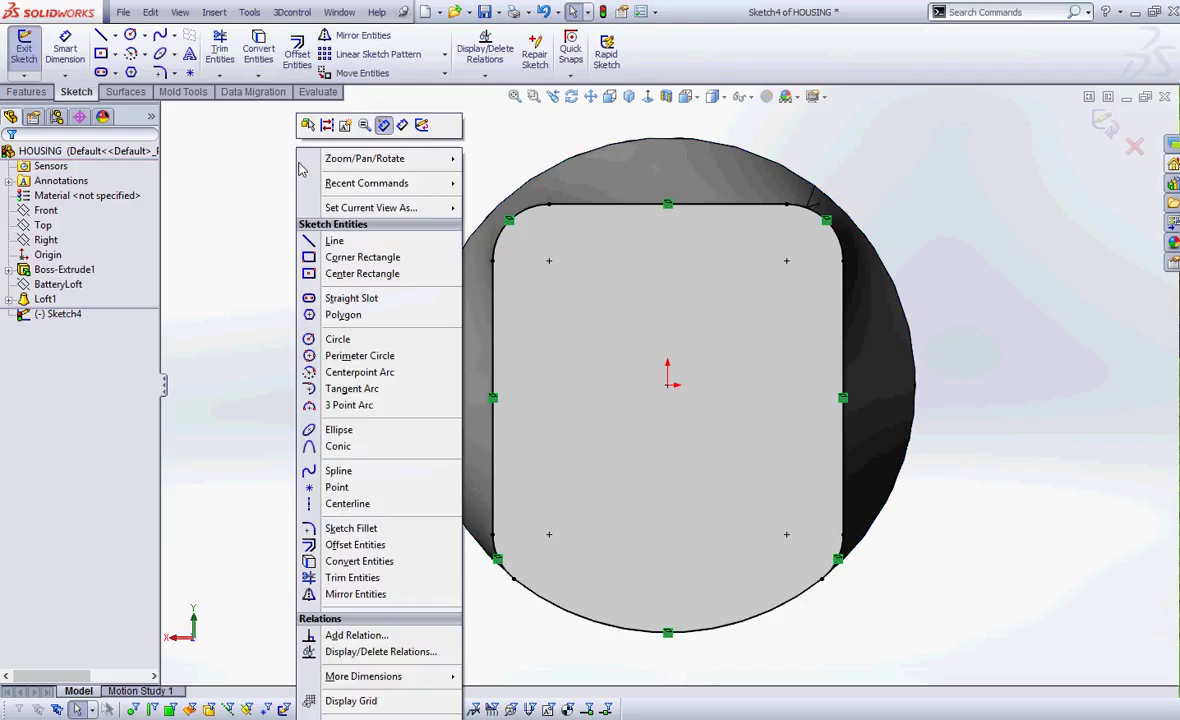
pyautogui.click(214, 156)
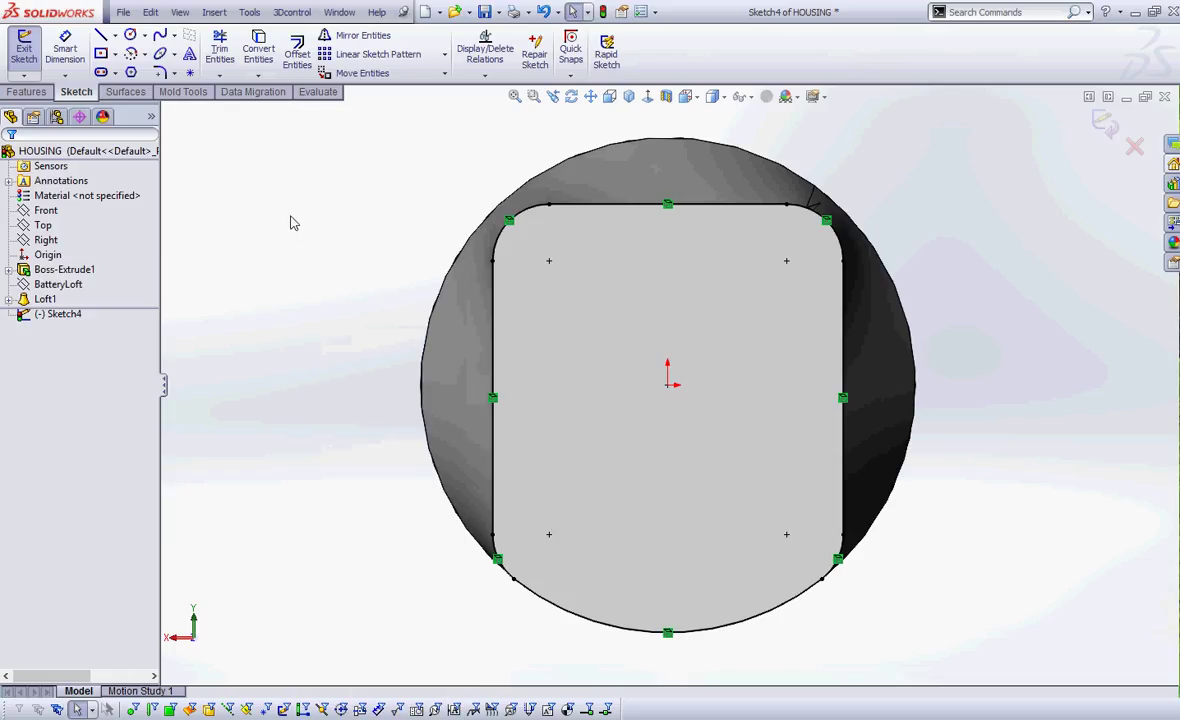
# Set up a blind boss extrude of the converted outline away from the loft with a depth of 4.40 in
pyautogui.moveTo(291, 222)
pyautogui.mouseDown(button='middle')
pyautogui.moveTo(329, 248)
pyautogui.moveTo(367, 310)
pyautogui.mouseUp(button='middle')
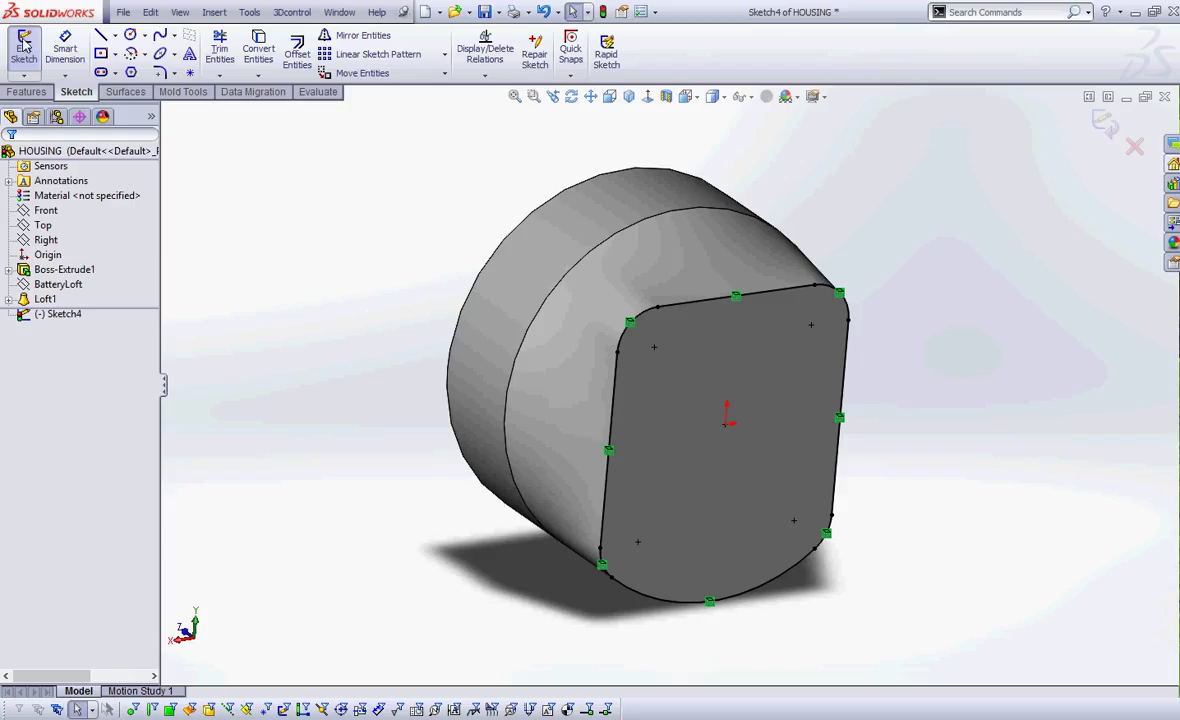
pyautogui.click(26, 91)
pyautogui.click(31, 55)
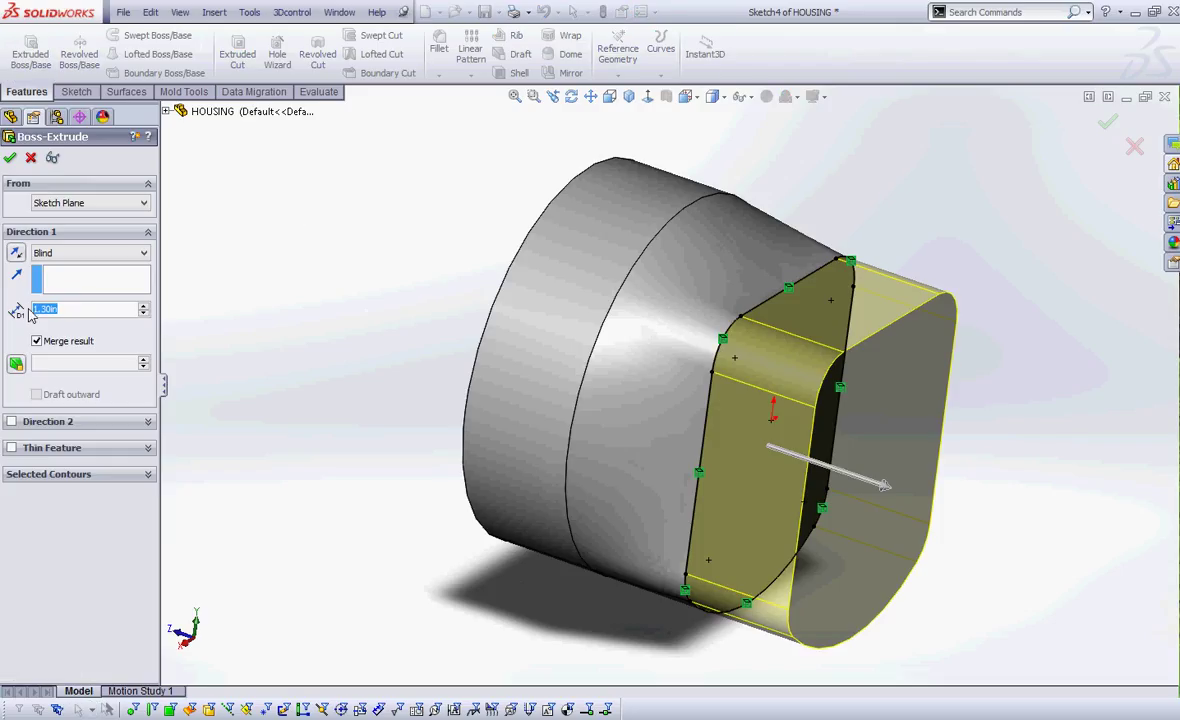
pyautogui.write('4.4')
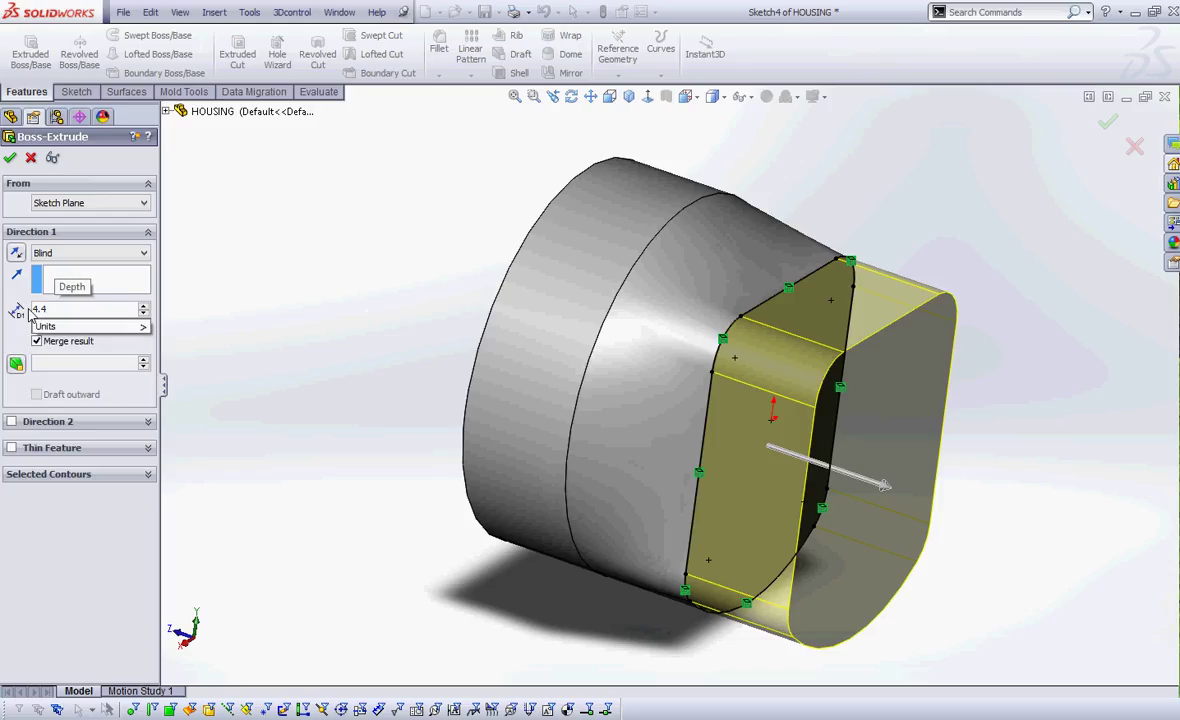
pyautogui.press('Return')
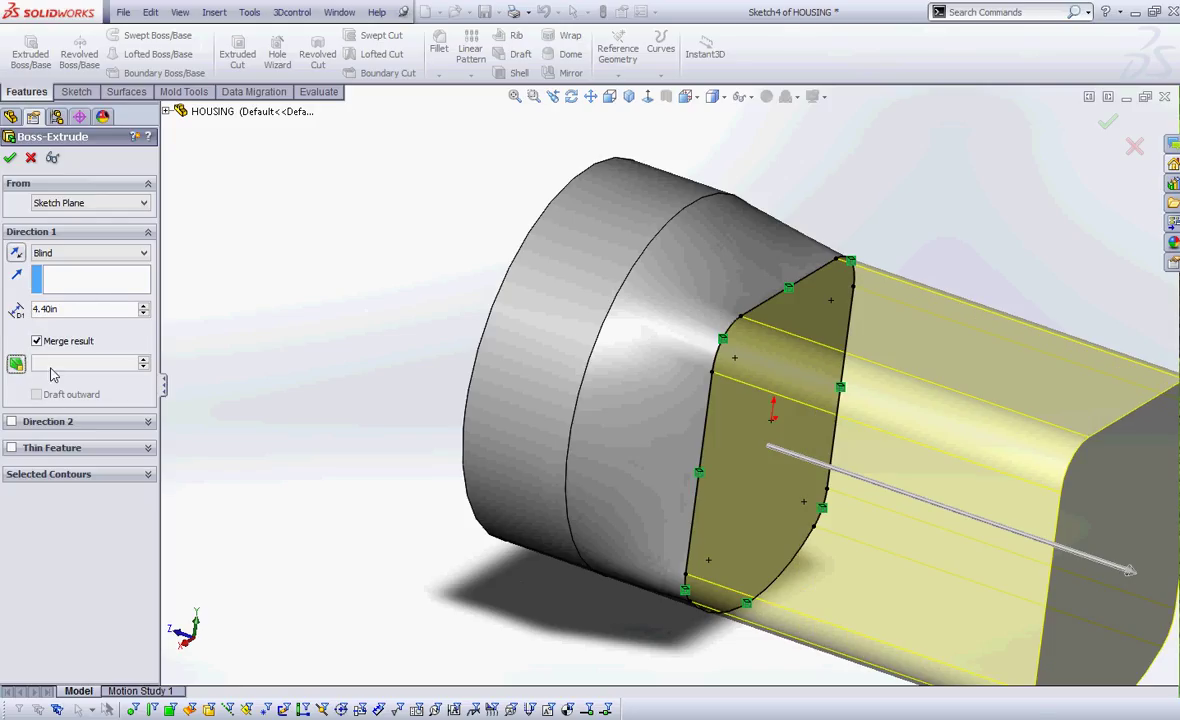
# Apply a 1.00 degree inward draft to the battery body extrusion, complete it and save the part
pyautogui.click(16, 363)
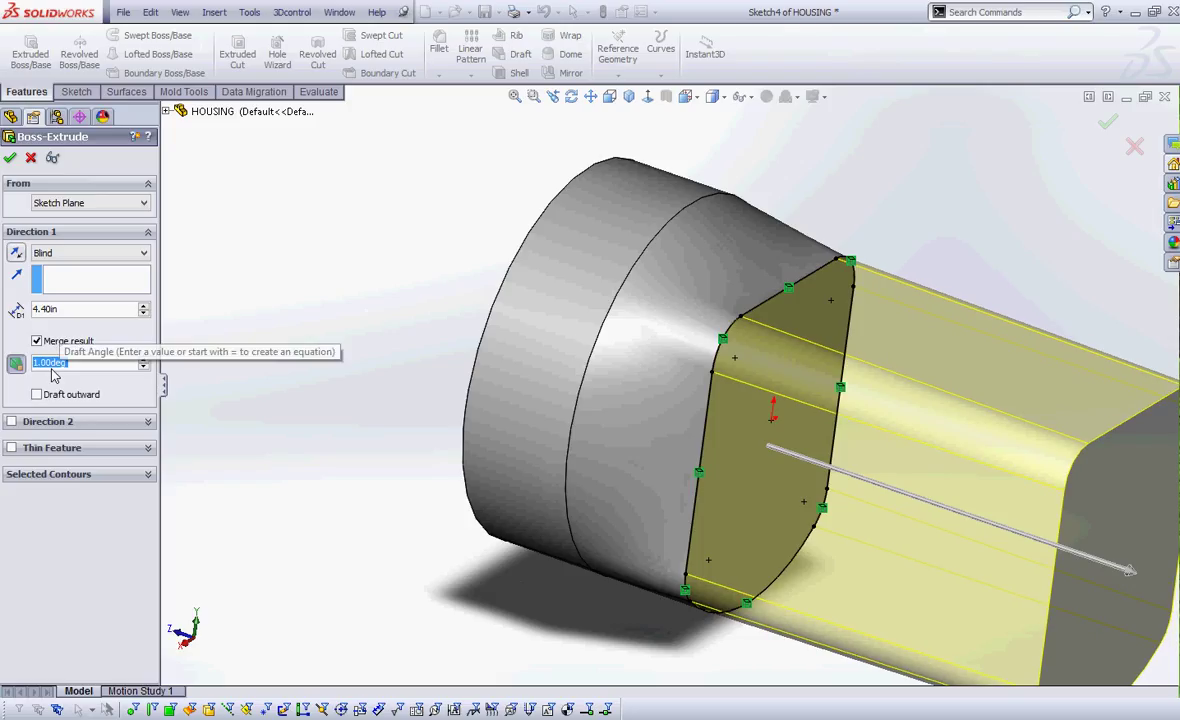
pyautogui.scroll(3, 318, 420)
pyautogui.scroll(3, 311, 414)
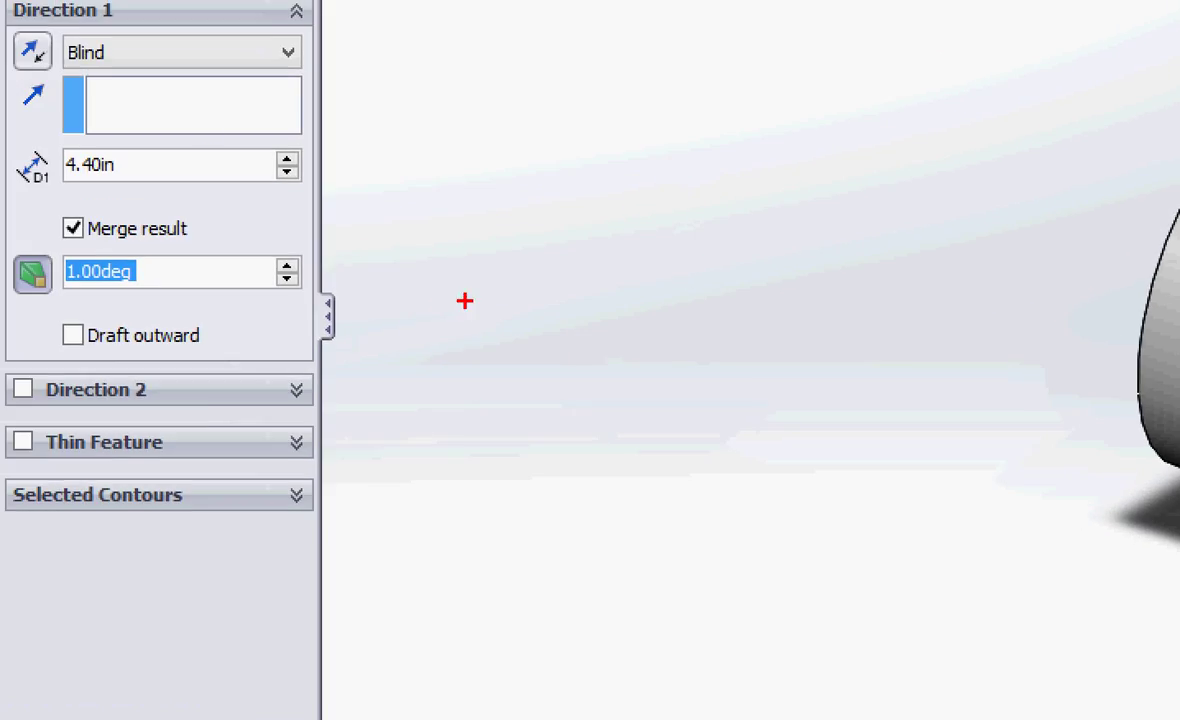
pyautogui.moveTo(24, 174)
pyautogui.mouseDown()
pyautogui.moveTo(55, 180)
pyautogui.moveTo(15, 110)
pyautogui.moveTo(48, 166)
pyautogui.mouseUp()
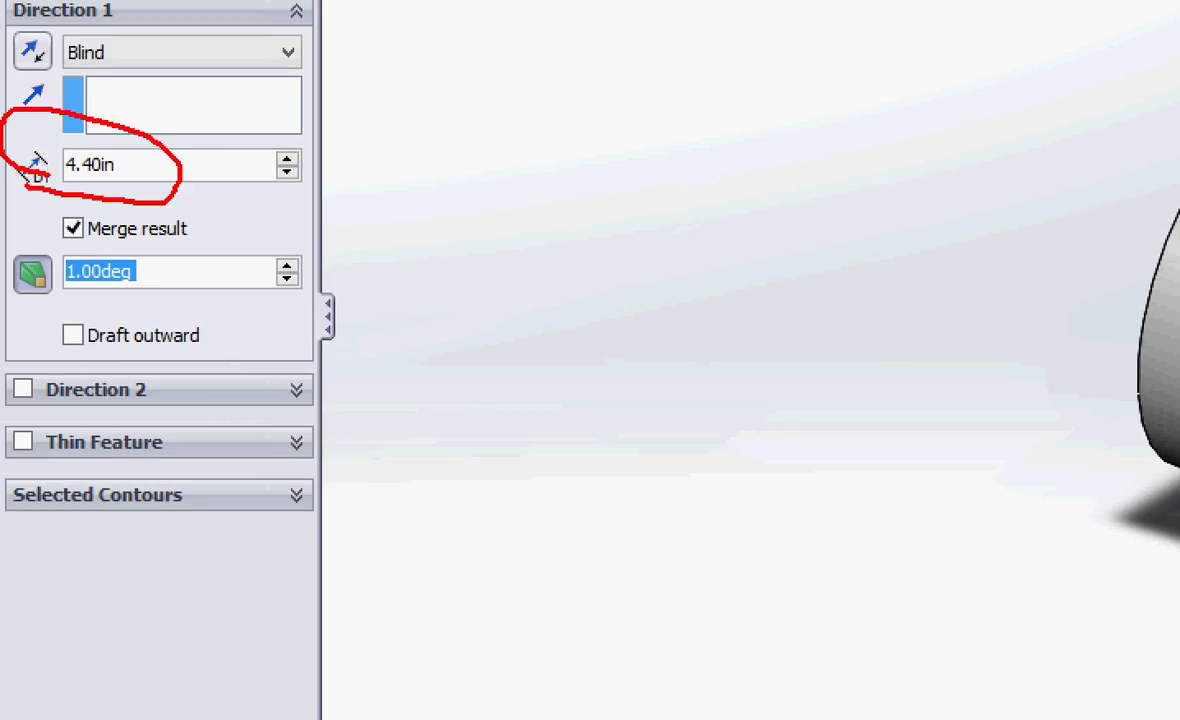
pyautogui.moveTo(5, 248)
pyautogui.mouseDown()
pyautogui.moveTo(4, 262)
pyautogui.moveTo(150, 308)
pyautogui.moveTo(5, 240)
pyautogui.mouseUp()
pyautogui.moveTo(14, 290); pyautogui.dragTo(75, 308)
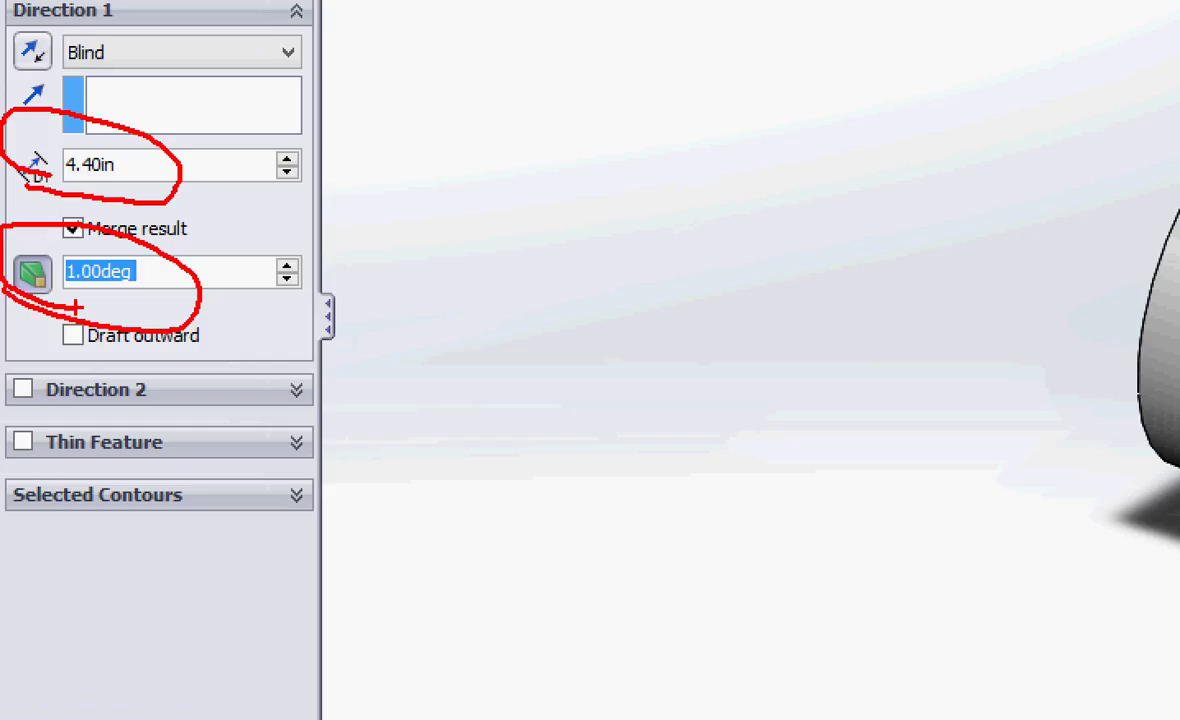
pyautogui.press('Escape')
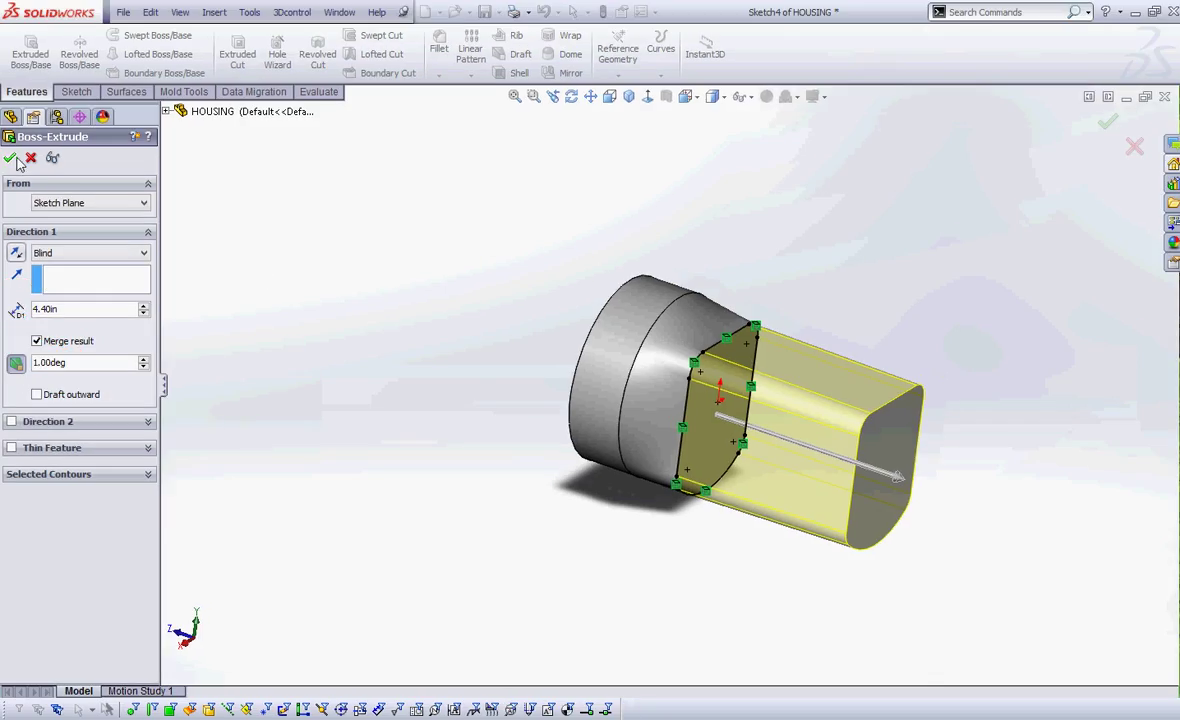
pyautogui.click(10, 157)
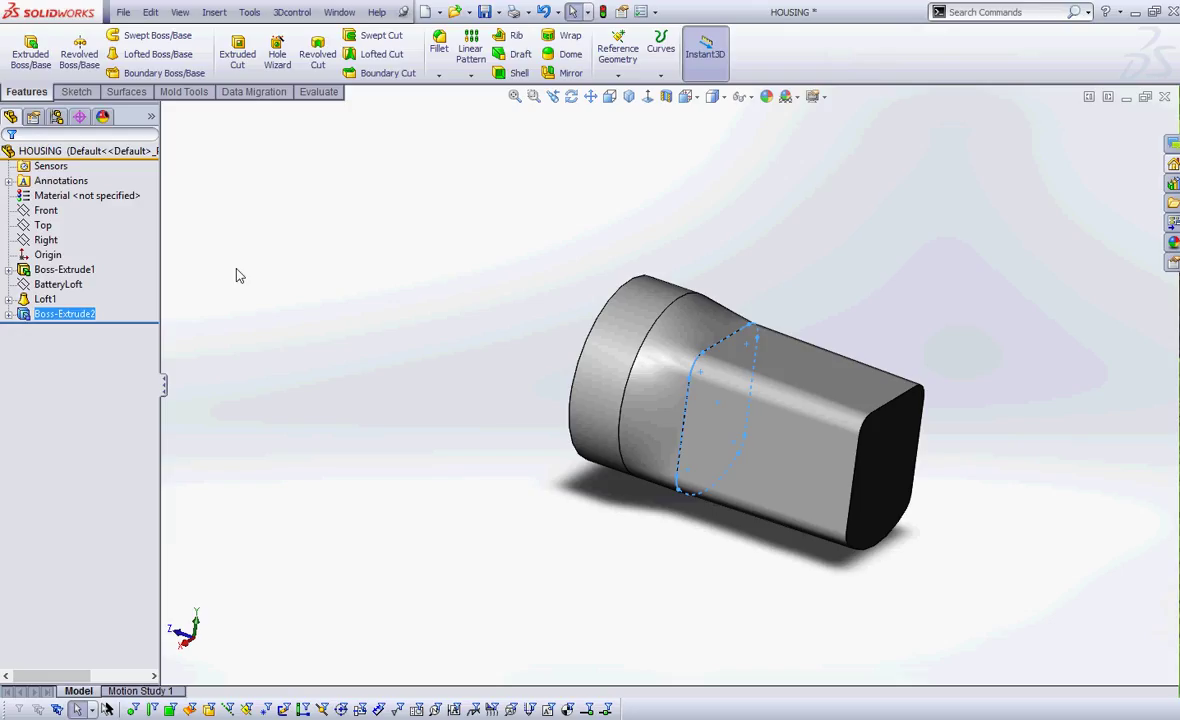
pyautogui.click(238, 276)
pyautogui.click(489, 9)
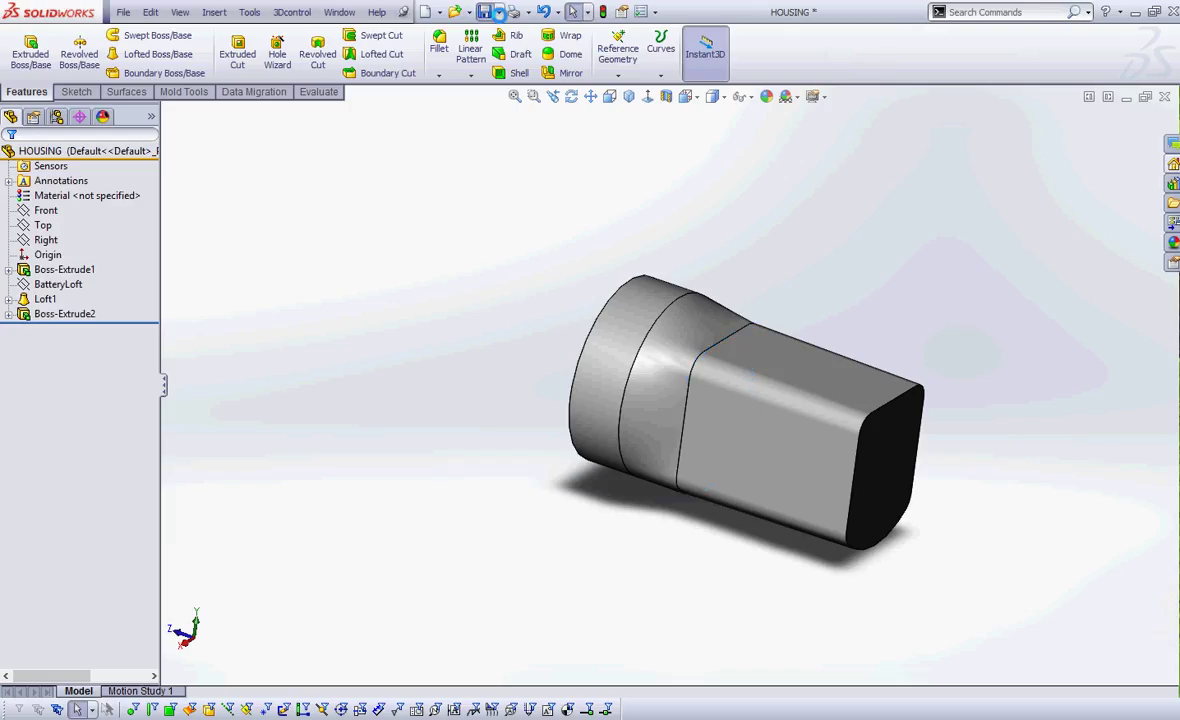
# Rename the drafted extrusion Body and the loft feature Neck, and save the part
pyautogui.click(66, 315)
pyautogui.press('F2')
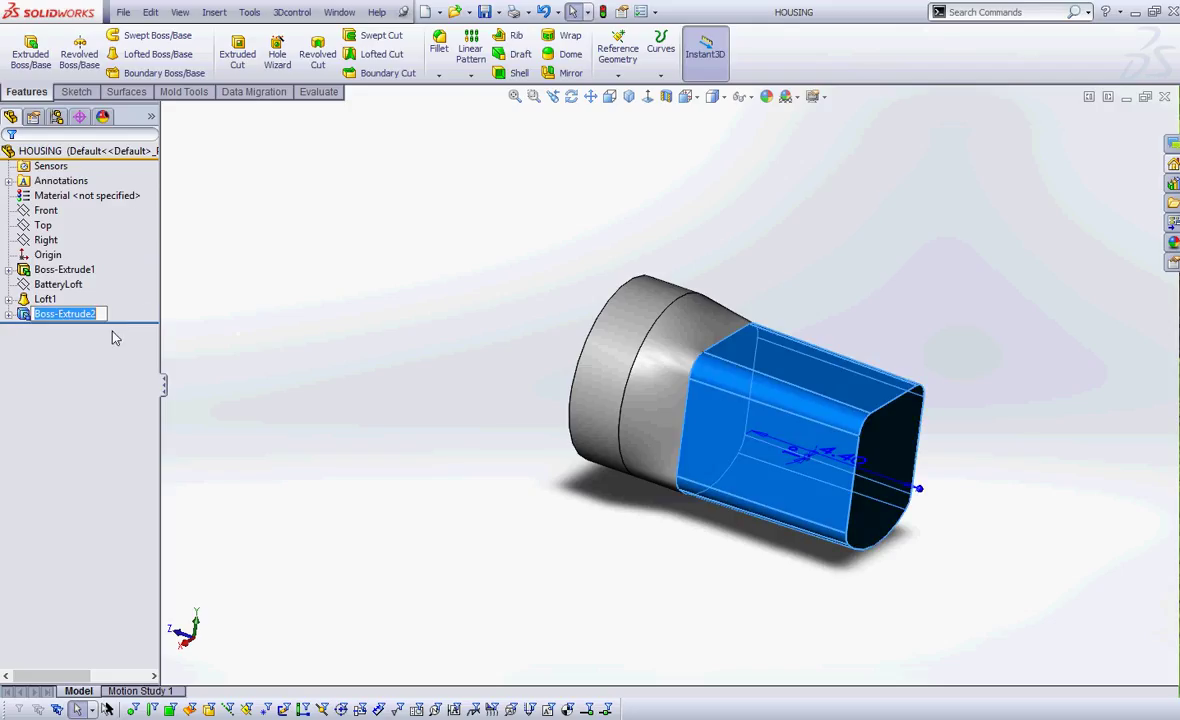
pyautogui.write('Body')
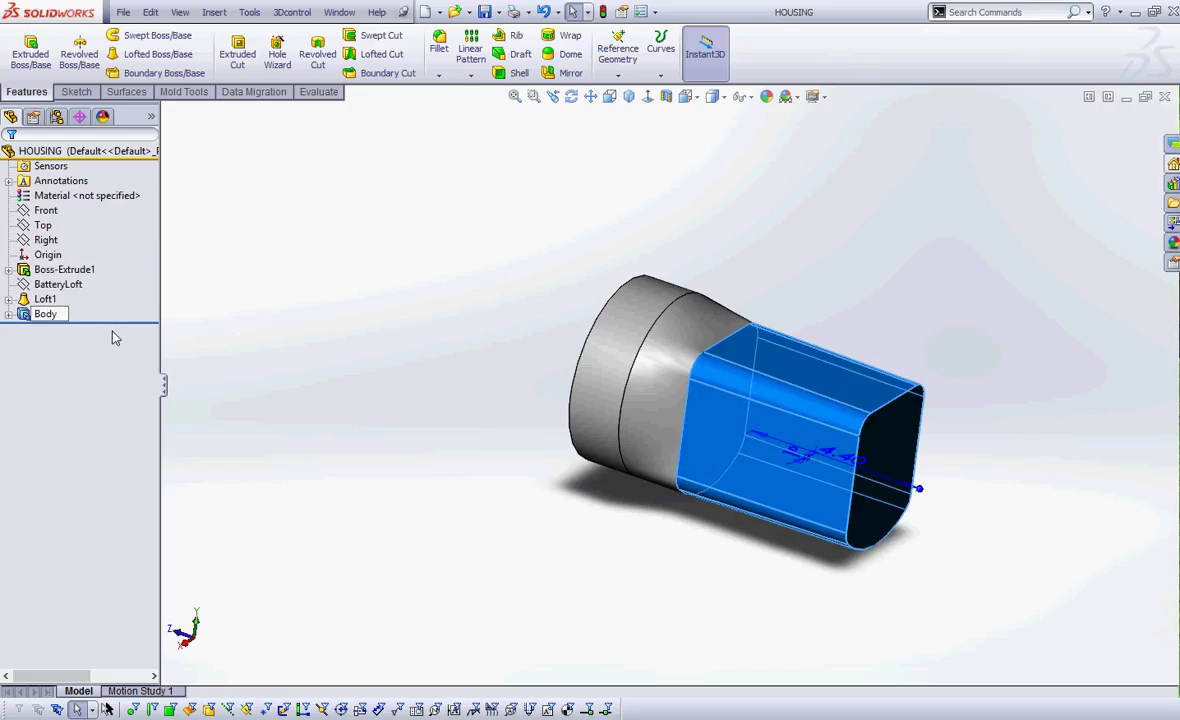
pyautogui.click(73, 287)
pyautogui.click(50, 299)
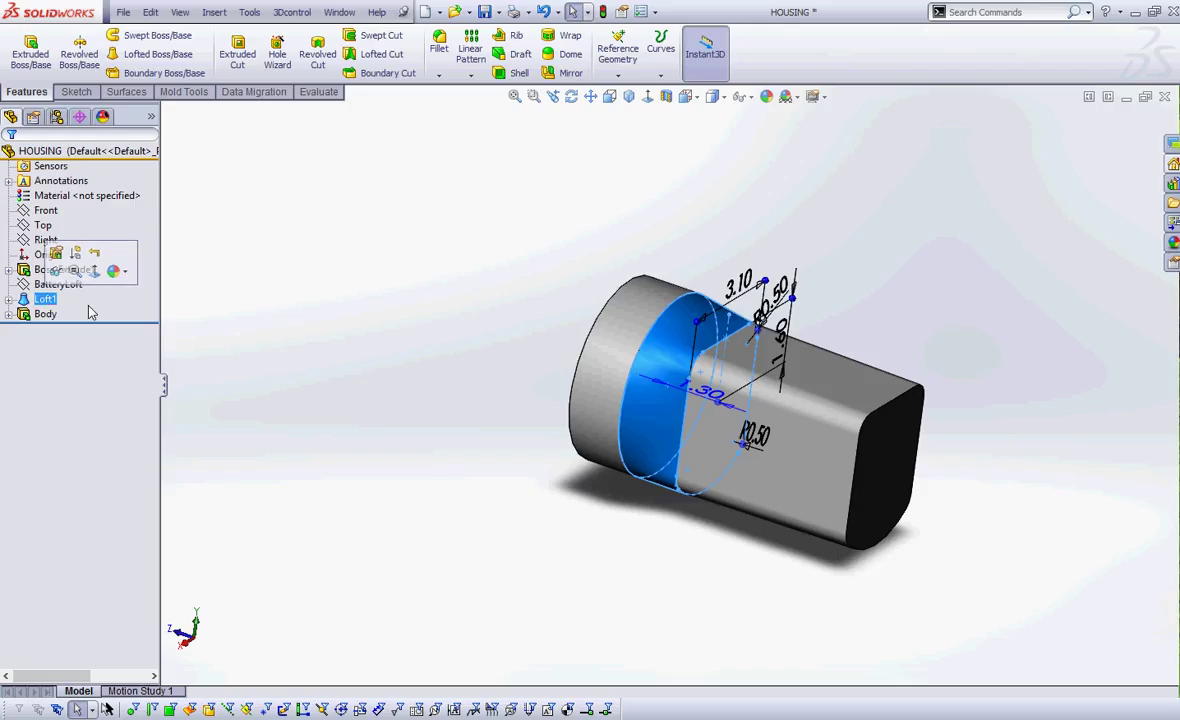
pyautogui.press('F2')
pyautogui.write('Neck')
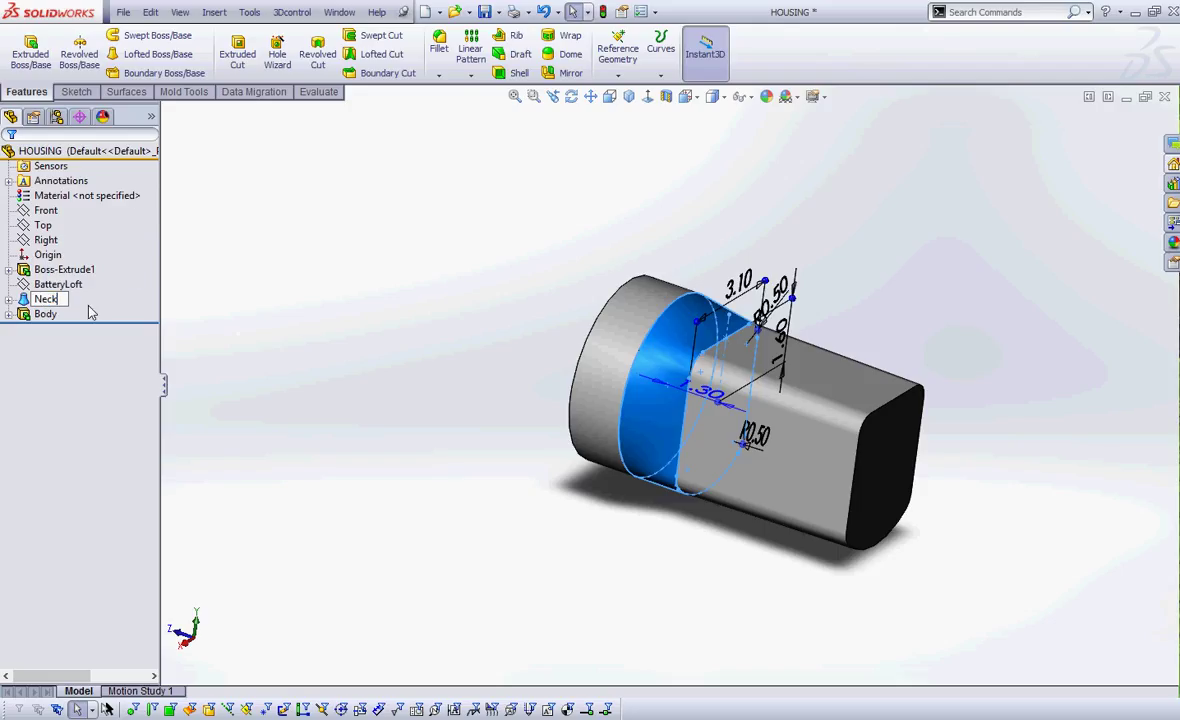
pyautogui.click(354, 331)
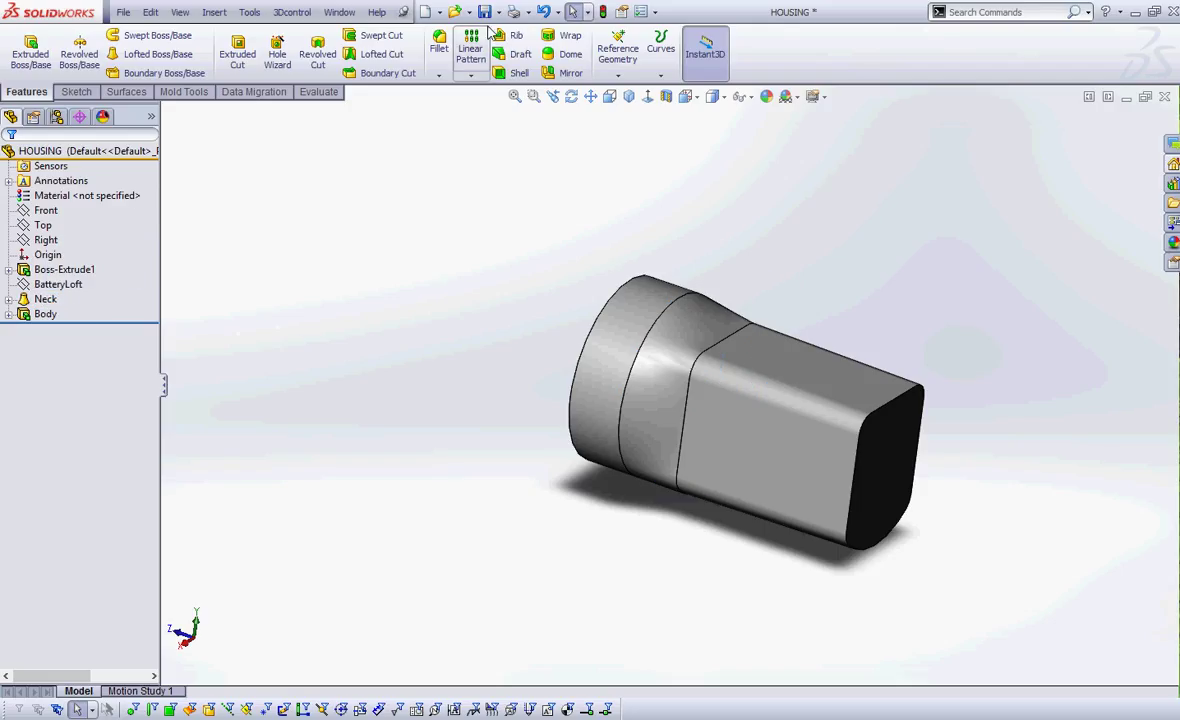
pyautogui.click(484, 12)
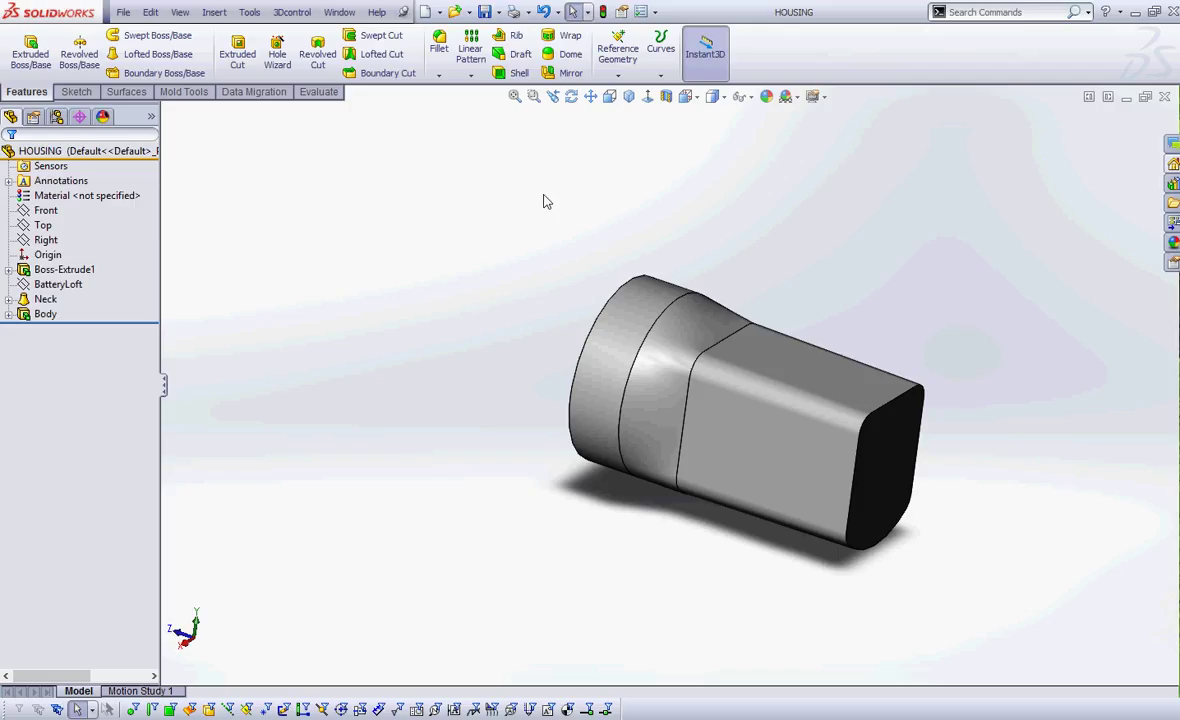
# Shell the housing with a 0.10 in wall thickness, removing the circular front face of the cylinder
pyautogui.hotkey('ctrl', '2')
pyautogui.moveTo(508, 62)
pyautogui.mouseDown()
pyautogui.moveTo(455, 44)
pyautogui.moveTo(495, 92)
pyautogui.moveTo(530, 60)
pyautogui.mouseUp()
pyautogui.press('Escape')
pyautogui.moveTo(550, 253)
pyautogui.mouseDown(button='middle')
pyautogui.moveTo(624, 327)
pyautogui.moveTo(638, 362)
pyautogui.mouseUp(button='middle')
pyautogui.press('Escape')
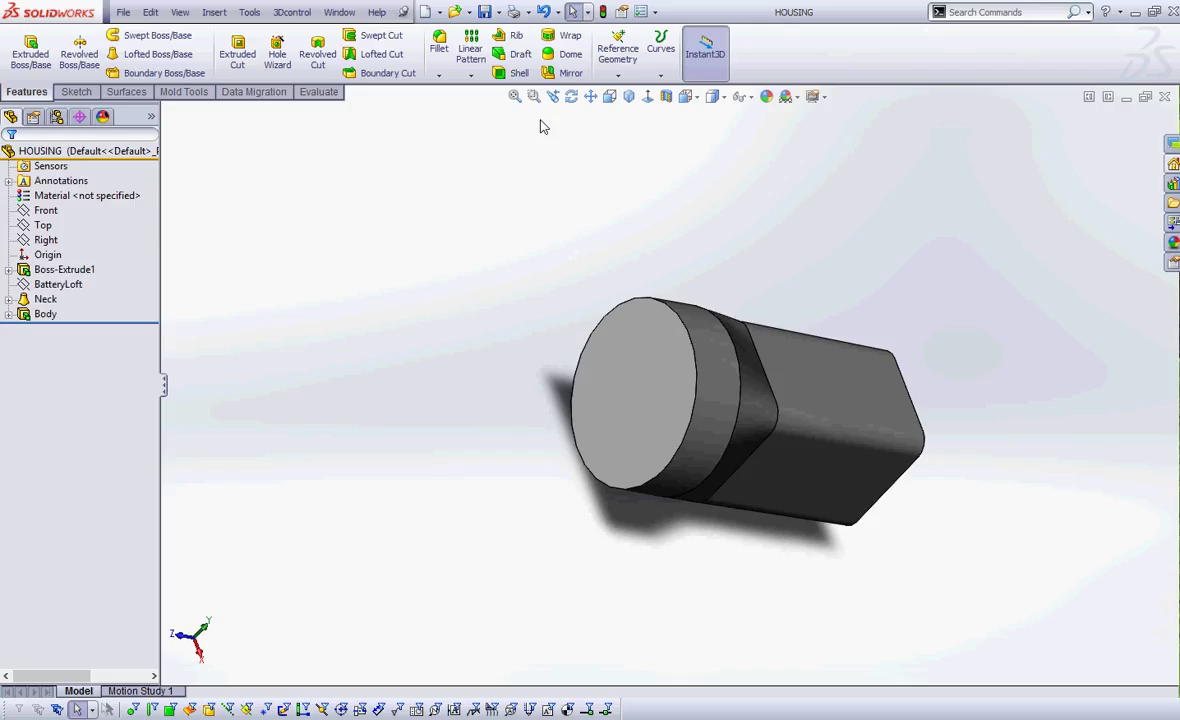
pyautogui.click(512, 73)
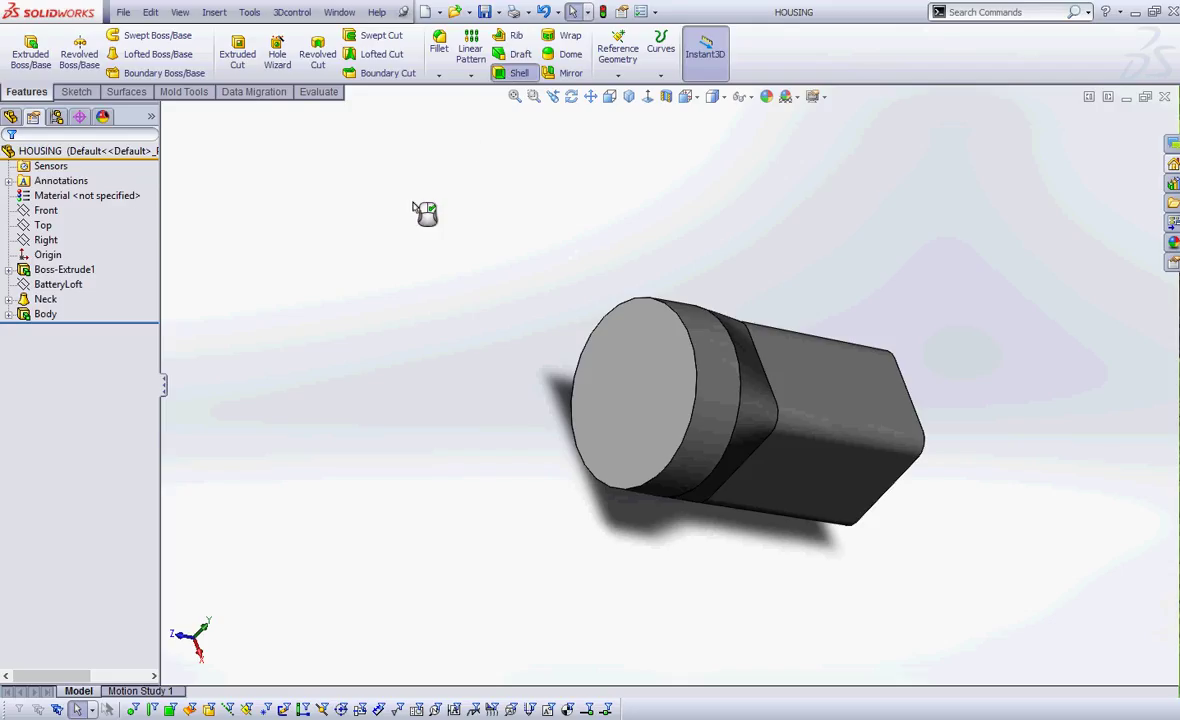
pyautogui.click(627, 400)
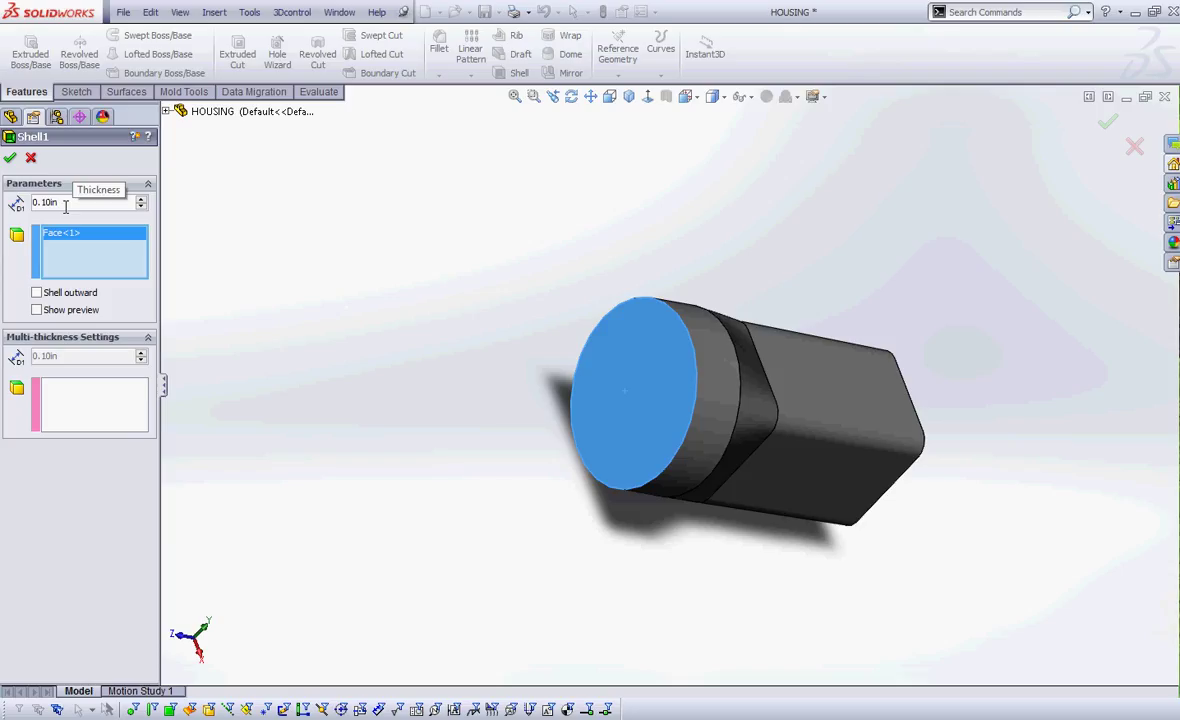
pyautogui.click(10, 157)
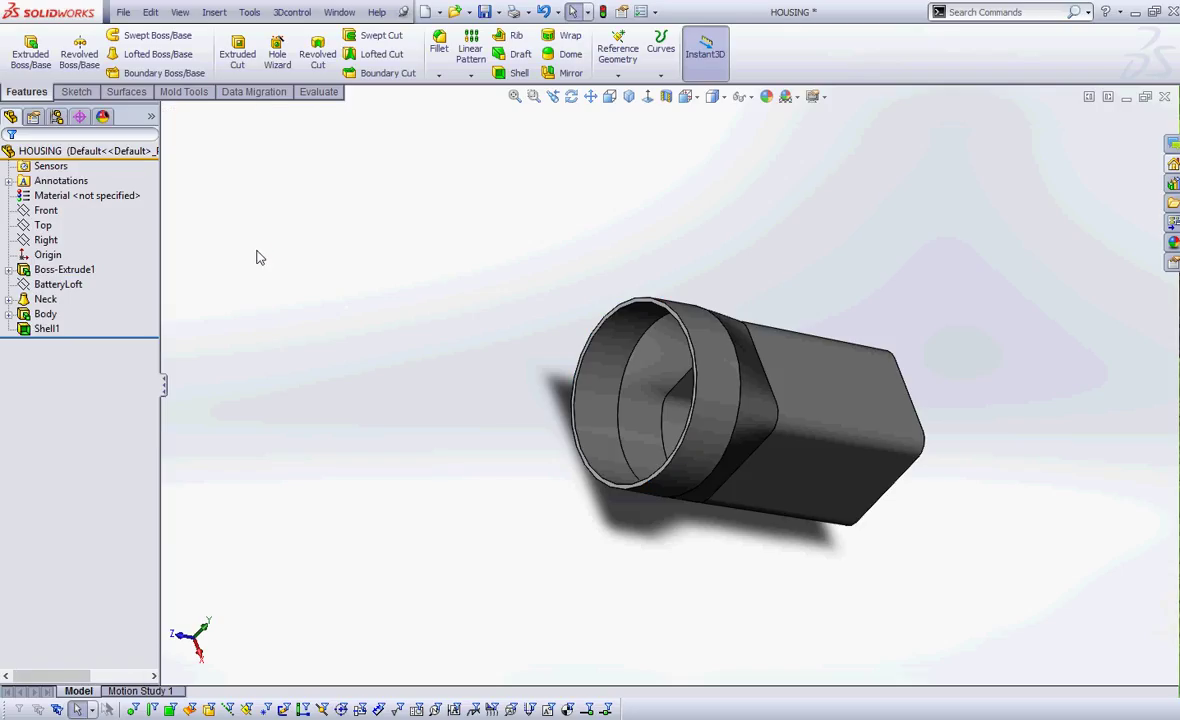
# Save the shelled housing part and set an isometric view
pyautogui.moveTo(395, 411); pyautogui.dragTo(492, 486, button='middle')
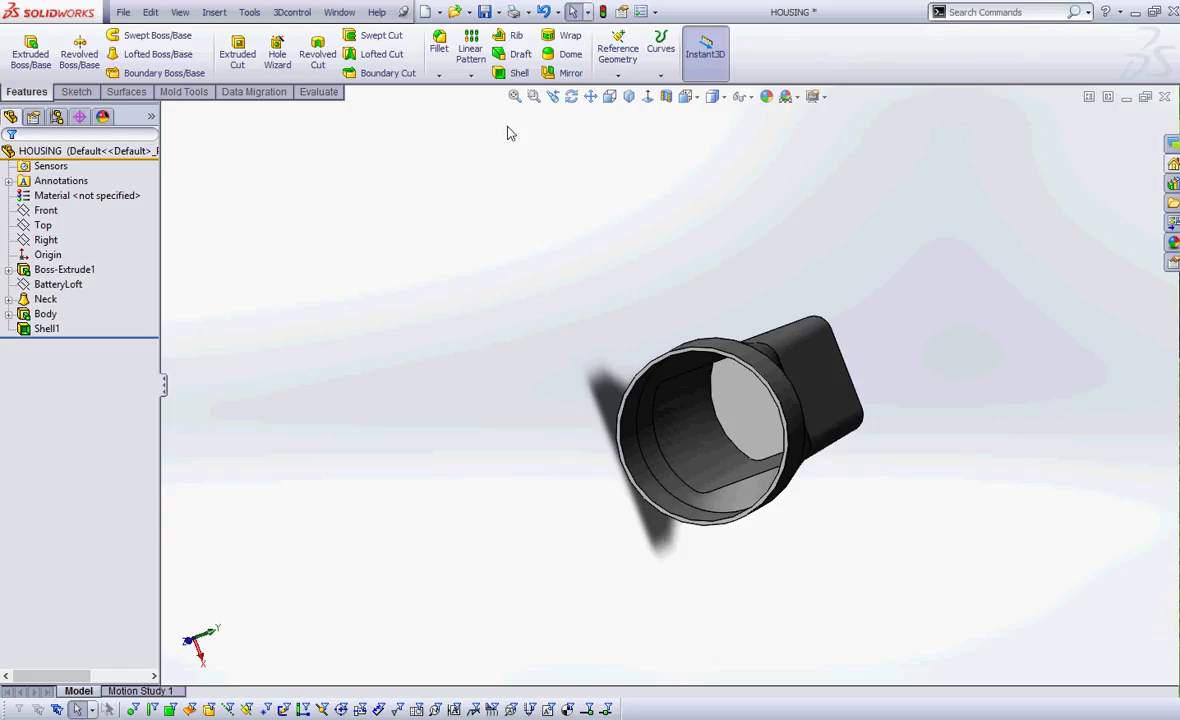
pyautogui.click(484, 11)
pyautogui.moveTo(566, 250); pyautogui.dragTo(495, 135, button='middle')
pyautogui.click(628, 96)
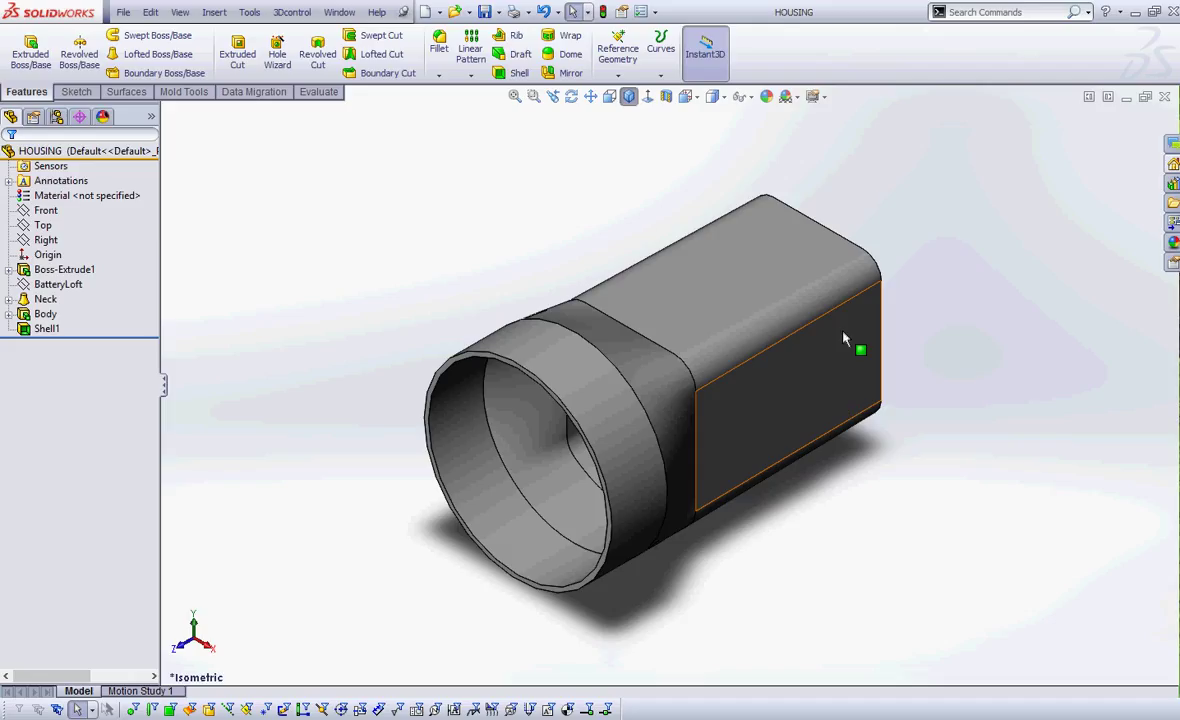
# Start a new sketch on the Front plane
pyautogui.click(46, 210)
pyautogui.press('z')
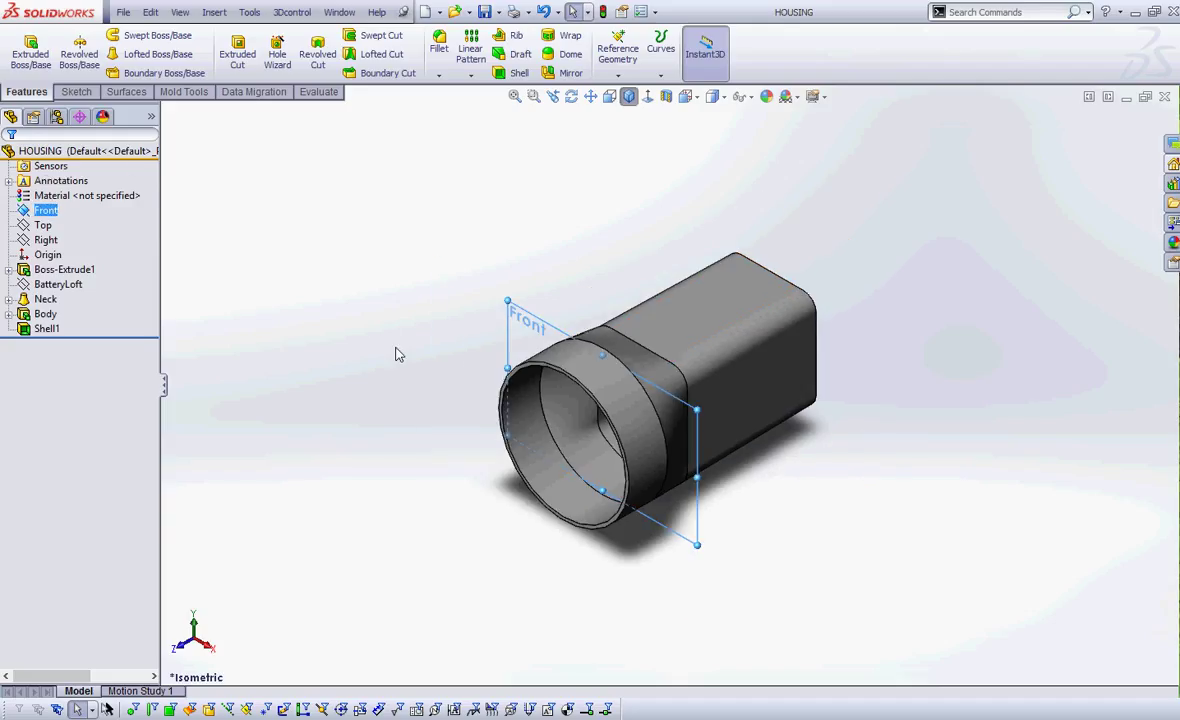
pyautogui.moveTo(376, 403)
pyautogui.mouseDown(button='middle')
pyautogui.moveTo(377, 419)
pyautogui.moveTo(345, 424)
pyautogui.moveTo(391, 409)
pyautogui.mouseUp(button='middle')
pyautogui.press('Escape')
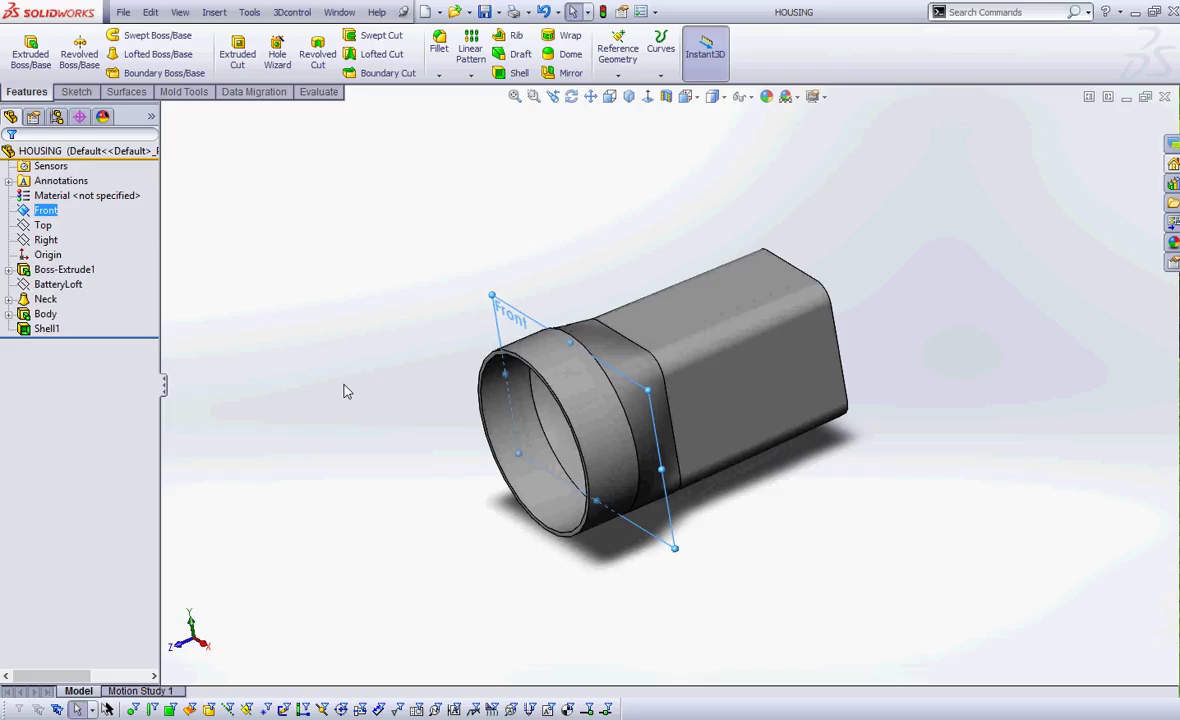
pyautogui.rightClick(46, 214)
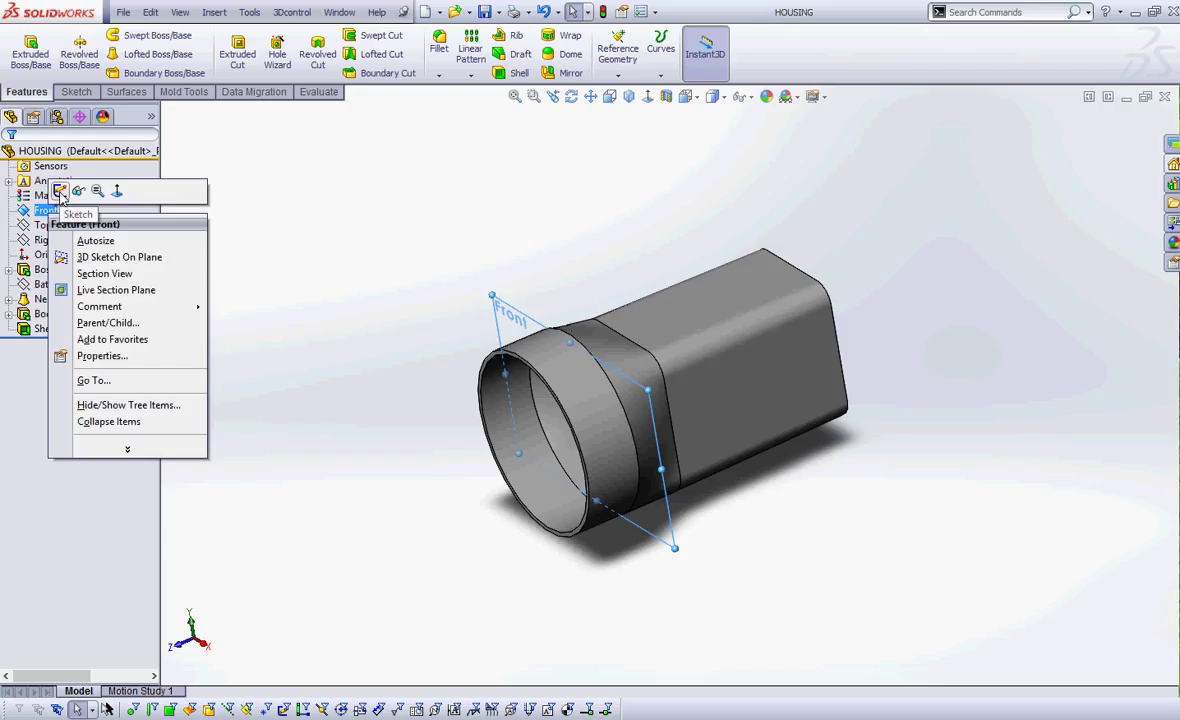
pyautogui.click(60, 192)
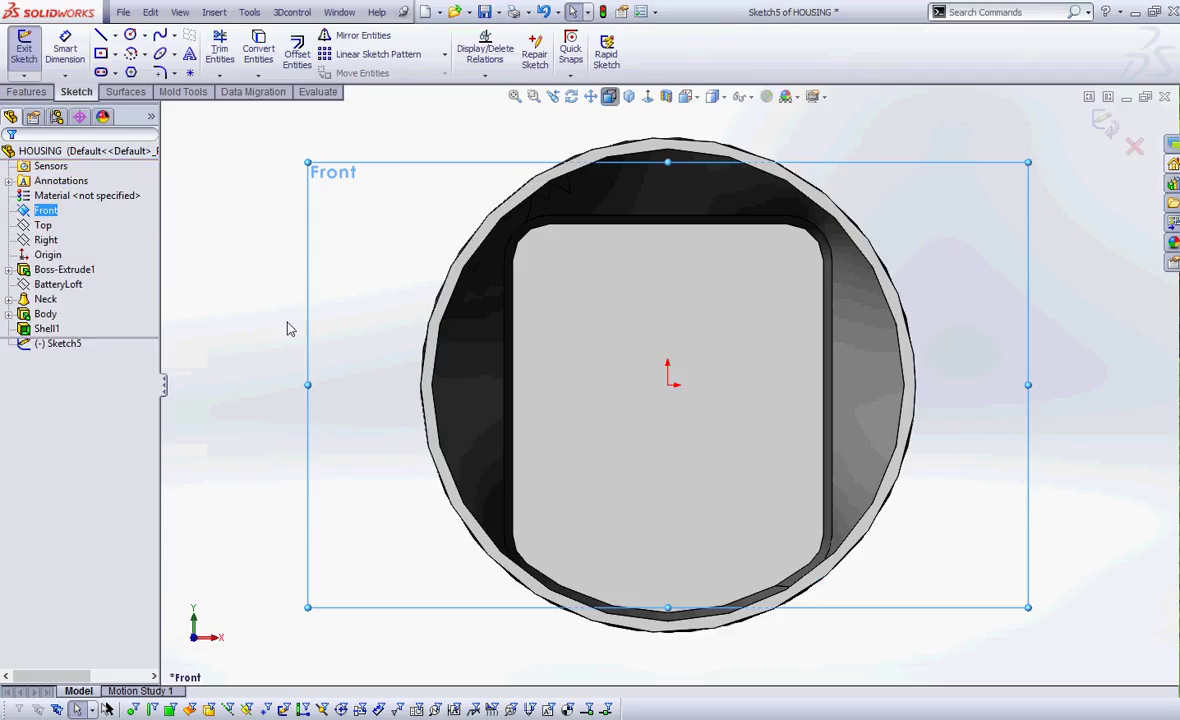
# Convert the inner circular edge of the shelled cylinder's open front rim into the Front plane sketch
pyautogui.scroll(1, 353, 443)
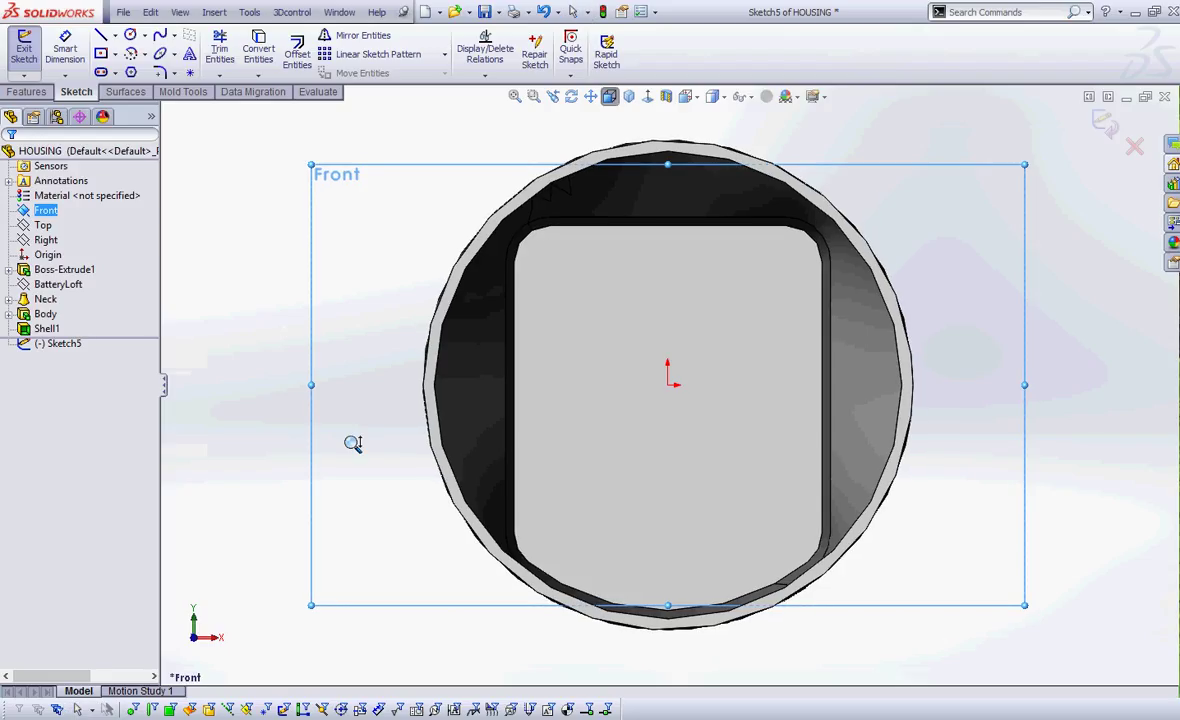
pyautogui.moveTo(342, 440); pyautogui.dragTo(305, 472, button='middle')
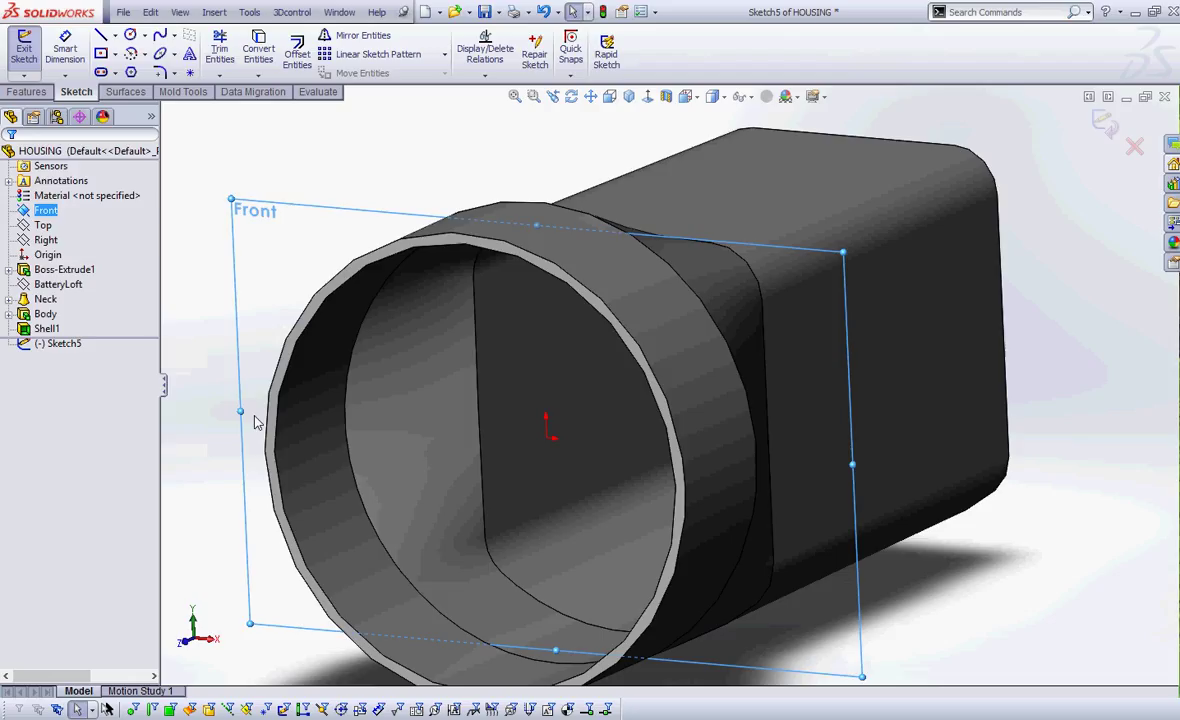
pyautogui.hotkey('ctrl', '2')
pyautogui.moveTo(398, 346)
pyautogui.mouseDown()
pyautogui.moveTo(331, 308)
pyautogui.moveTo(334, 325)
pyautogui.moveTo(322, 300)
pyautogui.moveTo(344, 313)
pyautogui.moveTo(323, 300)
pyautogui.mouseUp()
pyautogui.moveTo(222, 88)
pyautogui.mouseDown()
pyautogui.moveTo(304, 84)
pyautogui.moveTo(272, 22)
pyautogui.moveTo(242, 80)
pyautogui.mouseUp()
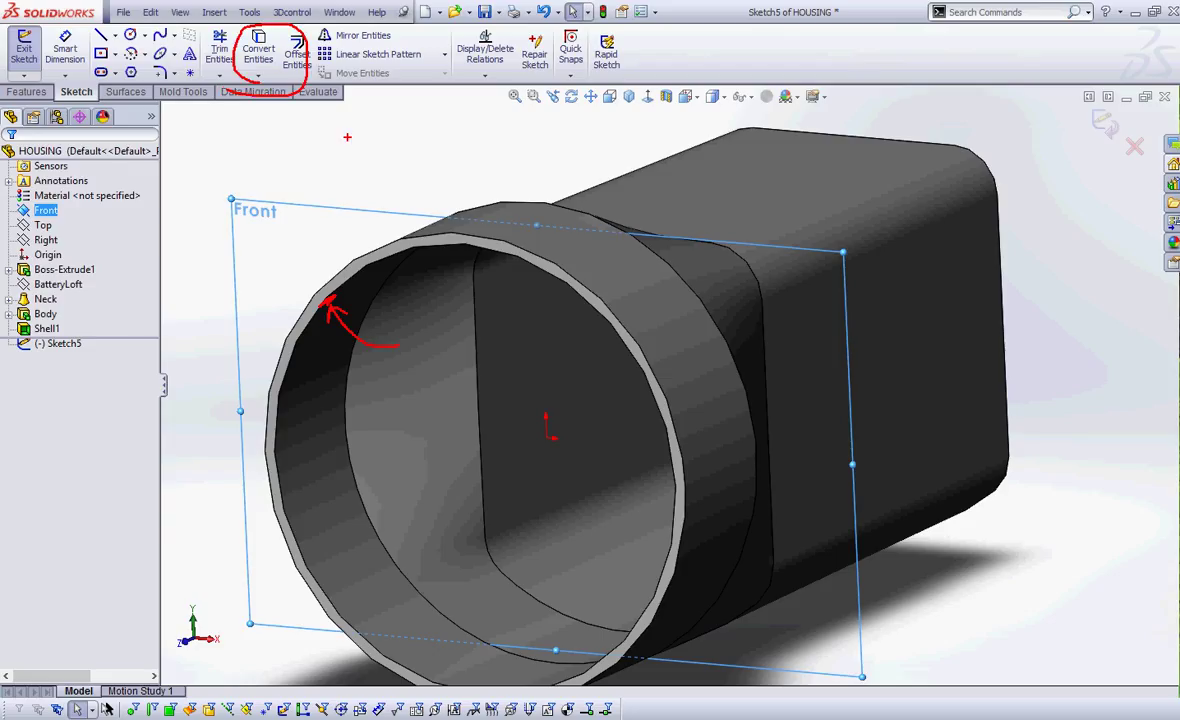
pyautogui.press('Escape')
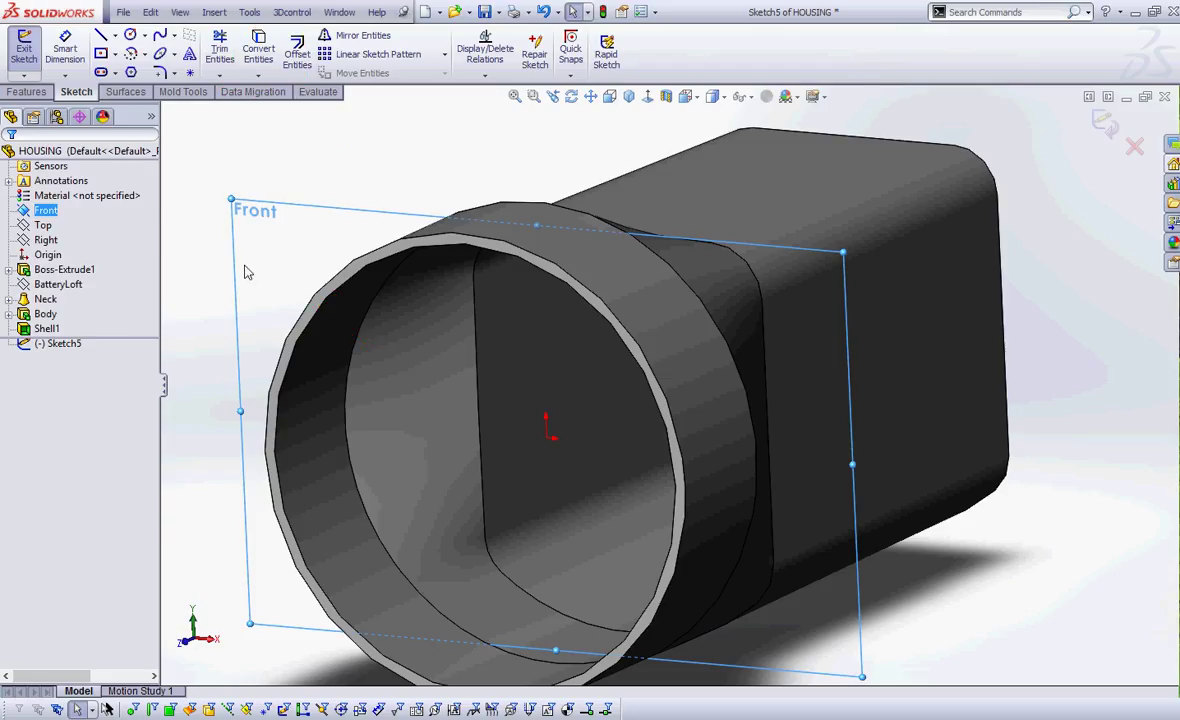
pyautogui.click(258, 62)
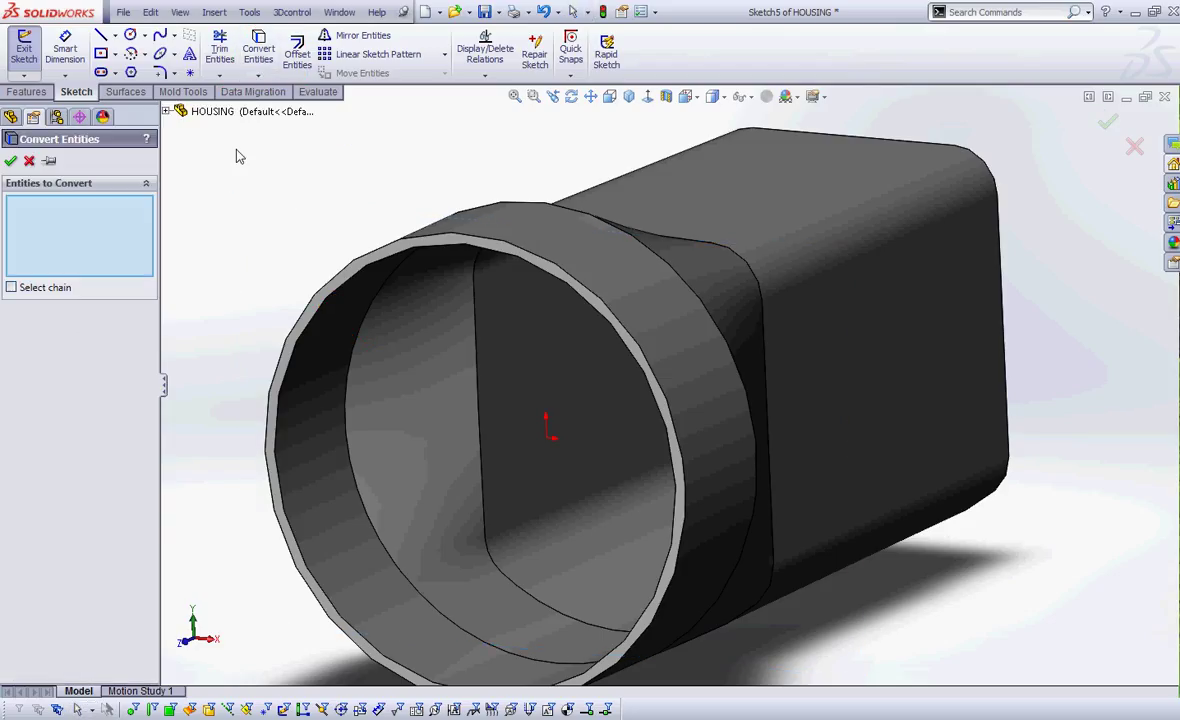
pyautogui.click(345, 290)
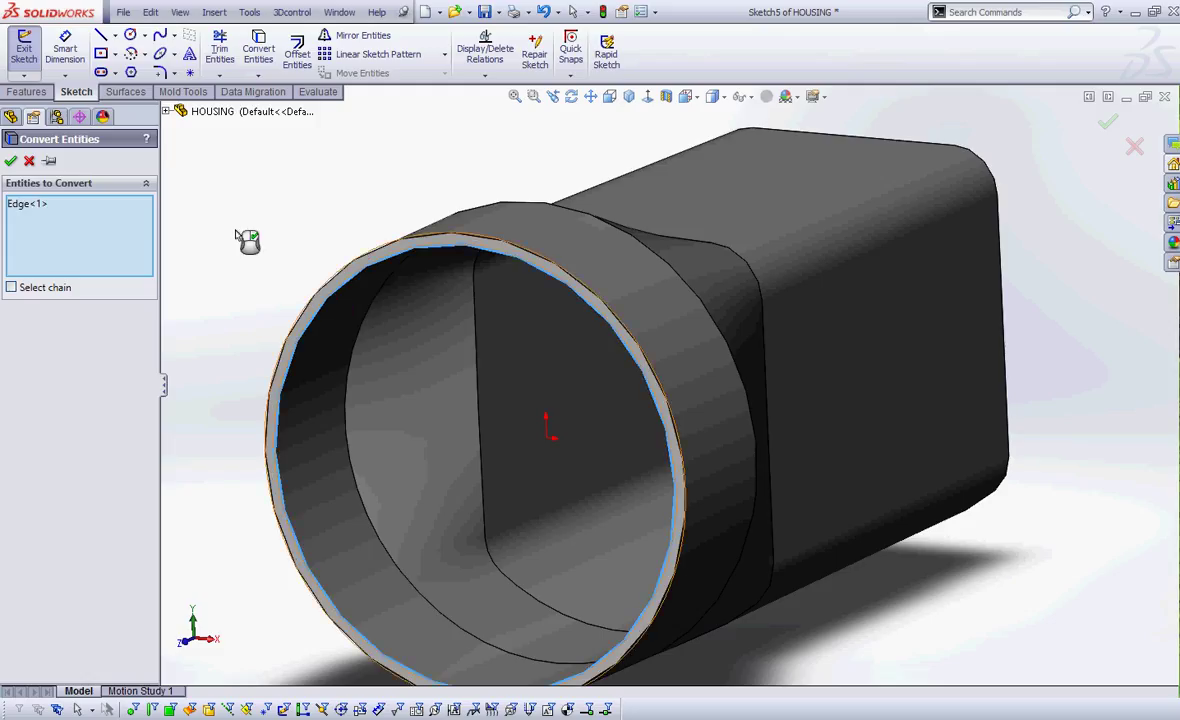
pyautogui.click(10, 161)
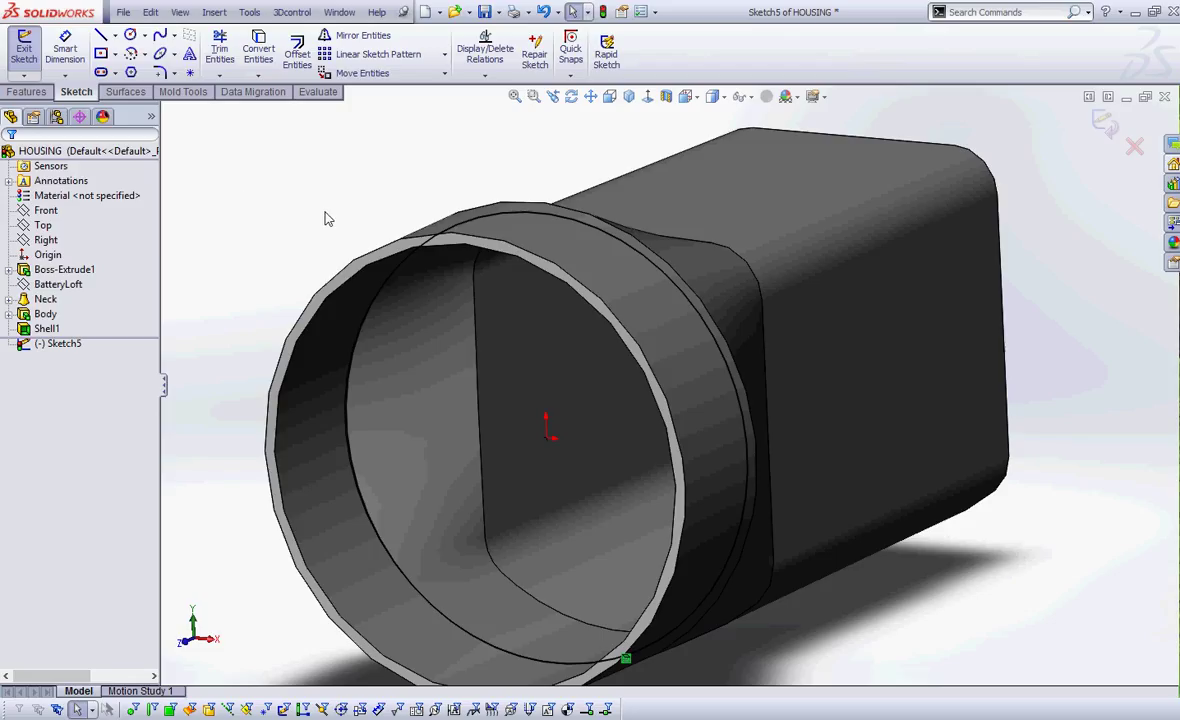
# Draw a circle about 5.13 in in diameter, centred on the origin and enclosing the cylinder's outline
pyautogui.moveTo(325, 218); pyautogui.dragTo(284, 284, button='middle')
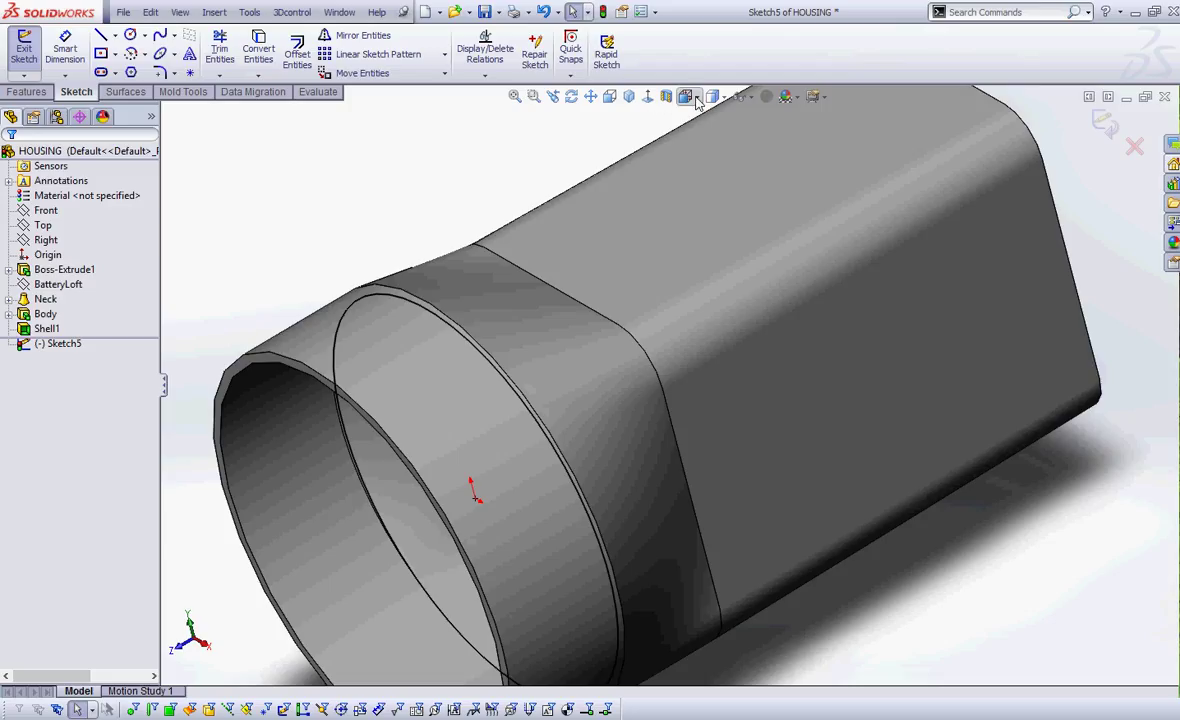
pyautogui.click(647, 97)
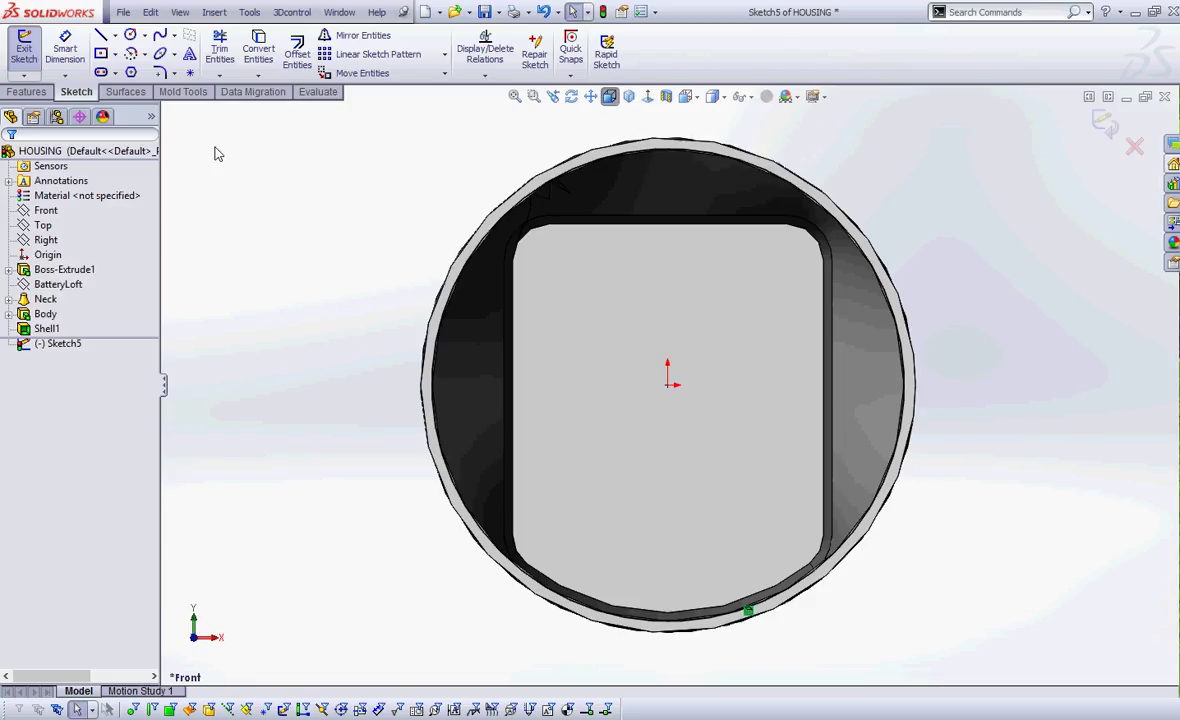
pyautogui.click(131, 35)
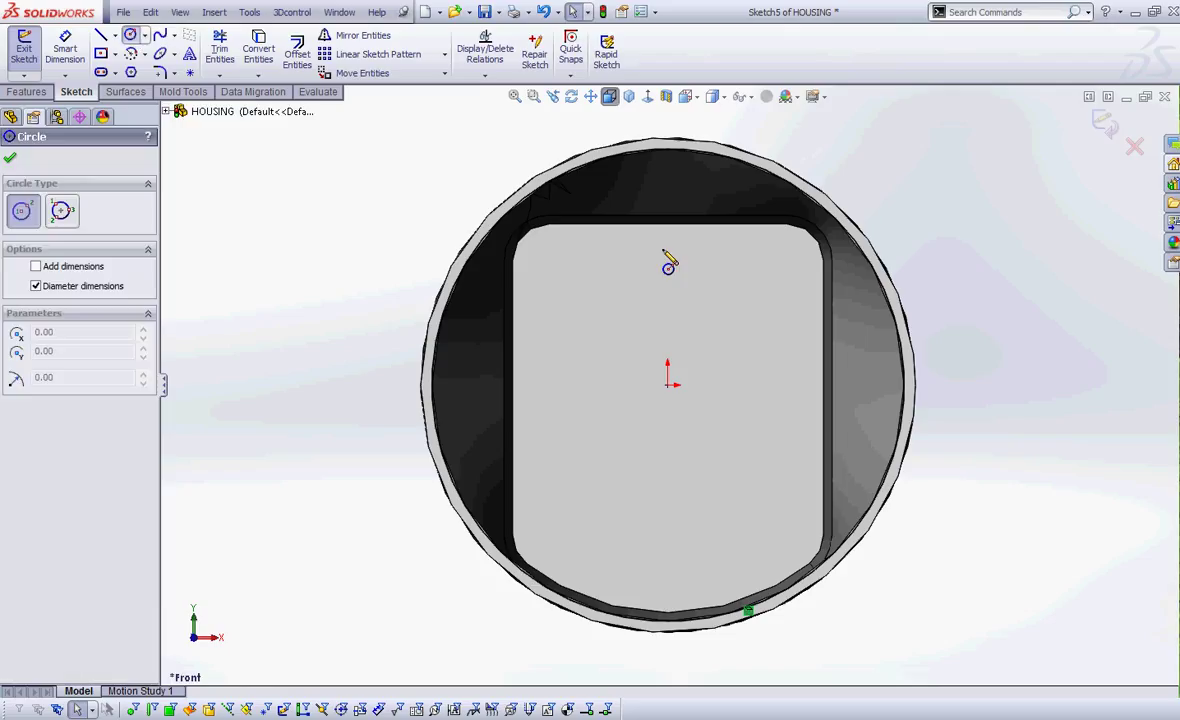
pyautogui.click(667, 385)
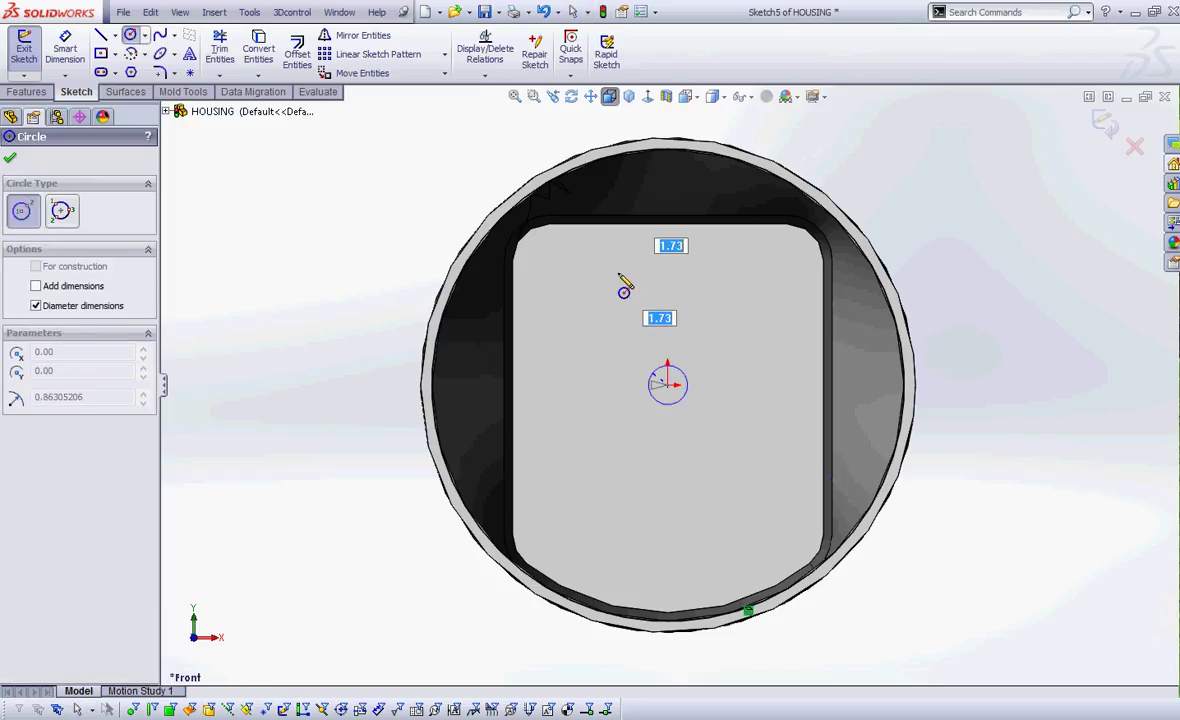
pyautogui.click(421, 232)
# Dimension the outer circle's diameter as 5.125 in
pyautogui.rightClick(322, 192)
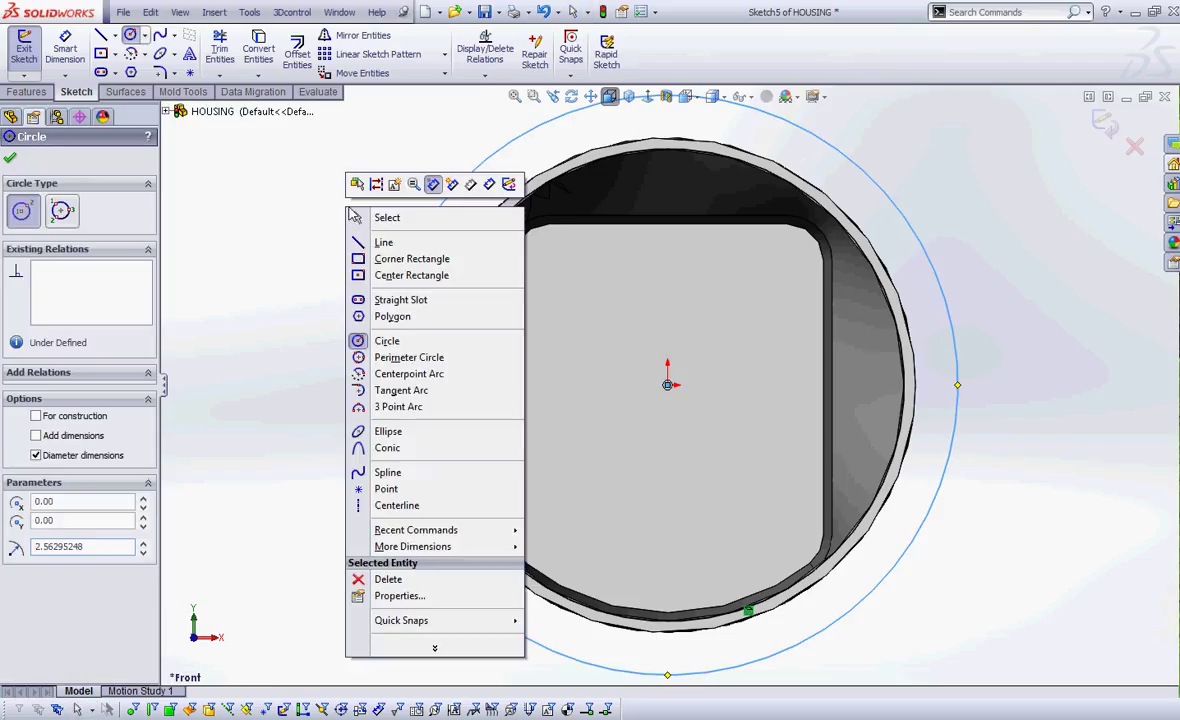
pyautogui.click(450, 180)
pyautogui.click(455, 201)
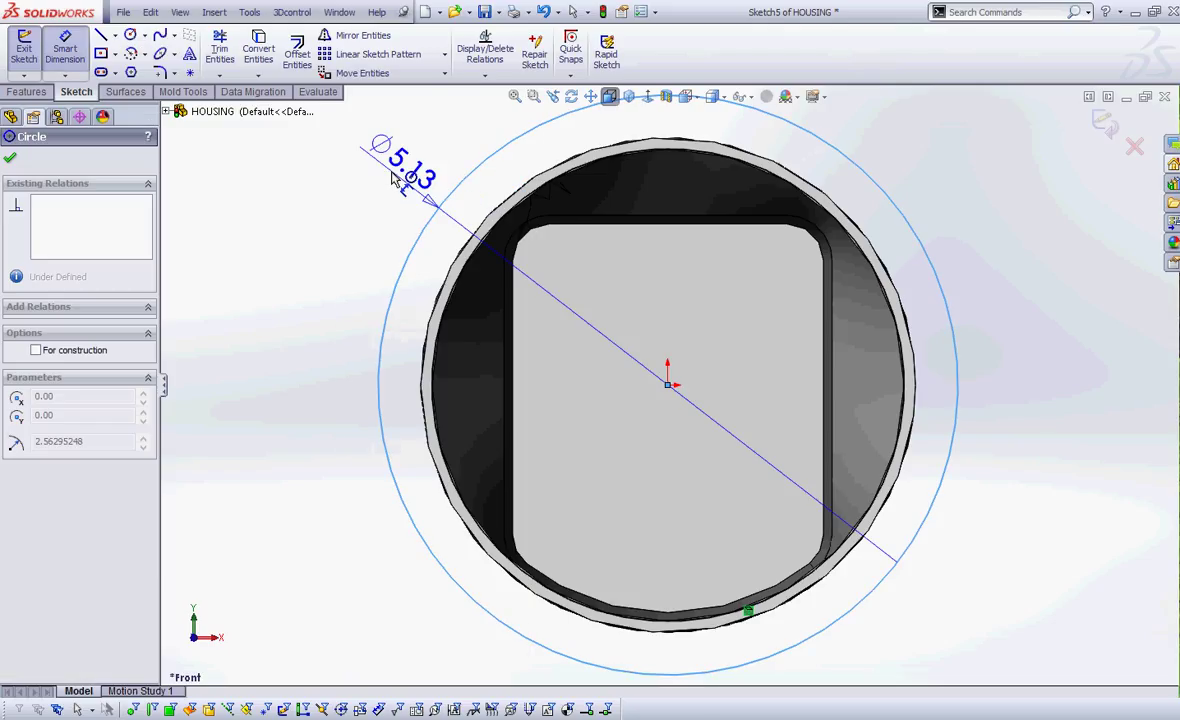
pyautogui.click(515, 210)
pyautogui.write('5.125')
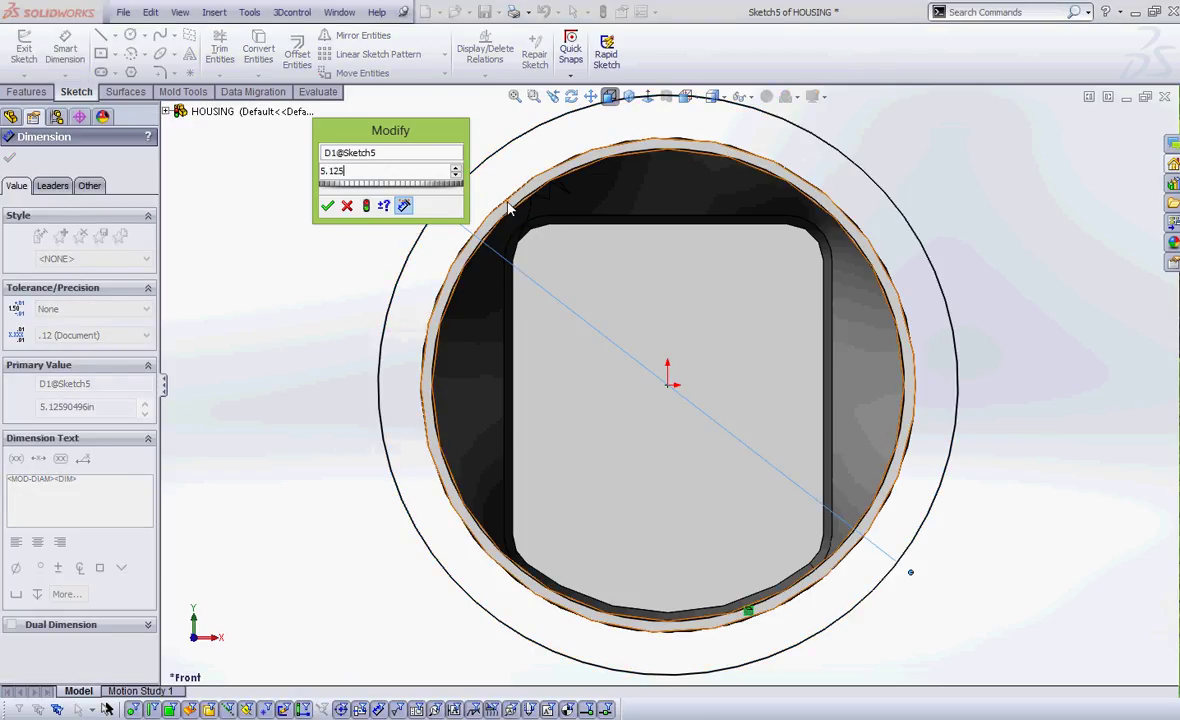
pyautogui.press('Return')
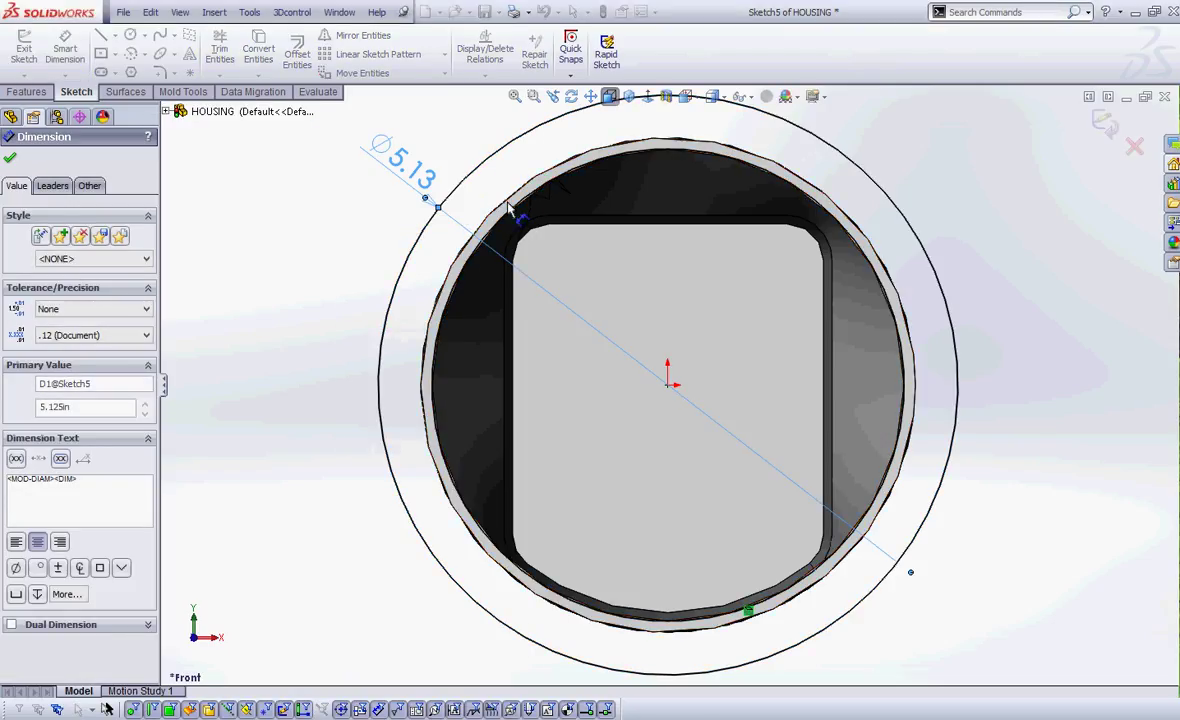
pyautogui.click(10, 157)
# Examine in wireframe how the two sketch circles relate to the cylinder's walls, and restore the shaded display with edges
pyautogui.click(630, 97)
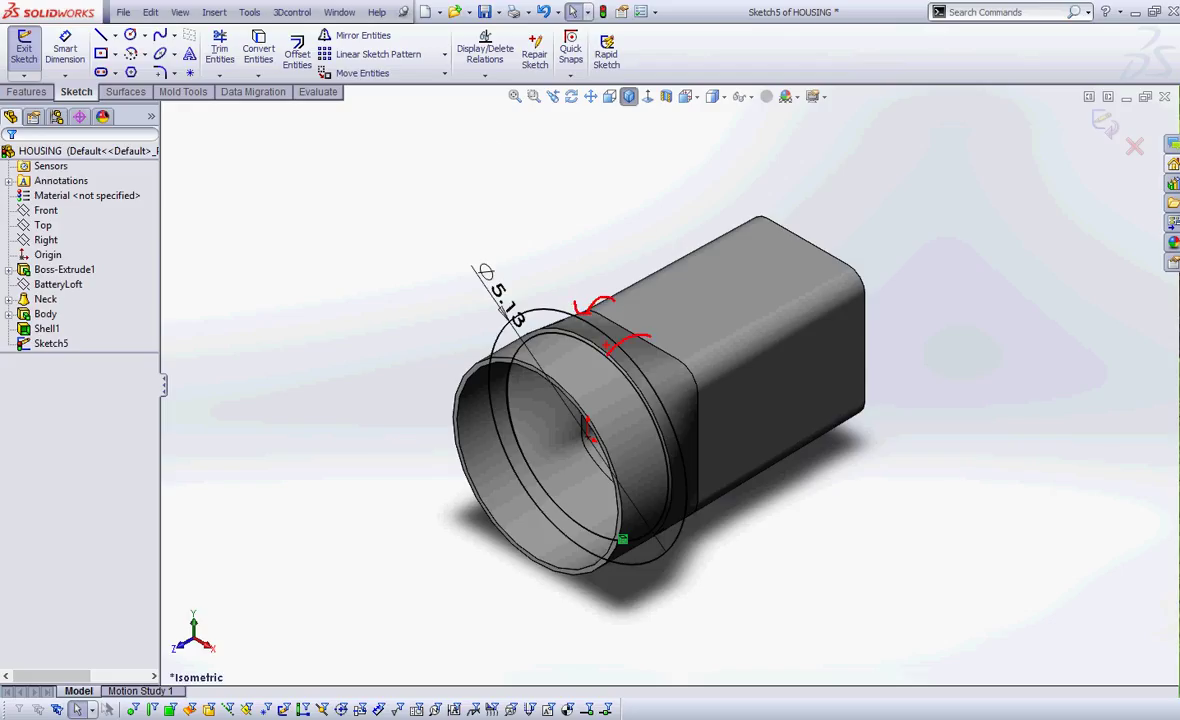
pyautogui.moveTo(625, 338); pyautogui.dragTo(622, 360)
pyautogui.scroll(-4, 556, 308)
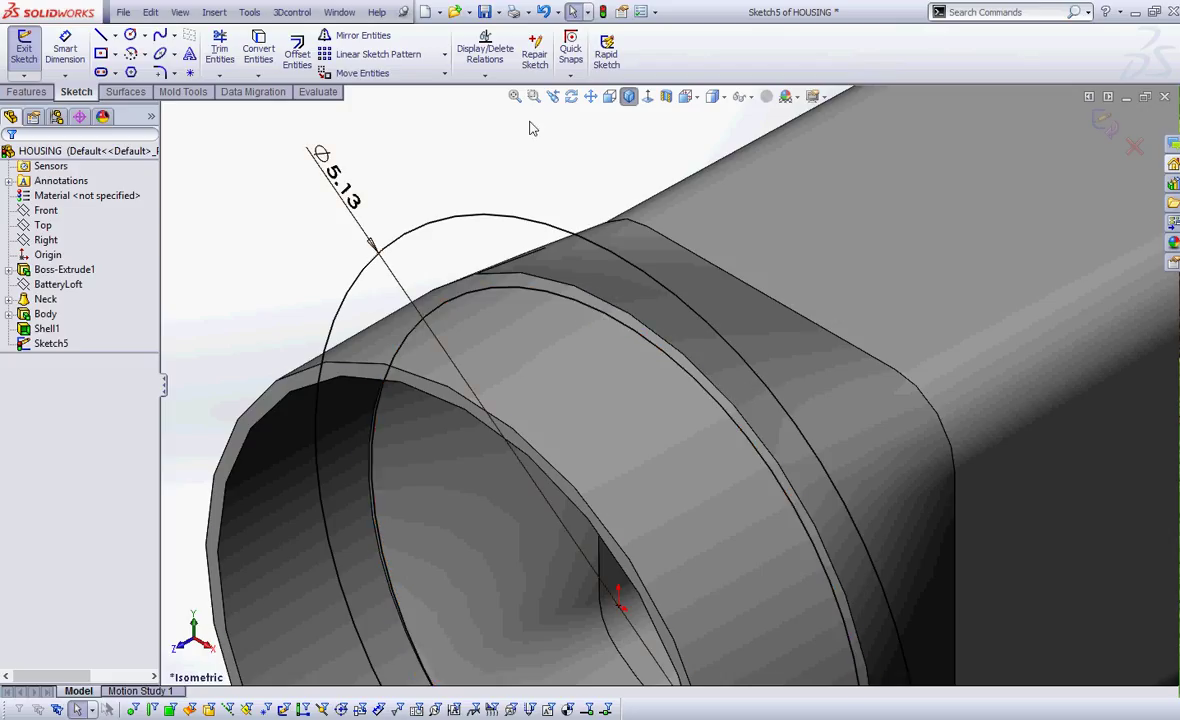
pyautogui.click(715, 96)
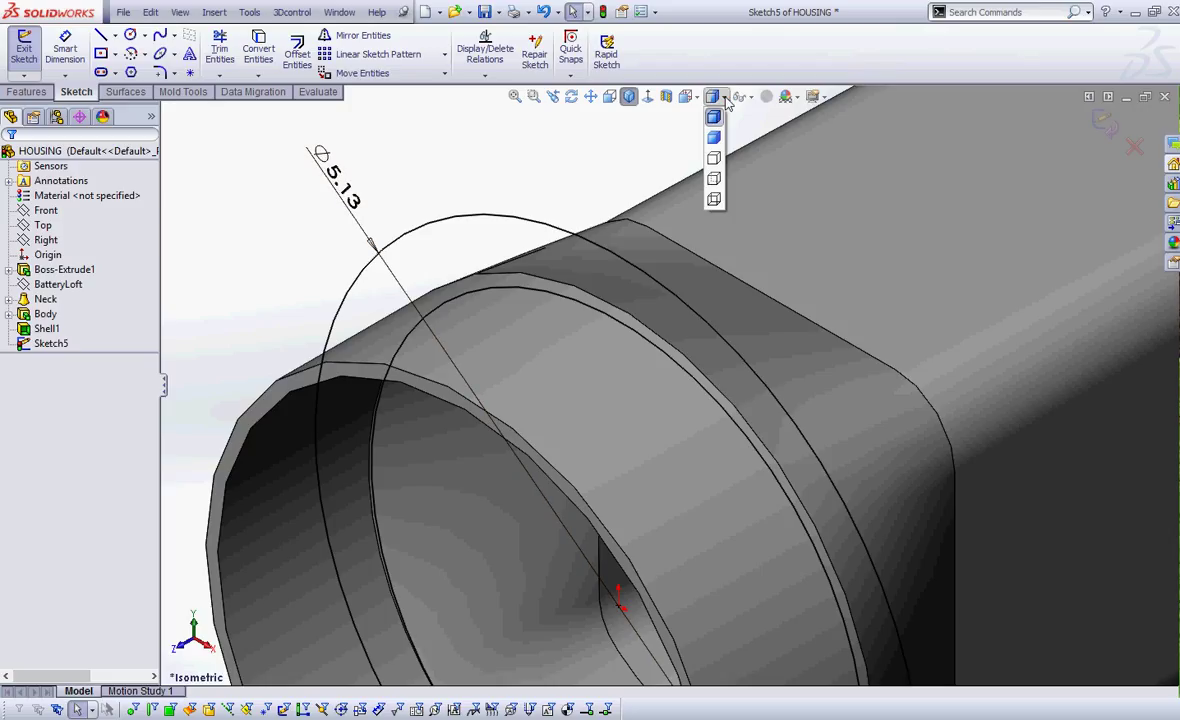
pyautogui.click(716, 197)
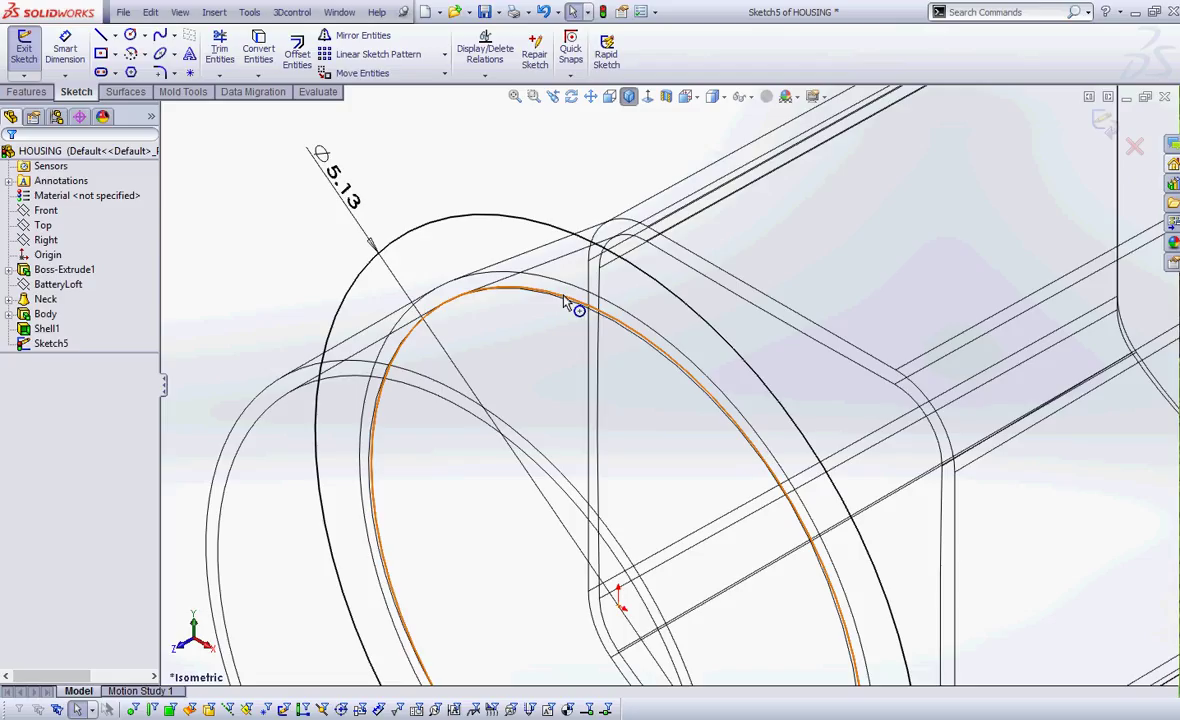
pyautogui.click(694, 96)
pyautogui.click(712, 96)
pyautogui.click(712, 117)
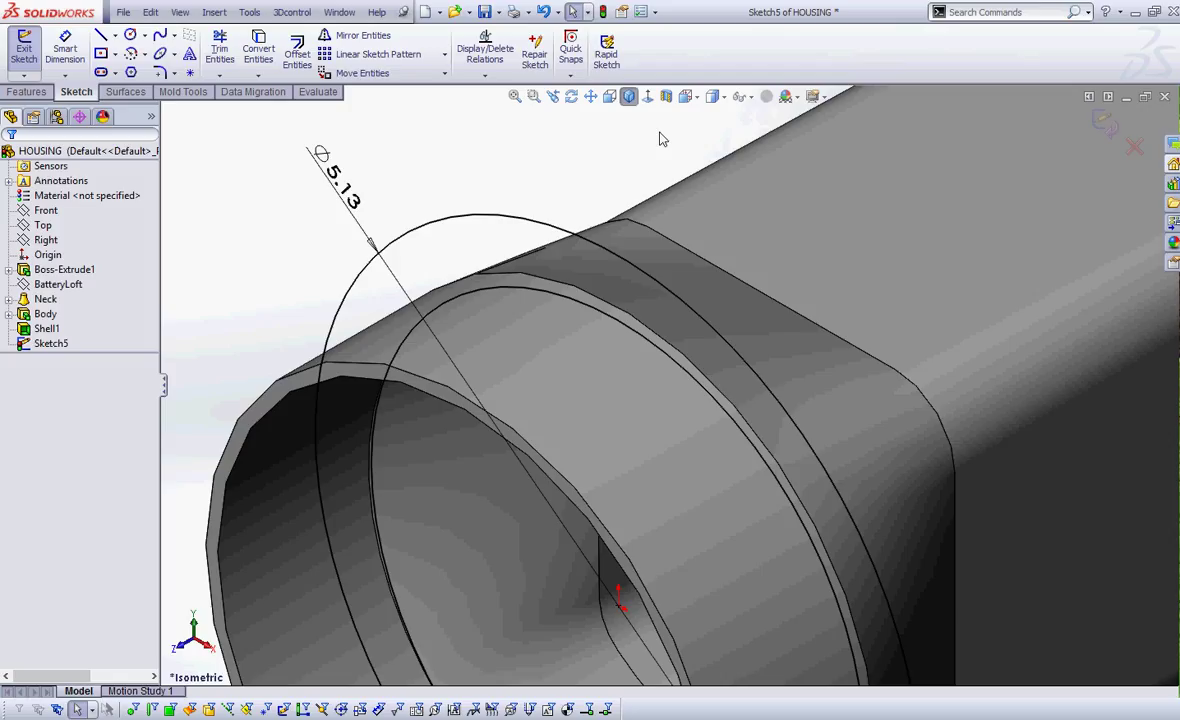
pyautogui.scroll(1, 665, 150)
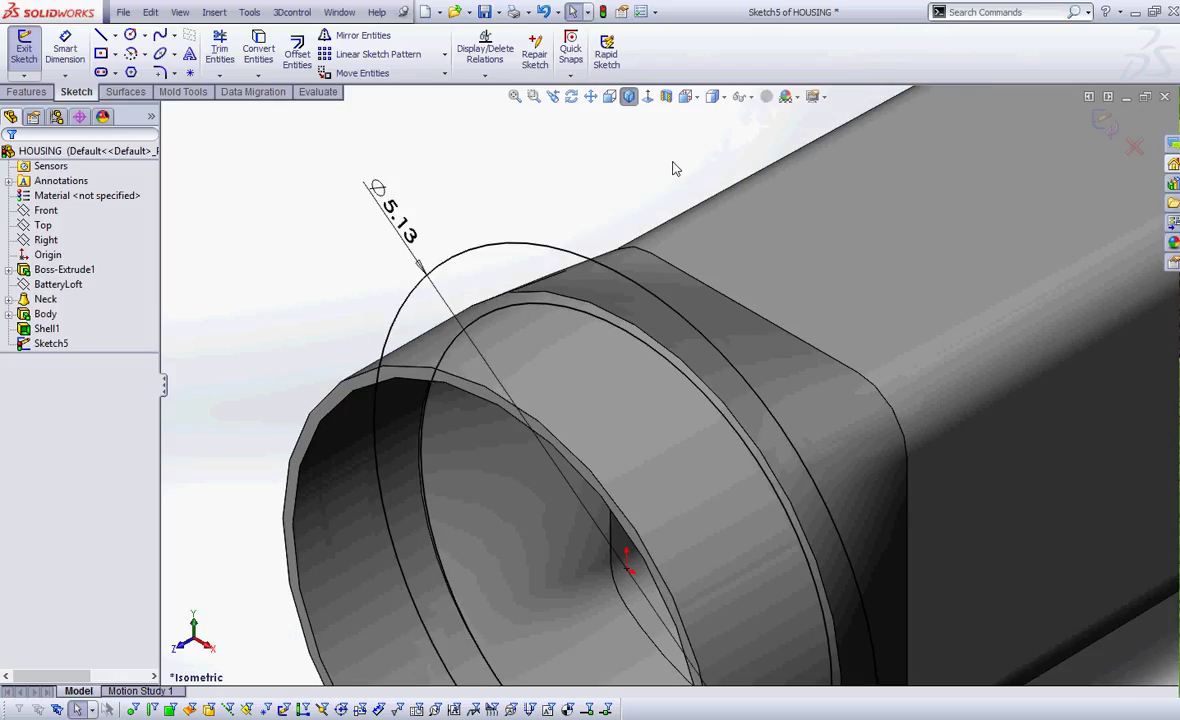
# Extrude the ring between the two circles as a blind boss 0.10 in deep, merged with the housing
pyautogui.click(27, 92)
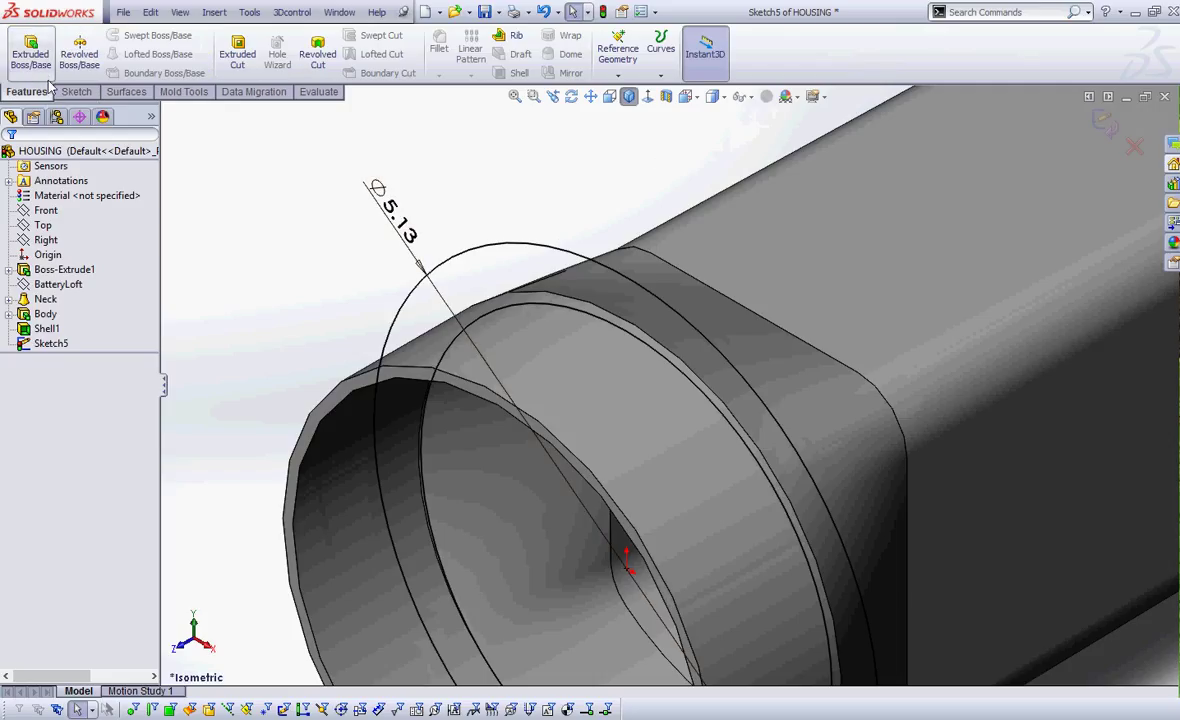
pyautogui.click(31, 55)
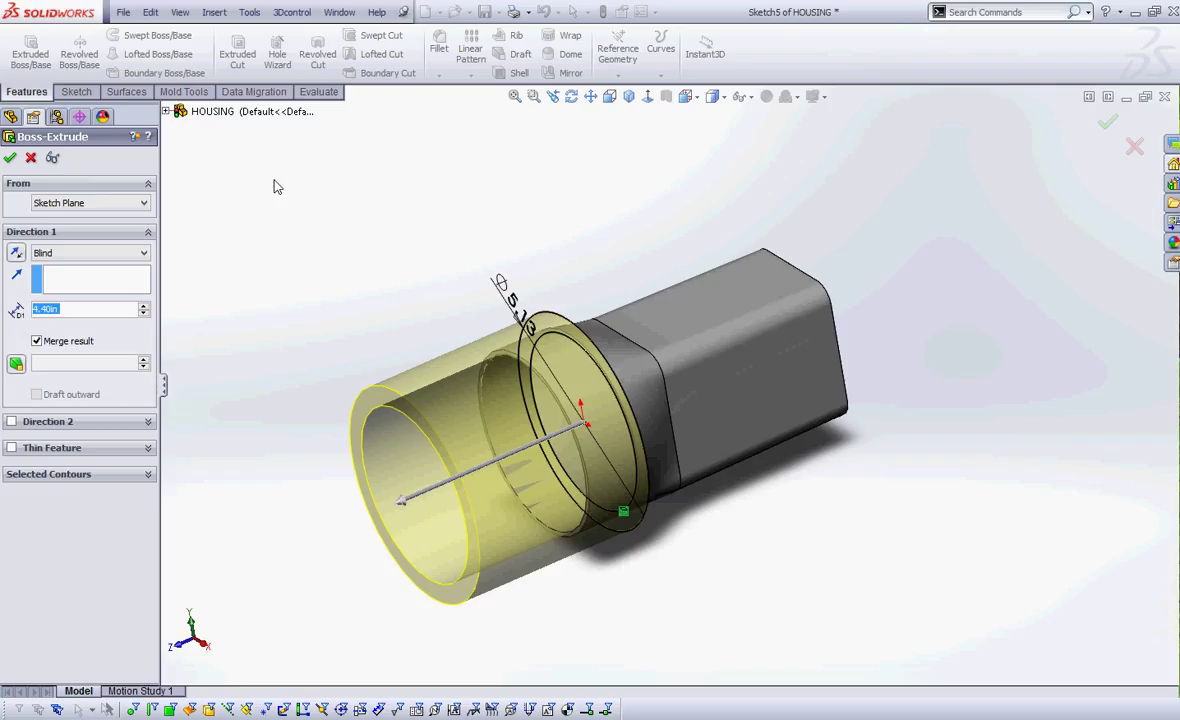
pyautogui.write('.1')
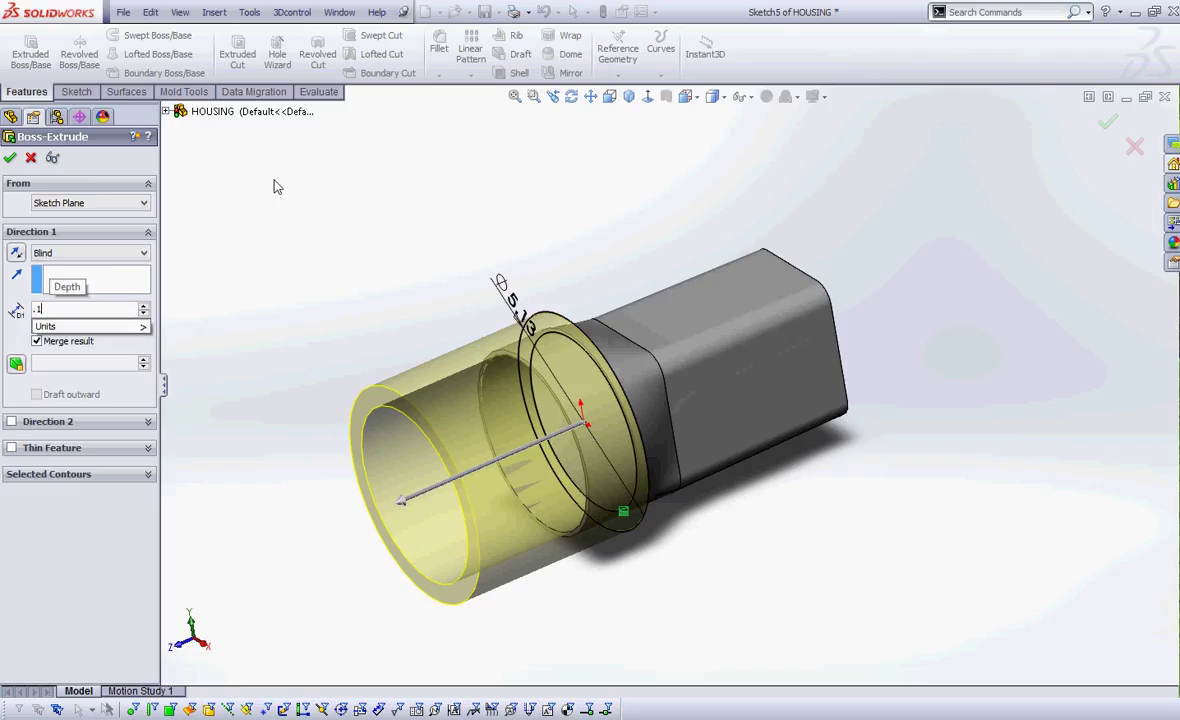
pyautogui.press('Return')
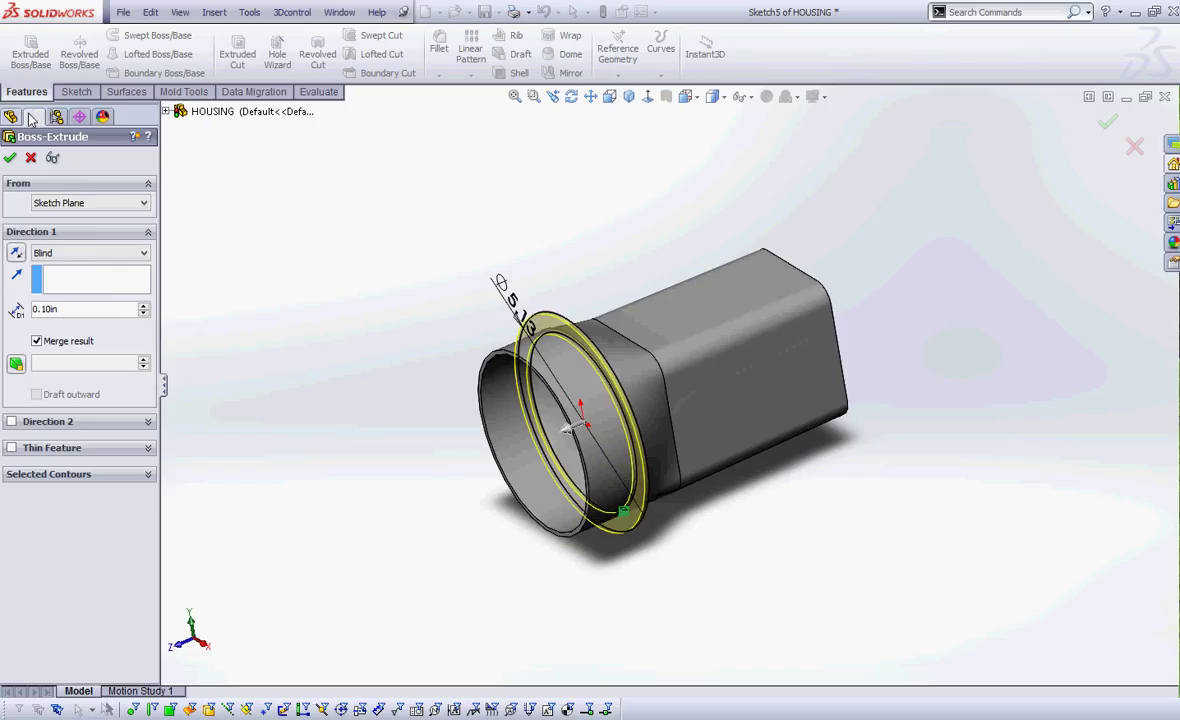
pyautogui.click(10, 157)
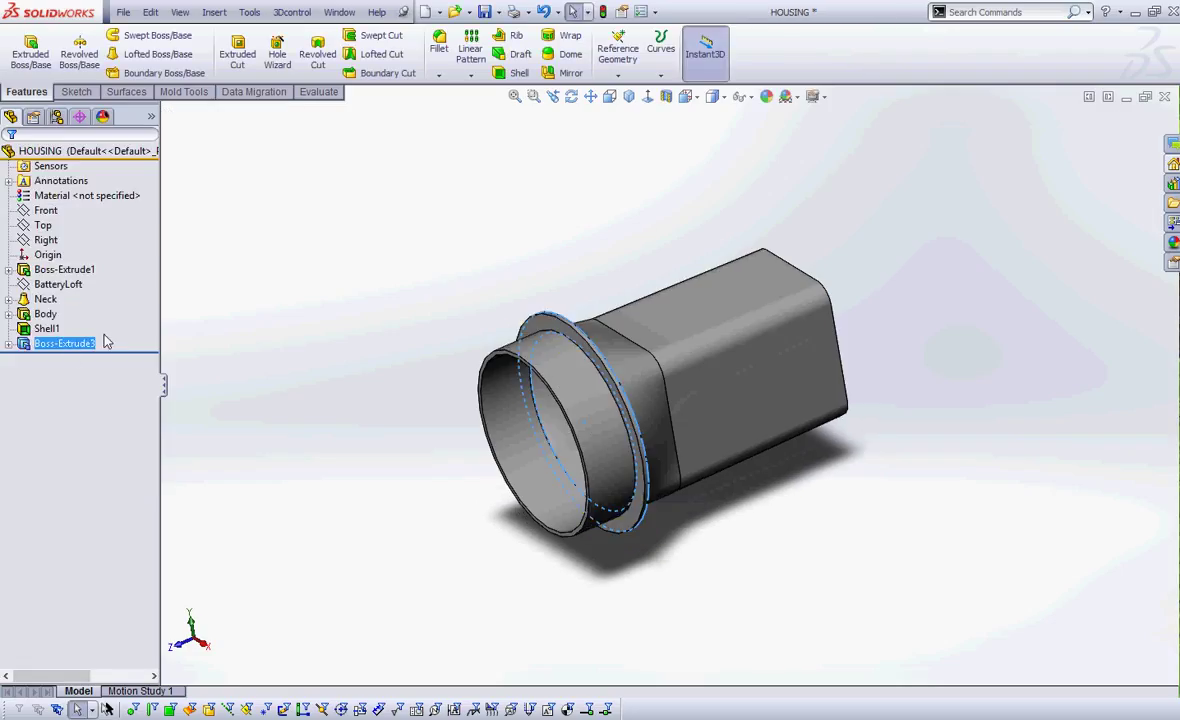
# Rename the ring's extrusion feature Shield
pyautogui.click(66, 345)
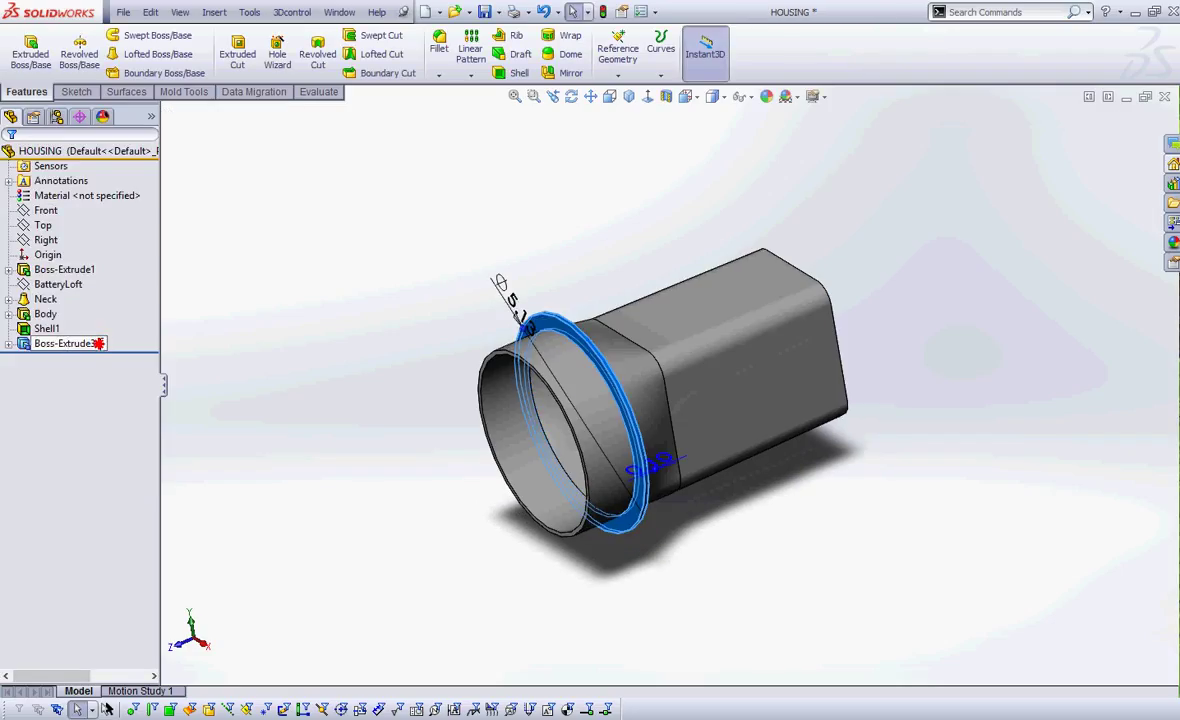
pyautogui.write('Sh')
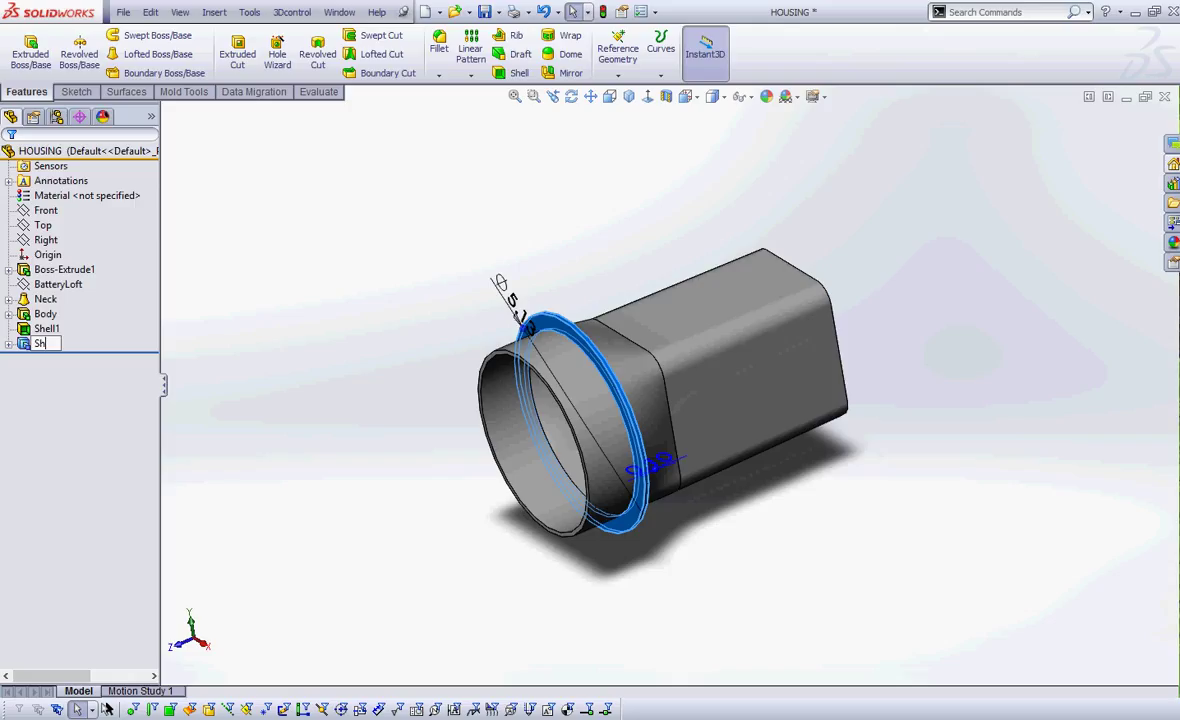
pyautogui.write('ield')
pyautogui.click(386, 247)
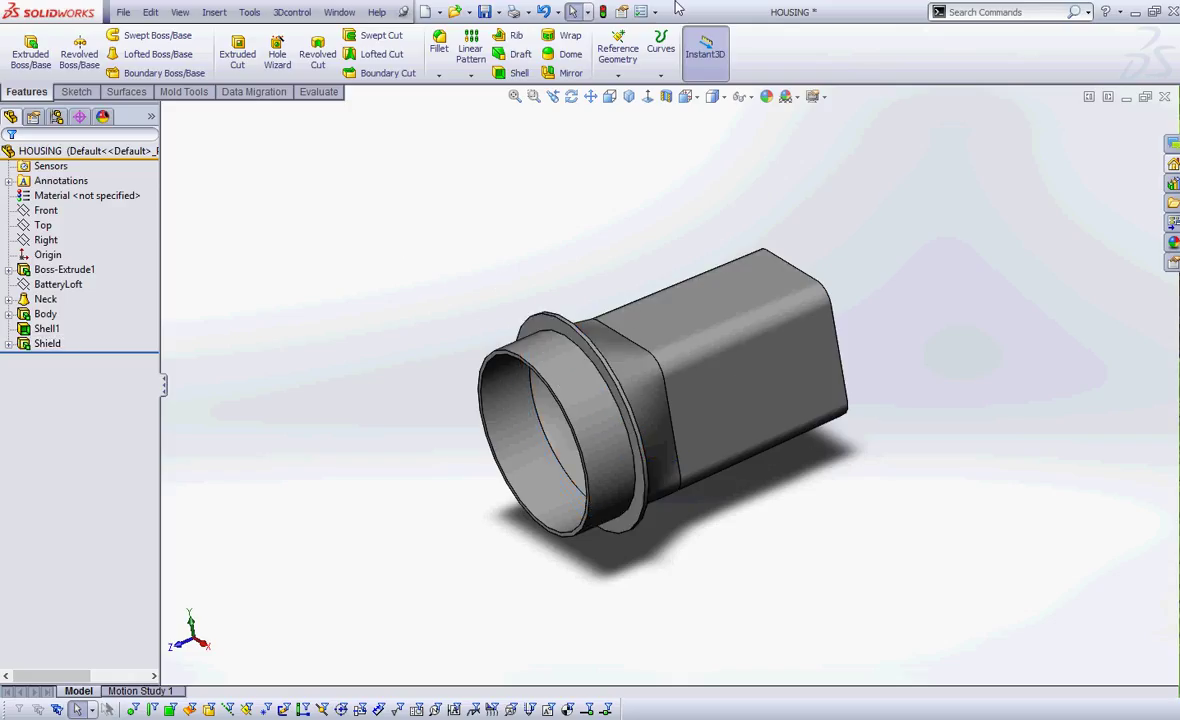
# Save the part and view the housing from the front and from the right side
pyautogui.click(484, 12)
pyautogui.click(695, 102)
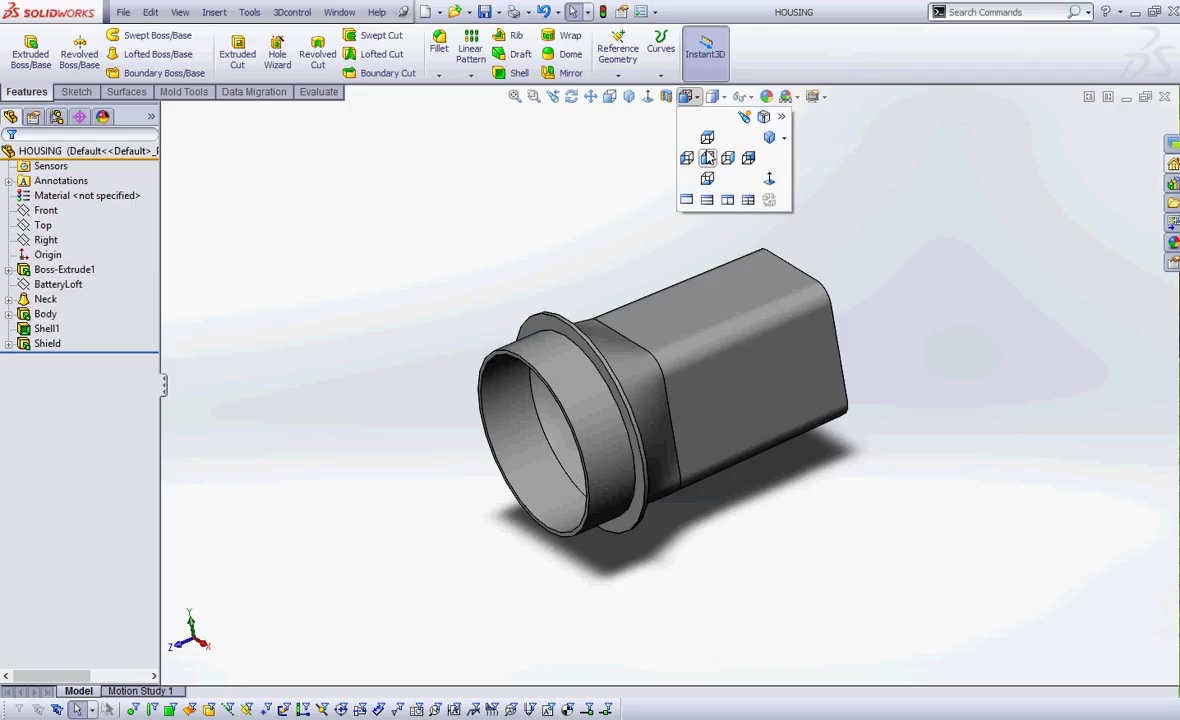
pyautogui.click(706, 157)
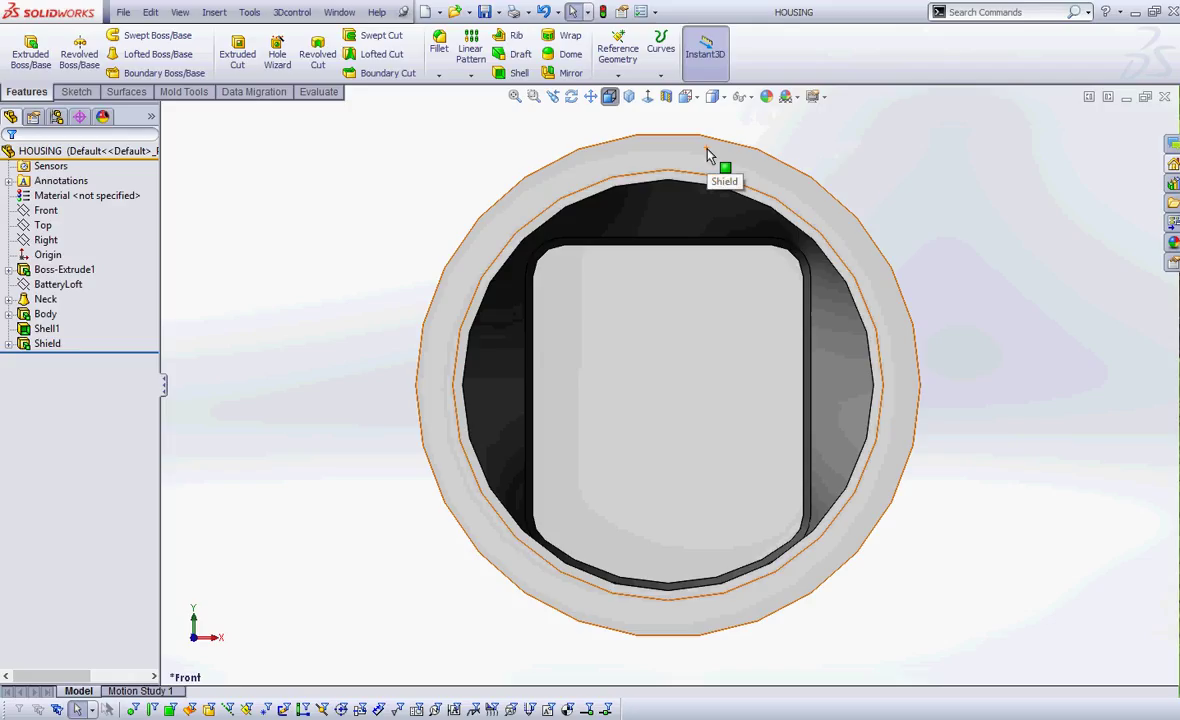
pyautogui.hotkey('ctrl', '4')
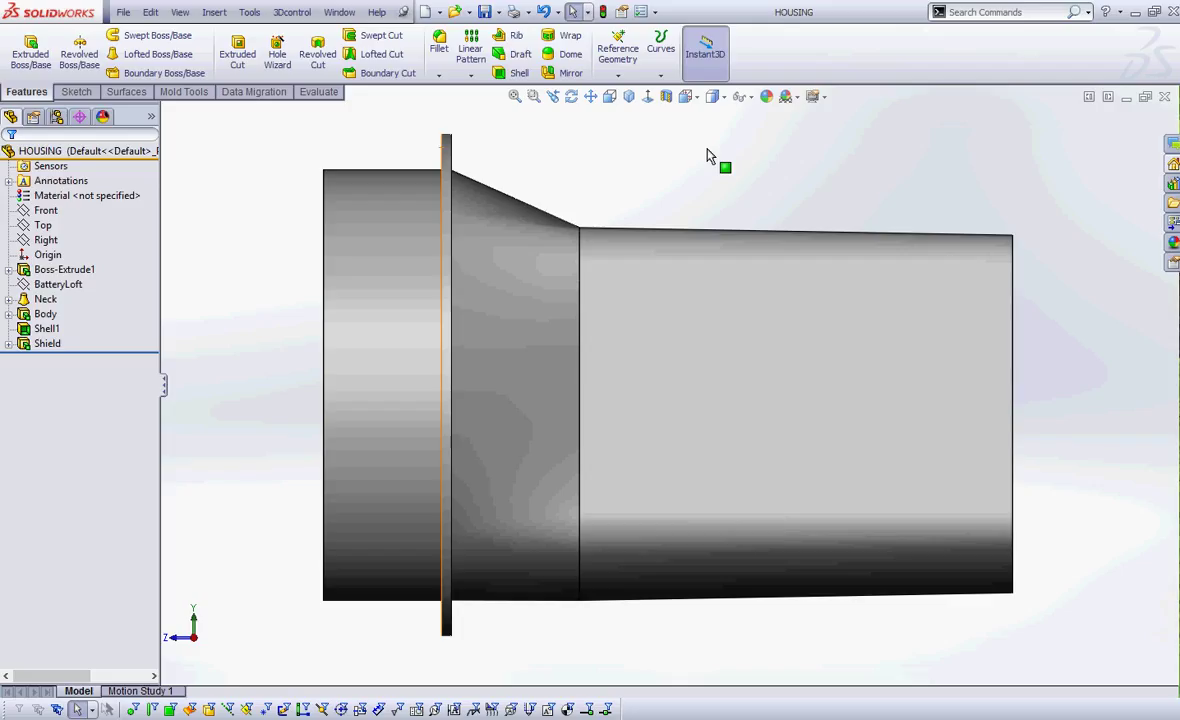
pyautogui.click(688, 97)
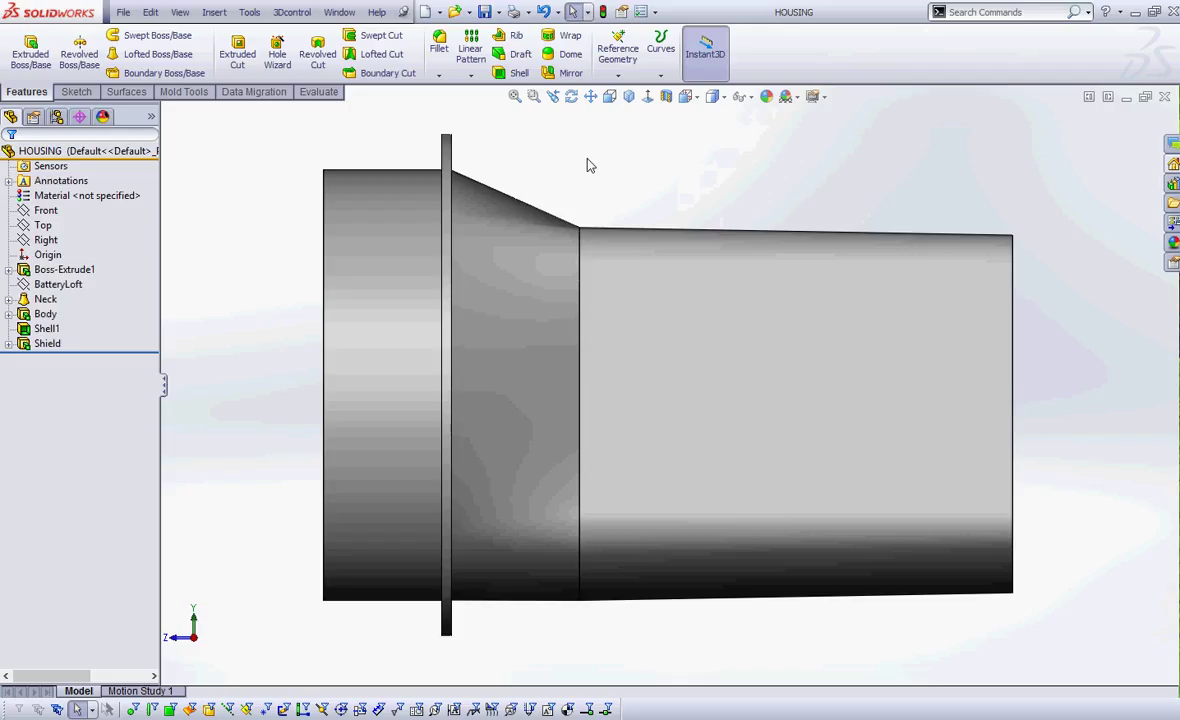
pyautogui.hotkey('ctrl', '2')
pyautogui.moveTo(840, 188)
pyautogui.mouseDown()
pyautogui.moveTo(811, 192)
pyautogui.moveTo(801, 221)
pyautogui.moveTo(820, 212)
pyautogui.mouseUp()
pyautogui.moveTo(838, 633)
pyautogui.mouseDown()
pyautogui.moveTo(812, 604)
pyautogui.moveTo(824, 608)
pyautogui.mouseUp()
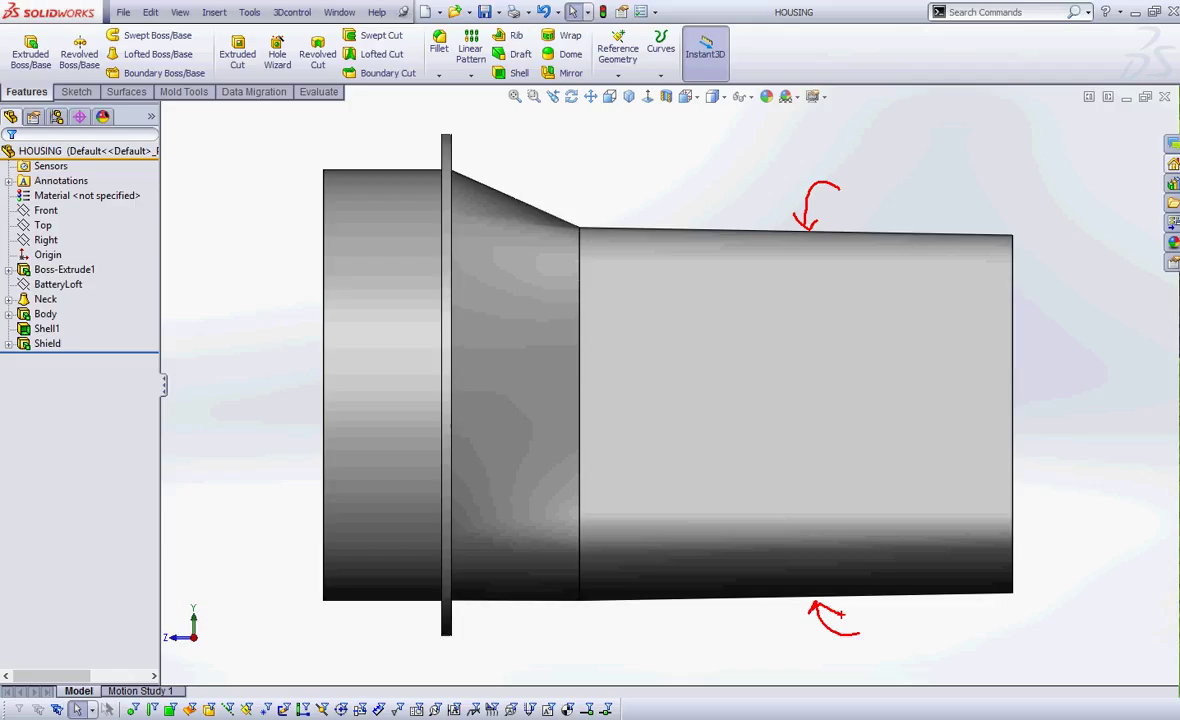
pyautogui.moveTo(408, 128)
pyautogui.mouseDown()
pyautogui.moveTo(385, 131)
pyautogui.moveTo(365, 162)
pyautogui.mouseUp()
pyautogui.moveTo(409, 632)
pyautogui.mouseDown()
pyautogui.moveTo(370, 595)
pyautogui.moveTo(391, 607)
pyautogui.mouseUp()
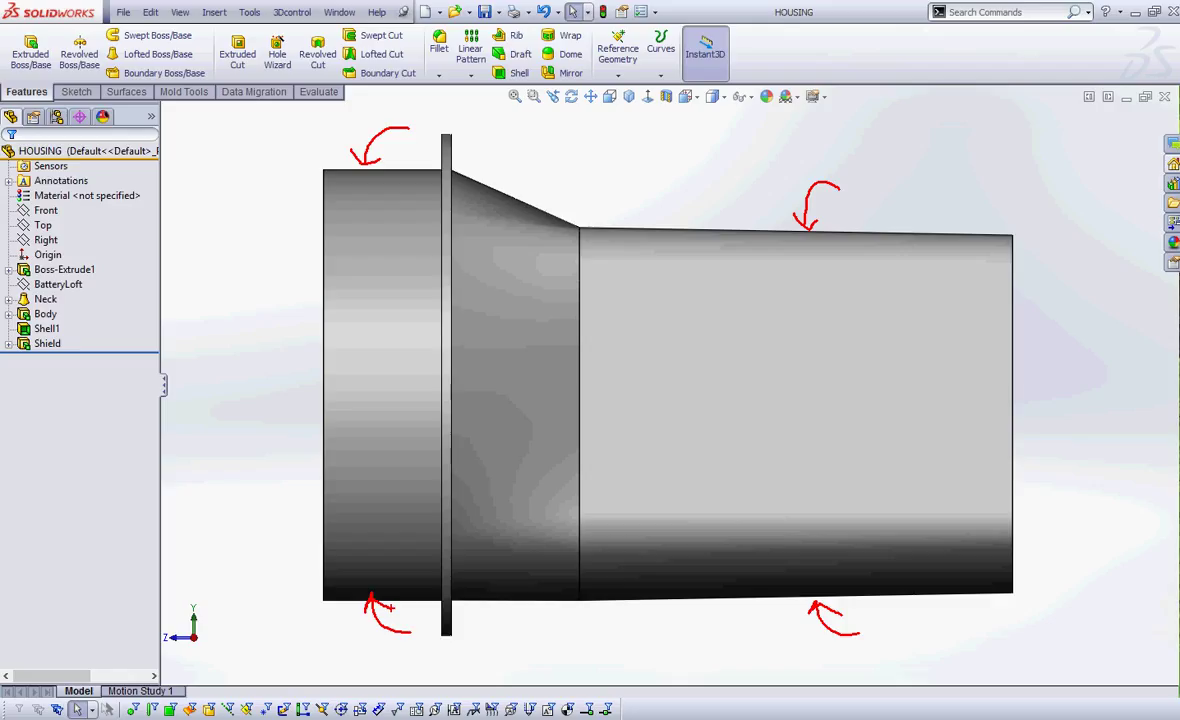
pyautogui.press('Escape')
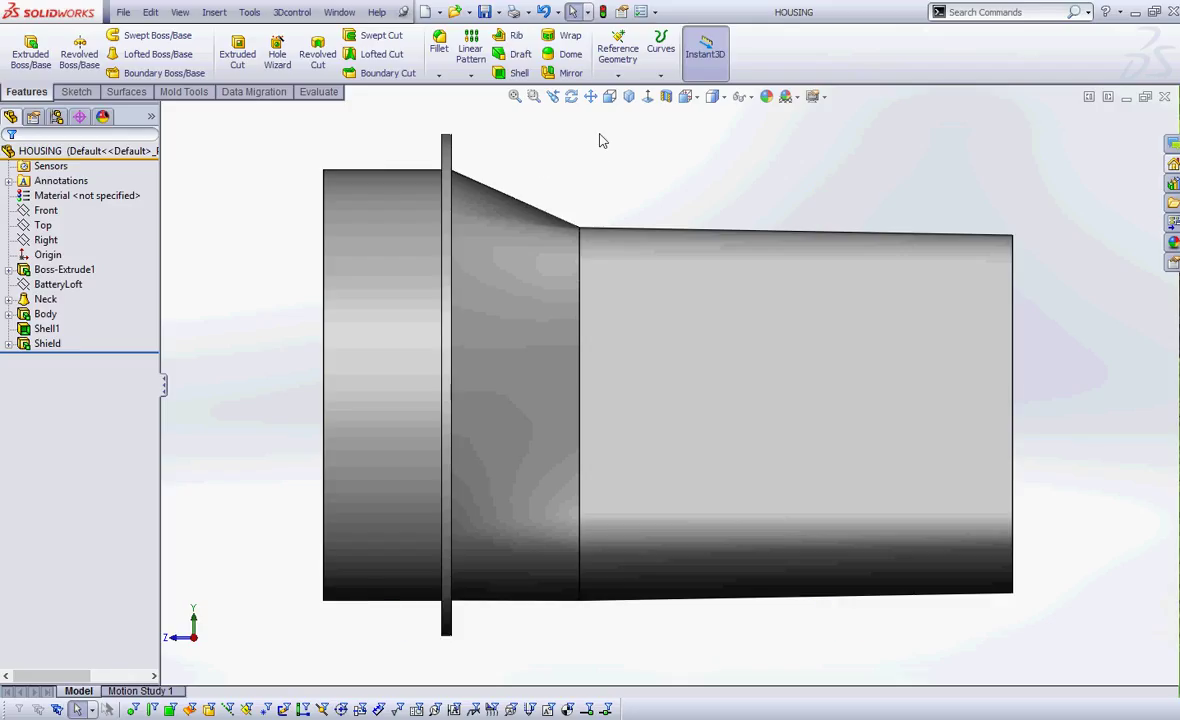
pyautogui.hotkey('ctrl', '2')
pyautogui.moveTo(470, 28)
pyautogui.mouseDown()
pyautogui.moveTo(530, 24)
pyautogui.moveTo(445, 85)
pyautogui.moveTo(461, 115)
pyautogui.moveTo(478, 47)
pyautogui.moveTo(470, 58)
pyautogui.mouseUp()
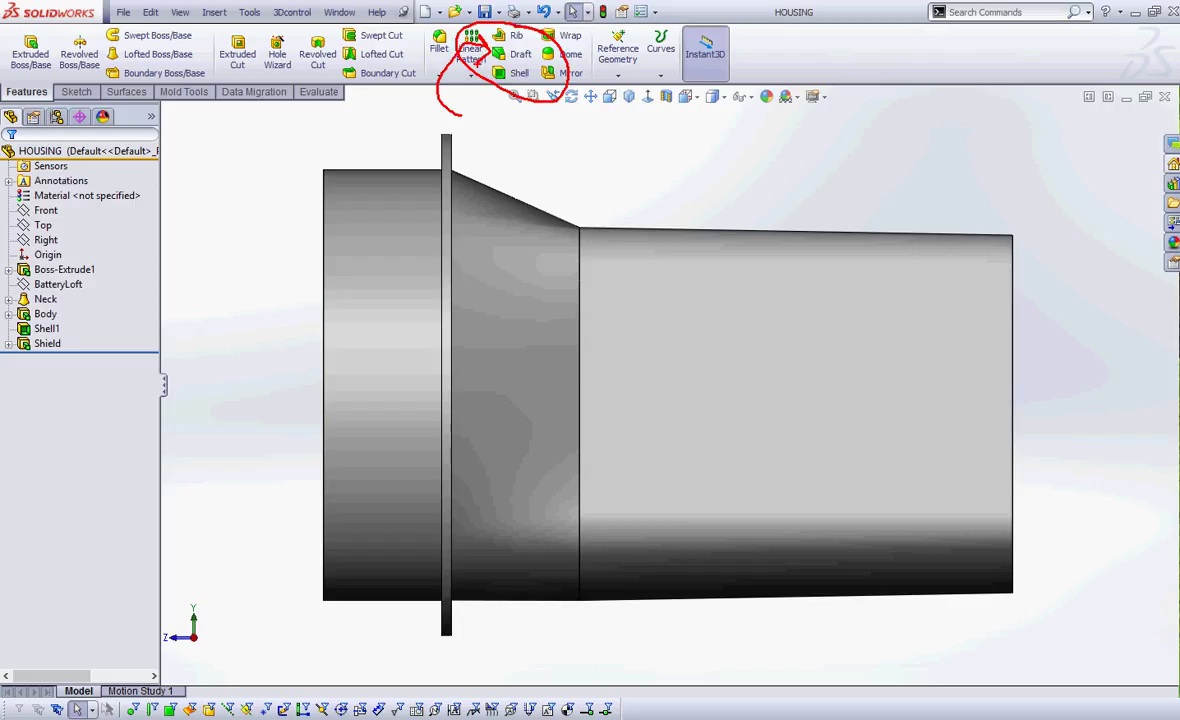
pyautogui.press('Escape')
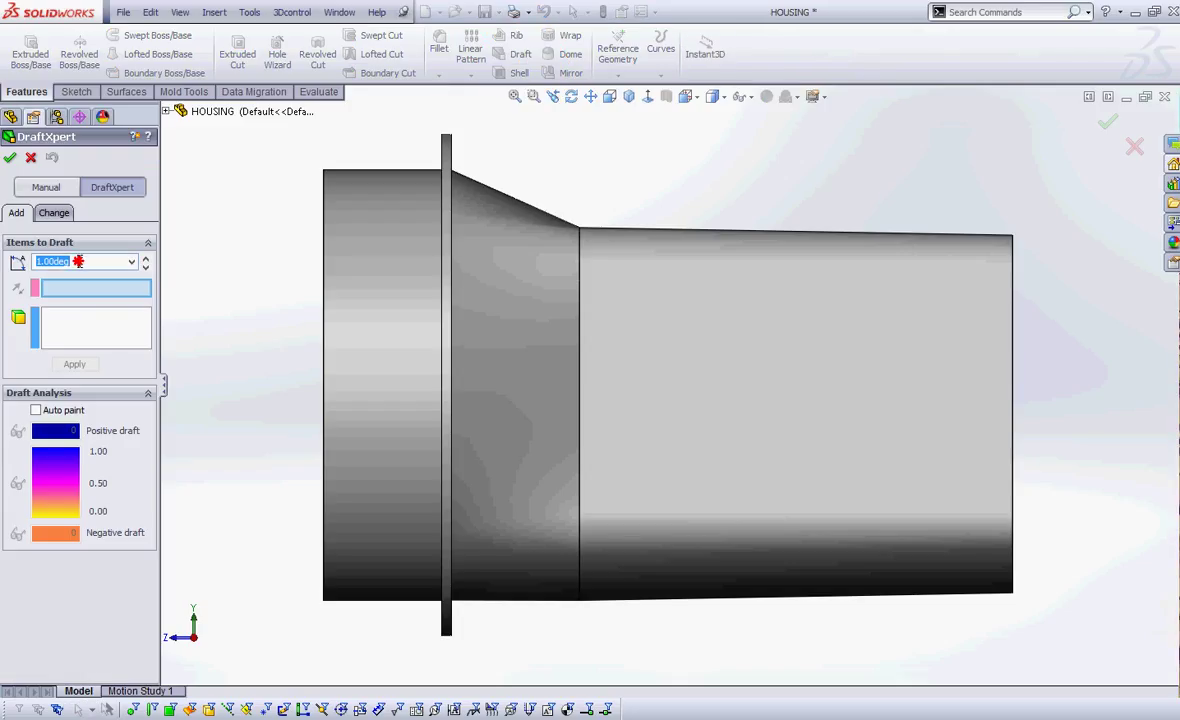
# Start a draft of 5 degrees with the cylinder's open front rim face as the neutral plane
pyautogui.write('5')
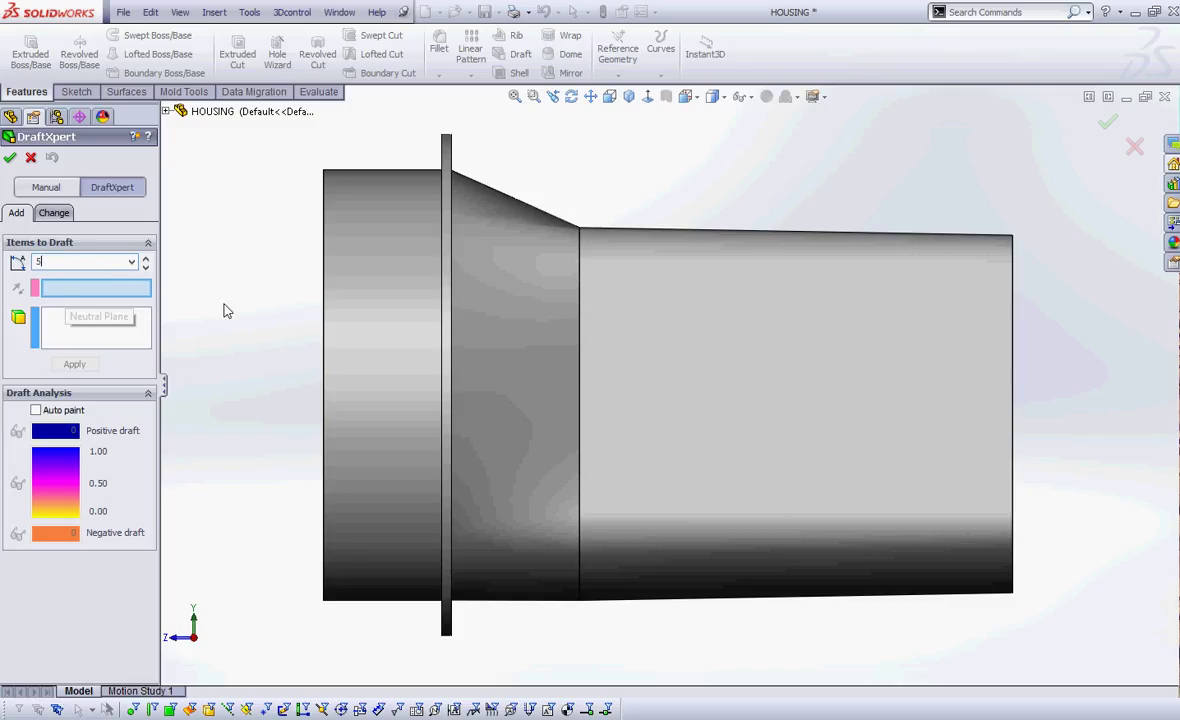
pyautogui.write('f')
pyautogui.moveTo(263, 330); pyautogui.dragTo(460, 340, button='middle')
pyautogui.scroll(-3, 500, 330)
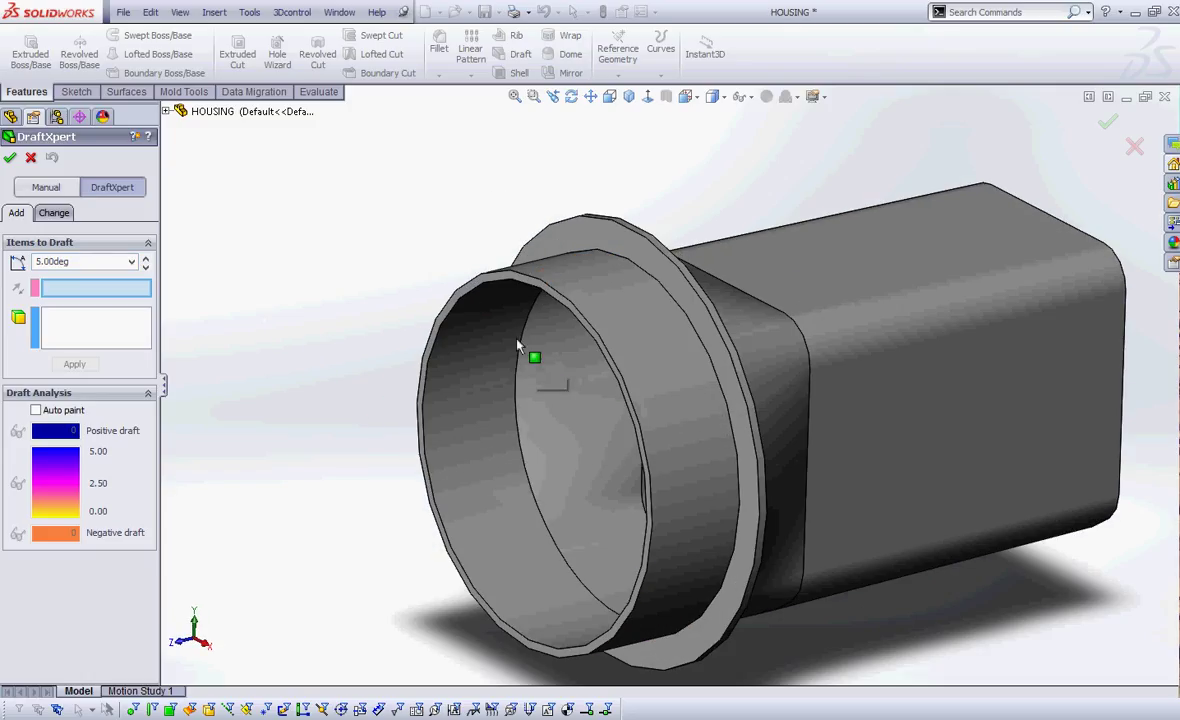
pyautogui.click(489, 282)
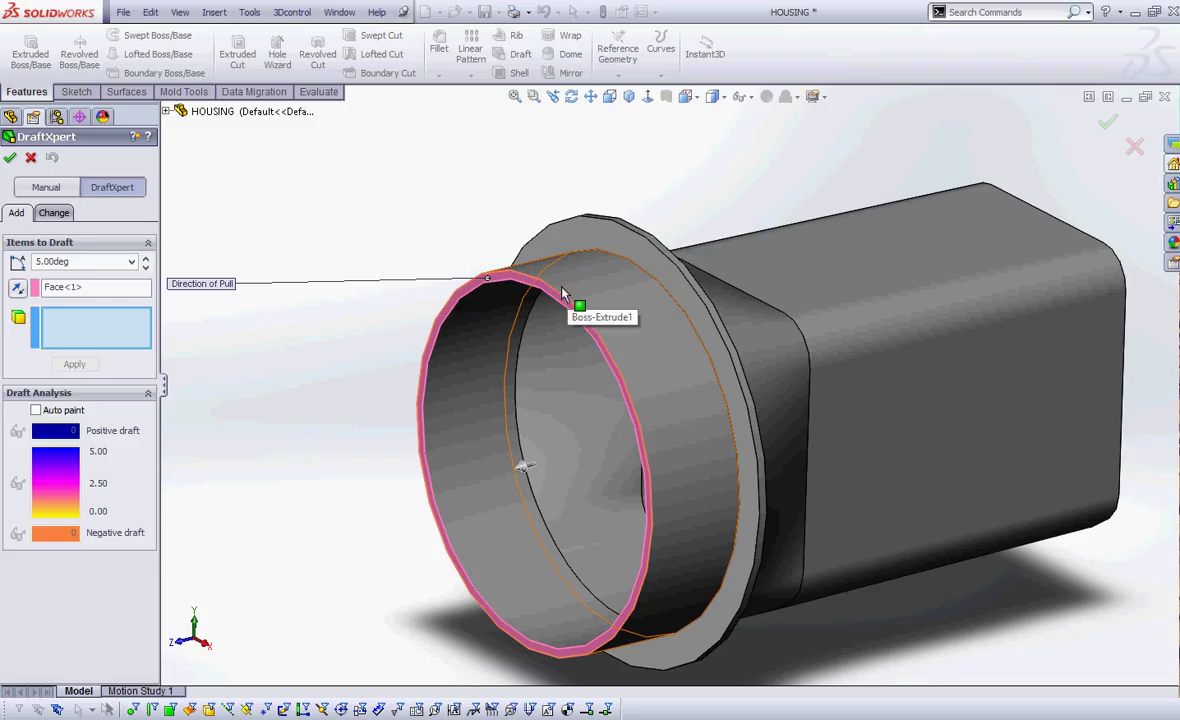
# Choose the cylinder's outer face between the rim and the Shield as the face to draft, and create the draft
pyautogui.scroll(-2, 562, 293)
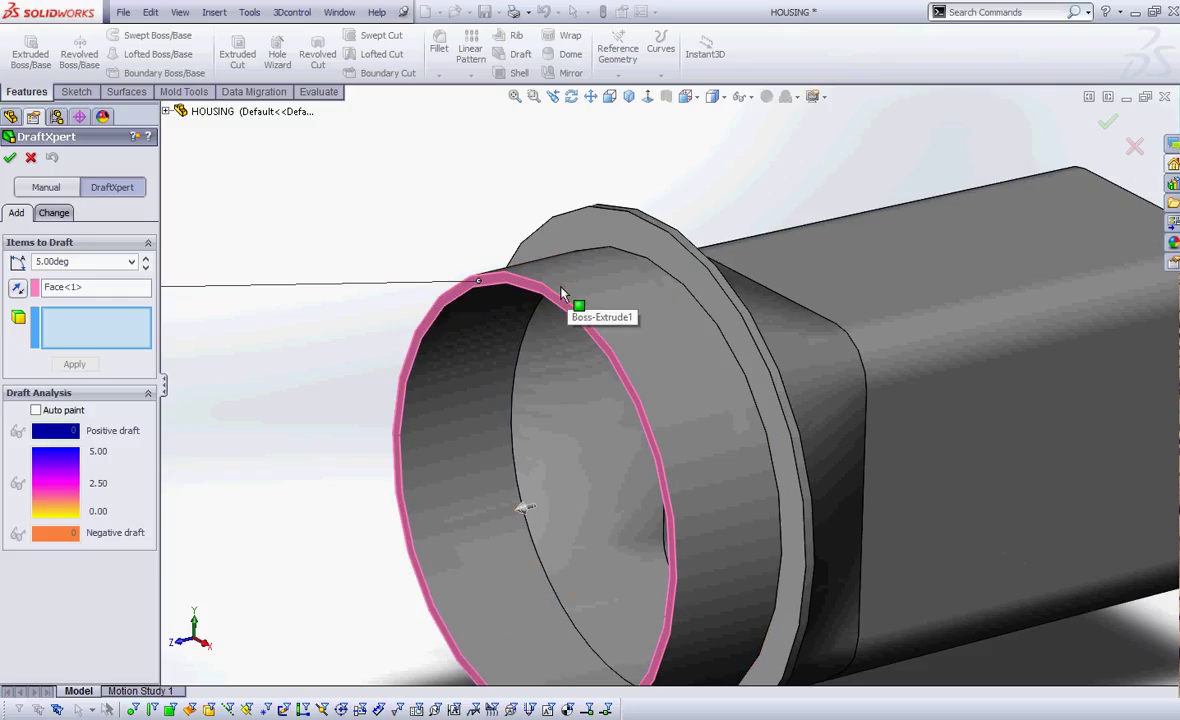
pyautogui.click(562, 293)
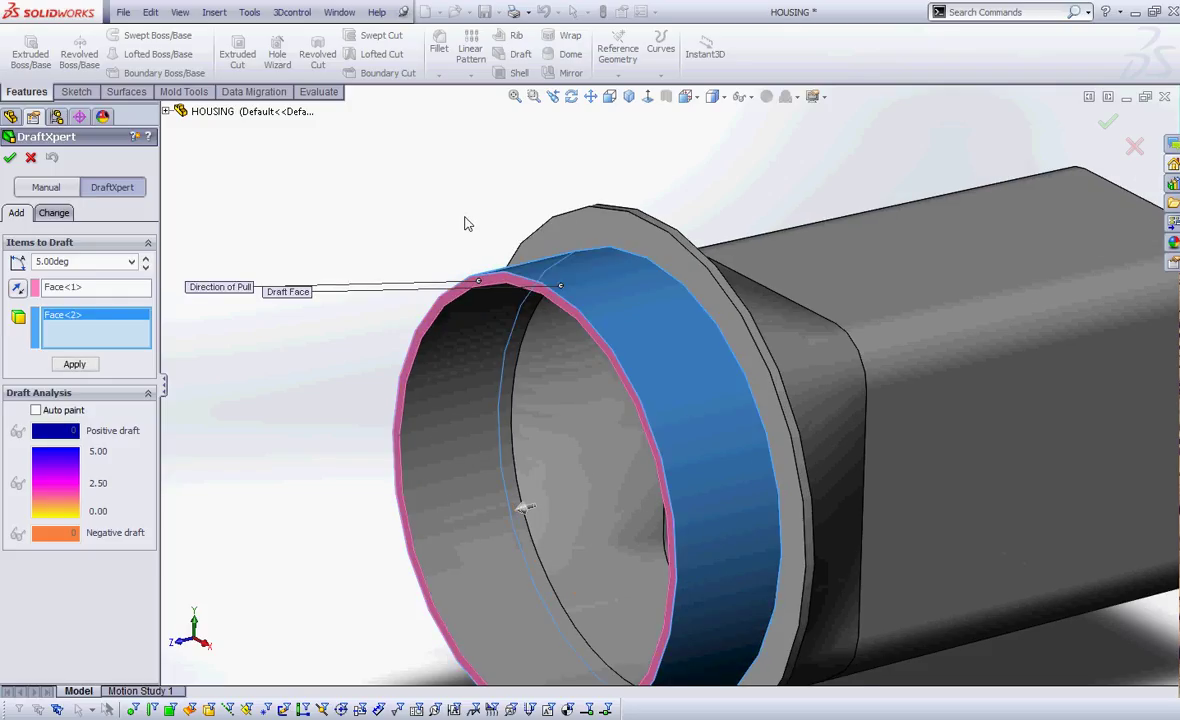
pyautogui.scroll(2, 466, 223)
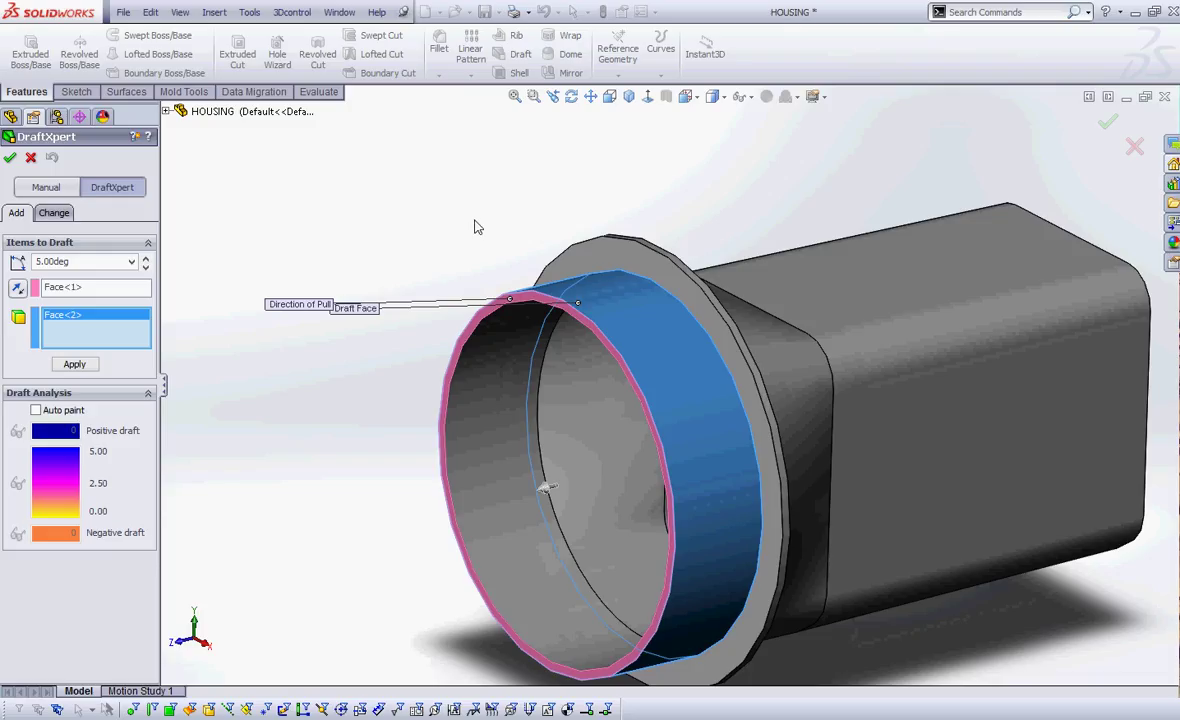
pyautogui.moveTo(484, 239); pyautogui.dragTo(438, 240, button='middle')
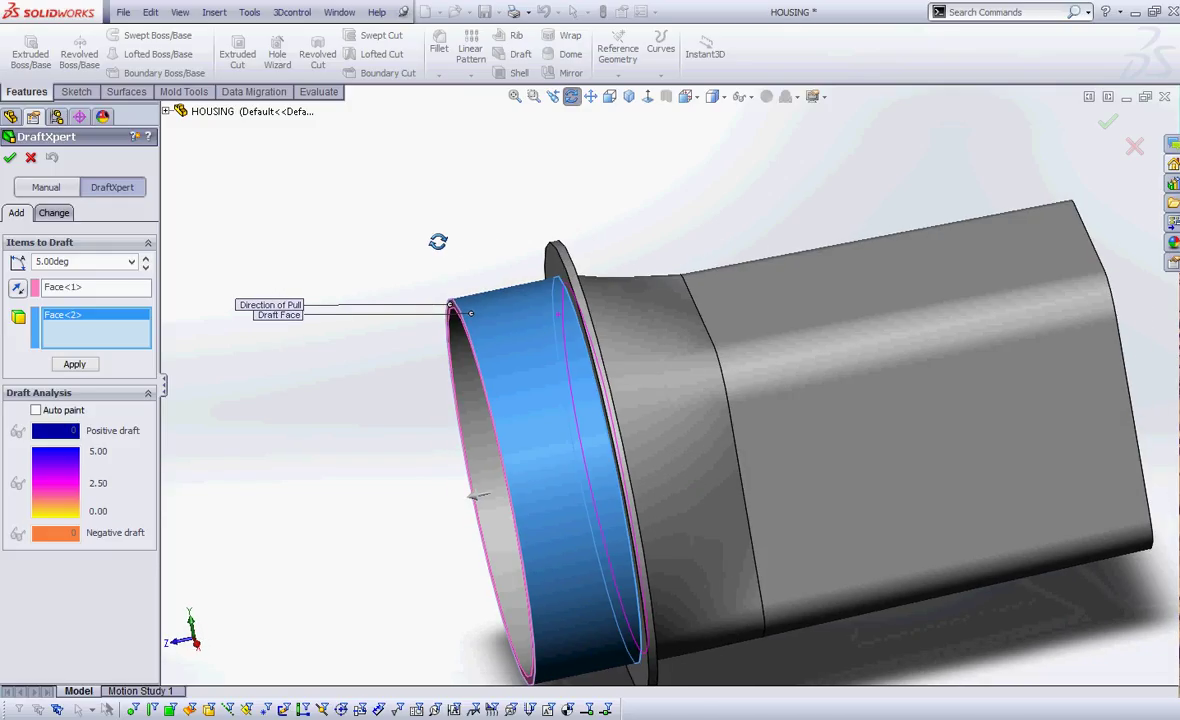
pyautogui.moveTo(497, 225)
pyautogui.mouseDown()
pyautogui.moveTo(512, 298)
pyautogui.moveTo(535, 289)
pyautogui.mouseUp()
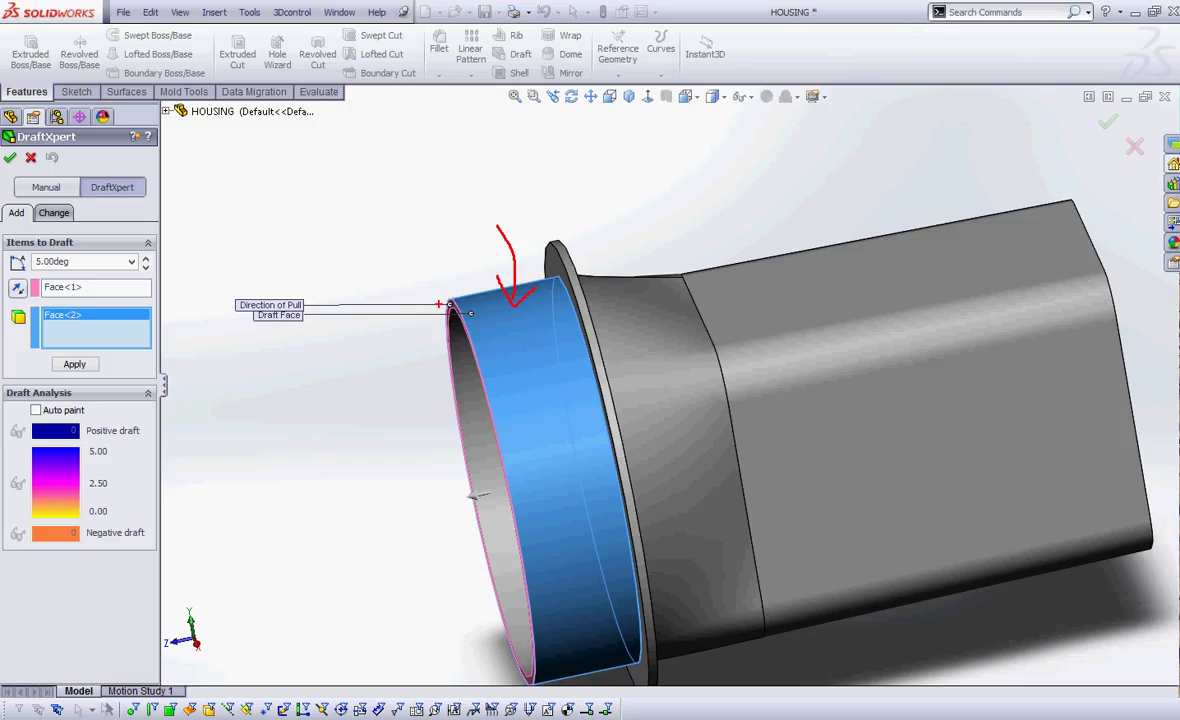
pyautogui.moveTo(424, 263)
pyautogui.mouseDown()
pyautogui.moveTo(418, 282)
pyautogui.moveTo(450, 305)
pyautogui.moveTo(433, 317)
pyautogui.mouseUp()
pyautogui.press('Escape')
pyautogui.click(10, 159)
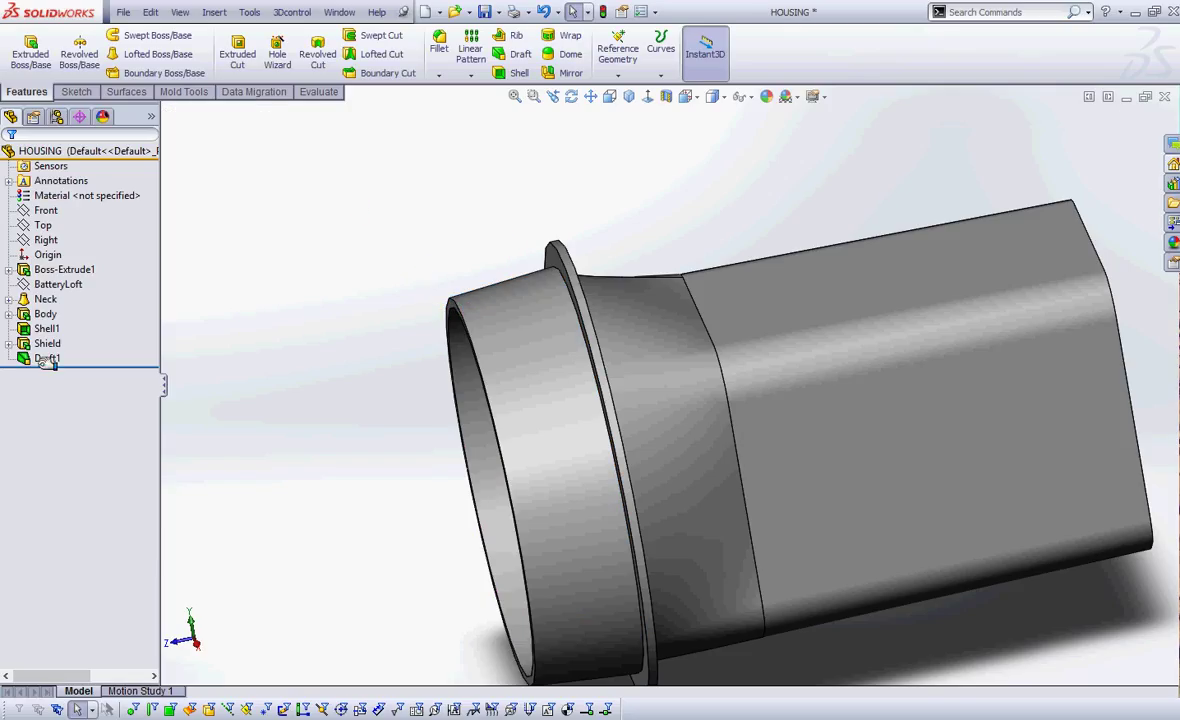
# Check the drafted cylinder wall in a wireframe right view, and save the part
pyautogui.click(692, 97)
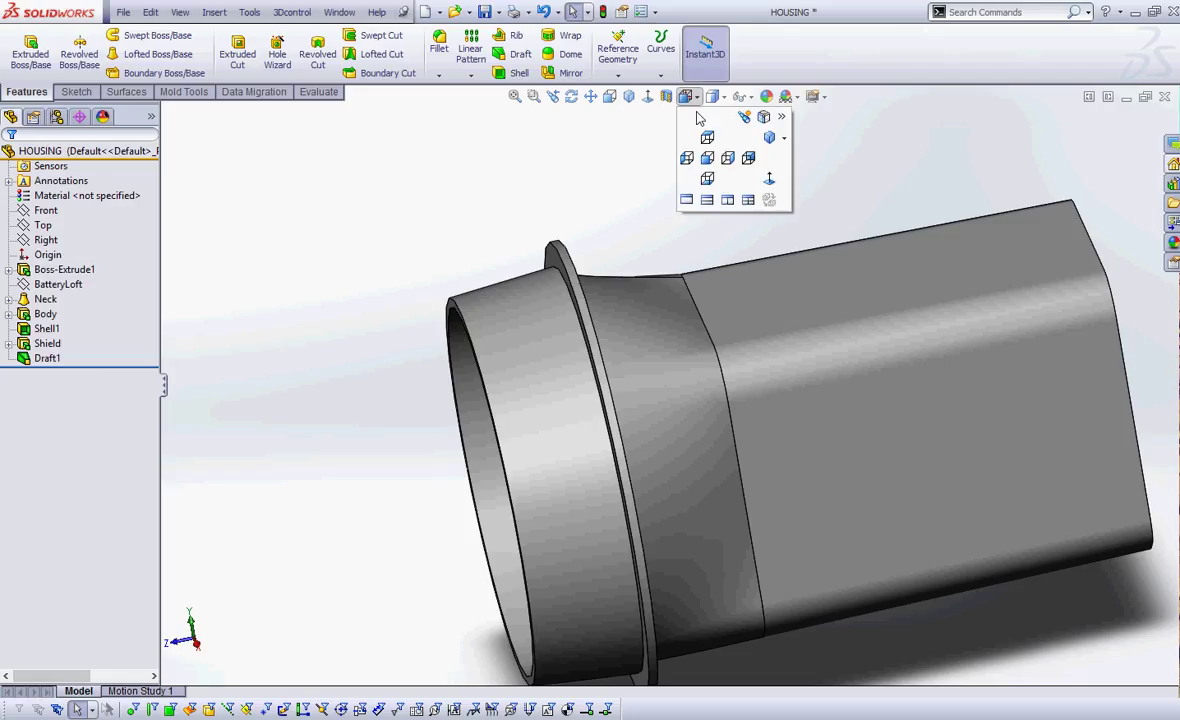
pyautogui.click(729, 160)
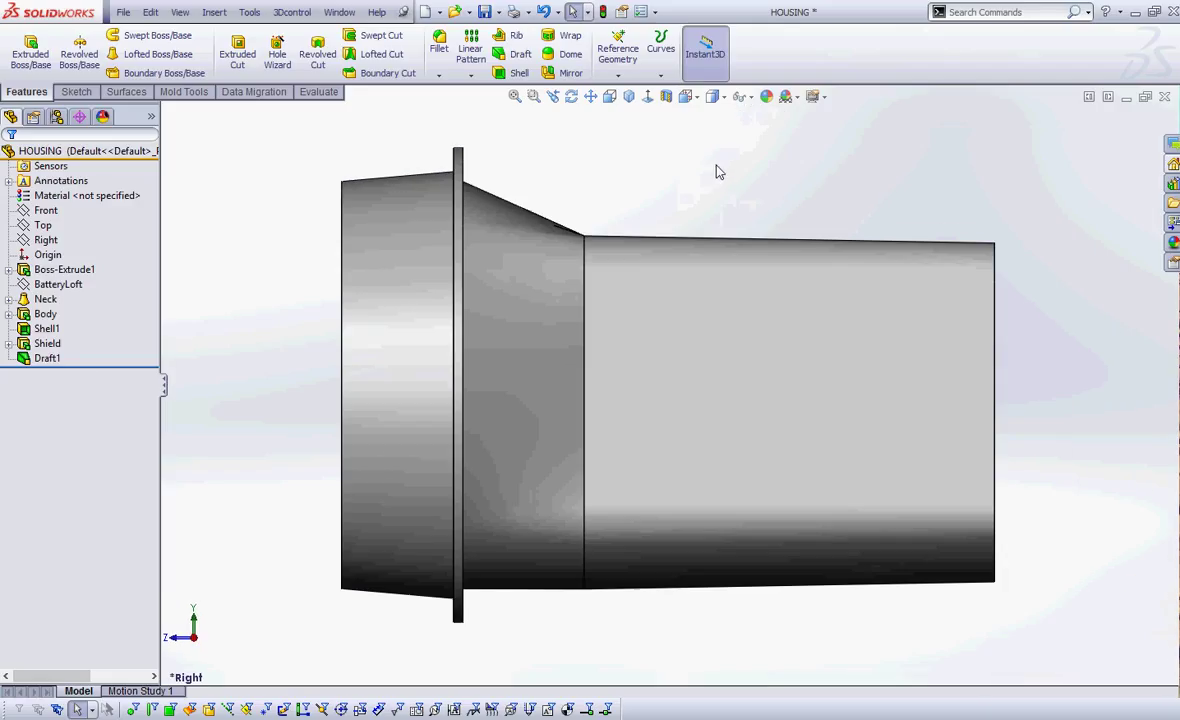
pyautogui.click(720, 97)
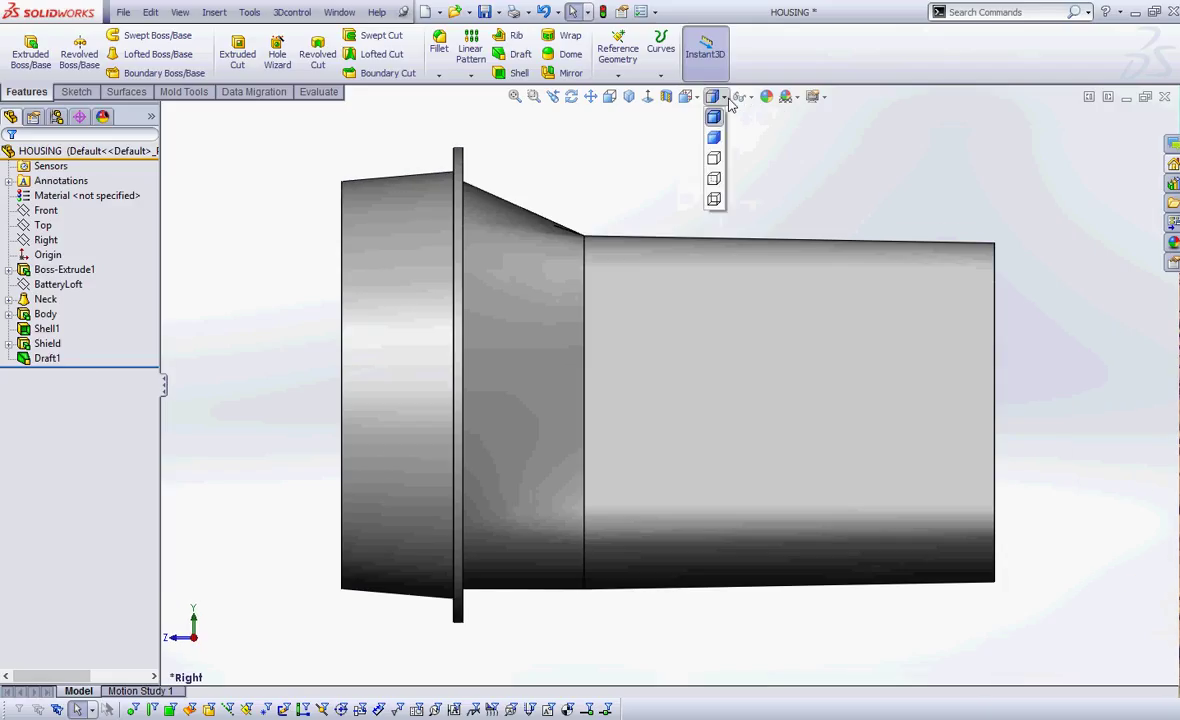
pyautogui.click(714, 198)
pyautogui.scroll(-2, 310, 243)
pyautogui.press('z')
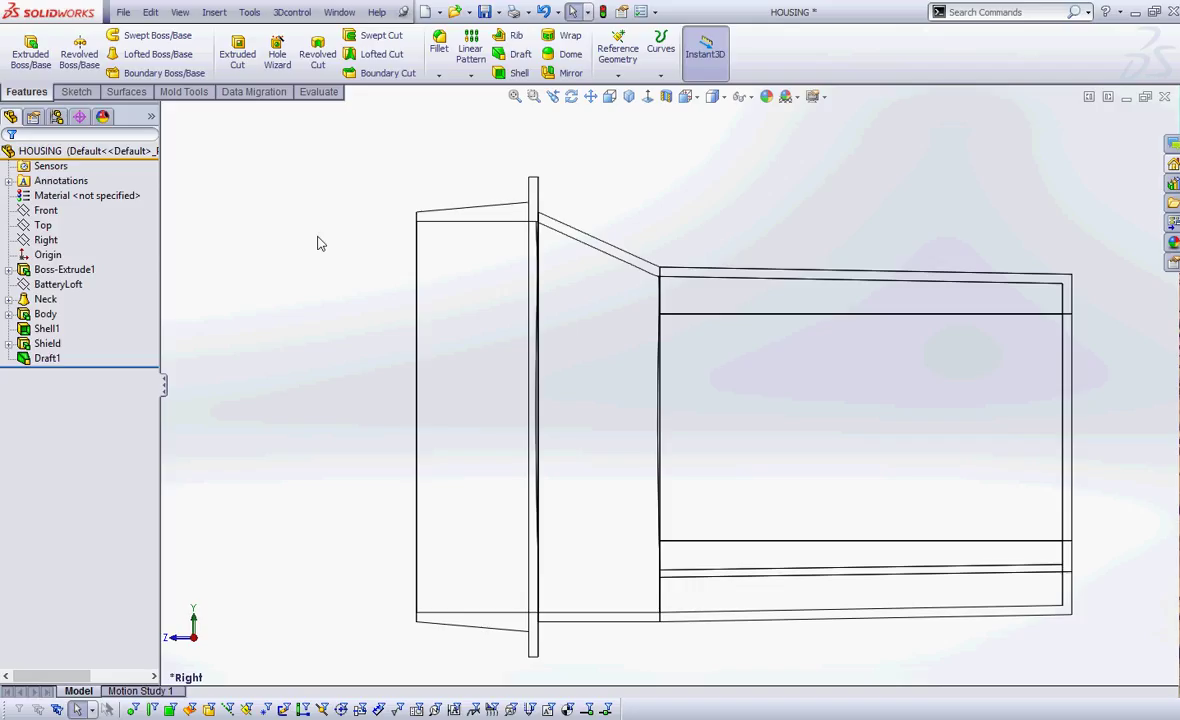
pyautogui.press('z')
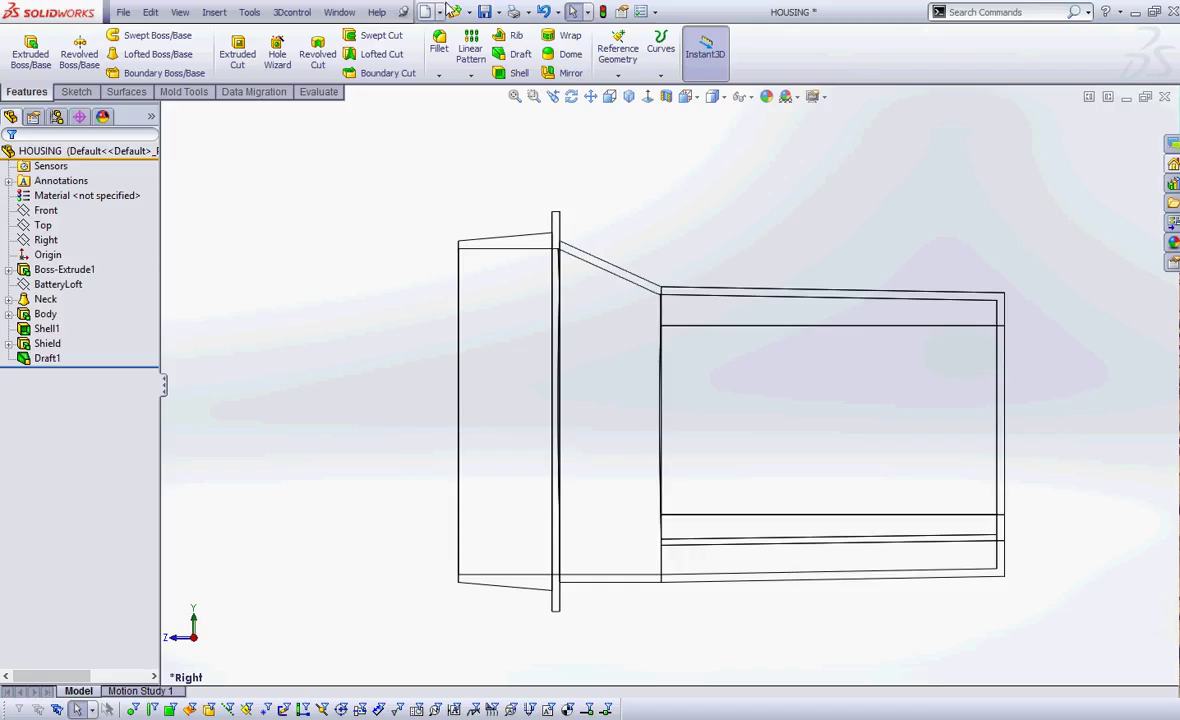
pyautogui.click(484, 12)
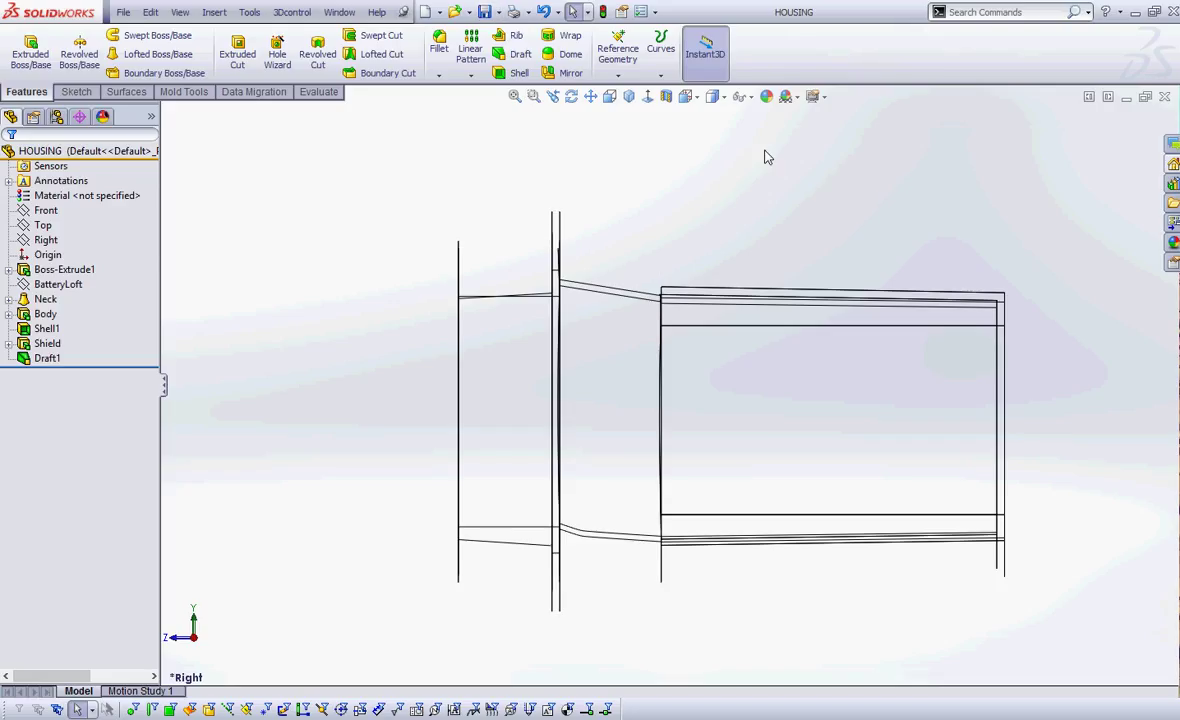
# Compare the housing's shaded and wireframe displays, restore shaded with edges, and inspect the cylinder's open front rim
pyautogui.click(698, 100)
pyautogui.click(716, 97)
pyautogui.click(716, 118)
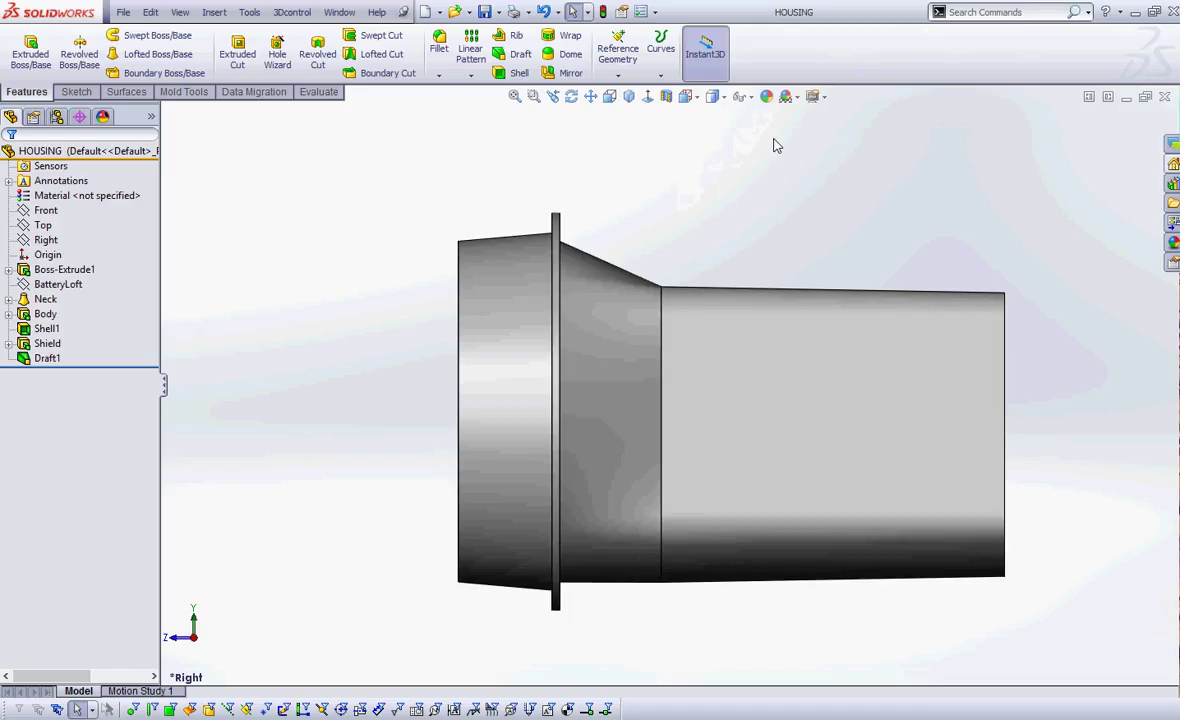
pyautogui.click(712, 198)
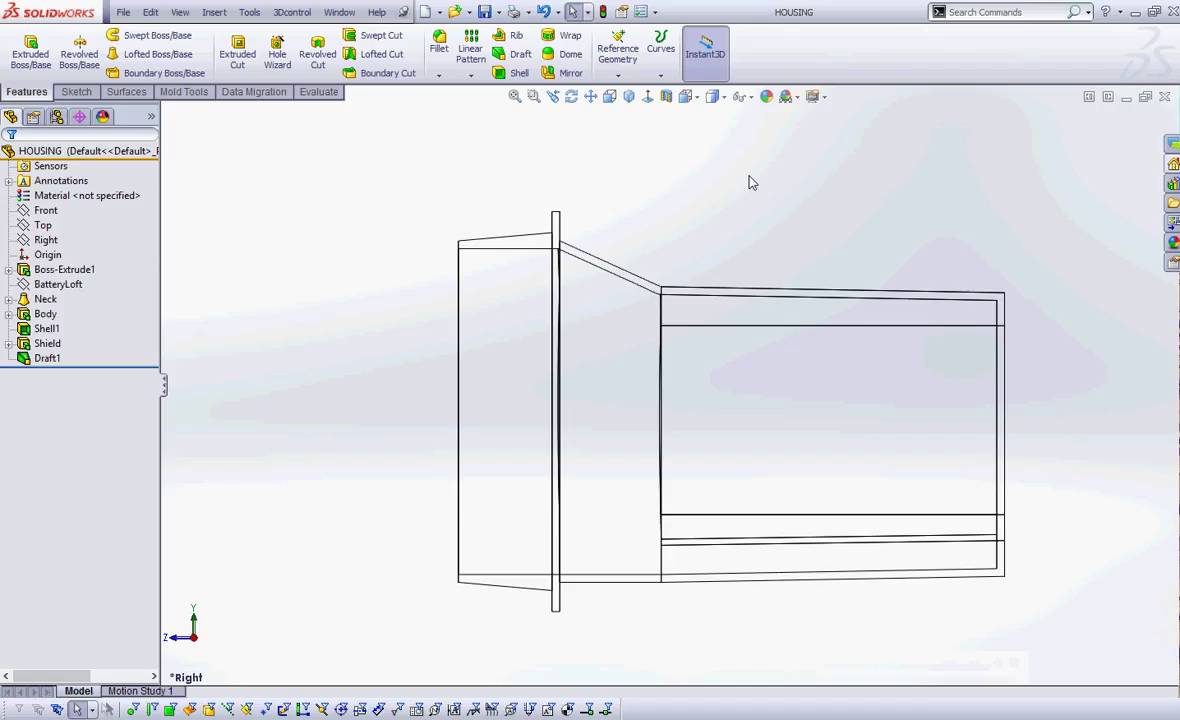
pyautogui.click(723, 97)
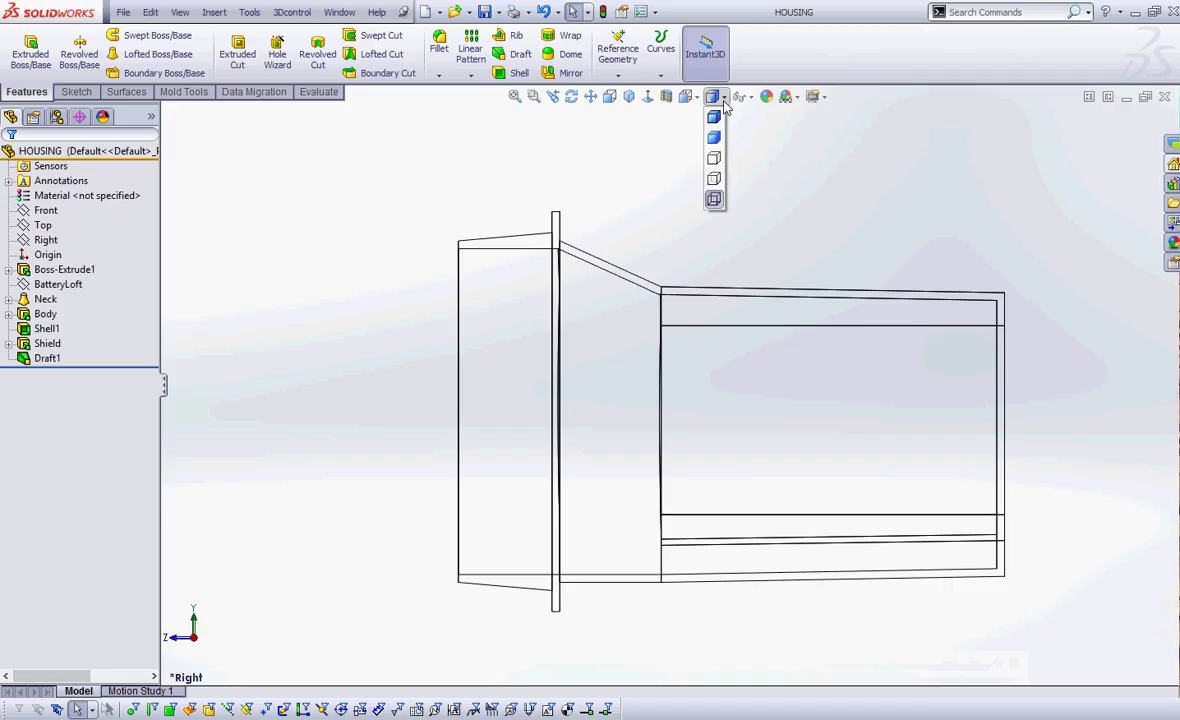
pyautogui.click(712, 118)
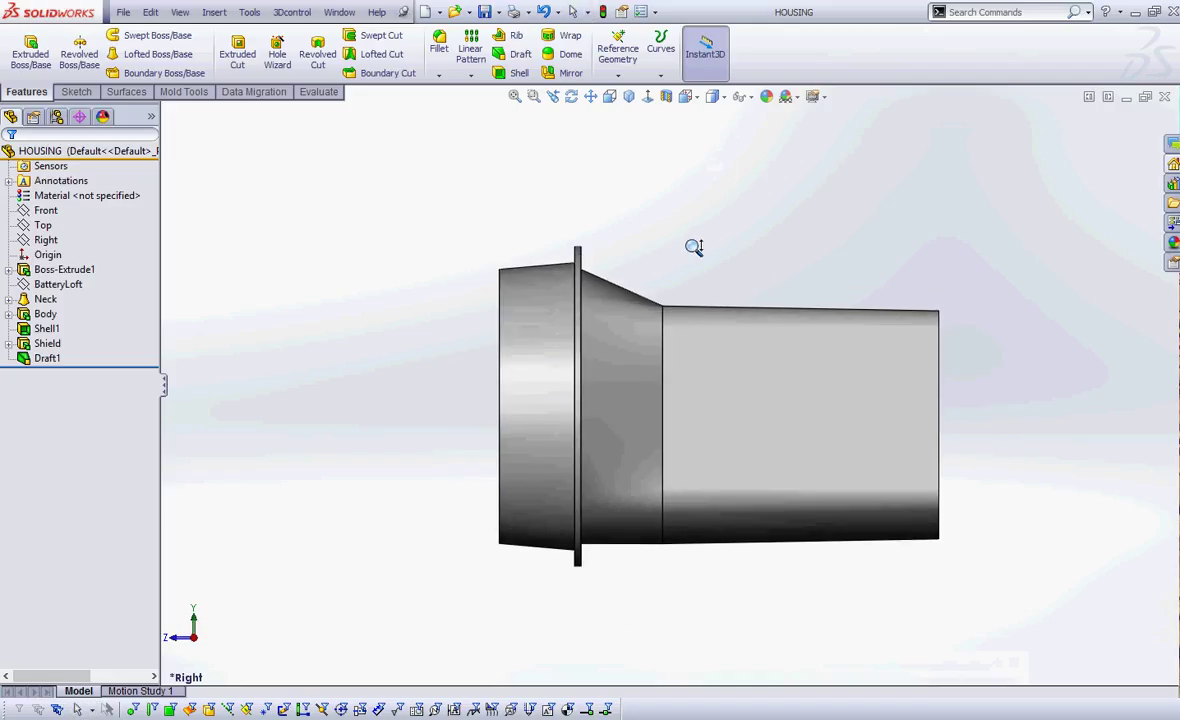
pyautogui.moveTo(664, 234); pyautogui.dragTo(732, 250, button='middle')
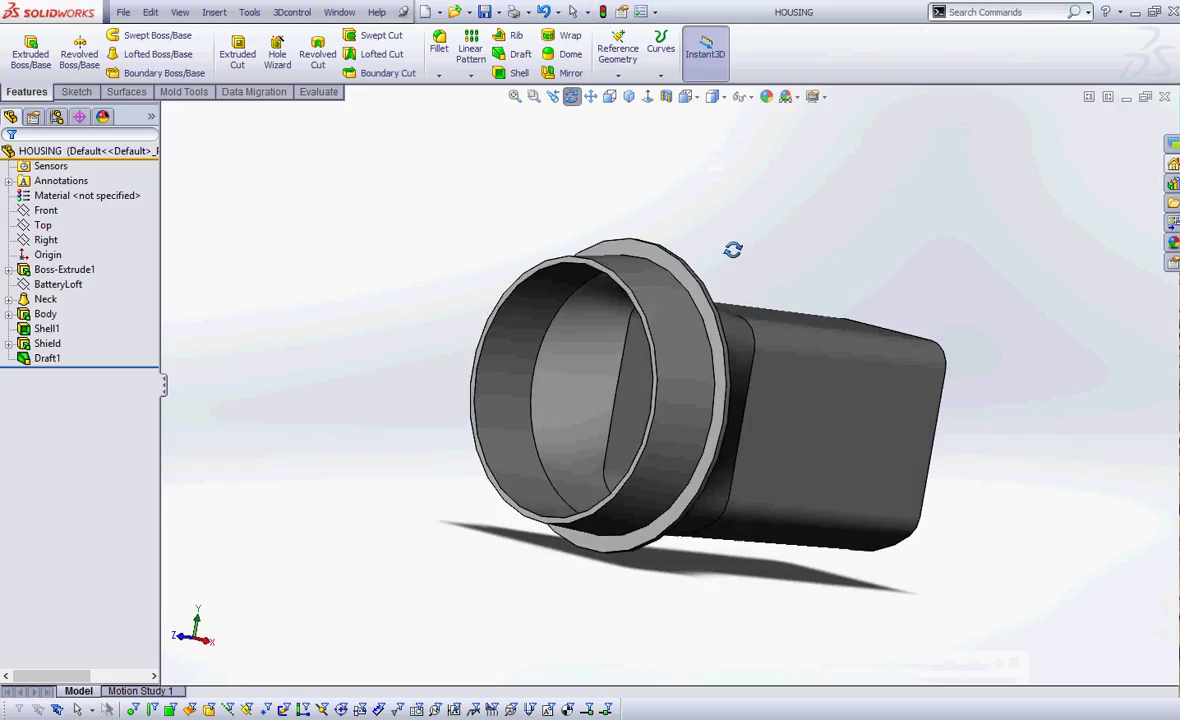
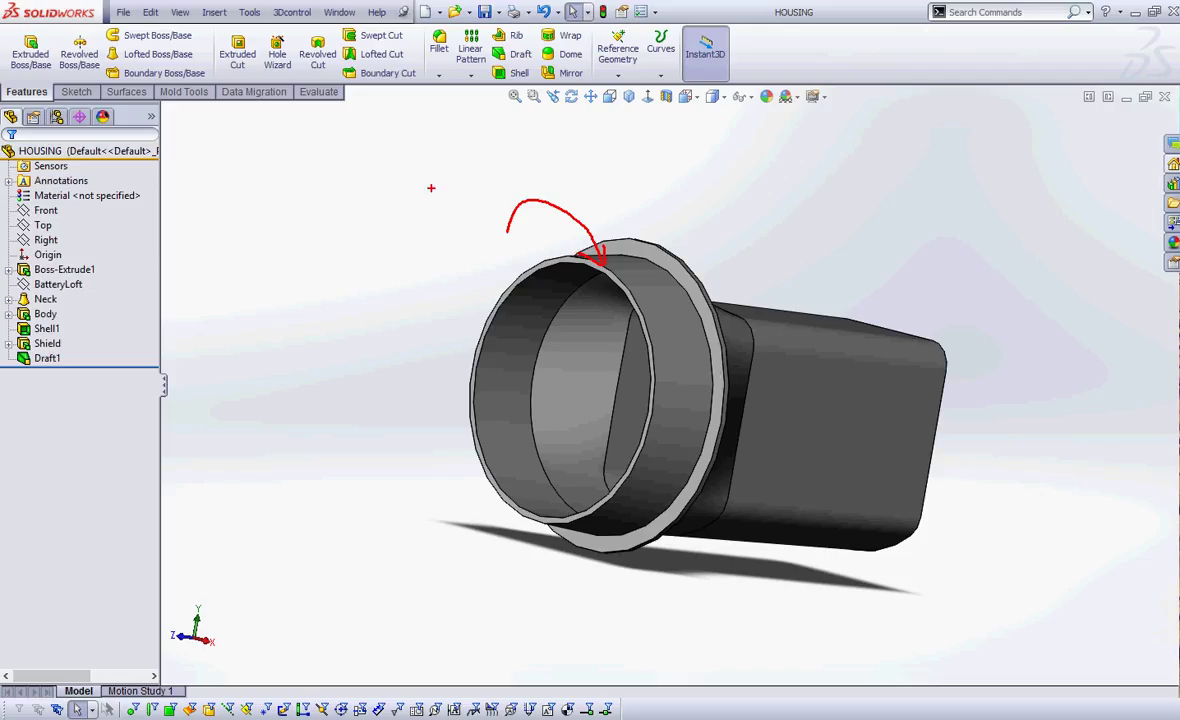
pyautogui.press('Escape')
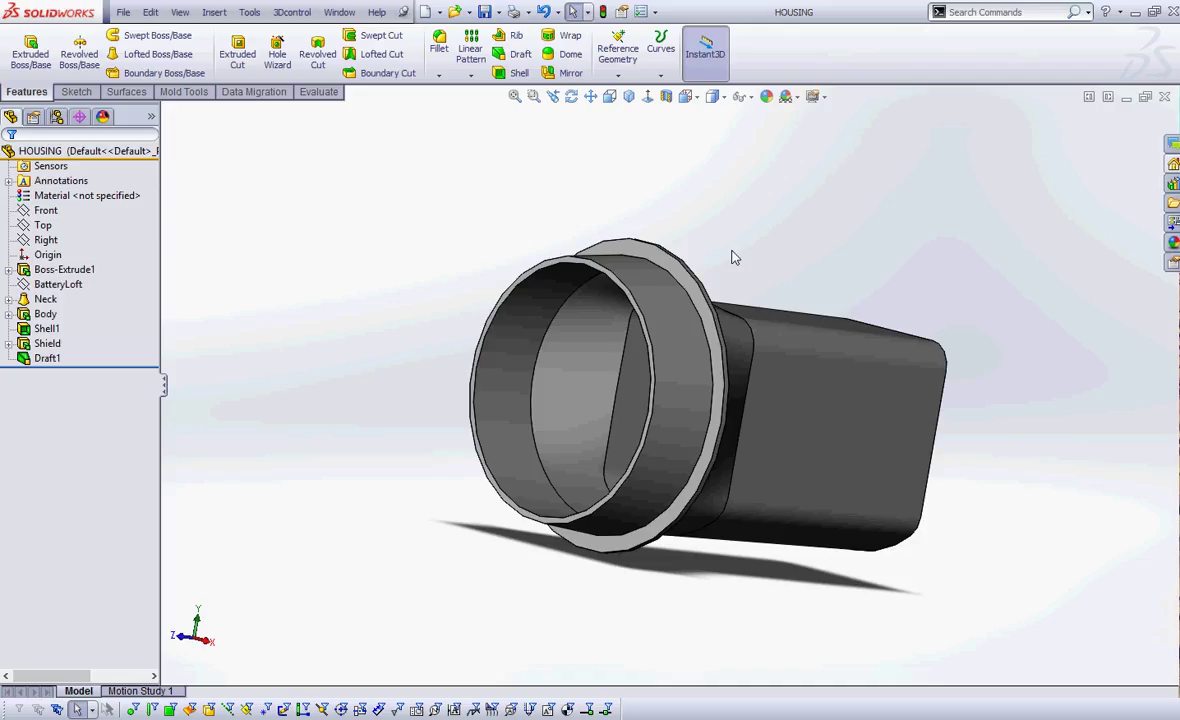
# Start a reference plane with the cylinder's open front rim face as the first reference
pyautogui.click(627, 95)
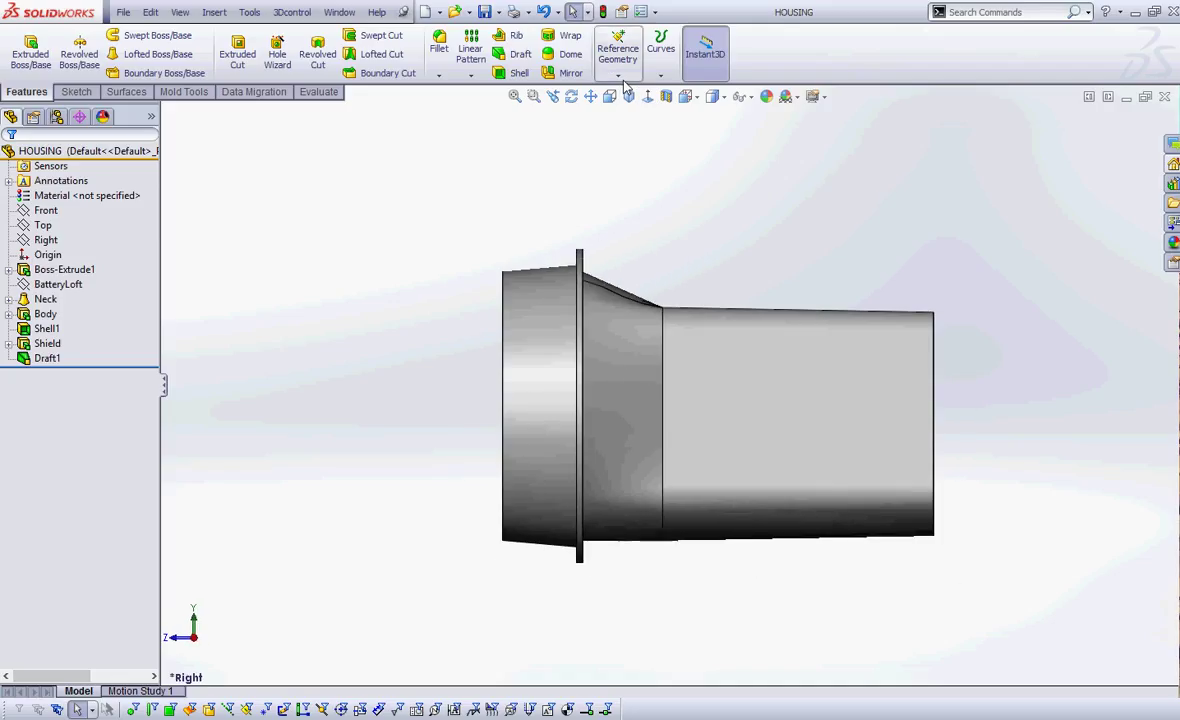
pyautogui.click(620, 78)
pyautogui.click(614, 92)
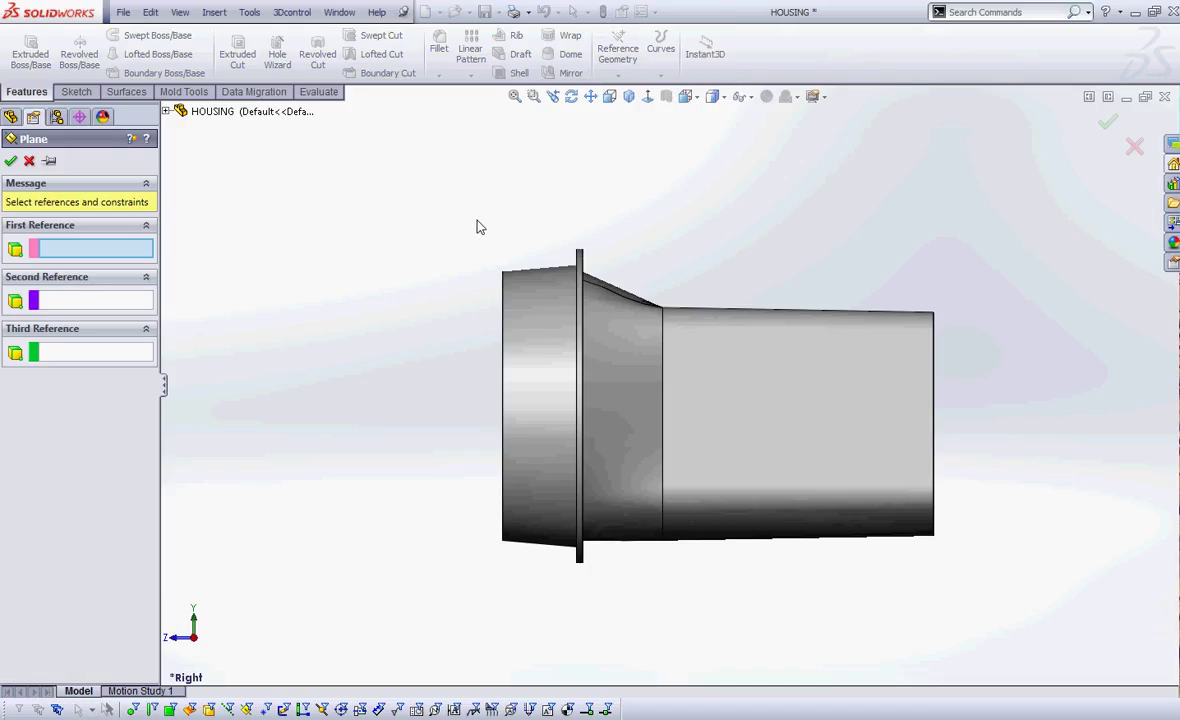
pyautogui.moveTo(469, 229); pyautogui.dragTo(490, 257, button='middle')
pyautogui.scroll(-3, 507, 313)
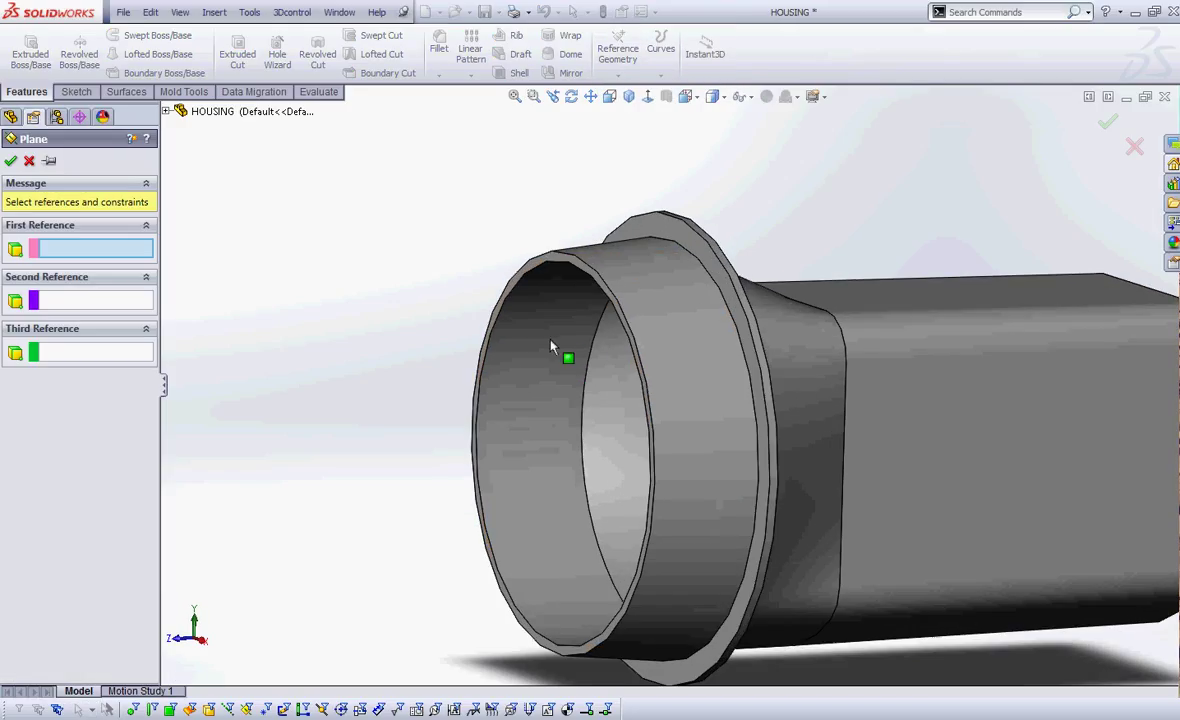
pyautogui.click(557, 262)
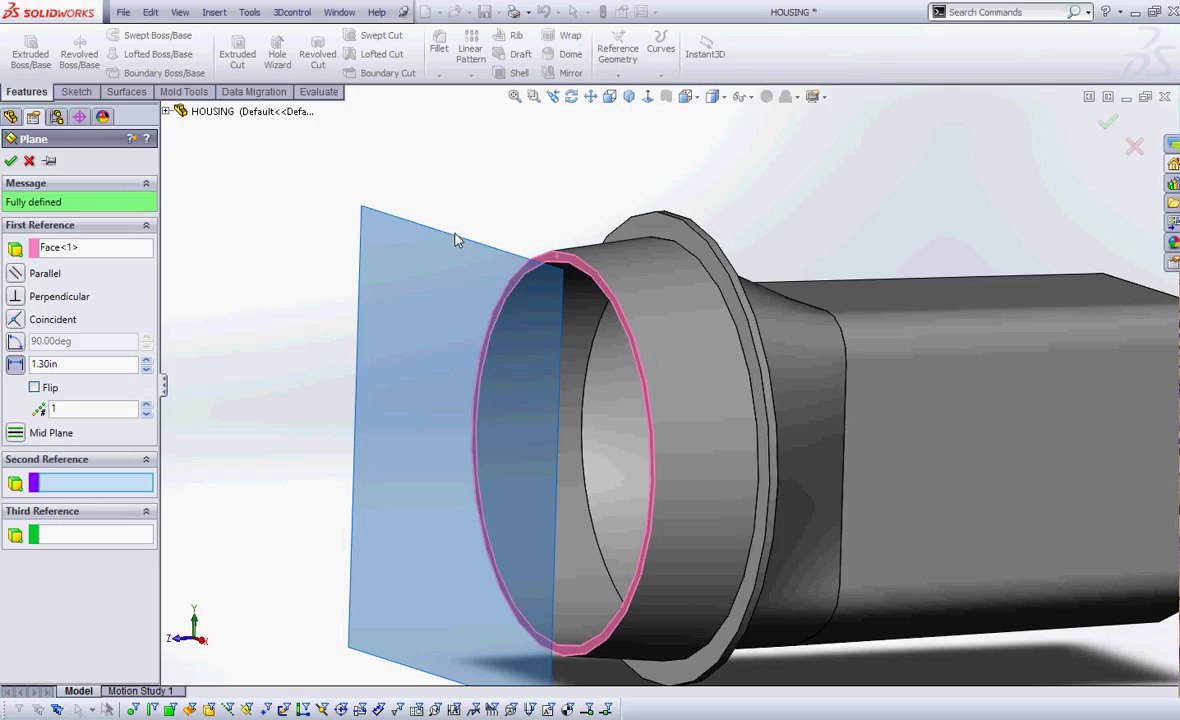
# Offset the plane 0.125 in from the rim face, flipped toward the Shield, and create it
pyautogui.doubleClick(69, 363)
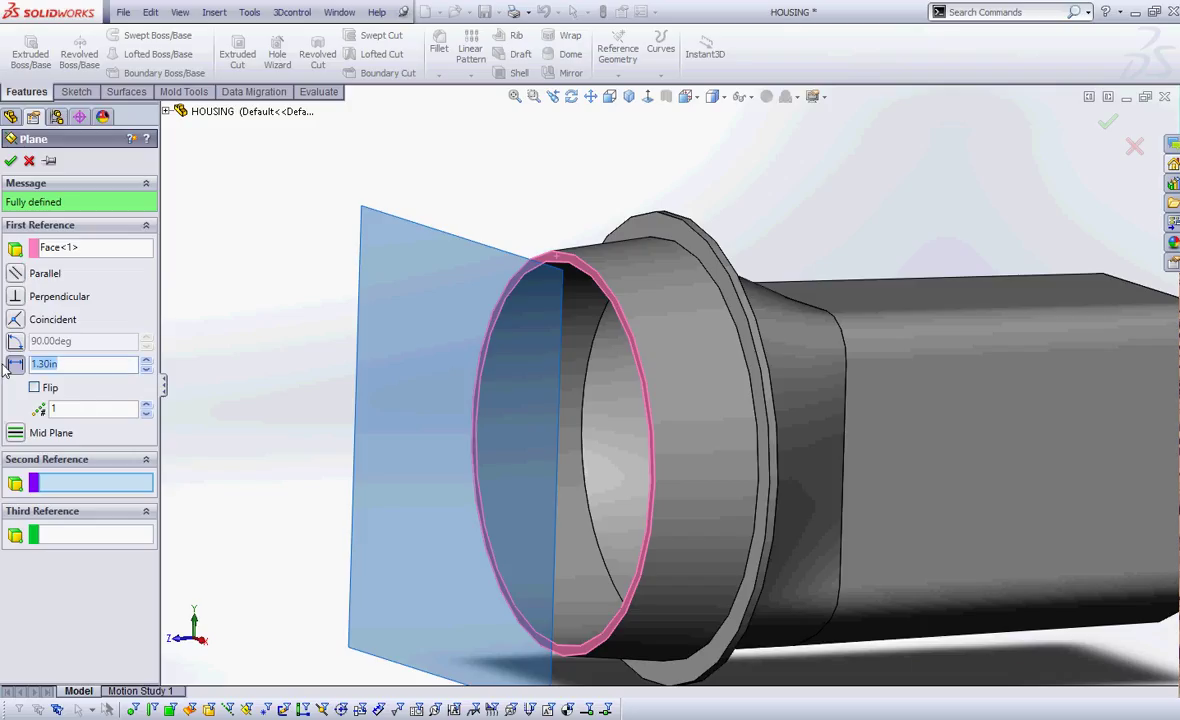
pyautogui.write('.125')
pyautogui.click(34, 387)
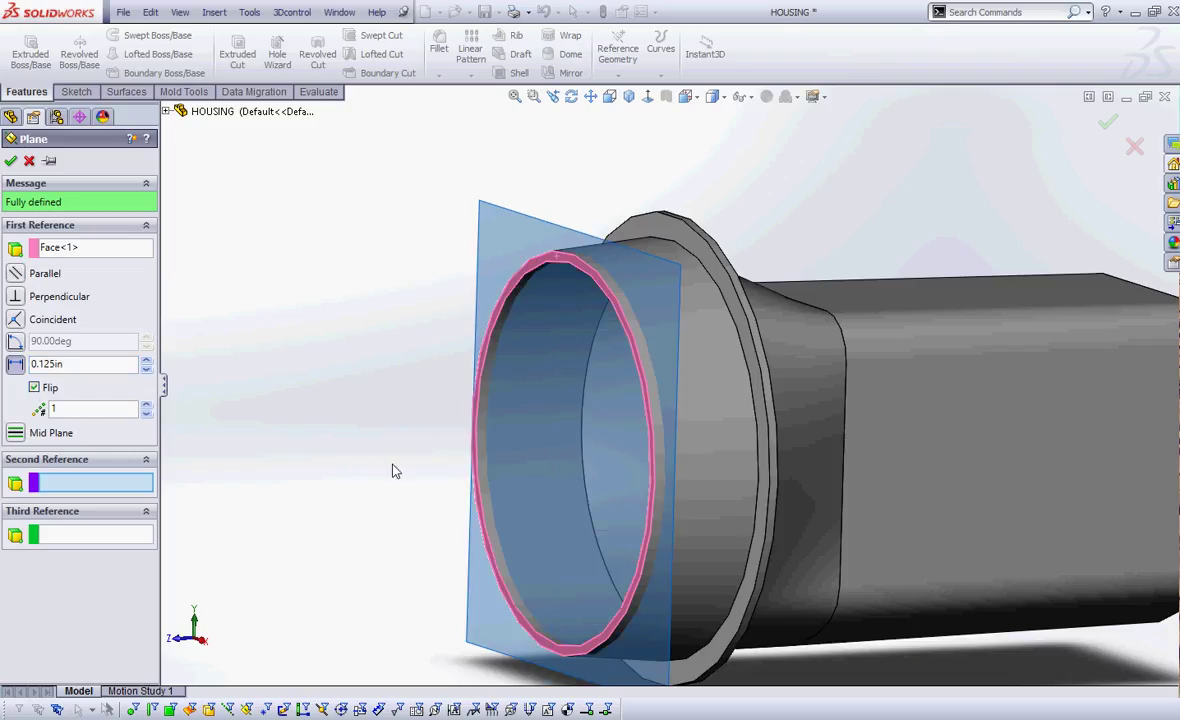
pyautogui.moveTo(405, 484); pyautogui.dragTo(366, 609, button='middle')
pyautogui.scroll(-3, 581, 232)
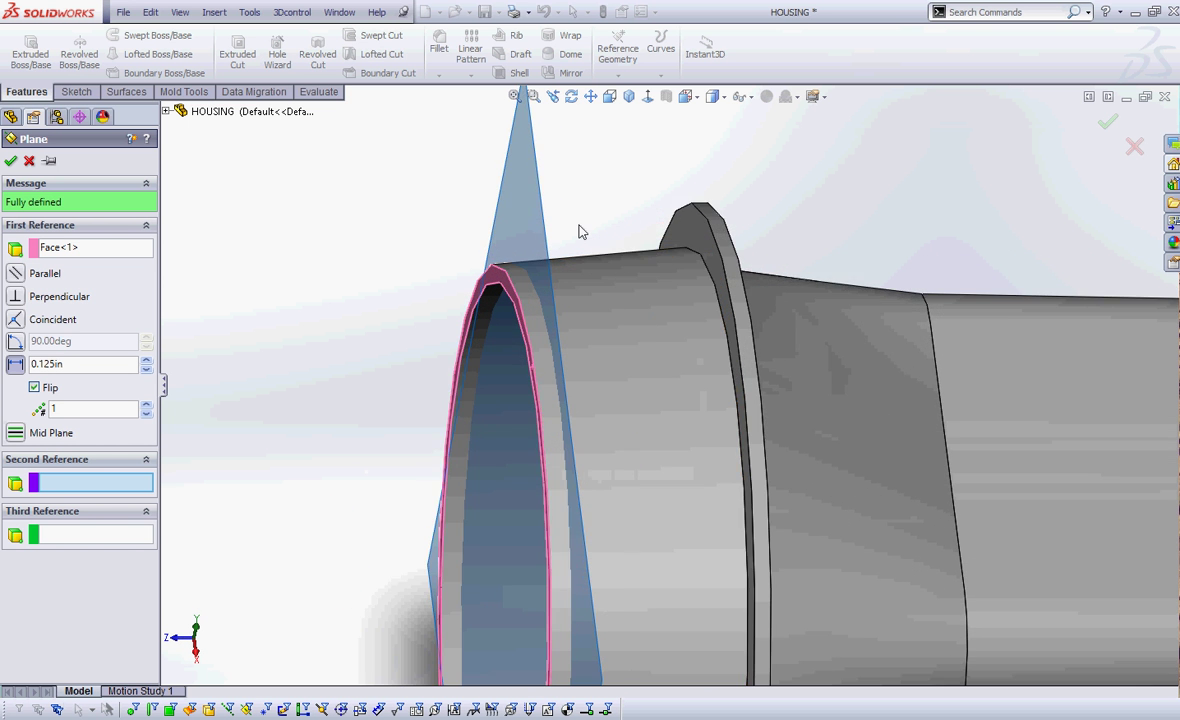
pyautogui.scroll(-2, 578, 232)
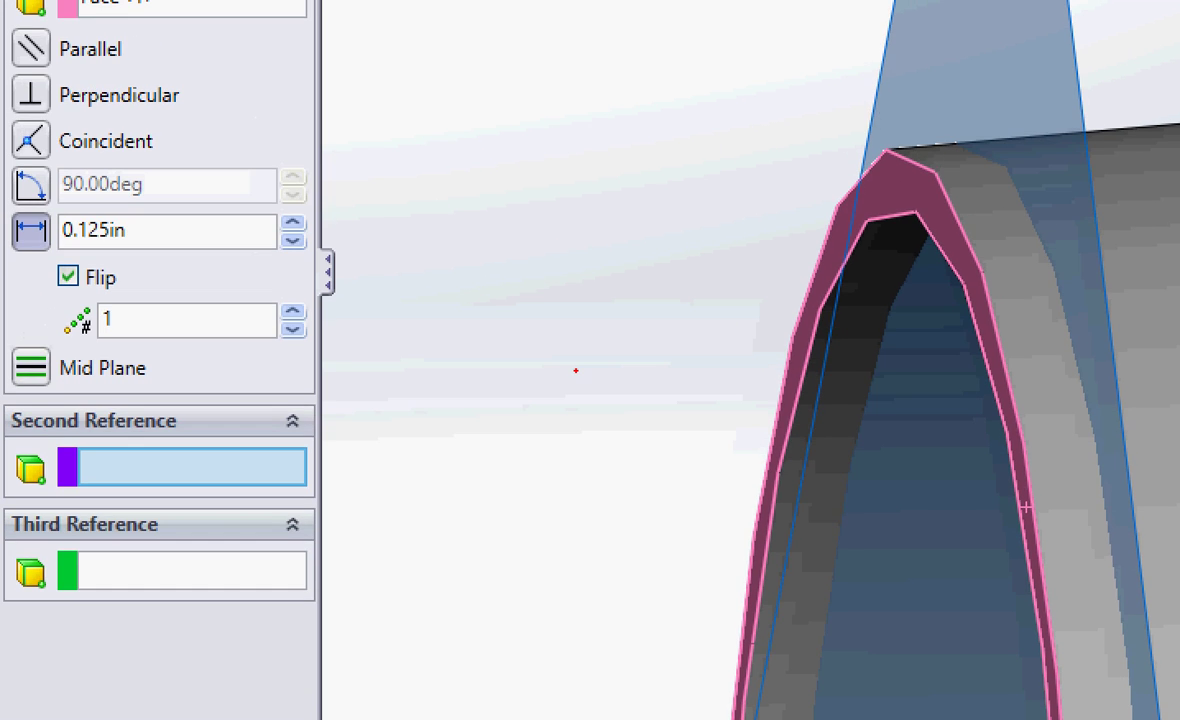
pyautogui.moveTo(145, 231); pyautogui.dragTo(236, 234)
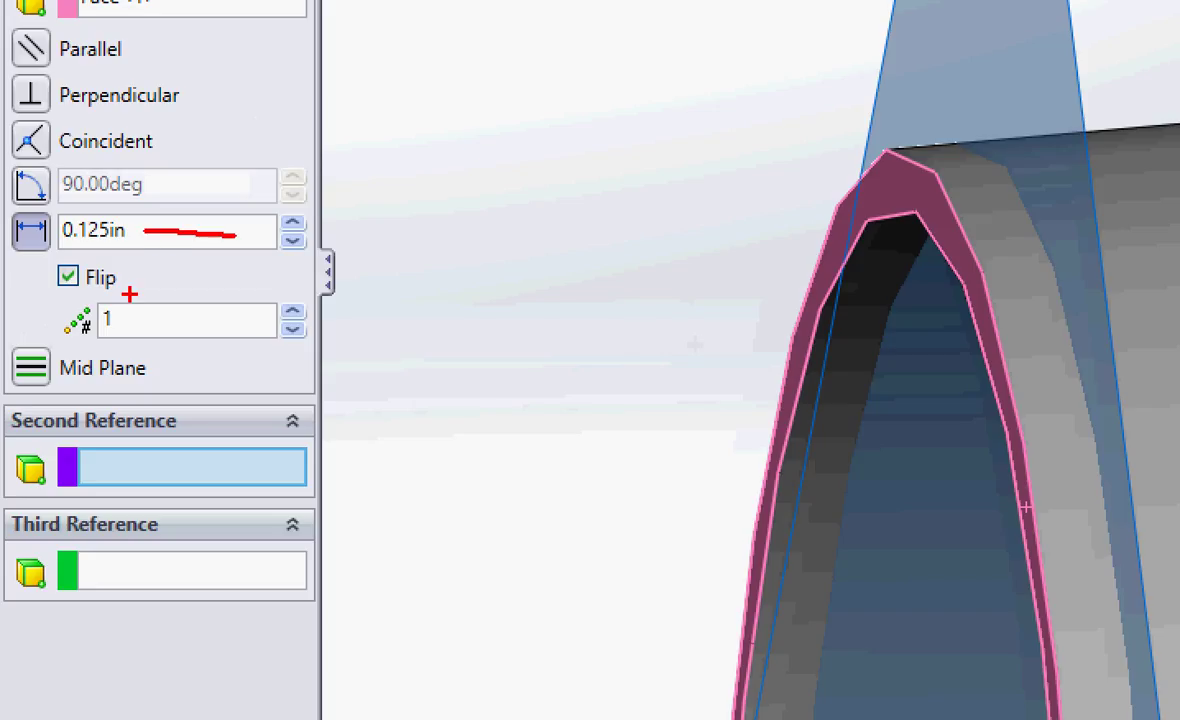
pyautogui.moveTo(129, 285); pyautogui.dragTo(191, 286)
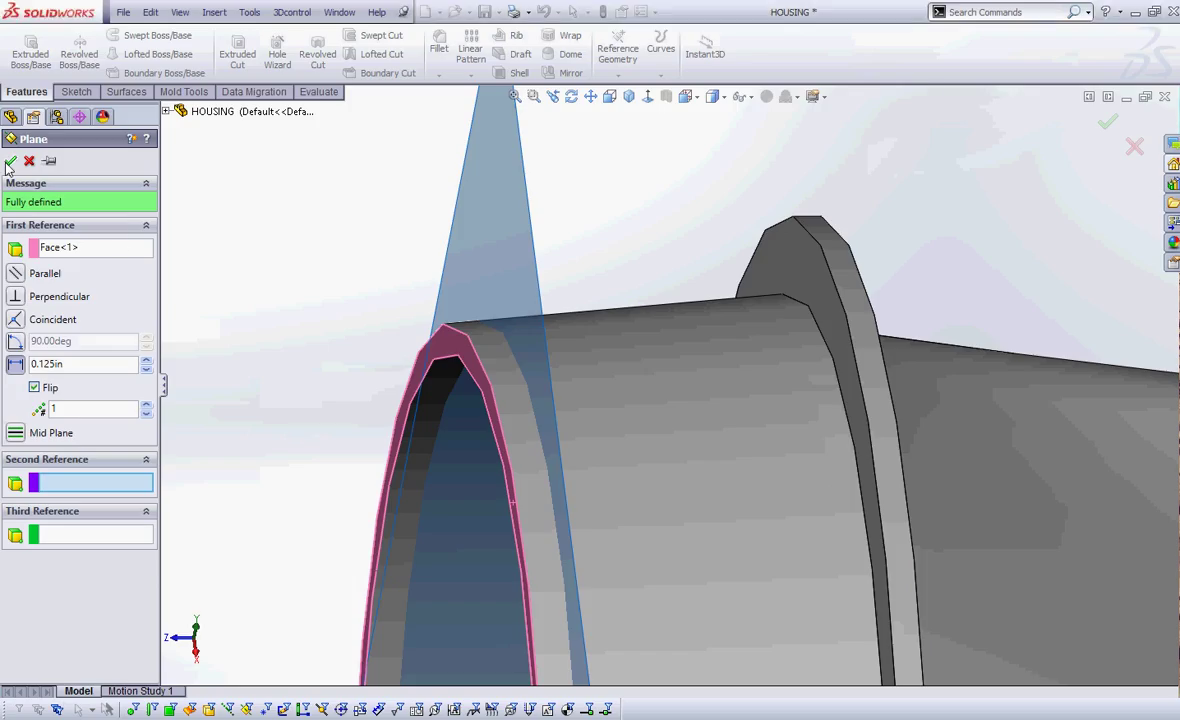
pyautogui.rightClick(200, 300)
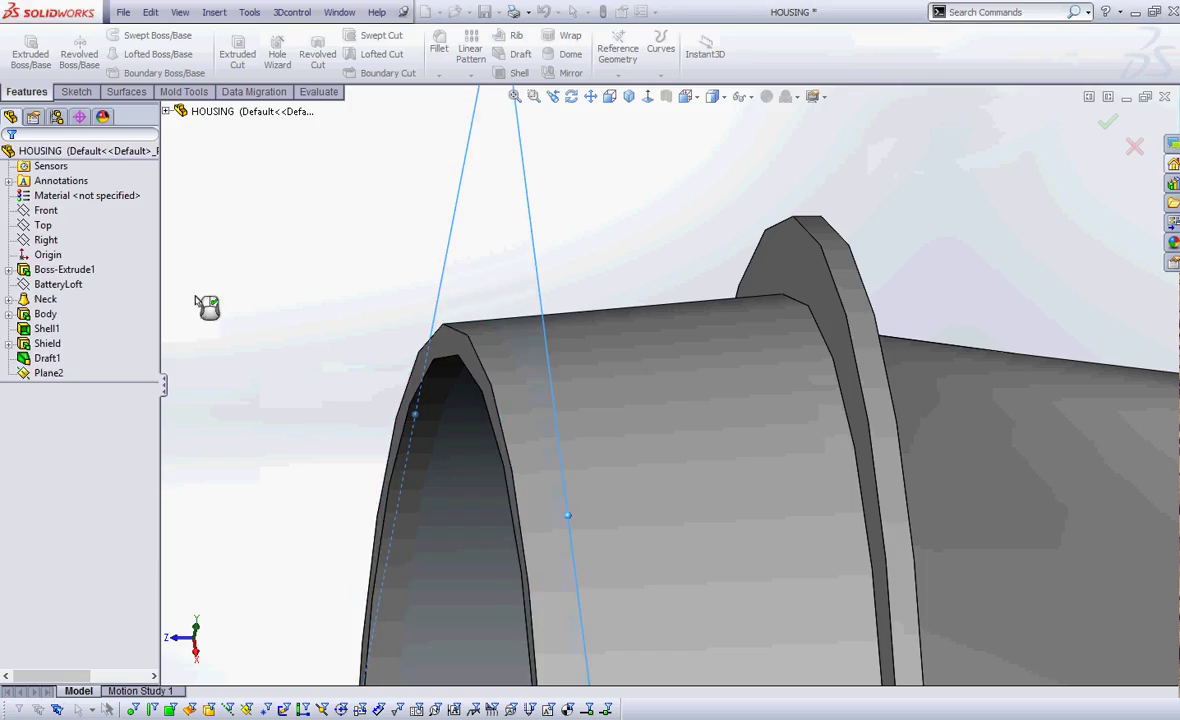
# Rename the new reference plane as ThreadPlane and save the part
pyautogui.click(48, 376)
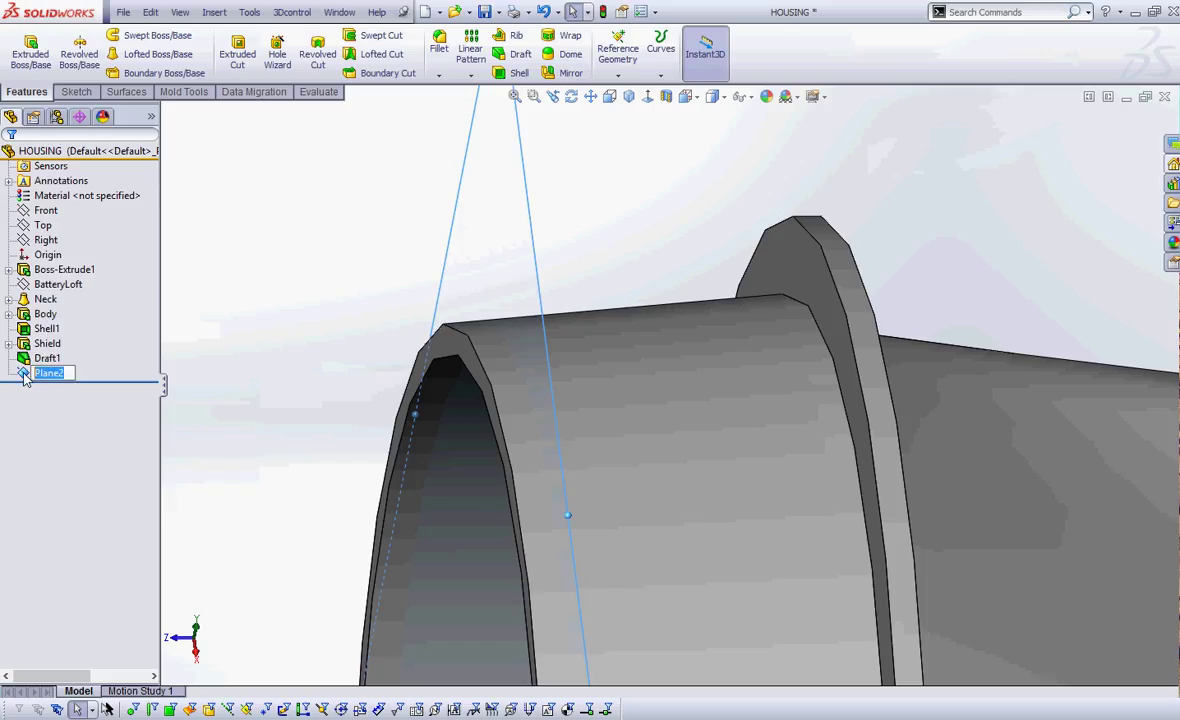
pyautogui.write('ThreadPlane')
pyautogui.press('Return')
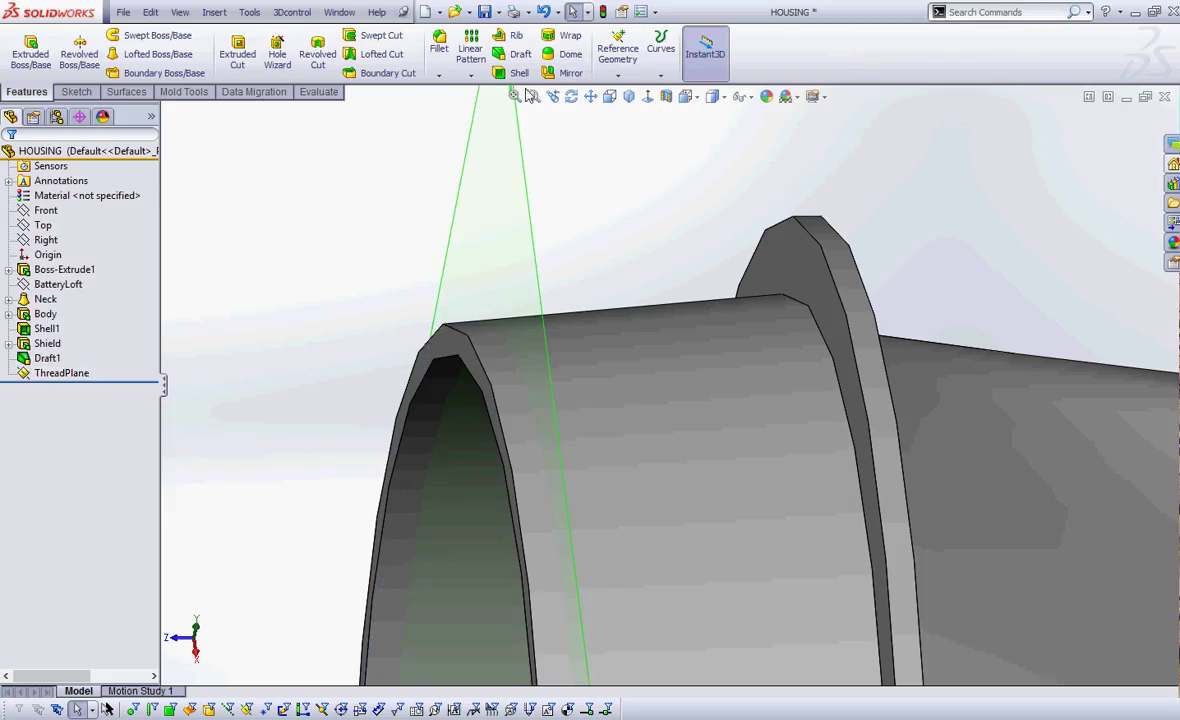
pyautogui.click(486, 13)
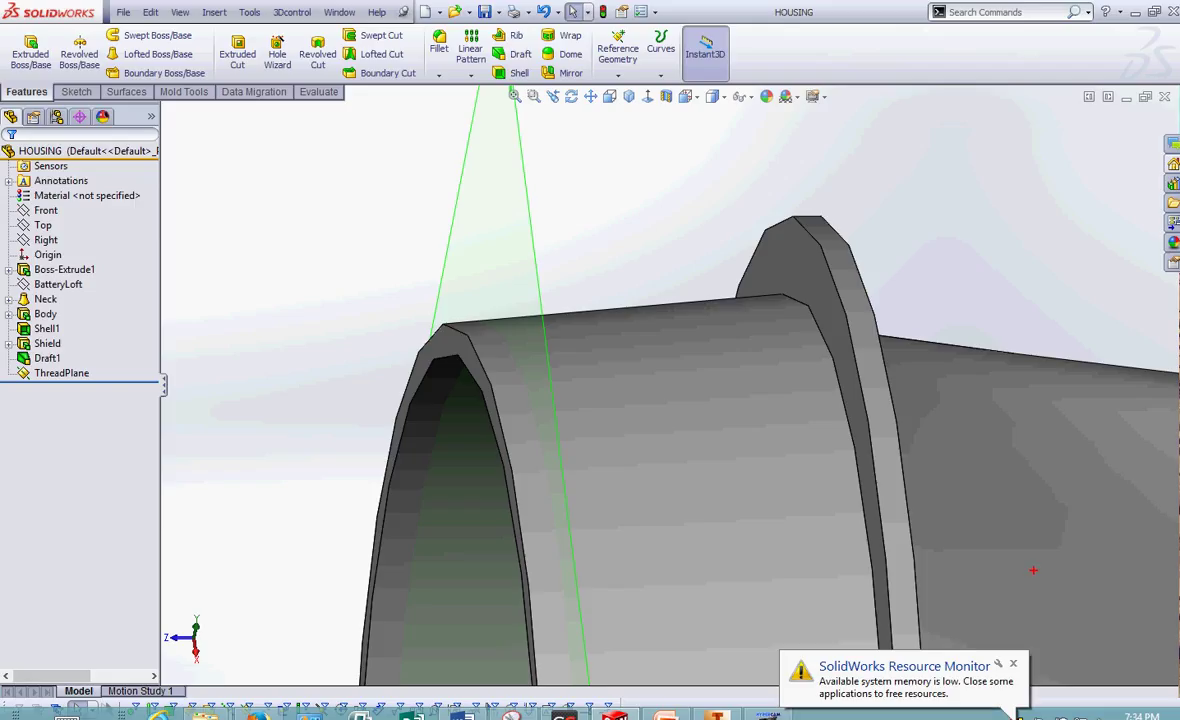
pyautogui.click(1012, 664)
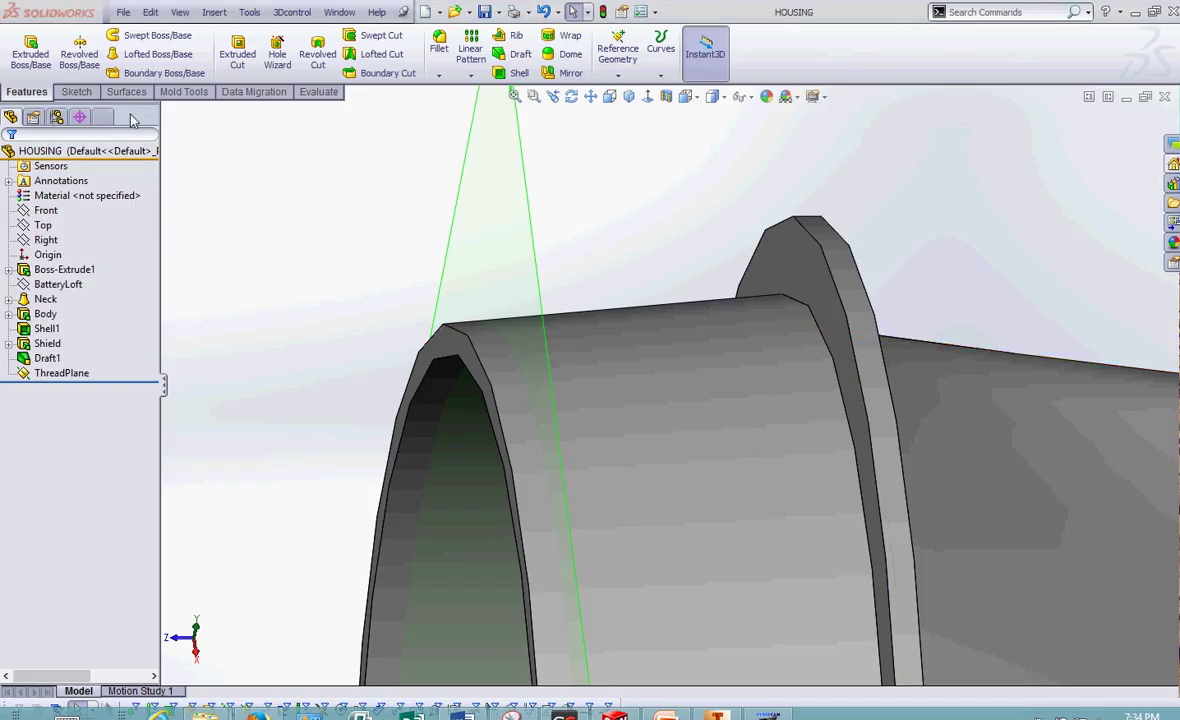
# Start a sketch on ThreadPlane and convert the outer circular edge of the cylinder's front rim into it
pyautogui.moveTo(379, 254)
pyautogui.mouseDown()
pyautogui.moveTo(452, 322)
pyautogui.moveTo(441, 318)
pyautogui.mouseUp()
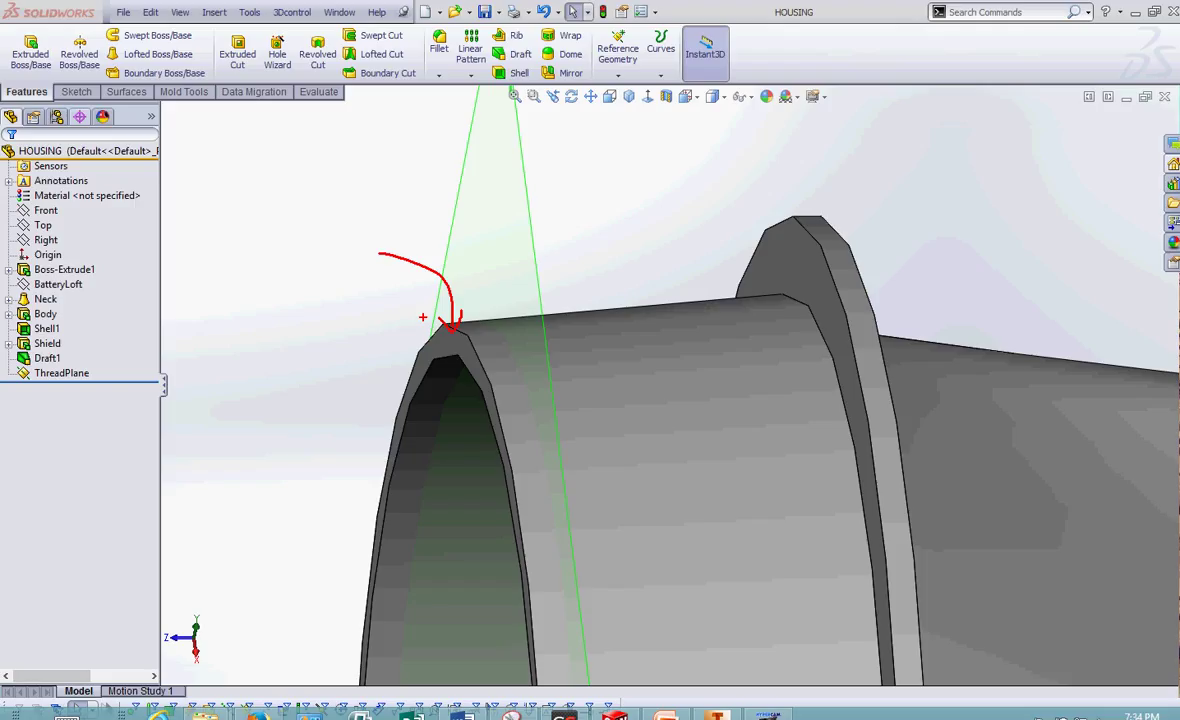
pyautogui.press('Escape')
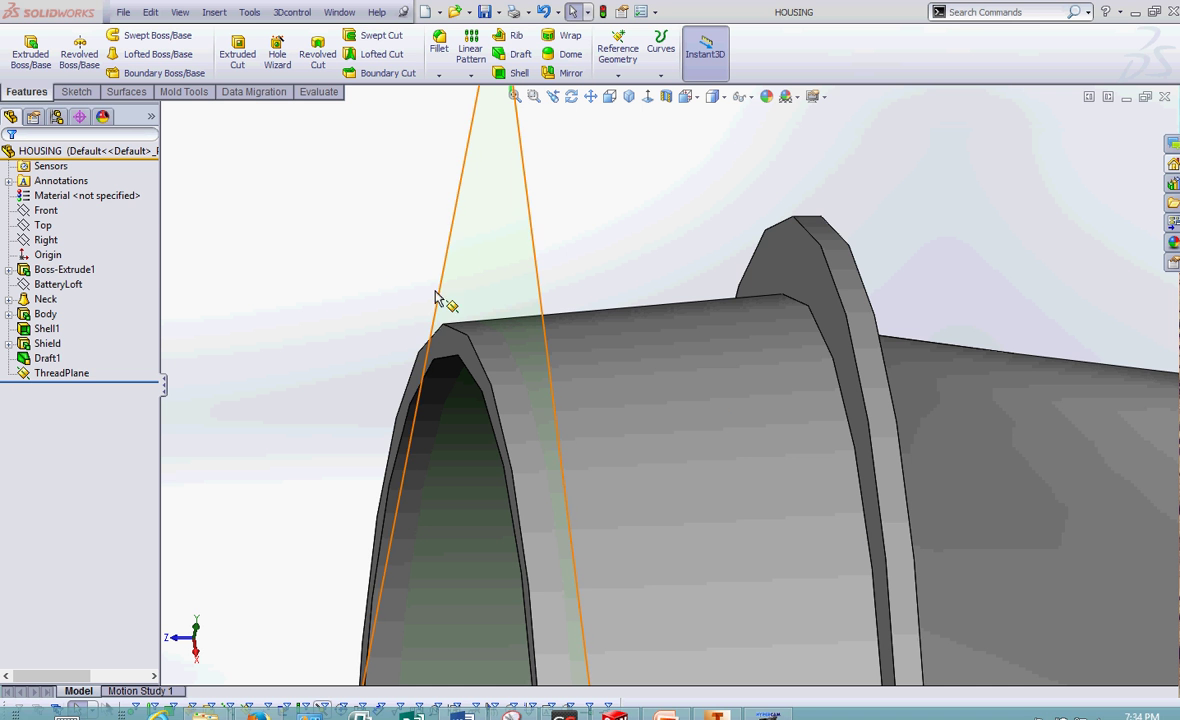
pyautogui.click(519, 221)
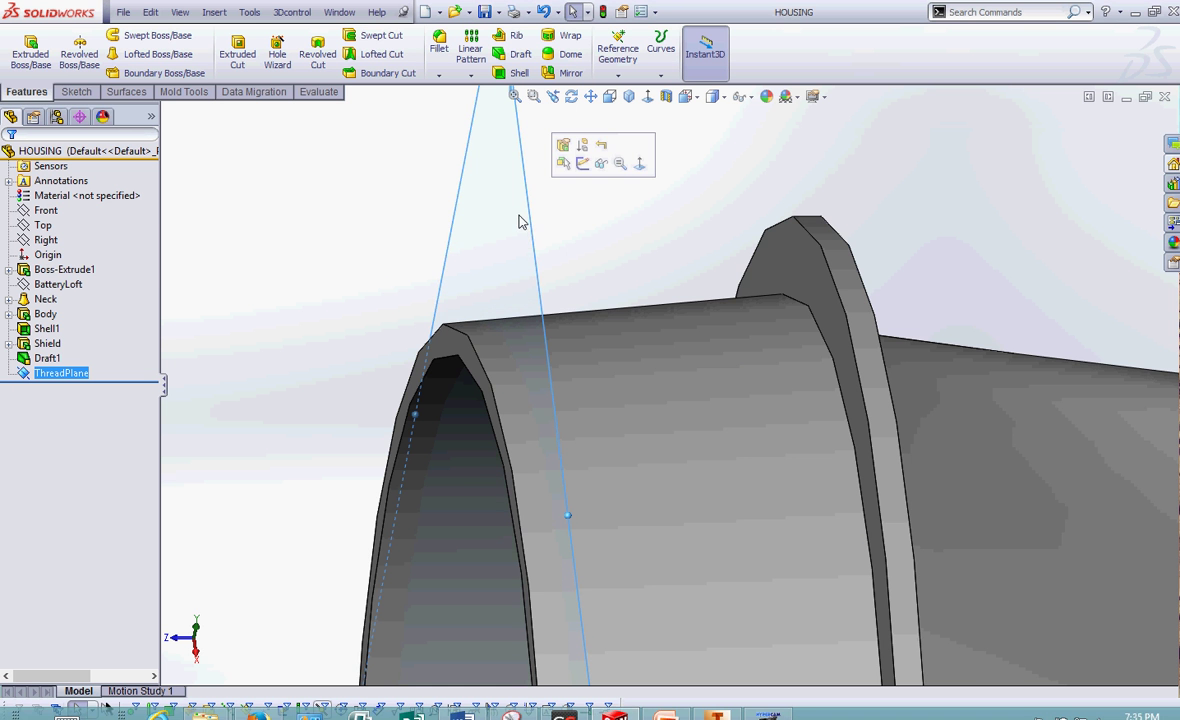
pyautogui.click(583, 165)
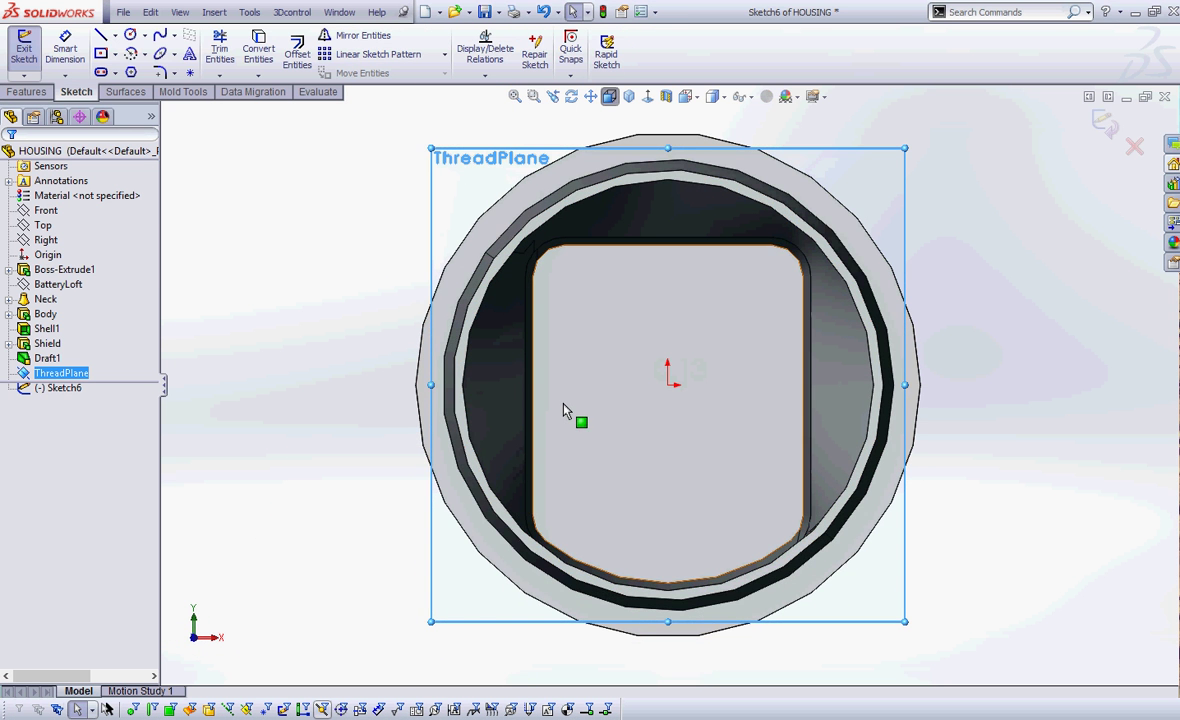
pyautogui.scroll(3, 569, 405)
pyautogui.moveTo(569, 411); pyautogui.dragTo(443, 398, button='middle')
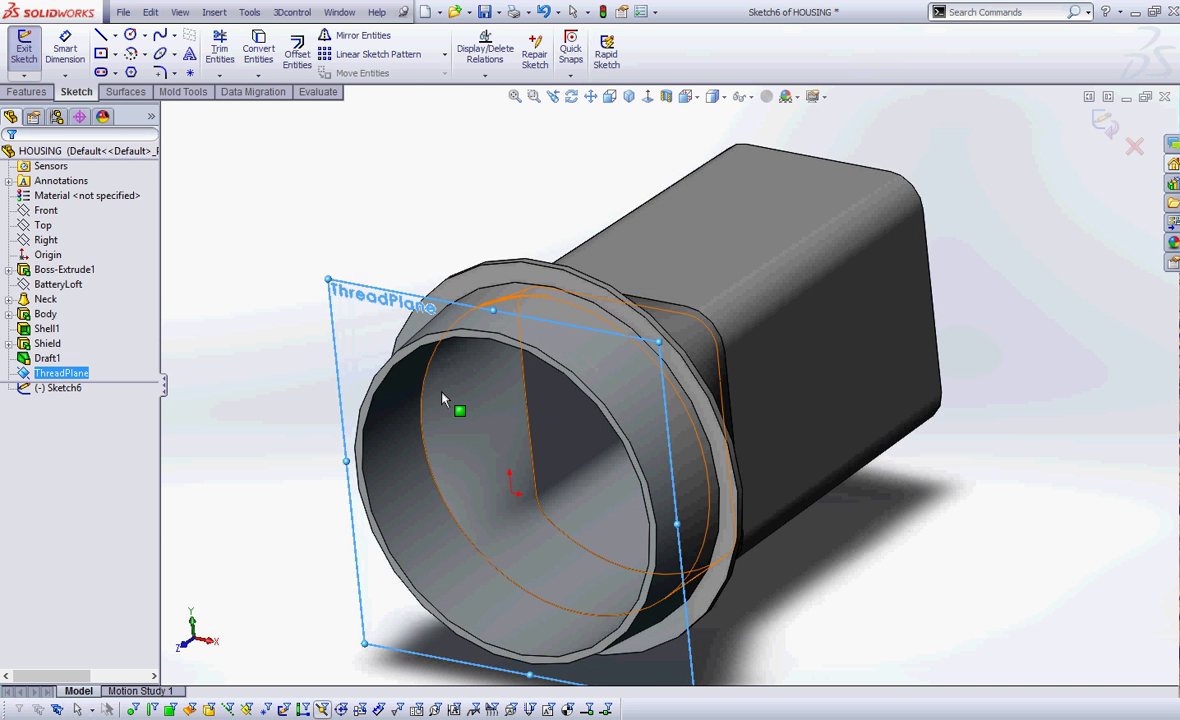
pyautogui.scroll(-3, 443, 398)
pyautogui.click(450, 339)
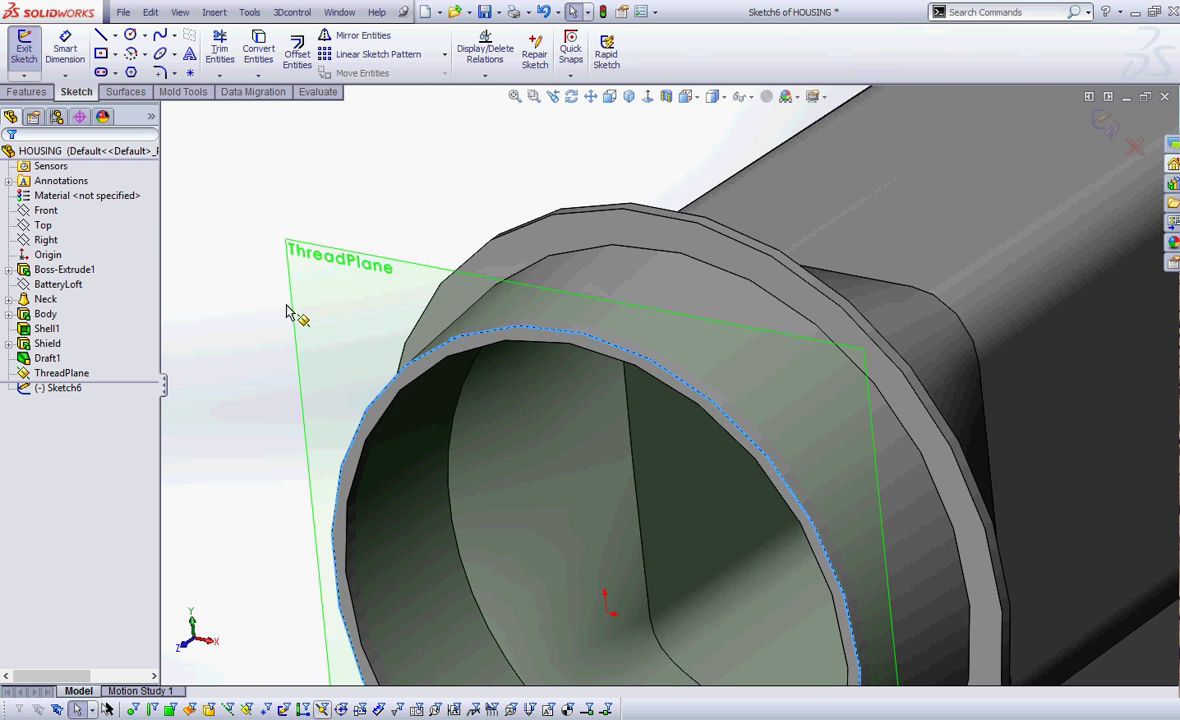
pyautogui.click(245, 48)
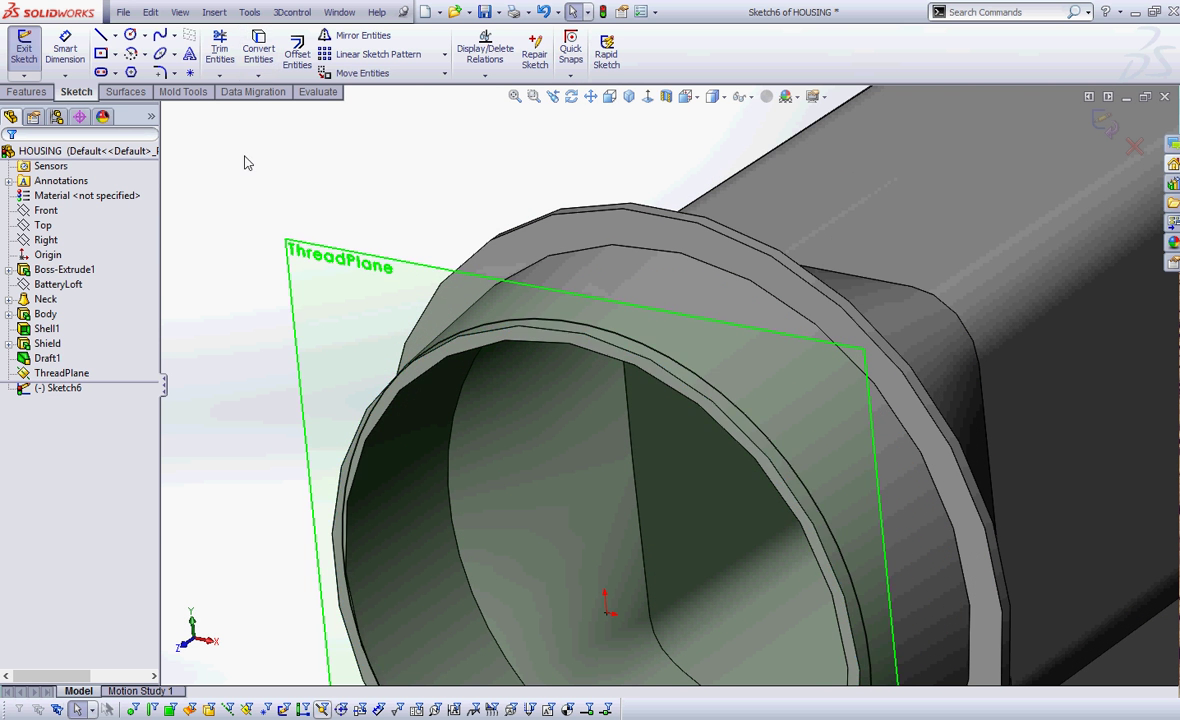
pyautogui.moveTo(334, 232); pyautogui.dragTo(324, 242, button='middle')
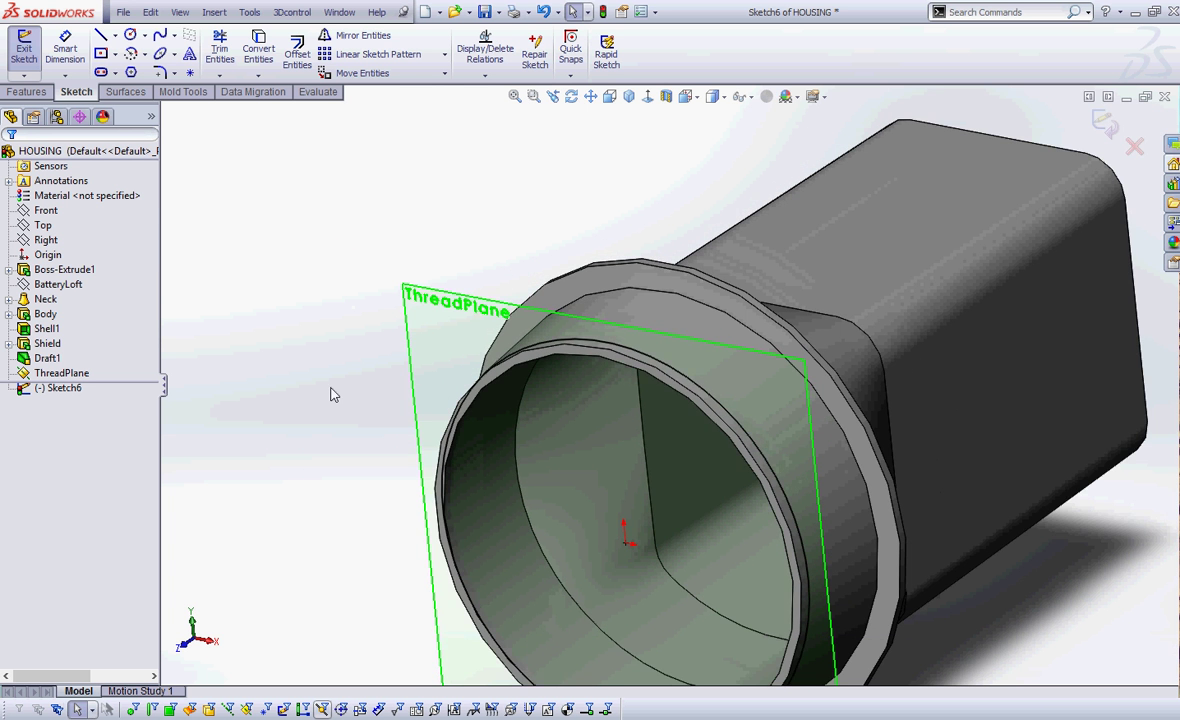
# Start a helix from the converted circle and reverse its direction so it runs along the cylinder toward the Shield
pyautogui.moveTo(332, 395); pyautogui.dragTo(298, 470, button='middle')
pyautogui.click(290, 460)
pyautogui.scroll(-4, 342, 396)
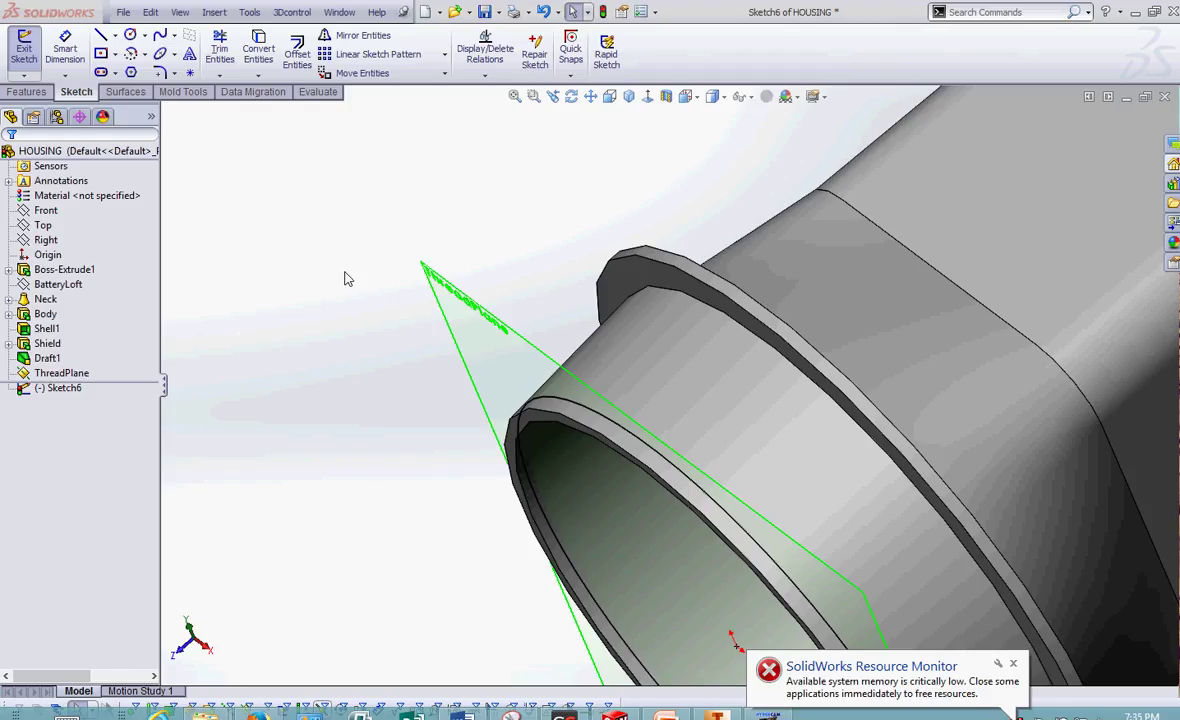
pyautogui.click(216, 12)
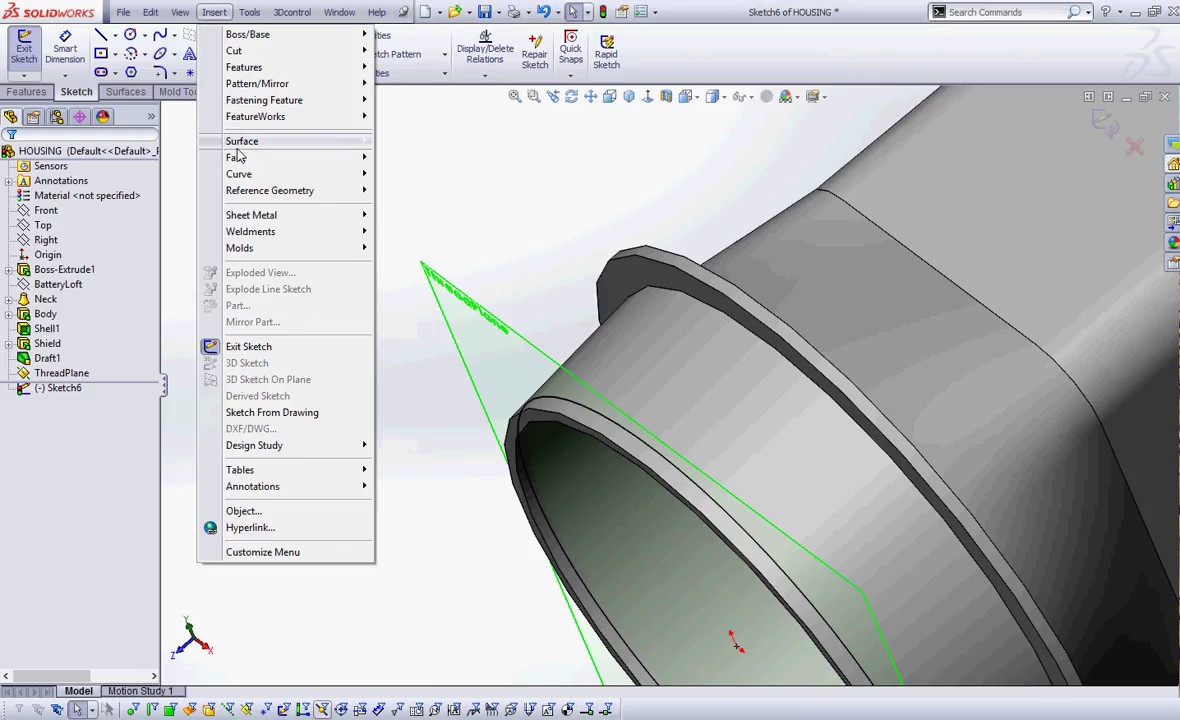
pyautogui.moveTo(255, 178)
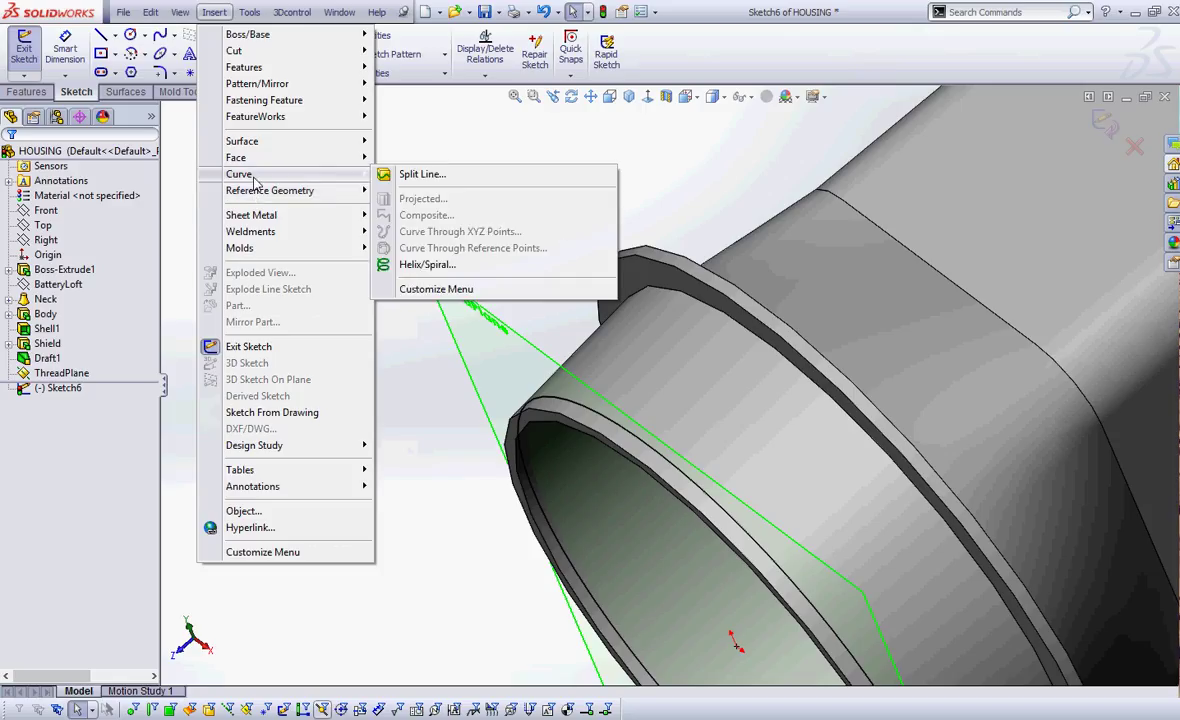
pyautogui.click(436, 265)
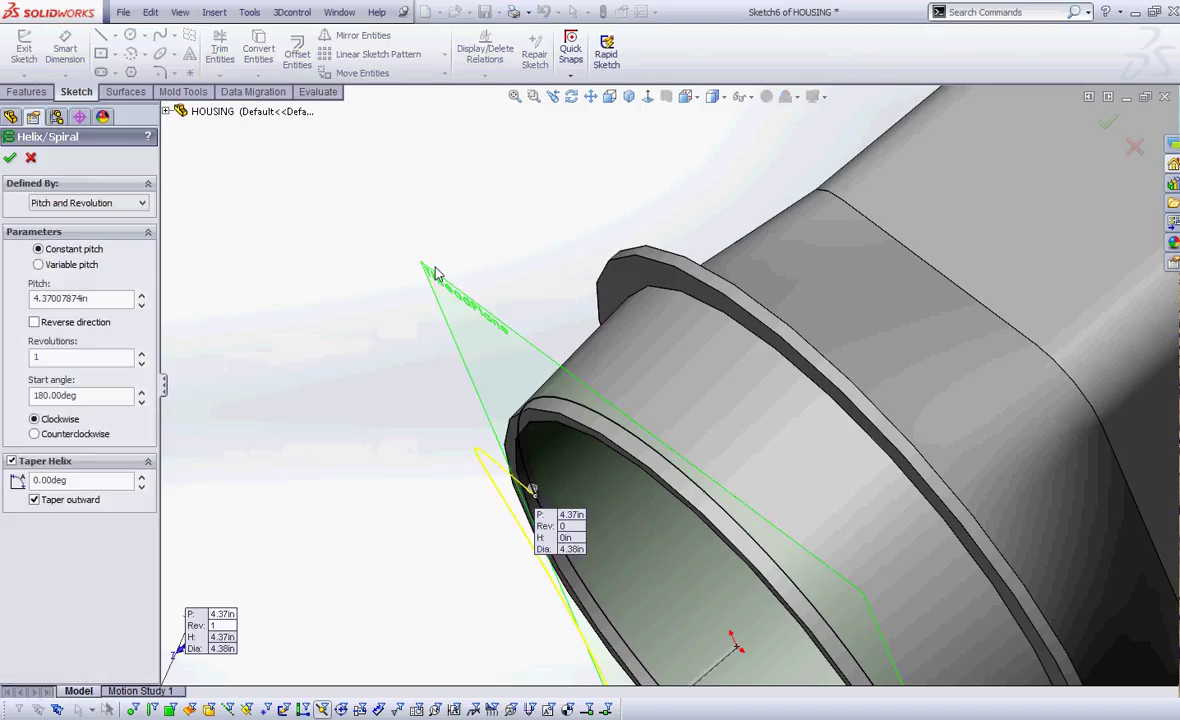
pyautogui.hotkey('ctrl', '7')
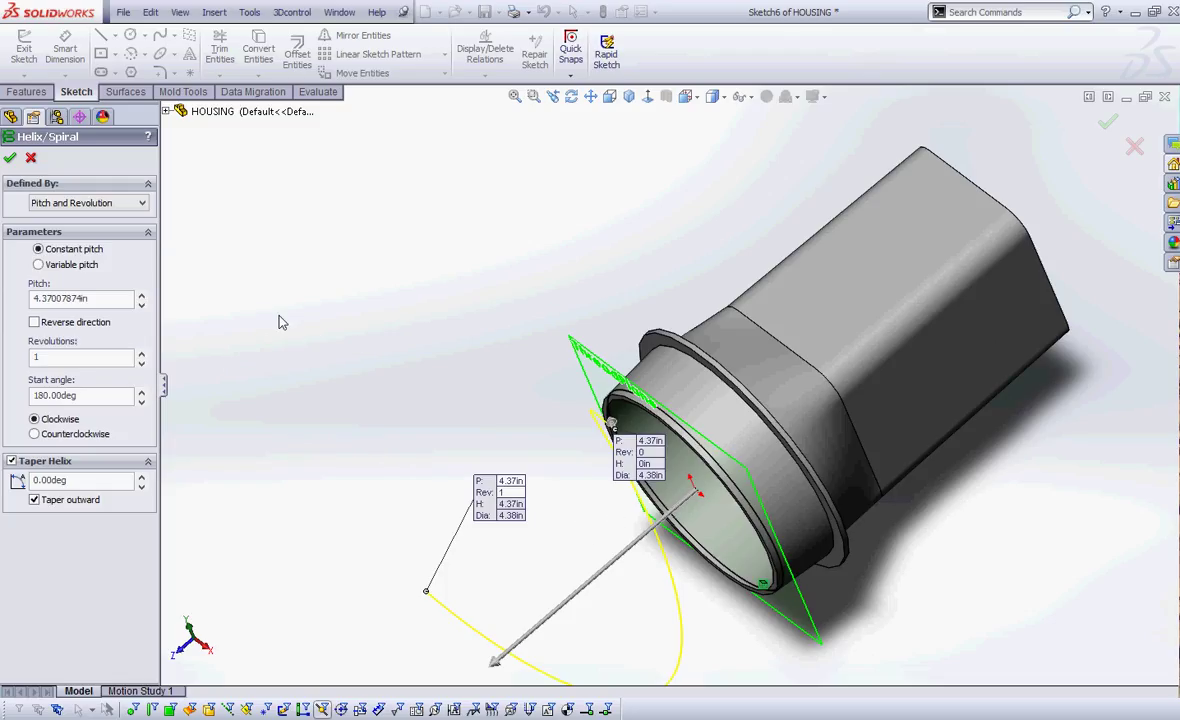
pyautogui.click(35, 325)
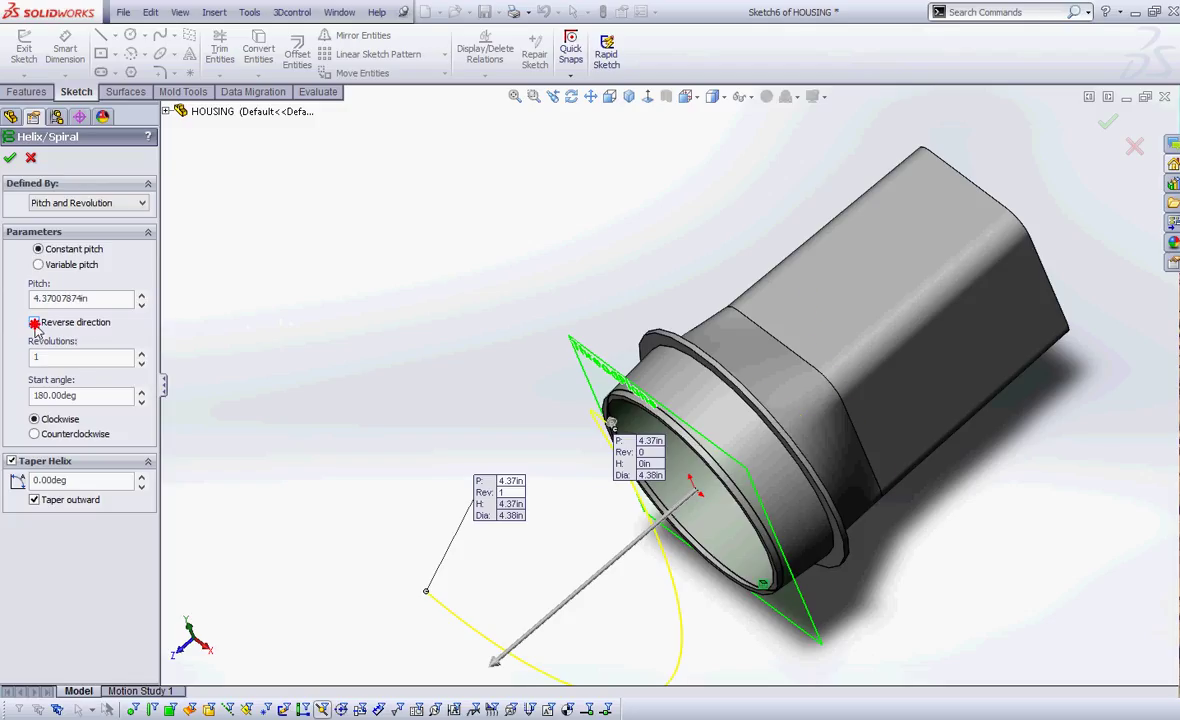
# Set the helix to a 0.25 in pitch, 2.5 revolutions and an outward taper of 5 degrees
pyautogui.click(101, 298)
pyautogui.doubleClick(101, 298)
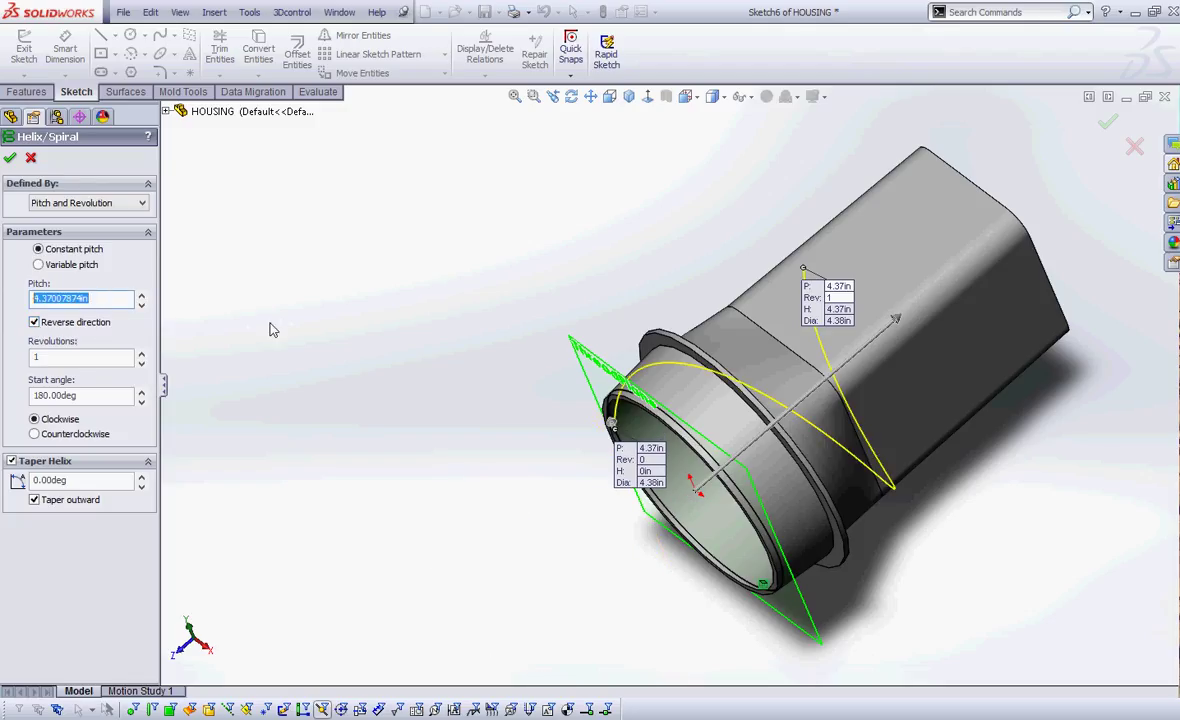
pyautogui.write('0.25')
pyautogui.doubleClick(62, 356)
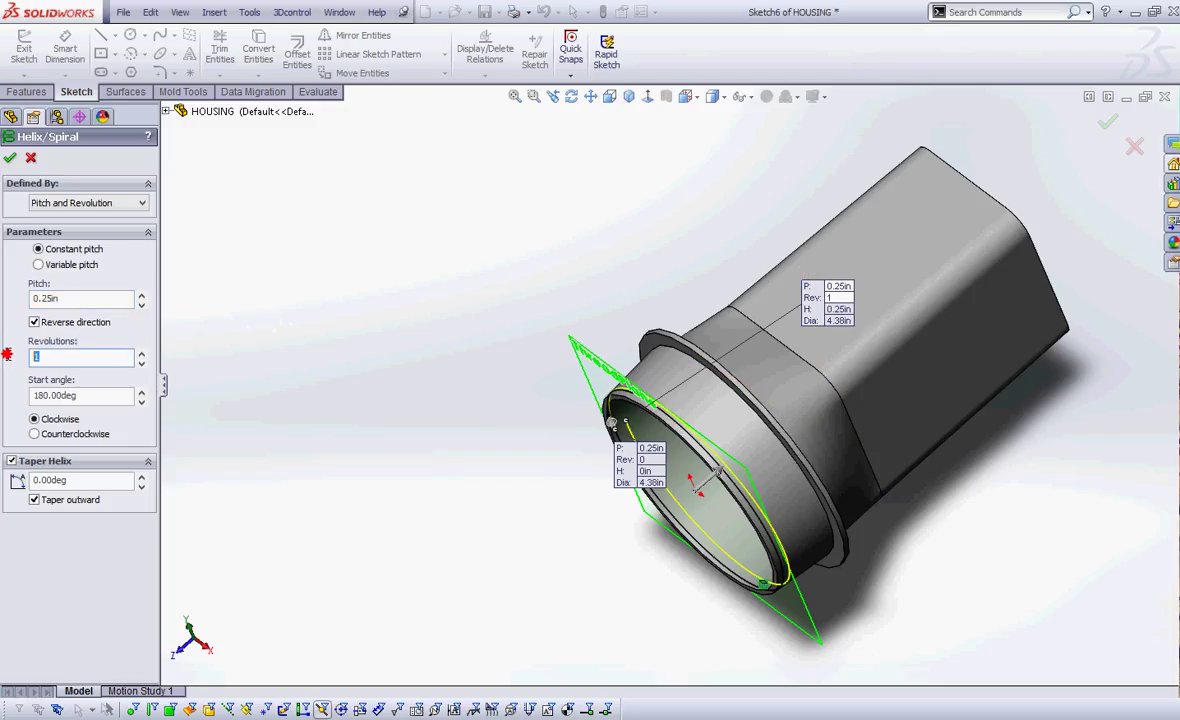
pyautogui.write('2.5')
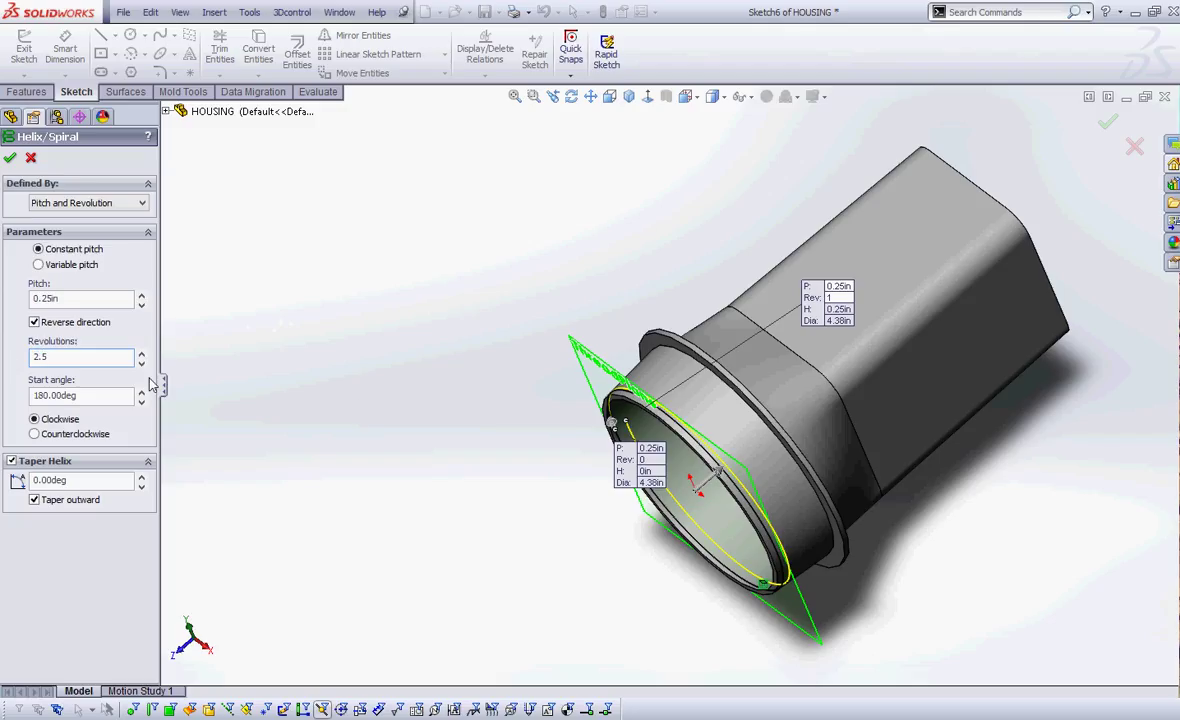
pyautogui.click(70, 480)
pyautogui.write('5')
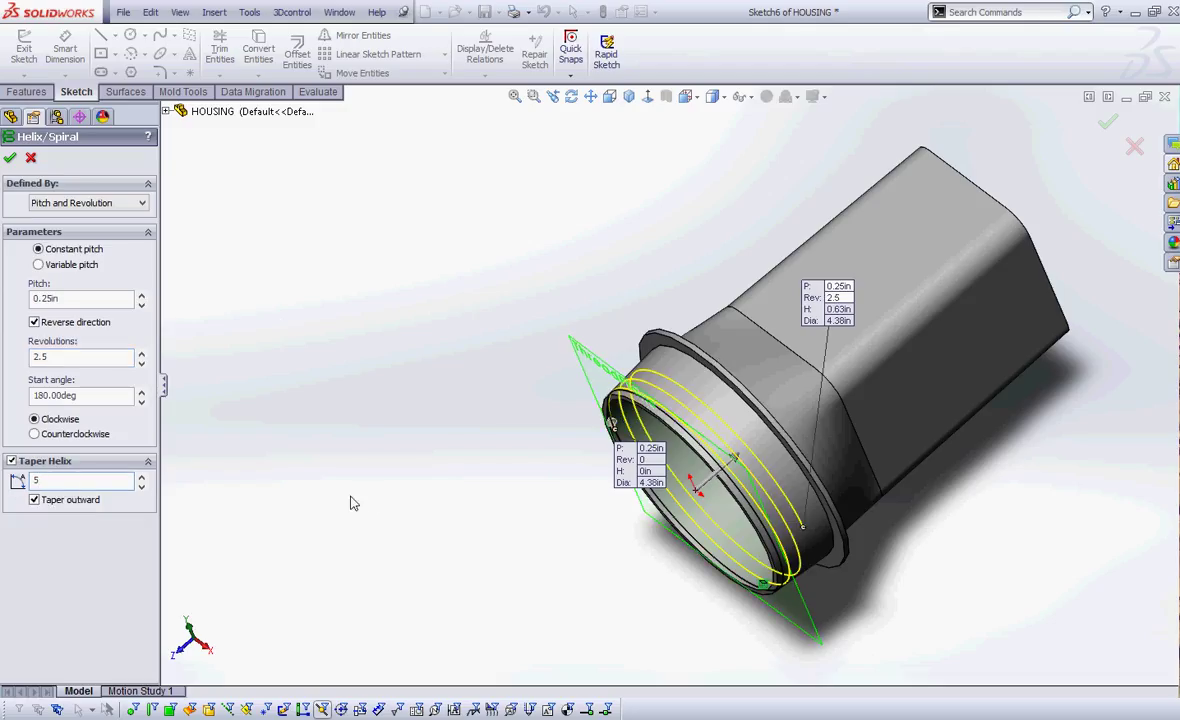
pyautogui.scroll(-3, 818, 487)
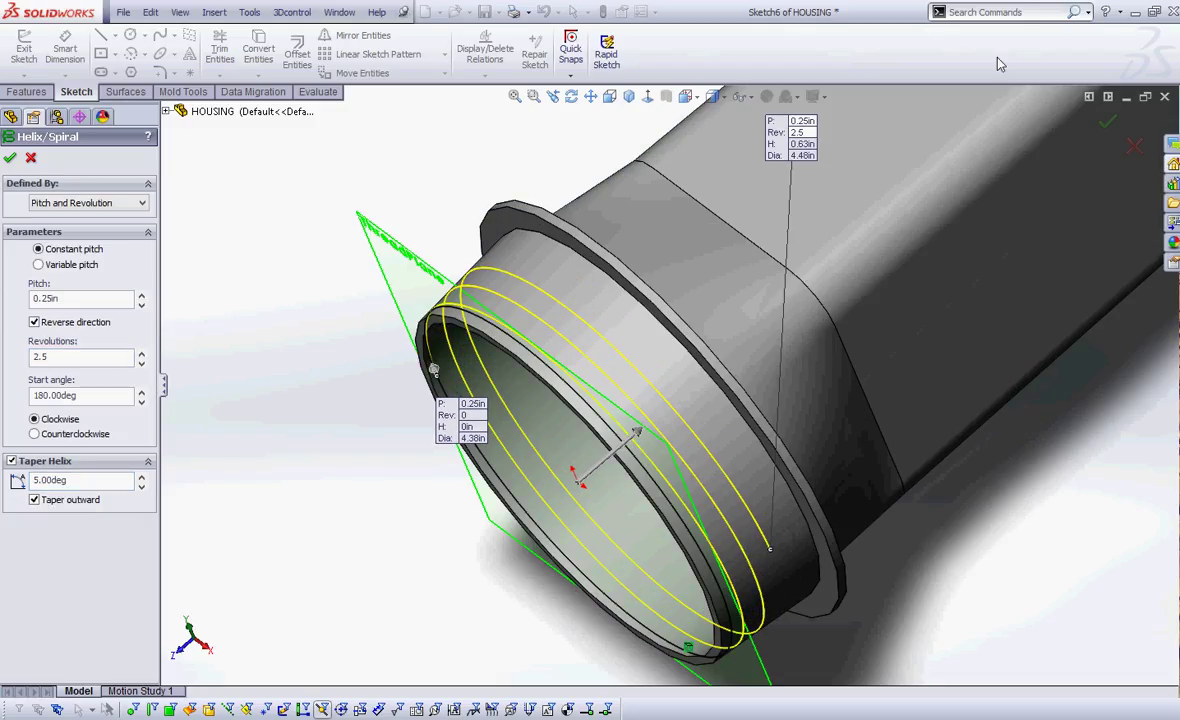
pyautogui.moveTo(713, 99)
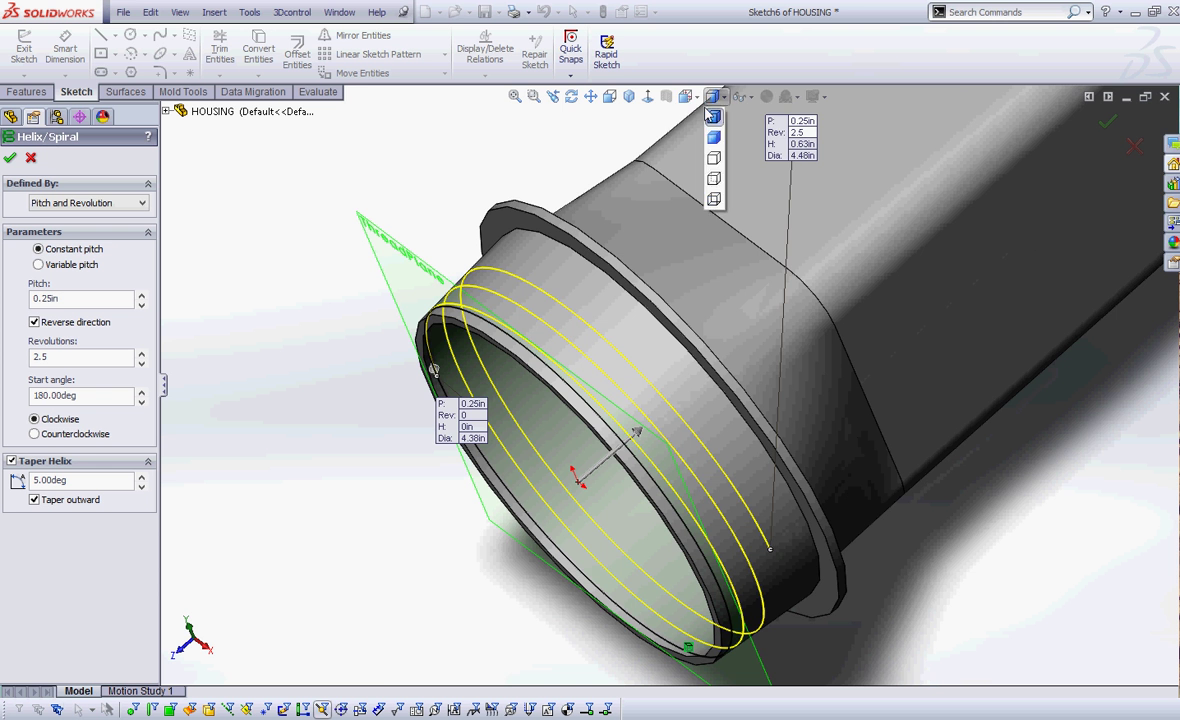
# Examine the helix preview against the tapered cylinder wall, ending in the Top view
pyautogui.click(651, 122)
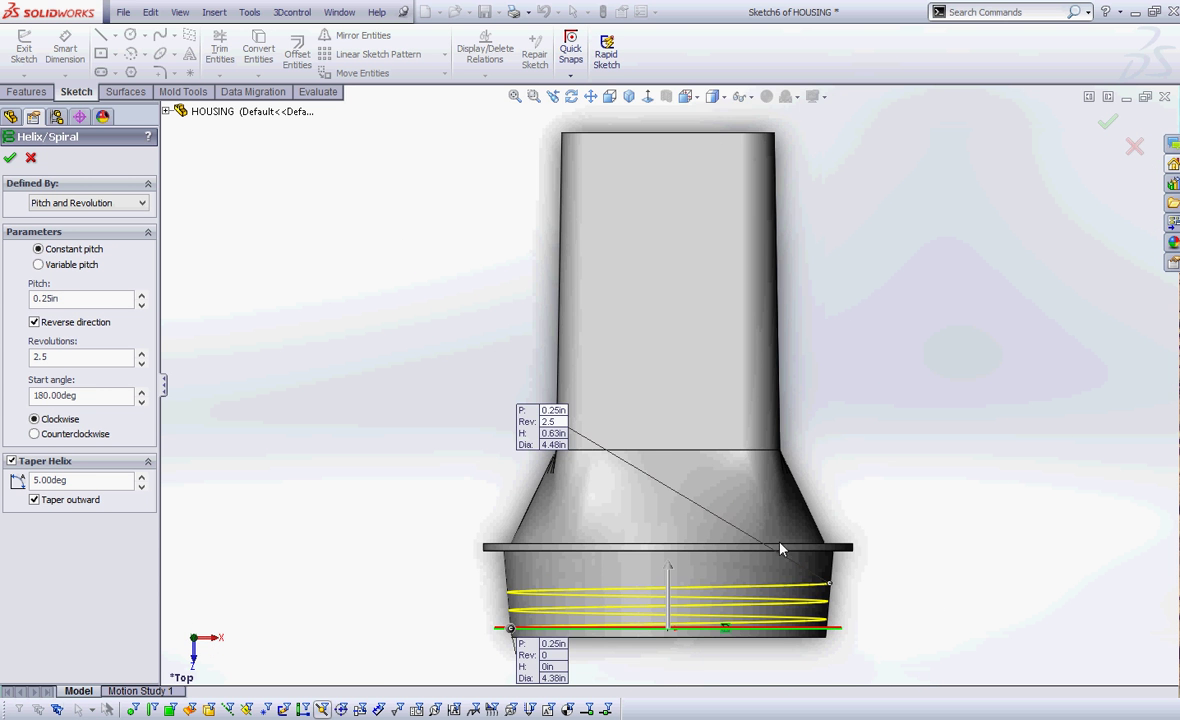
pyautogui.scroll(-3, 740, 555)
pyautogui.moveTo(603, 688)
pyautogui.mouseDown(button='middle')
pyautogui.moveTo(603, 648)
pyautogui.moveTo(600, 680)
pyautogui.mouseUp(button='middle')
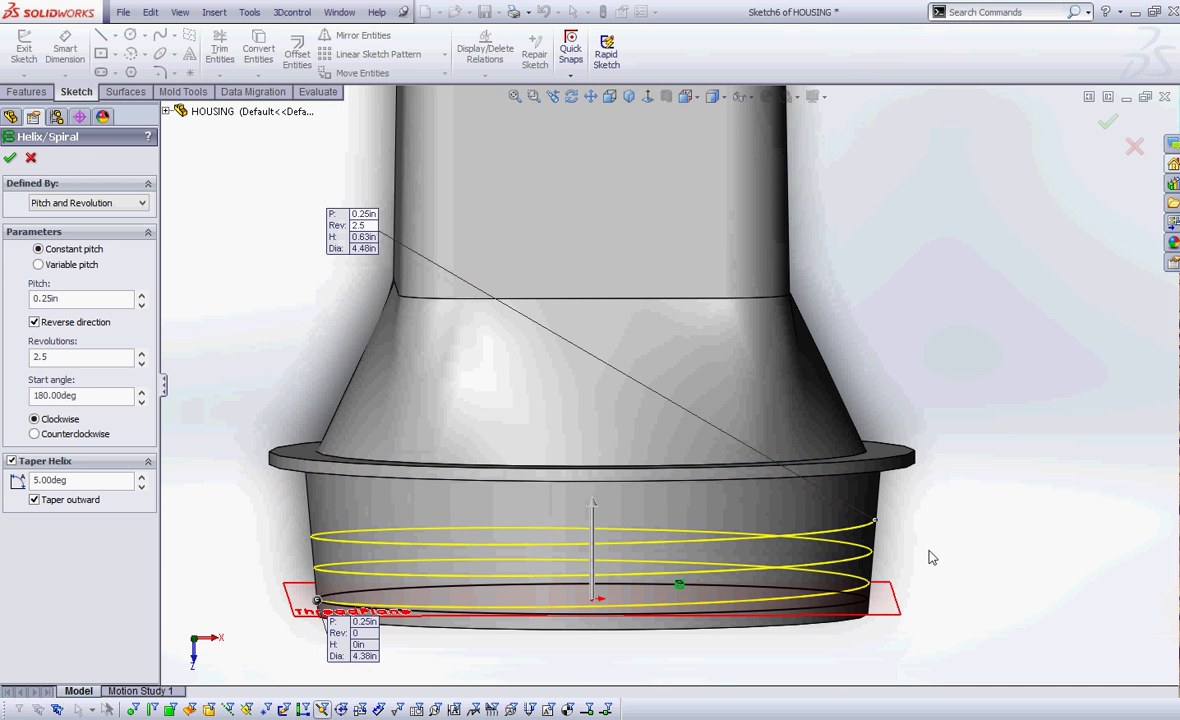
pyautogui.moveTo(925, 556); pyautogui.dragTo(962, 432, button='middle')
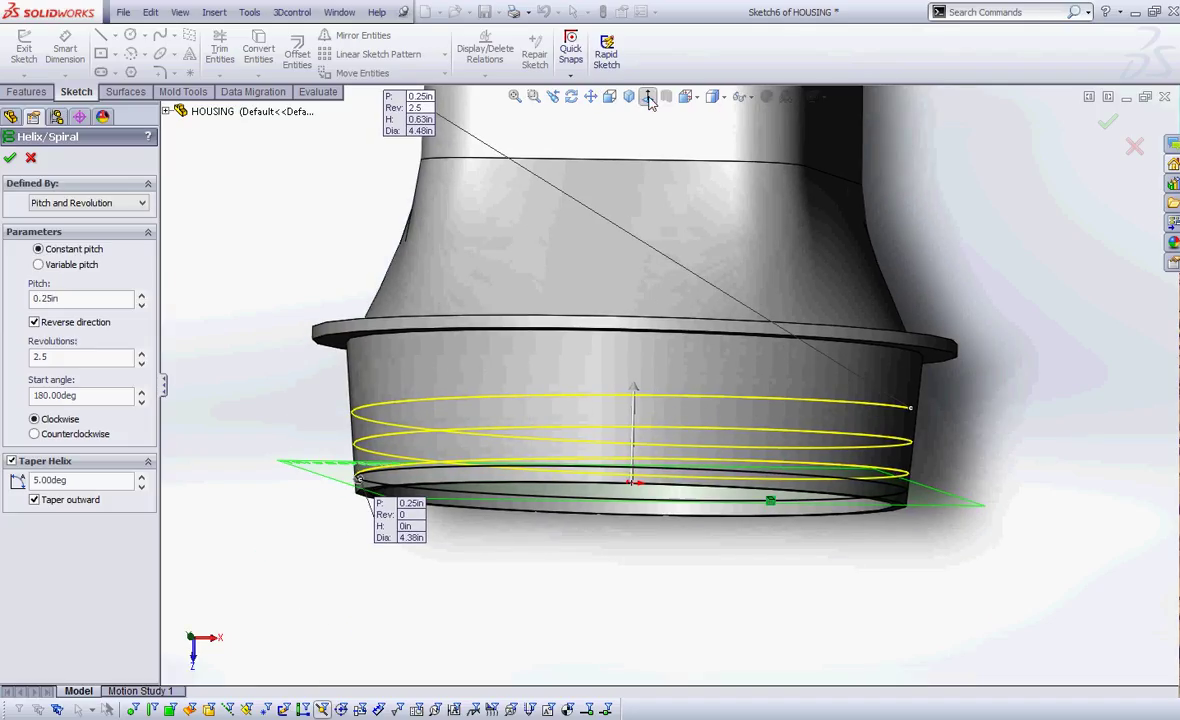
pyautogui.click(688, 96)
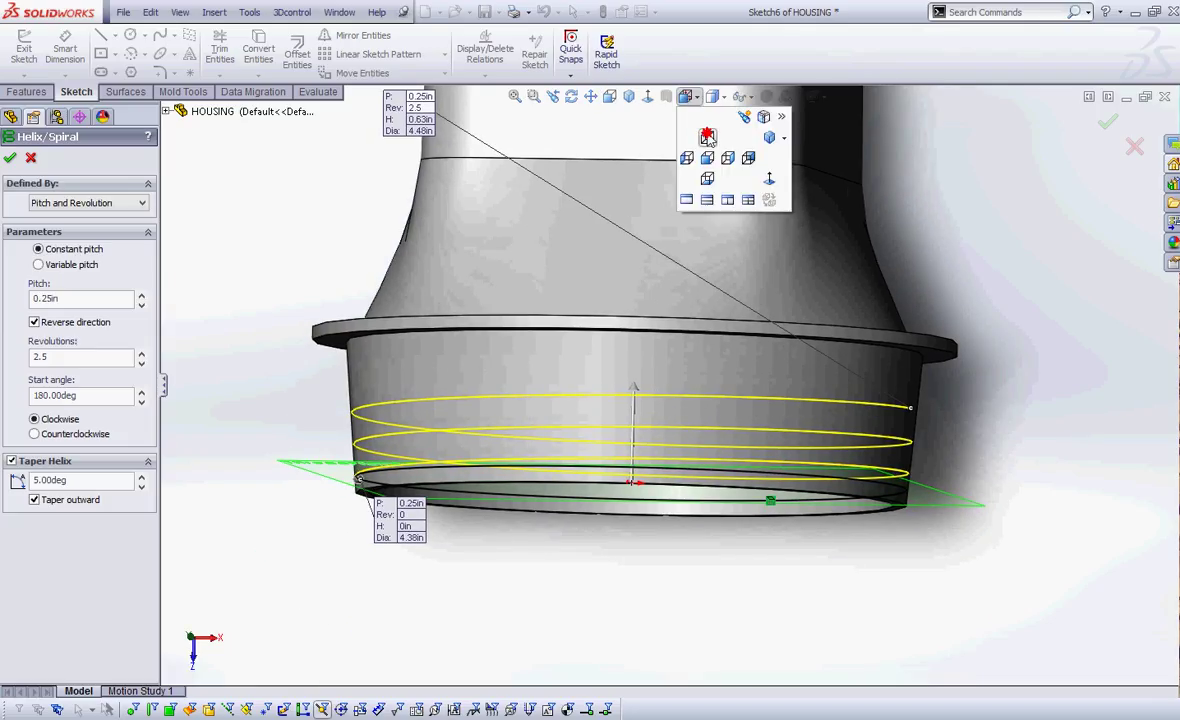
pyautogui.click(708, 137)
pyautogui.click(590, 96)
pyautogui.moveTo(709, 328); pyautogui.dragTo(690, 184)
pyautogui.scroll(1, 640, 474)
pyautogui.scroll(-4, 640, 477)
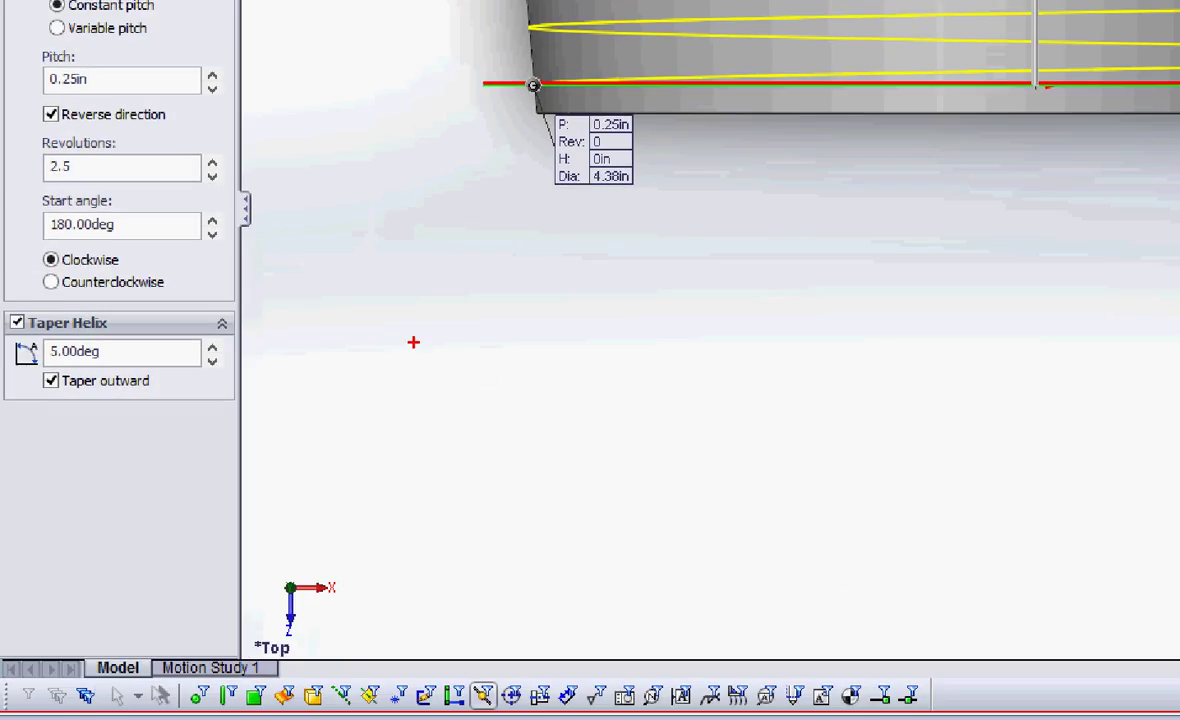
pyautogui.moveTo(104, 80); pyautogui.dragTo(133, 77)
pyautogui.moveTo(175, 114); pyautogui.dragTo(207, 113)
pyautogui.moveTo(87, 169); pyautogui.dragTo(124, 167)
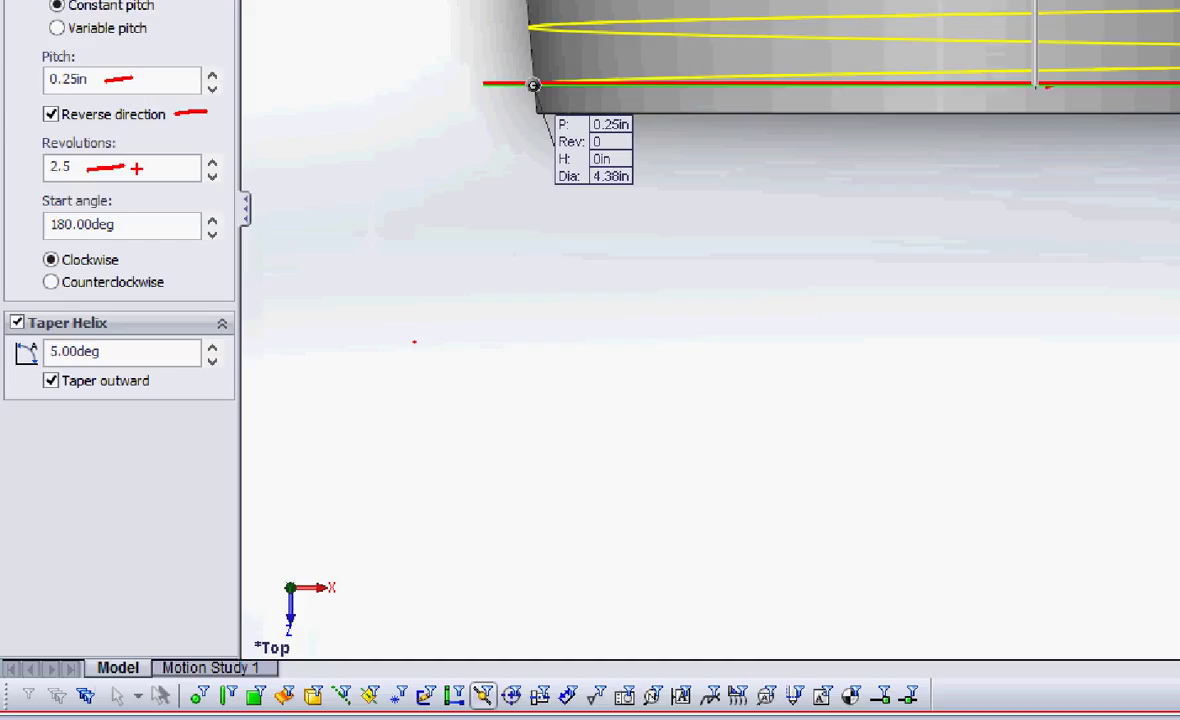
pyautogui.moveTo(127, 229); pyautogui.dragTo(180, 229)
pyautogui.moveTo(105, 356); pyautogui.dragTo(146, 351)
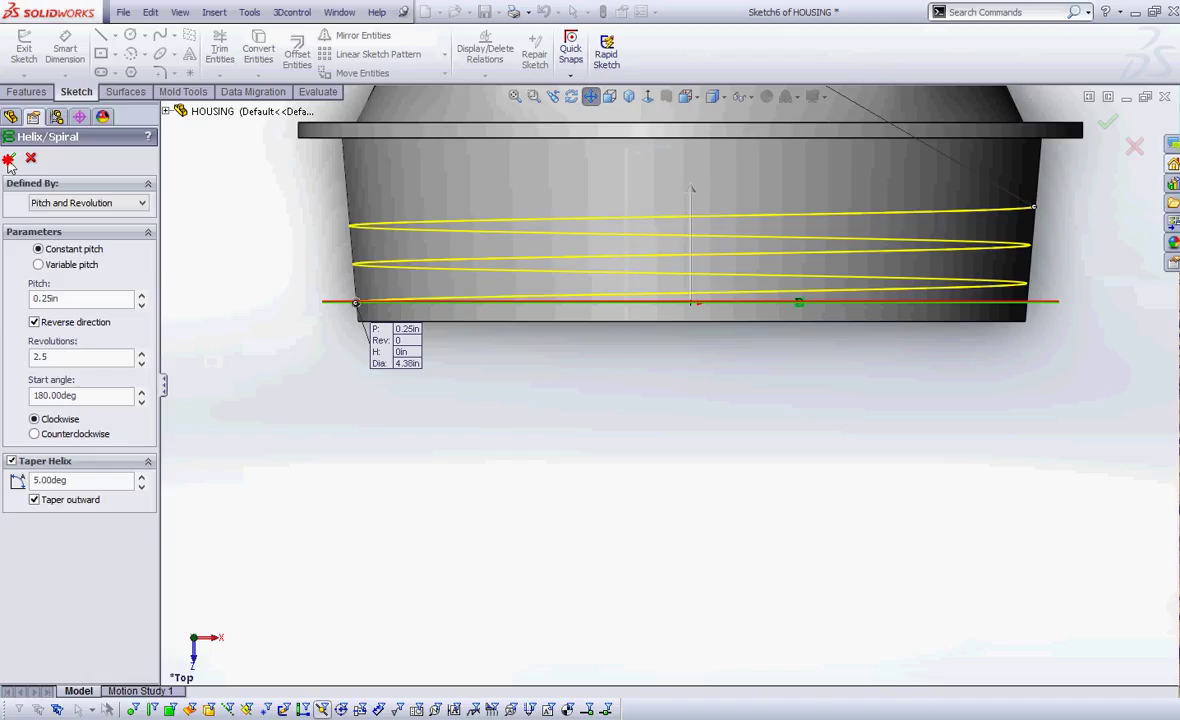
# Accept the tapered helix and rename it ThreadPath
pyautogui.rightClick(392, 474)
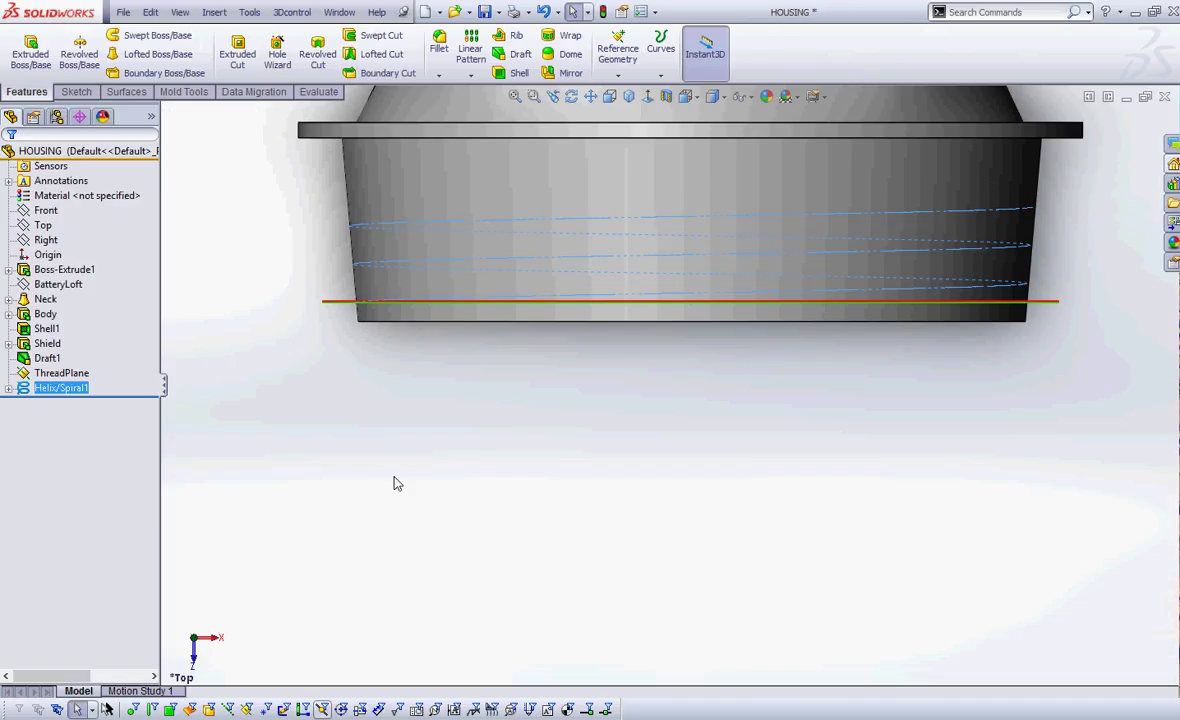
pyautogui.click(74, 389)
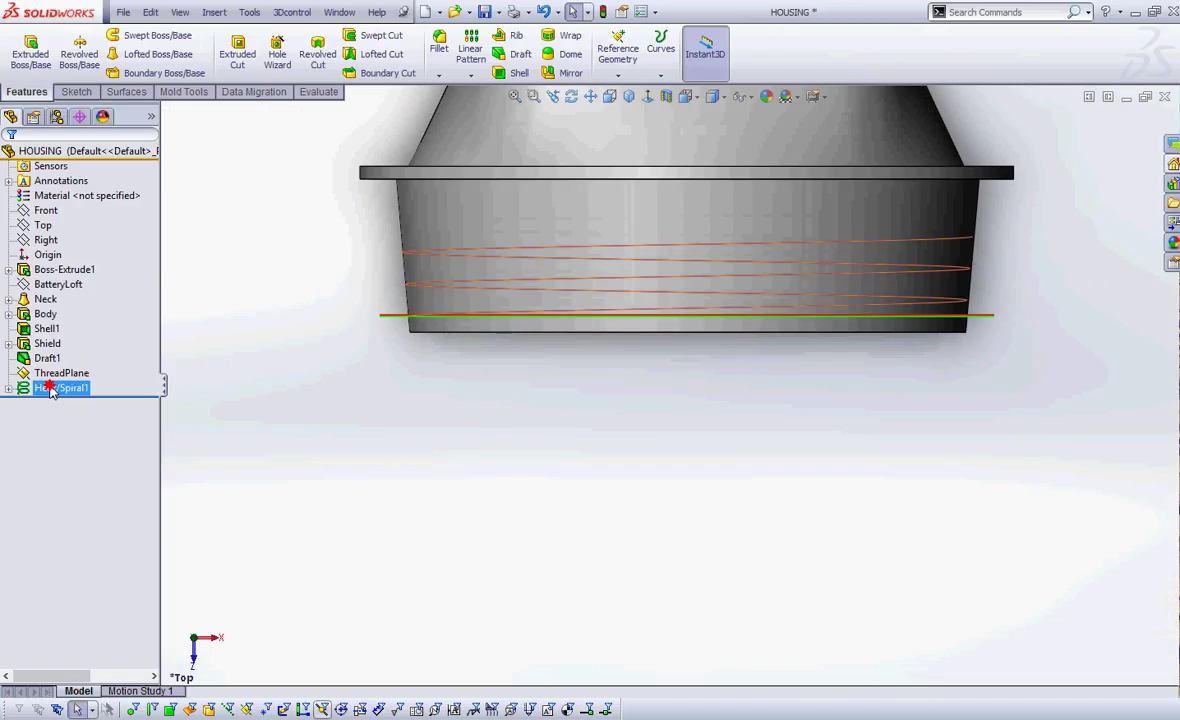
pyautogui.click(74, 389)
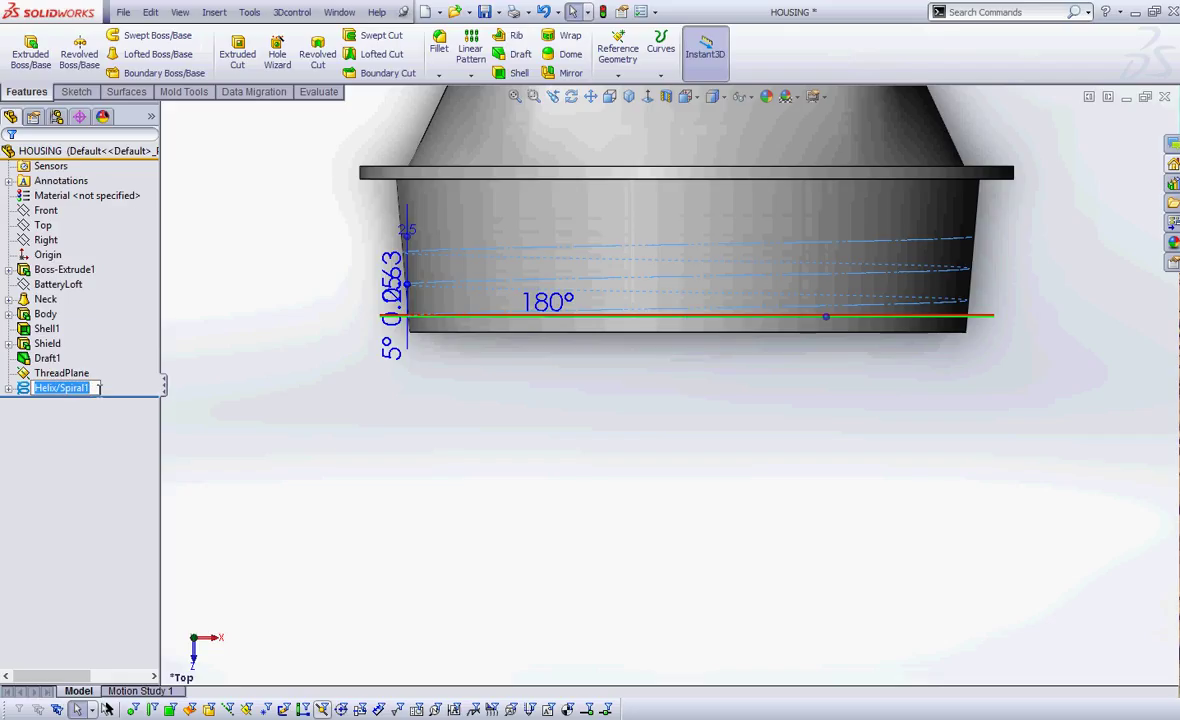
pyautogui.write('ThreadP')
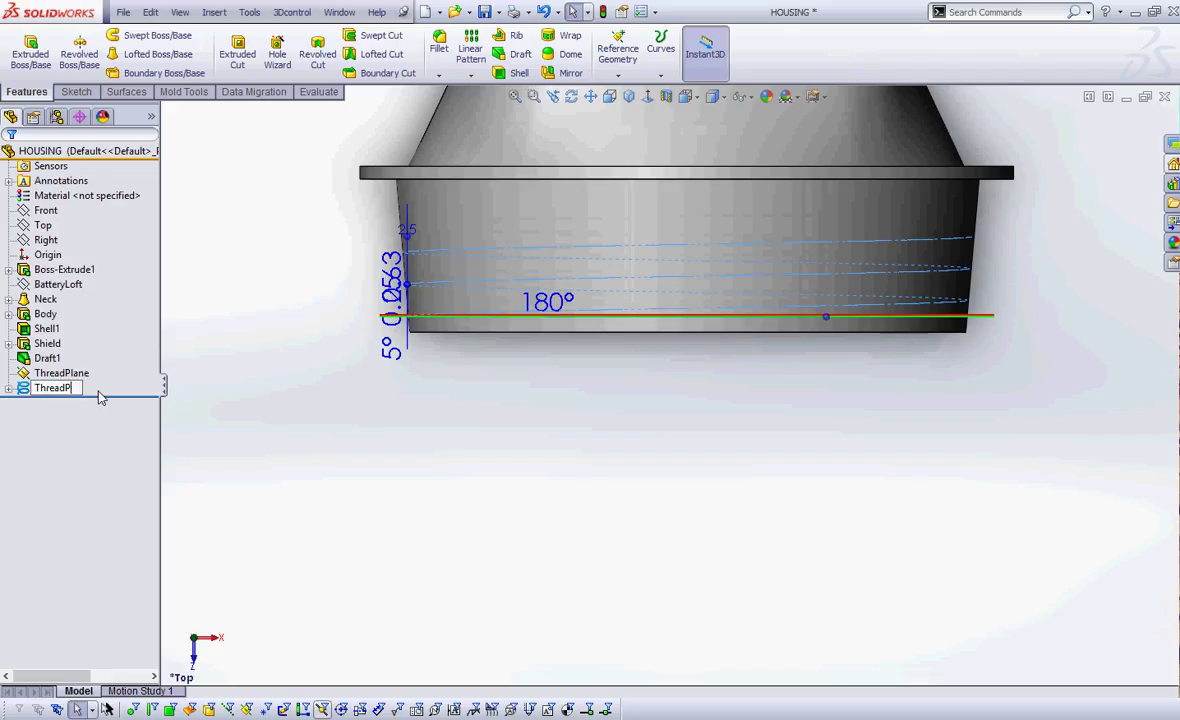
pyautogui.write('ath')
pyautogui.click(275, 400)
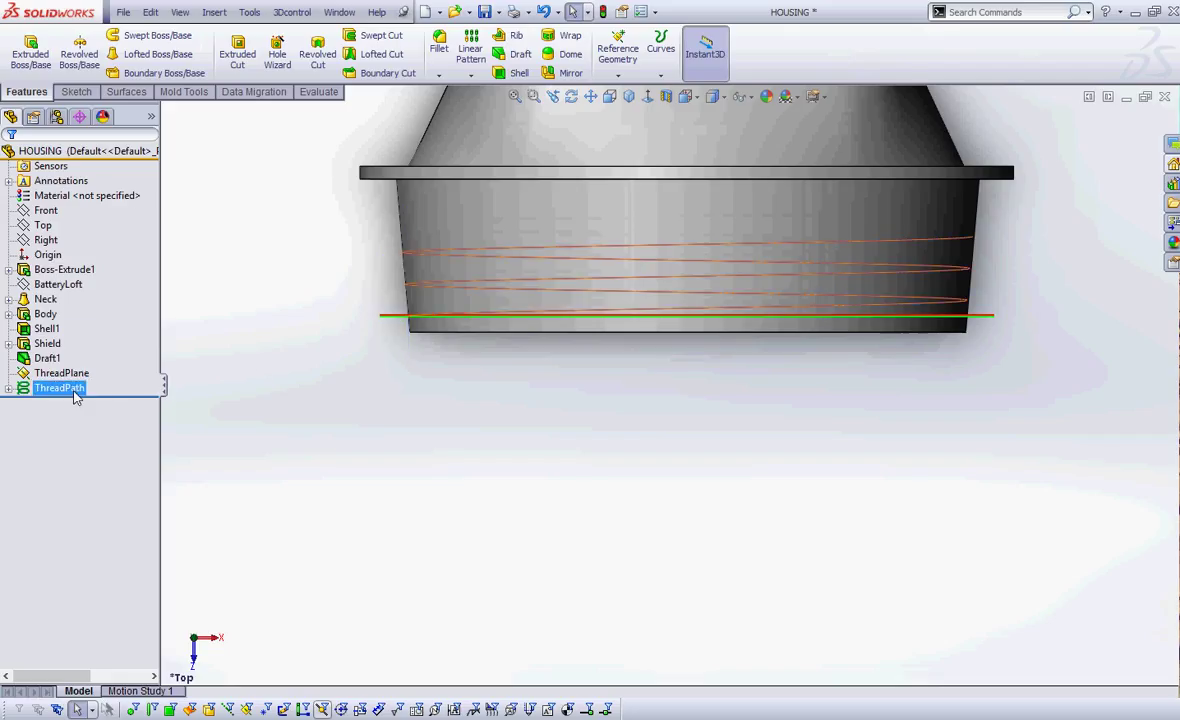
# Hide the ThreadPlane reference plane and save the HOUSING part
pyautogui.click(62, 373)
pyautogui.rightClick(63, 374)
pyautogui.press('Escape')
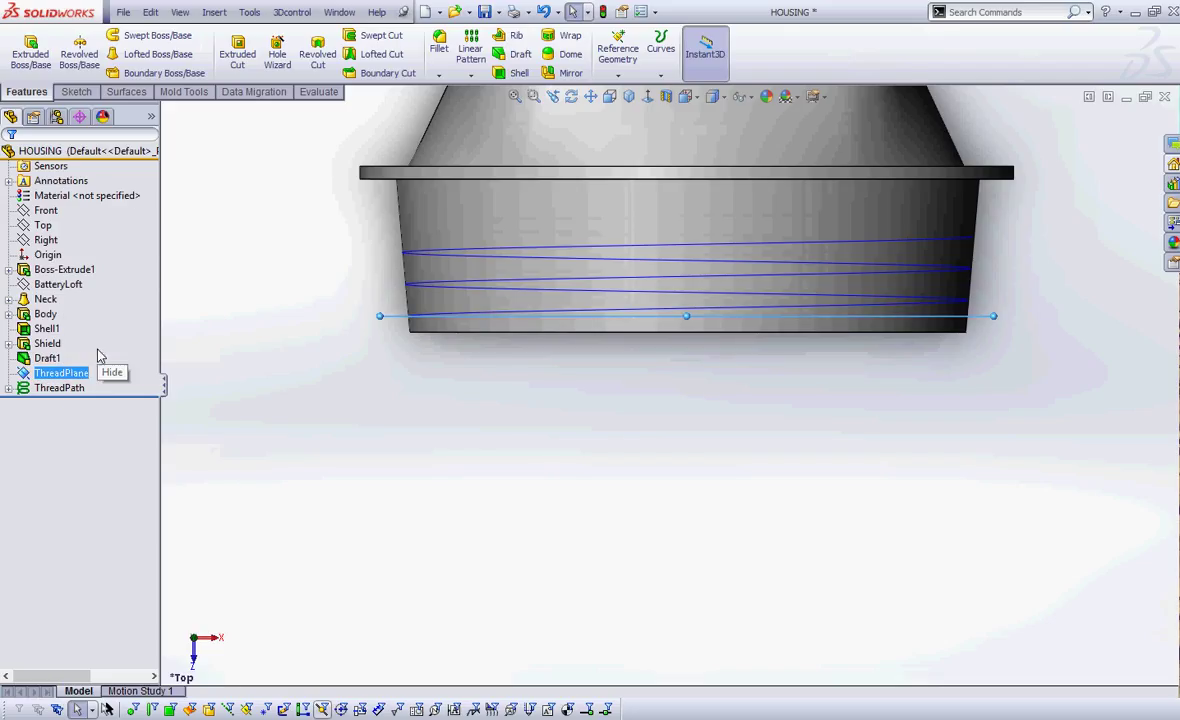
pyautogui.click(432, 464)
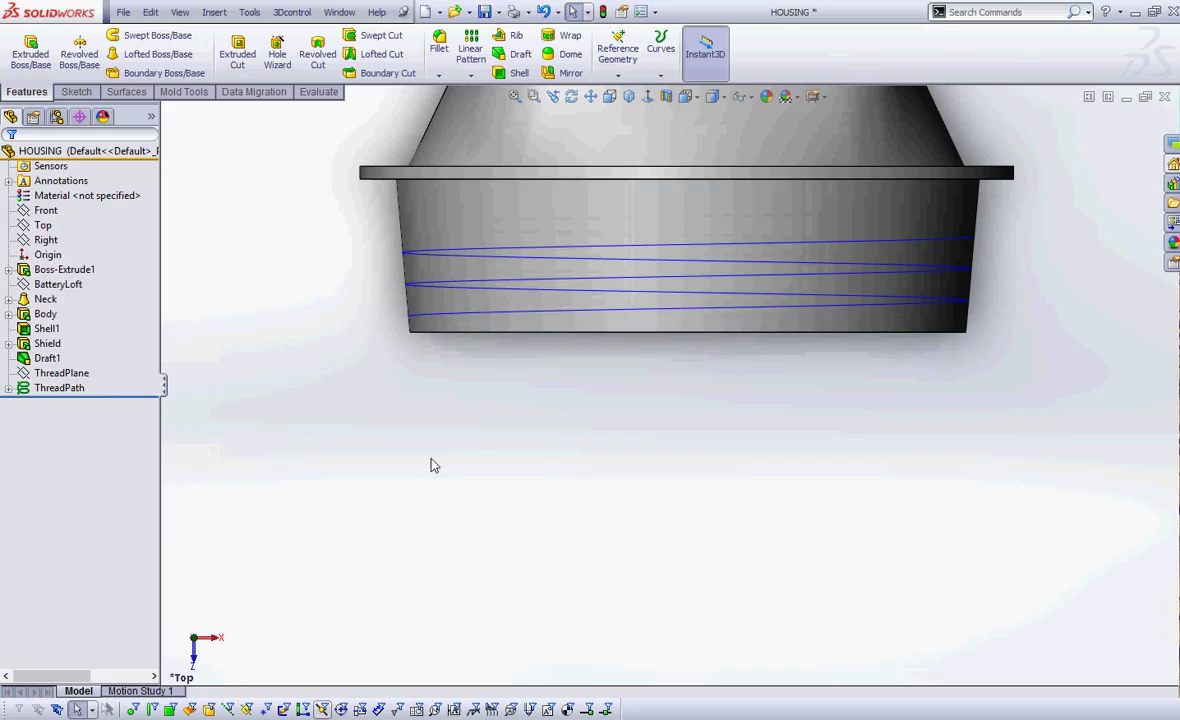
pyautogui.click(484, 11)
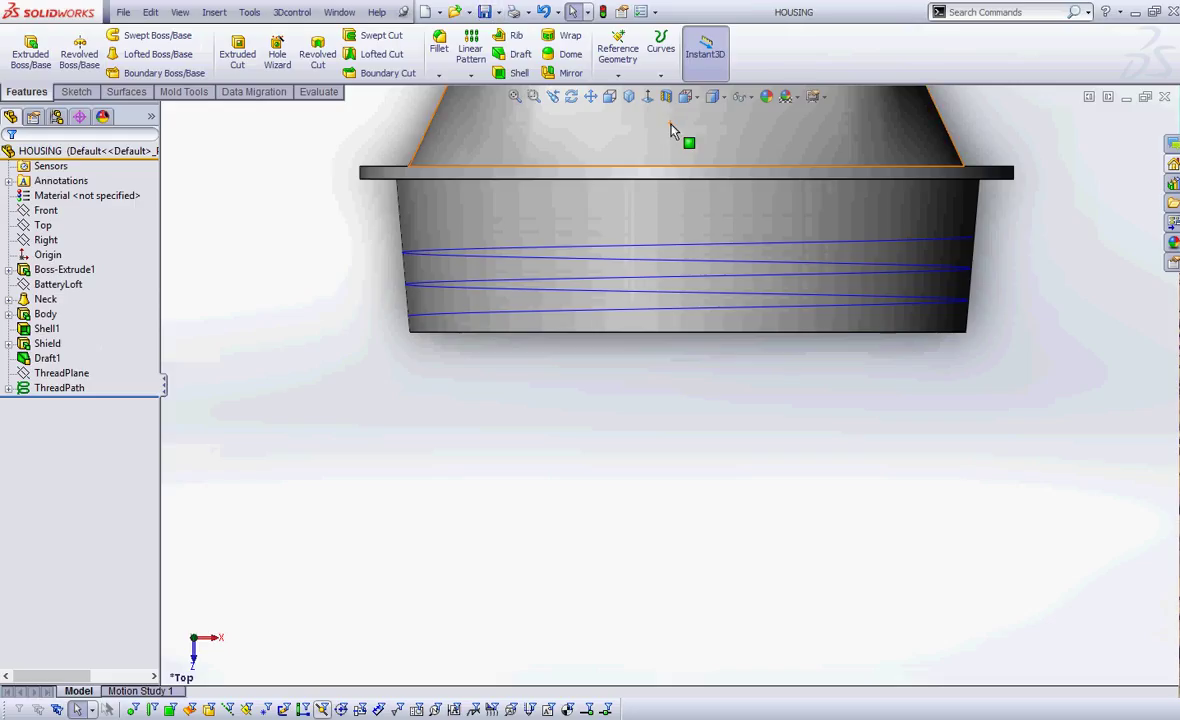
# Open the LENS CAP part from the Spring 2014 Projects folder
pyautogui.click(628, 96)
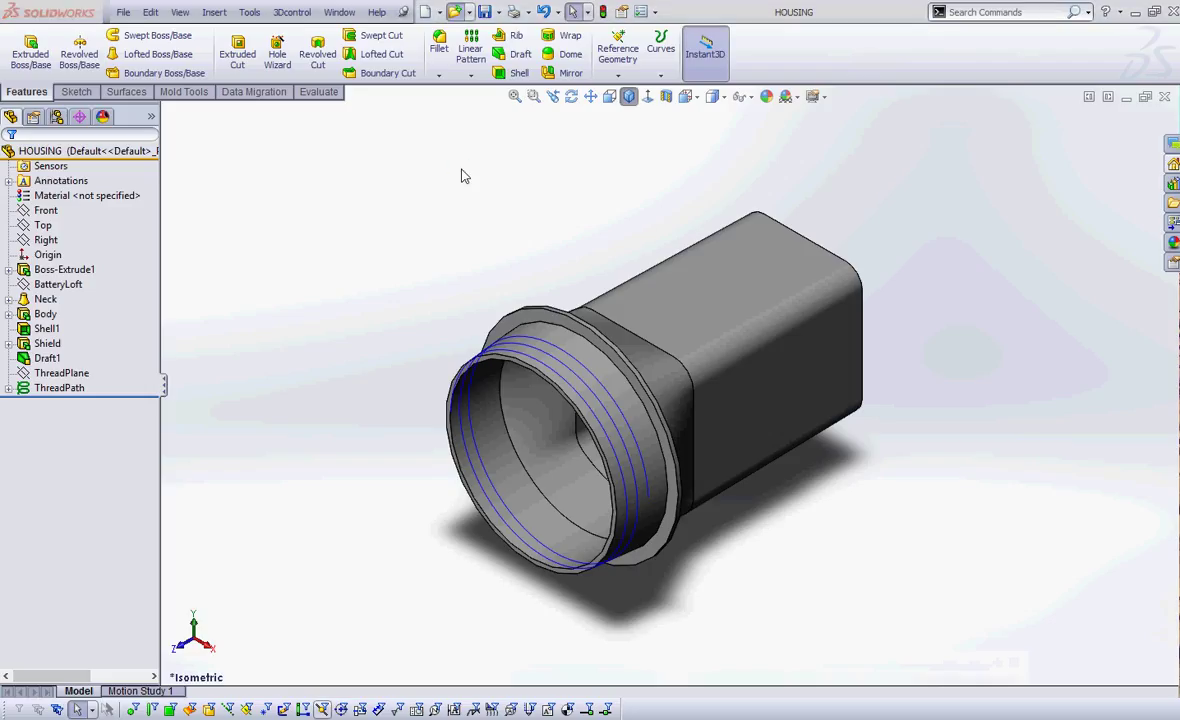
pyautogui.hotkey('ctrl', 'o')
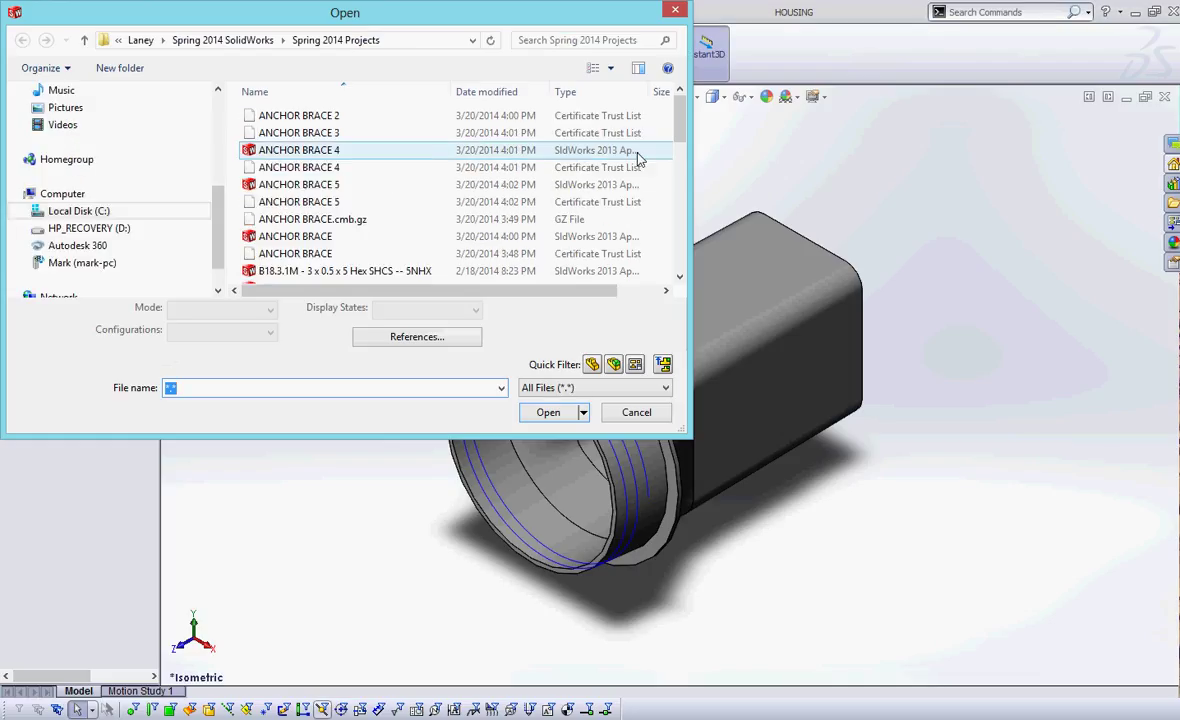
pyautogui.moveTo(671, 105); pyautogui.dragTo(674, 222)
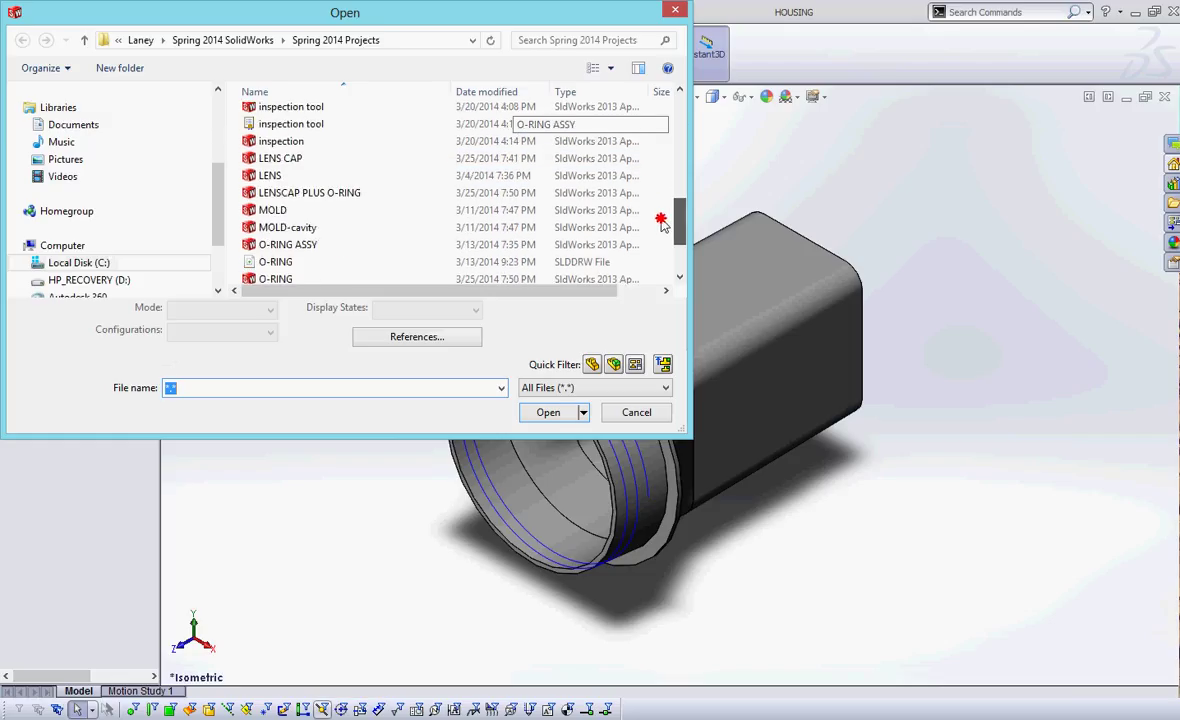
pyautogui.click(437, 152)
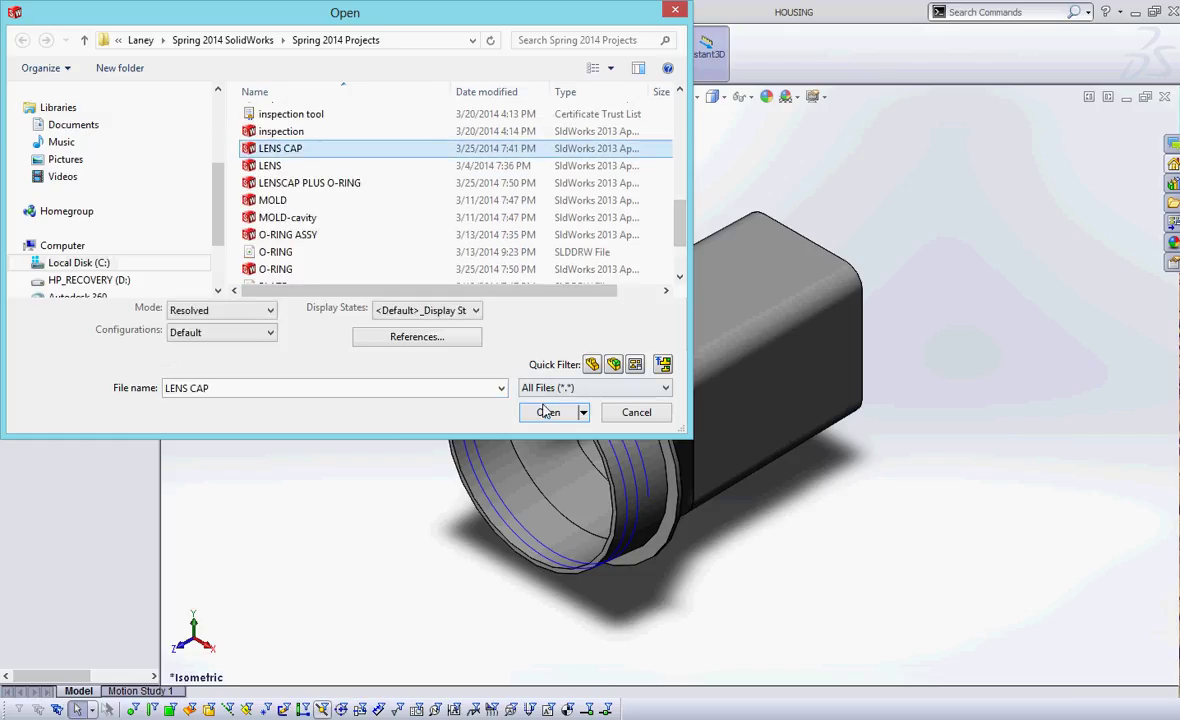
pyautogui.click(548, 412)
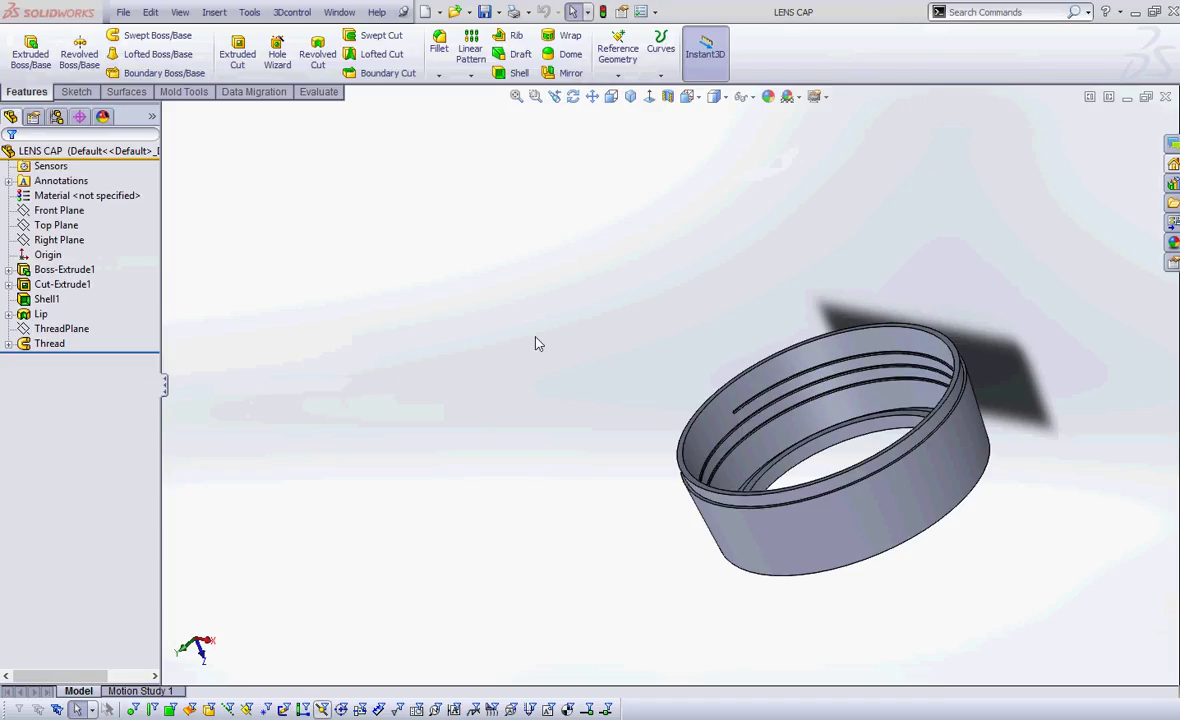
# Copy the ThreadProfile sketch from the LENS CAP's Thread feature
pyautogui.click(9, 344)
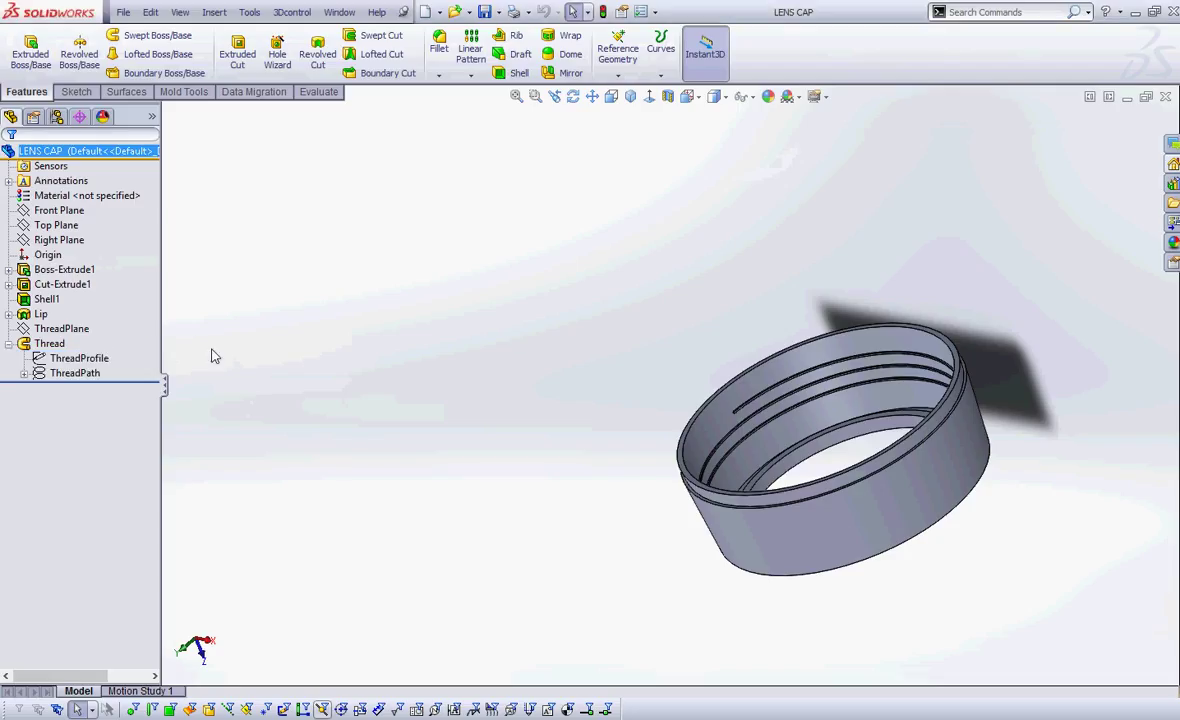
pyautogui.moveTo(150, 338)
pyautogui.mouseDown()
pyautogui.moveTo(100, 318)
pyautogui.moveTo(175, 375)
pyautogui.moveTo(95, 344)
pyautogui.moveTo(165, 363)
pyautogui.moveTo(125, 358)
pyautogui.moveTo(140, 372)
pyautogui.mouseUp()
pyautogui.click(80, 358)
pyautogui.rightClick(90, 360)
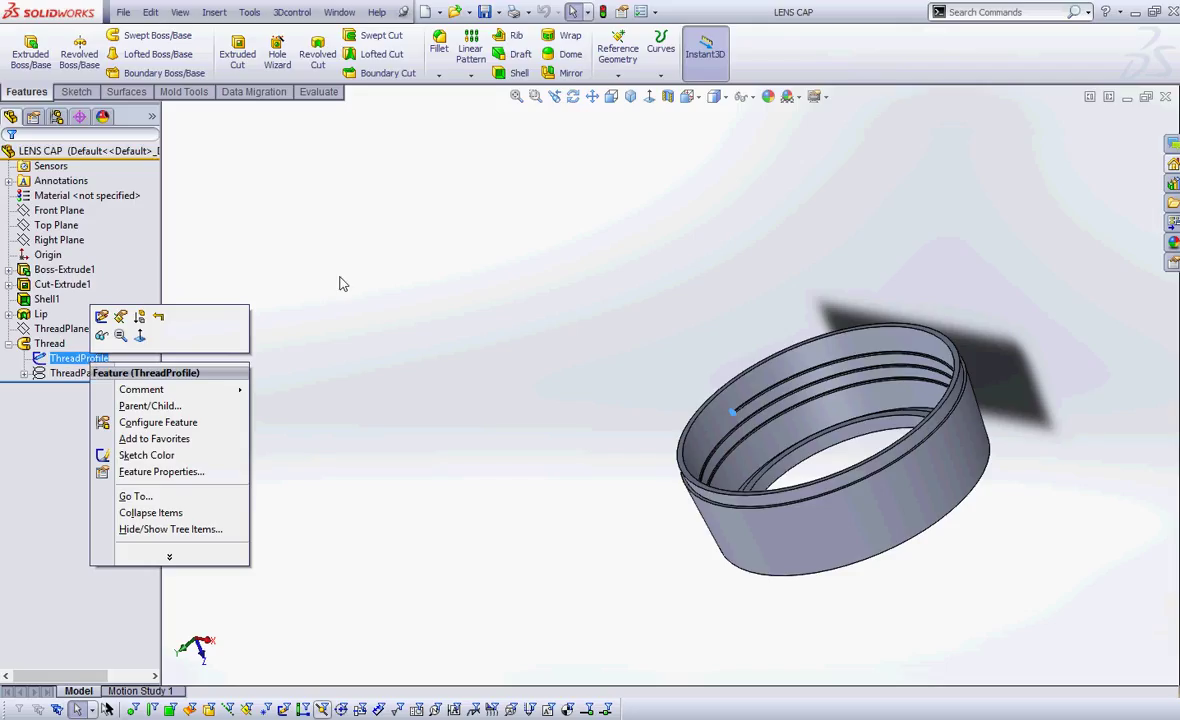
pyautogui.click(142, 12)
pyautogui.click(150, 12)
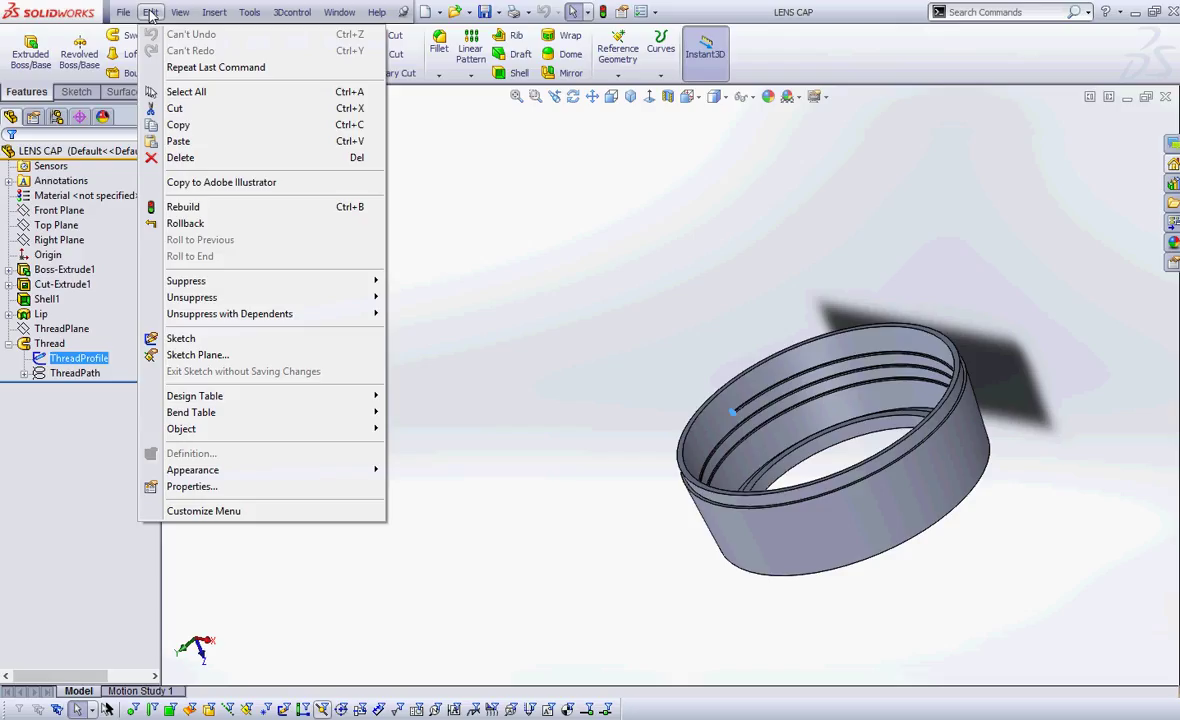